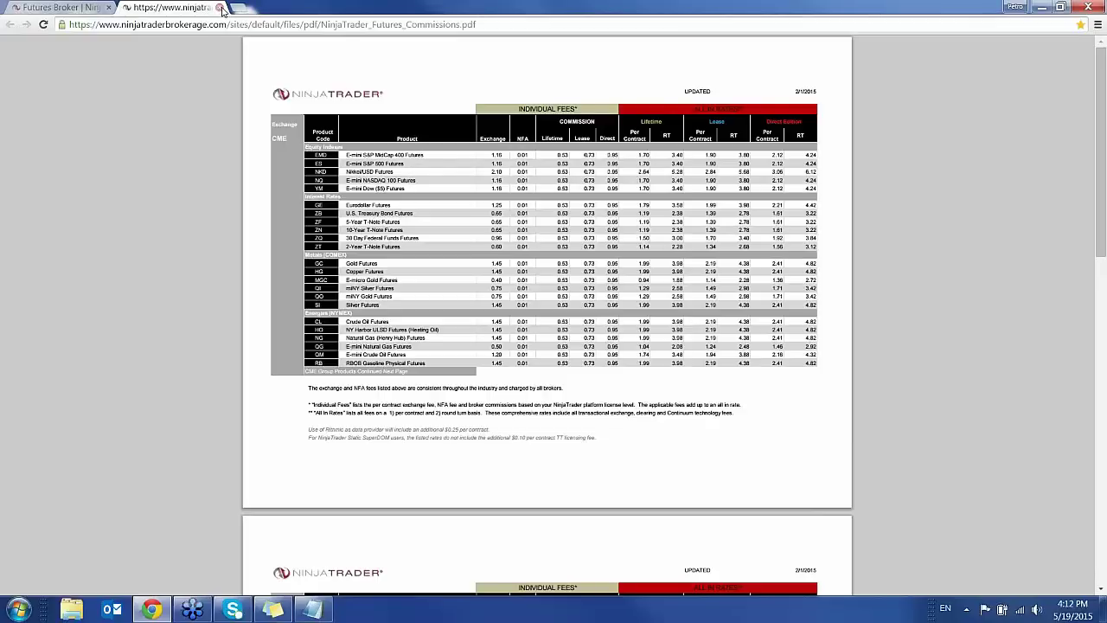
- Close the commissions PDF and follow the brokerage's Margins and day-trading margin pages to the Available Contract Details
left_click(221, 7)
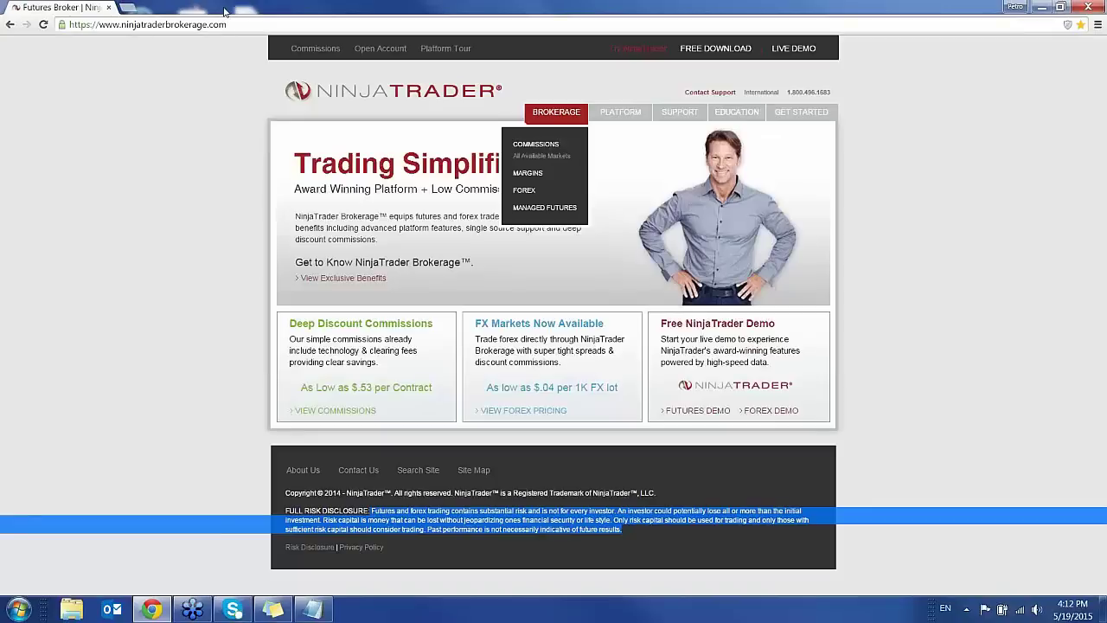
left_click(207, 180)
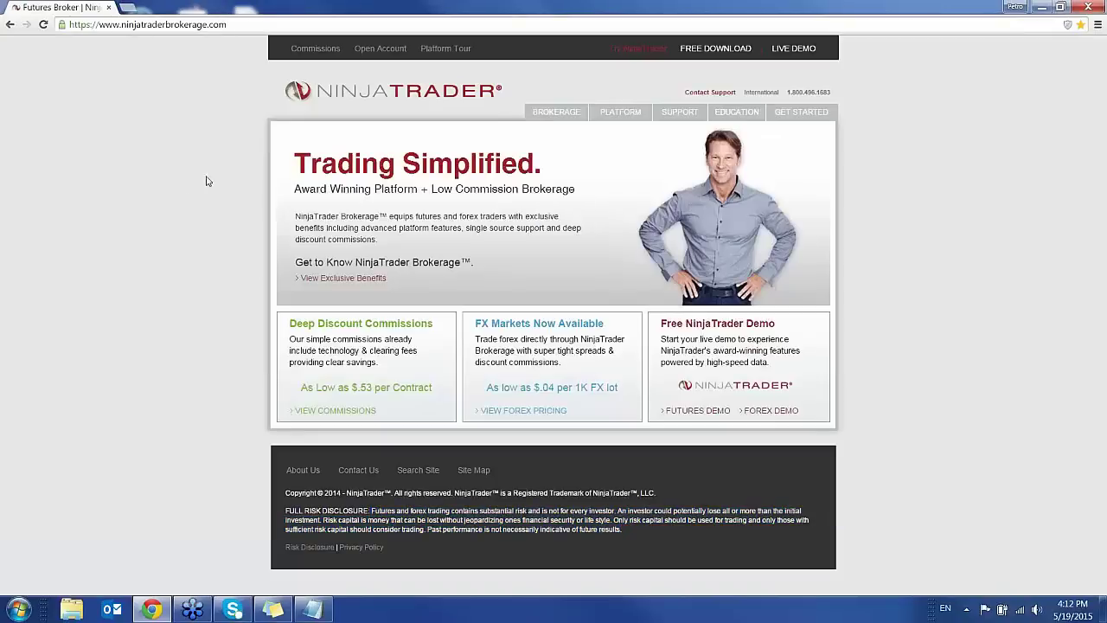
mouse_move(557, 114)
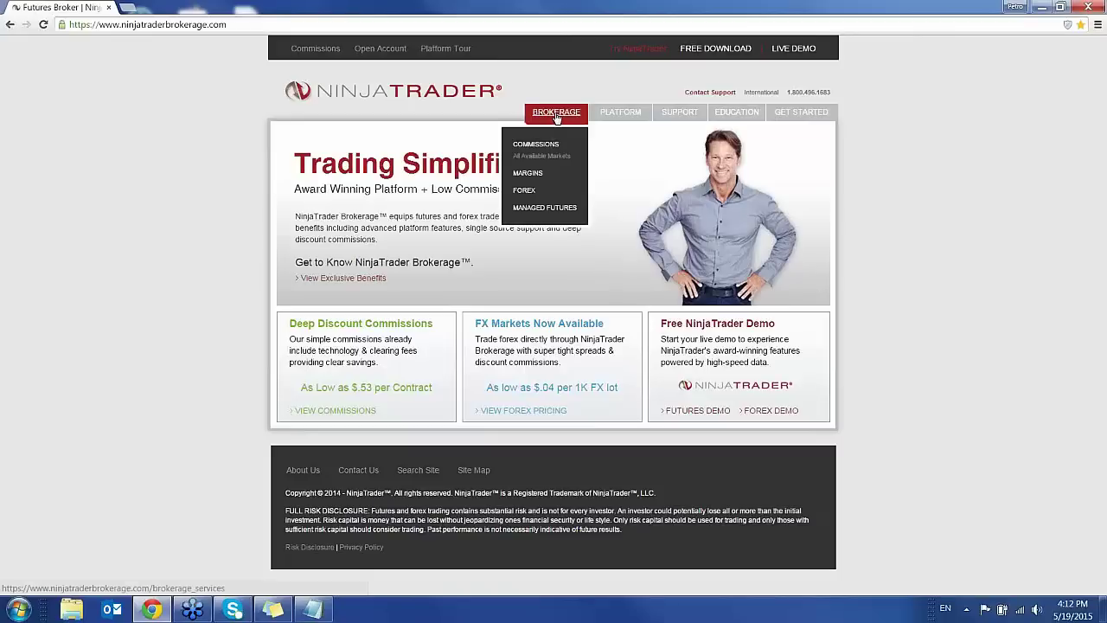
left_click(537, 176)
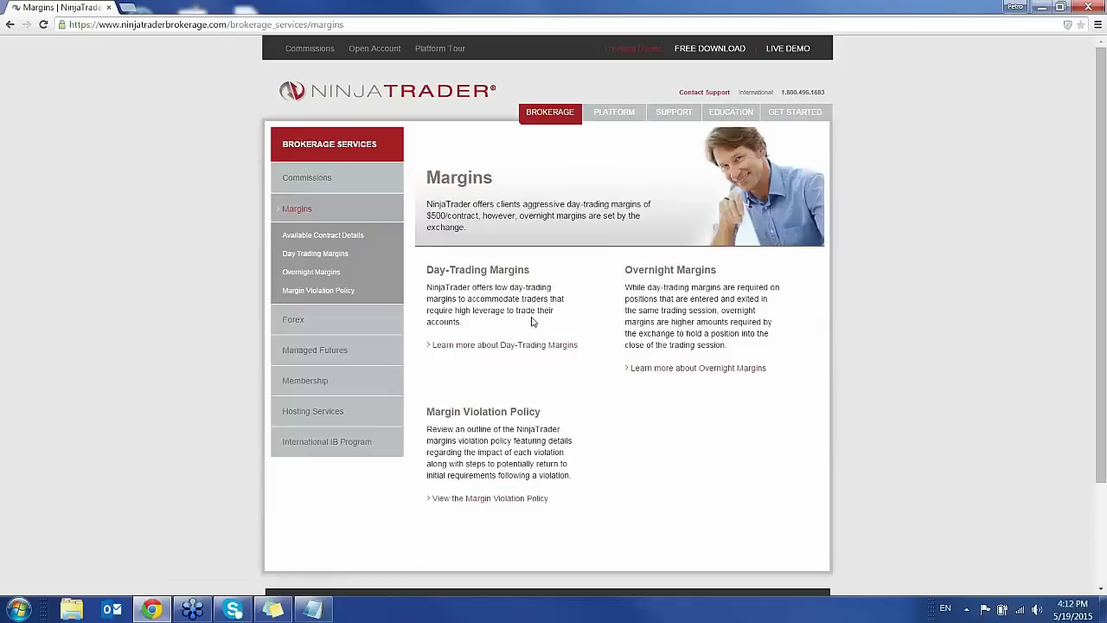
left_click(489, 349)
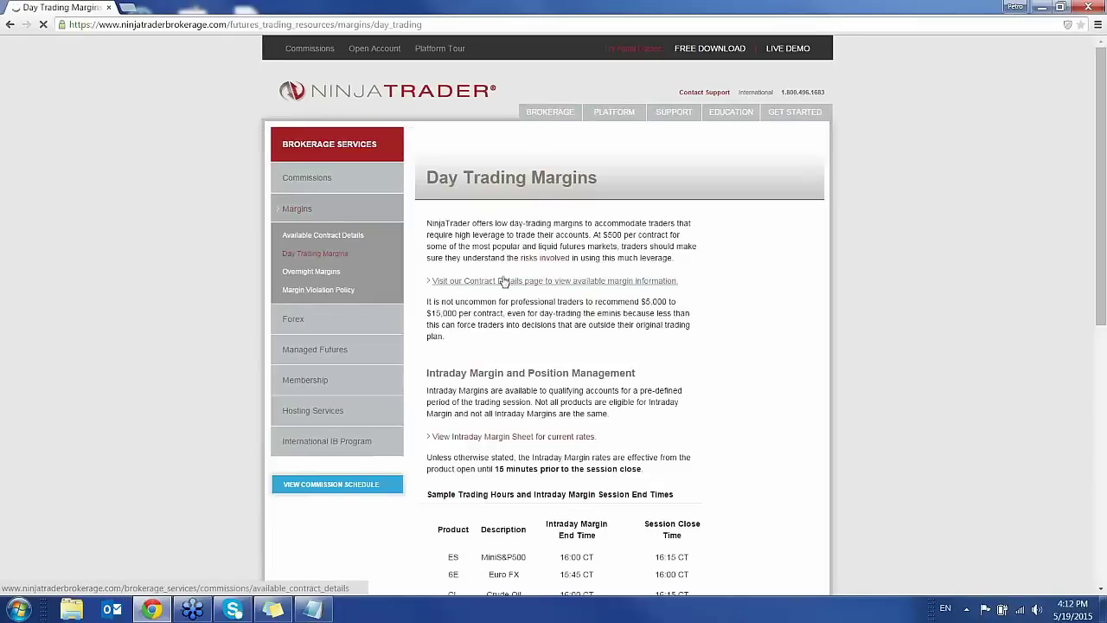
left_click(503, 282)
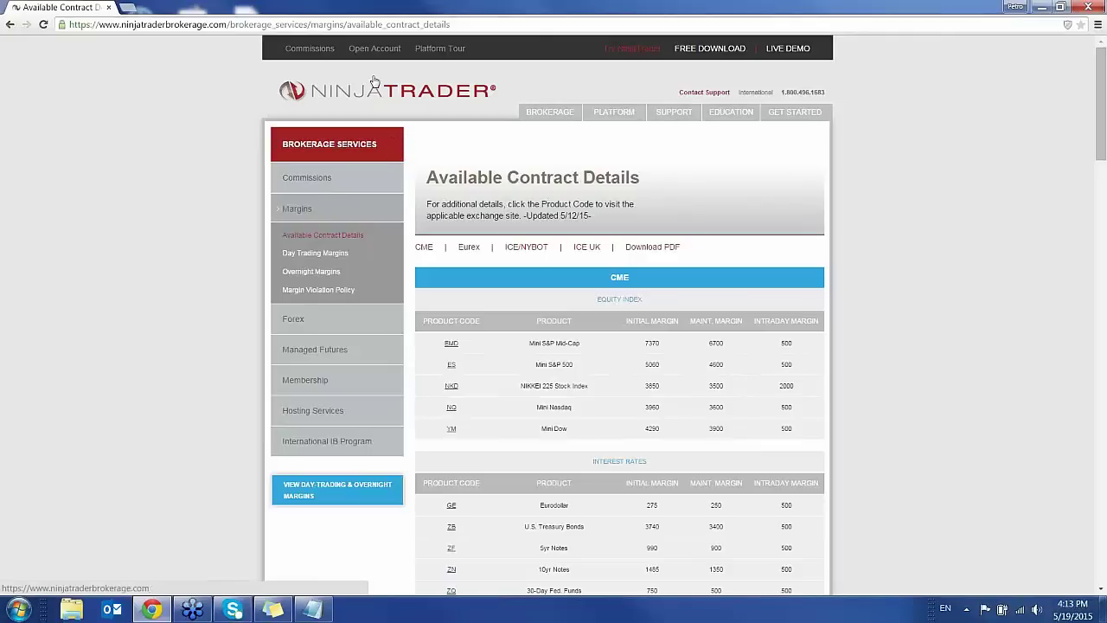
- Visit the Commissions page and look over the Contact Support request form, leaving it closed
left_click(313, 54)
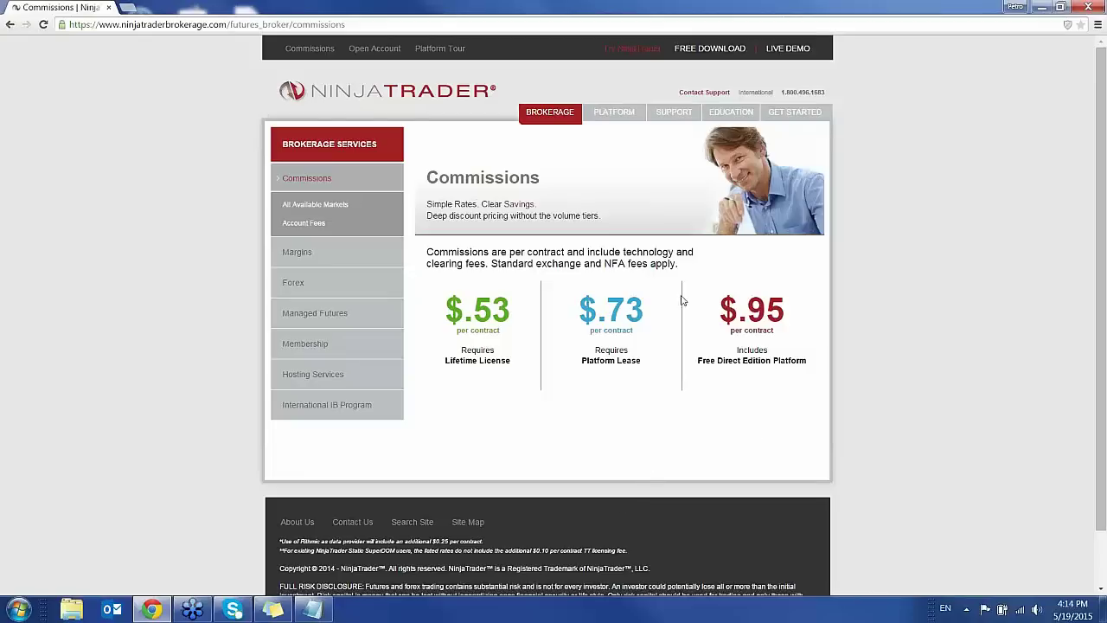
left_click(705, 93)
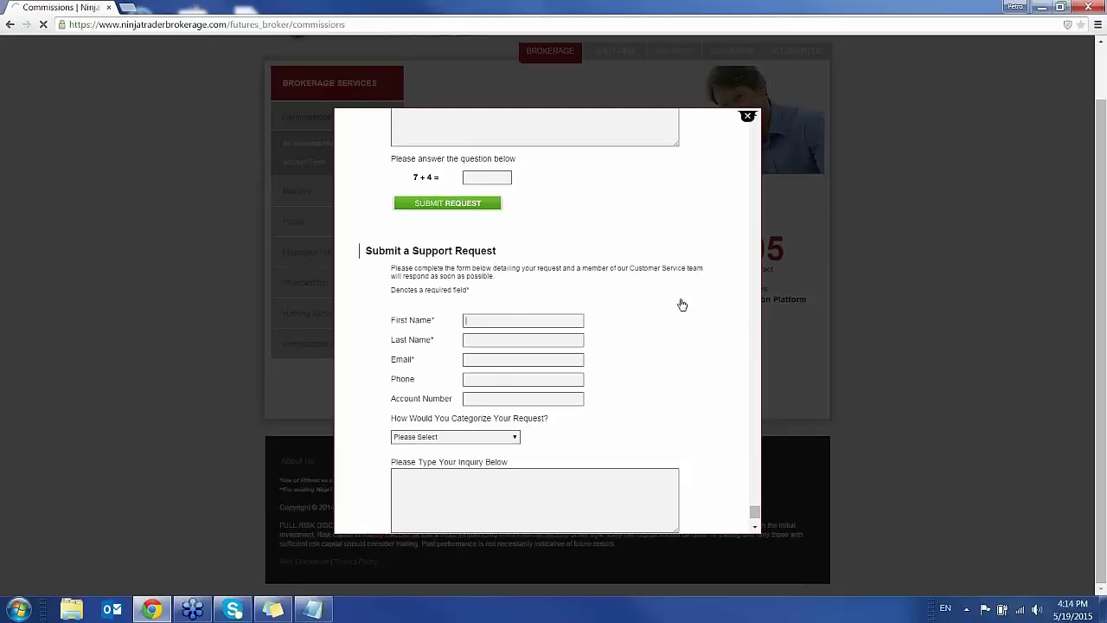
left_click_drag(754, 516, 756, 452)
scroll(732, 207, "up", 5)
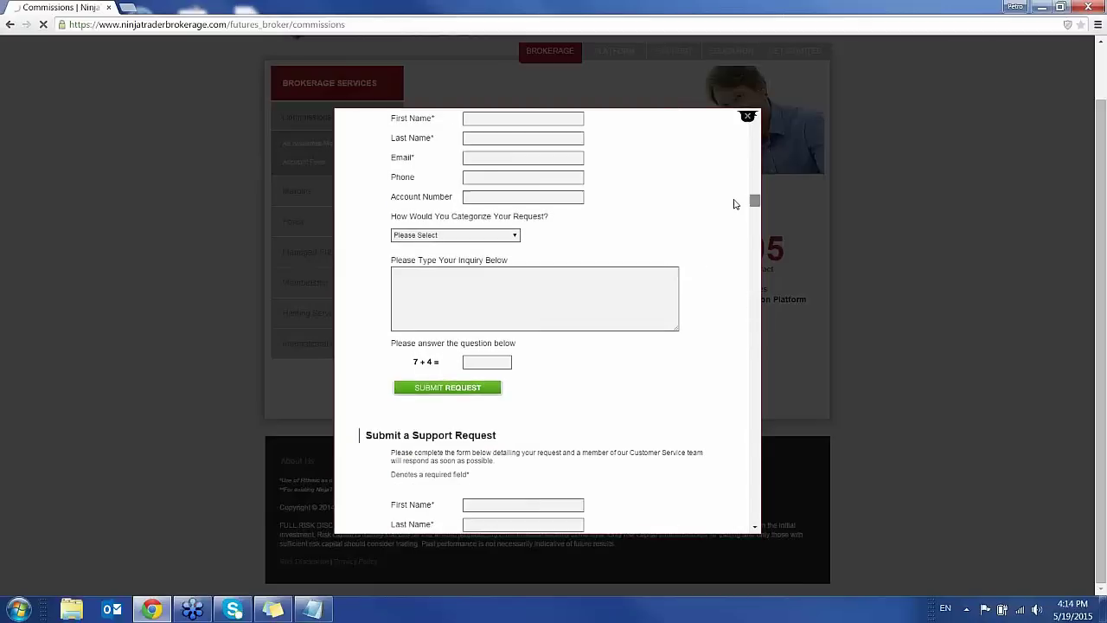
left_click(748, 116)
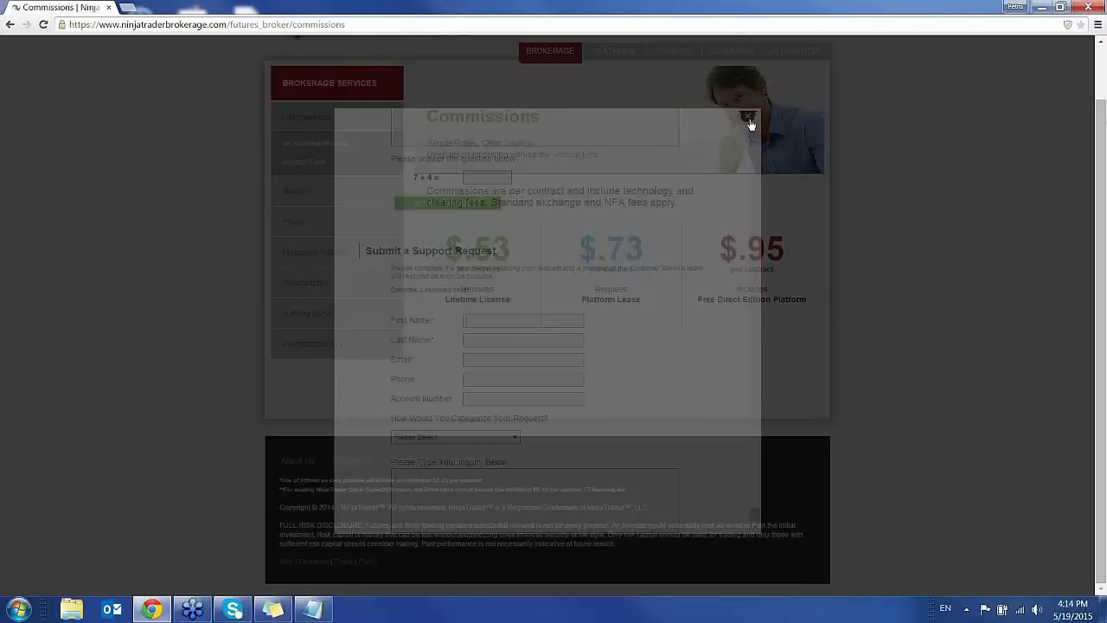
scroll(843, 286, "up", 1)
left_click(698, 93)
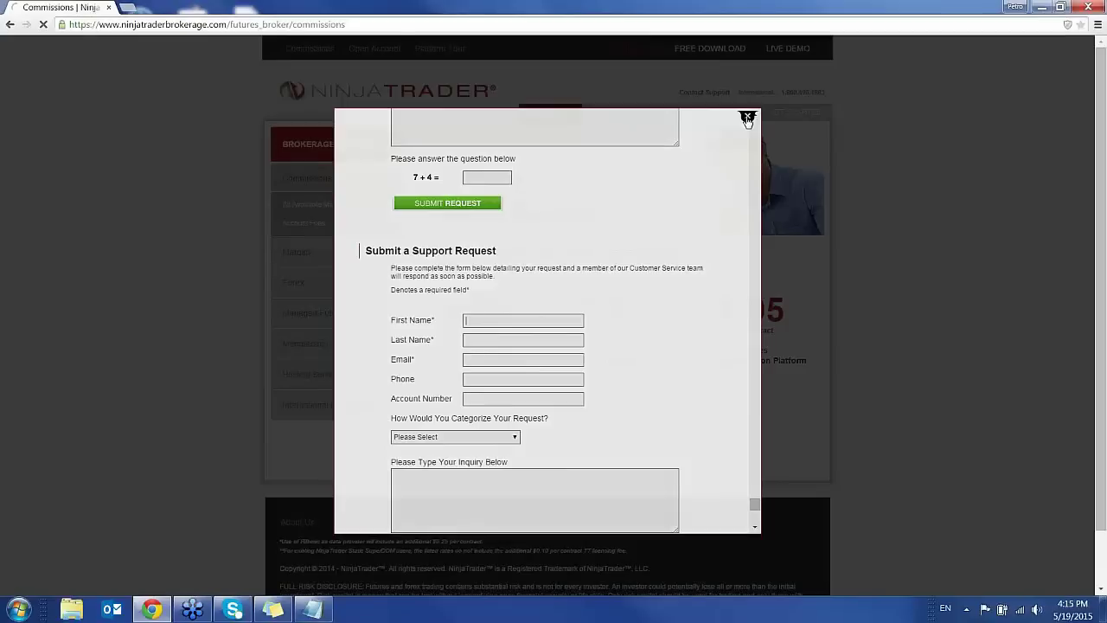
left_click(747, 120)
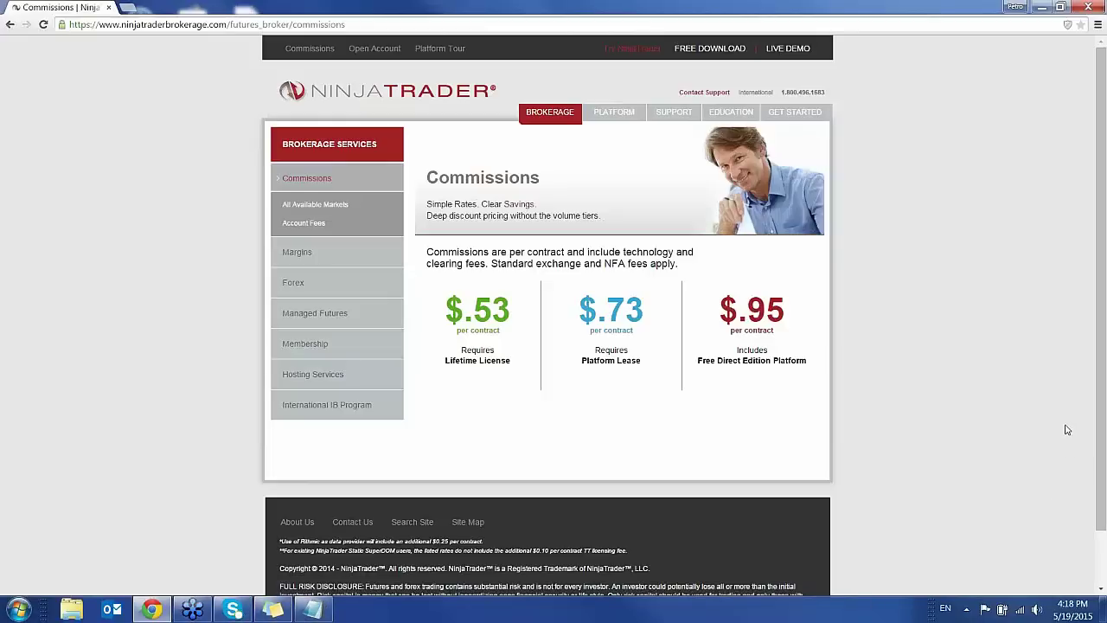
- Switch to the Notepad note with the representative's contact details and close it without saving
left_click(324, 612)
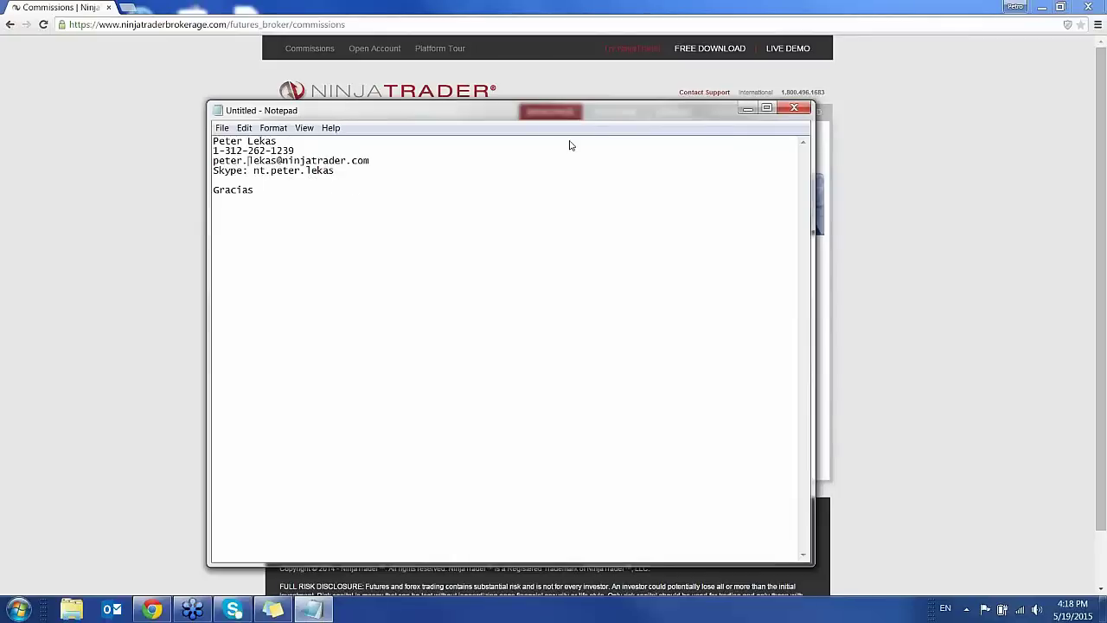
left_click(793, 111)
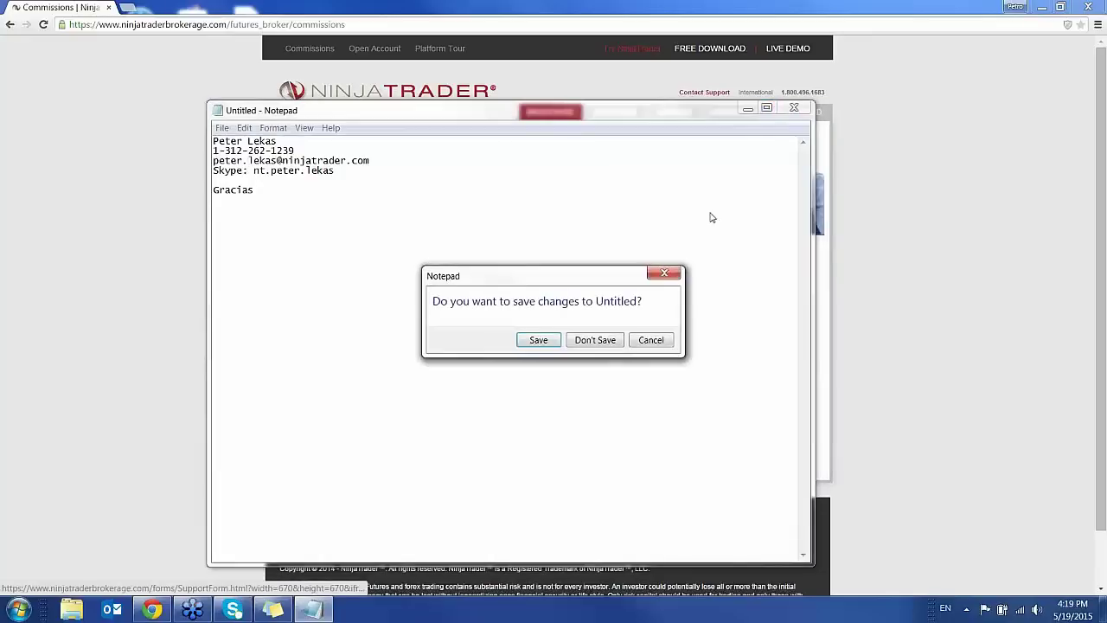
left_click(621, 342)
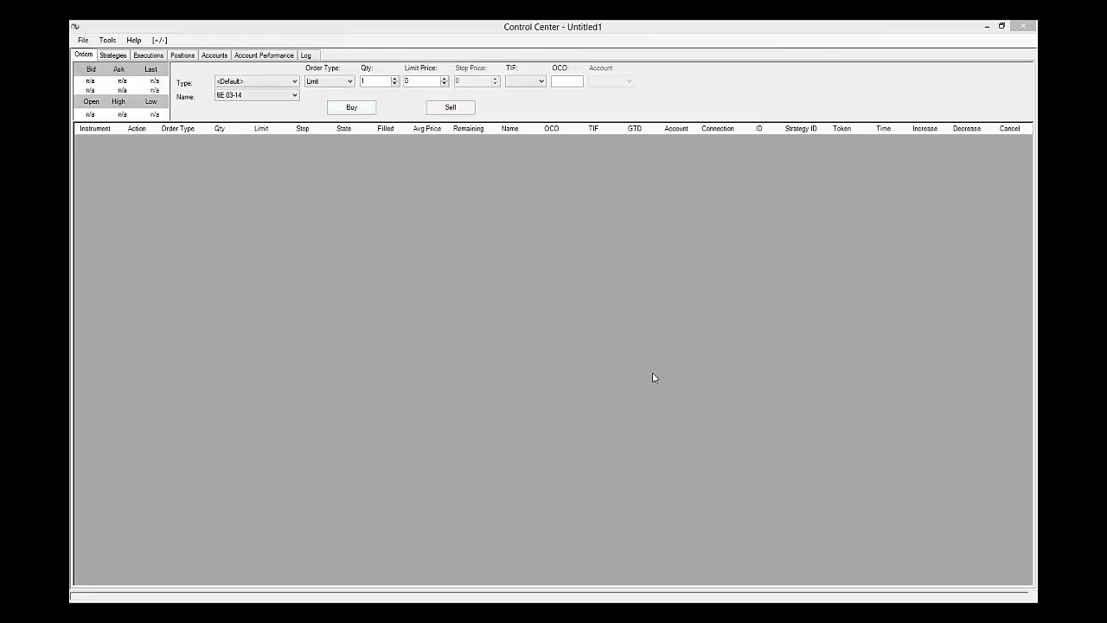
- Start a new account connection in the NinjaTrader Control Center with Google as the provider
left_click(110, 43)
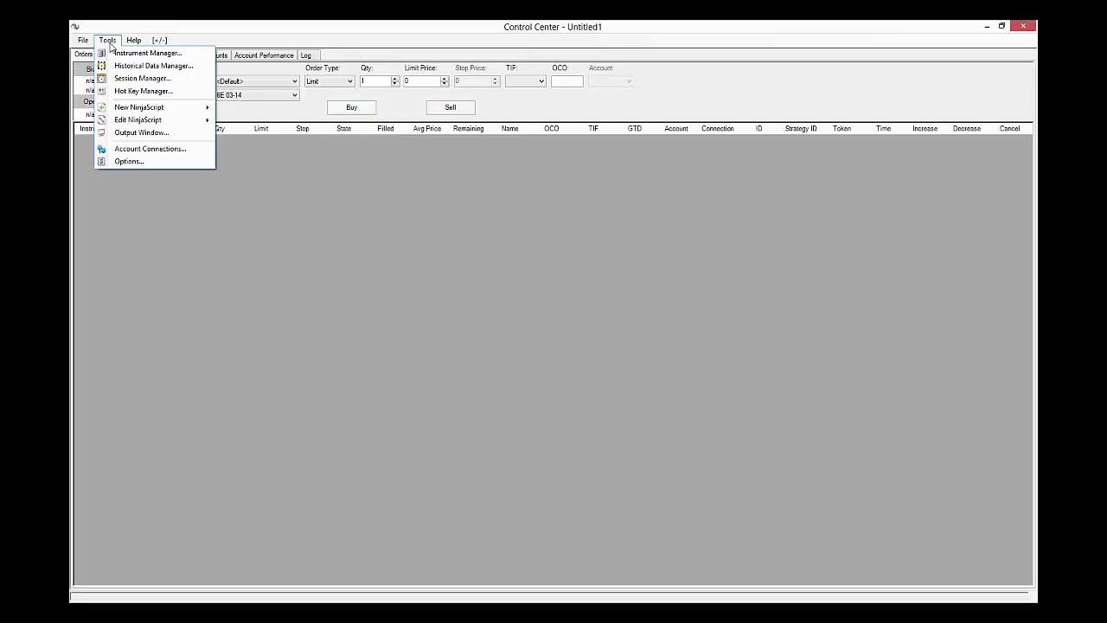
left_click(146, 149)
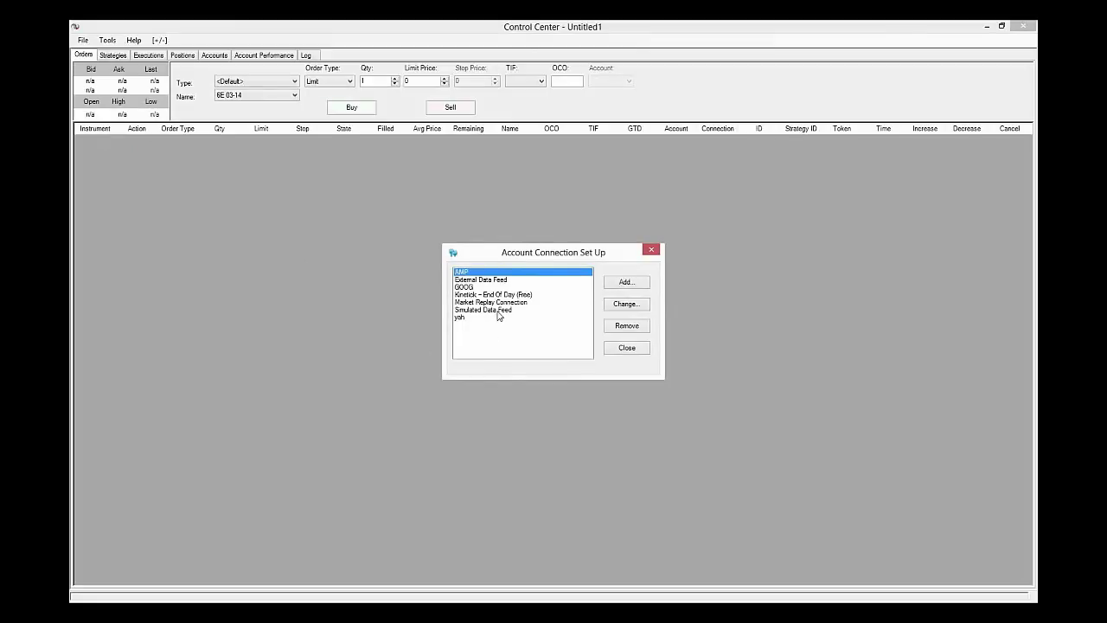
left_click(617, 290)
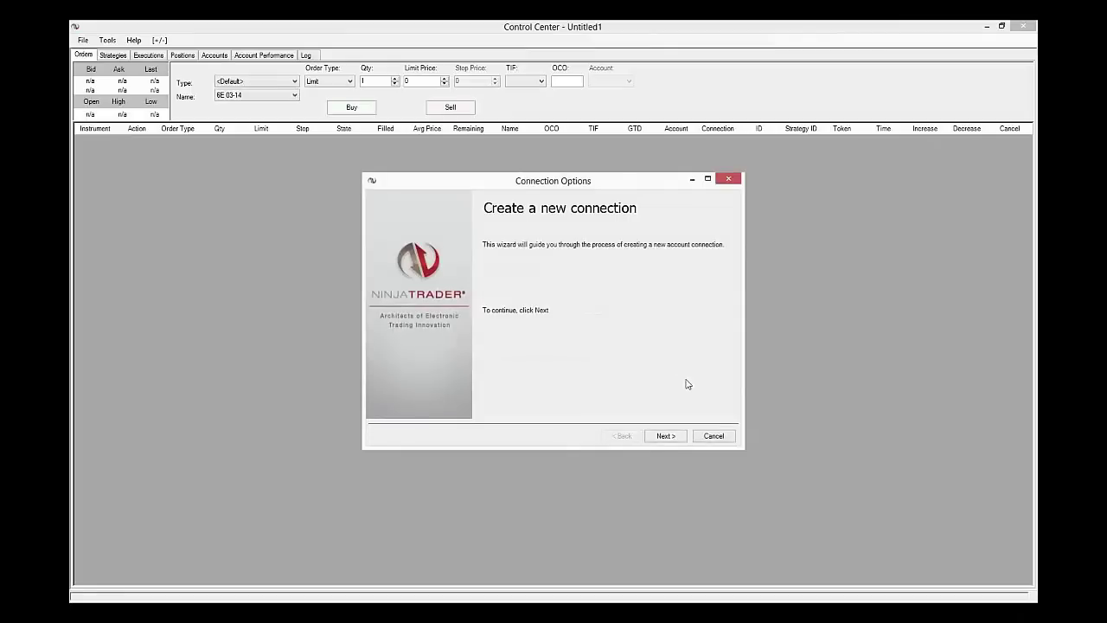
left_click(673, 441)
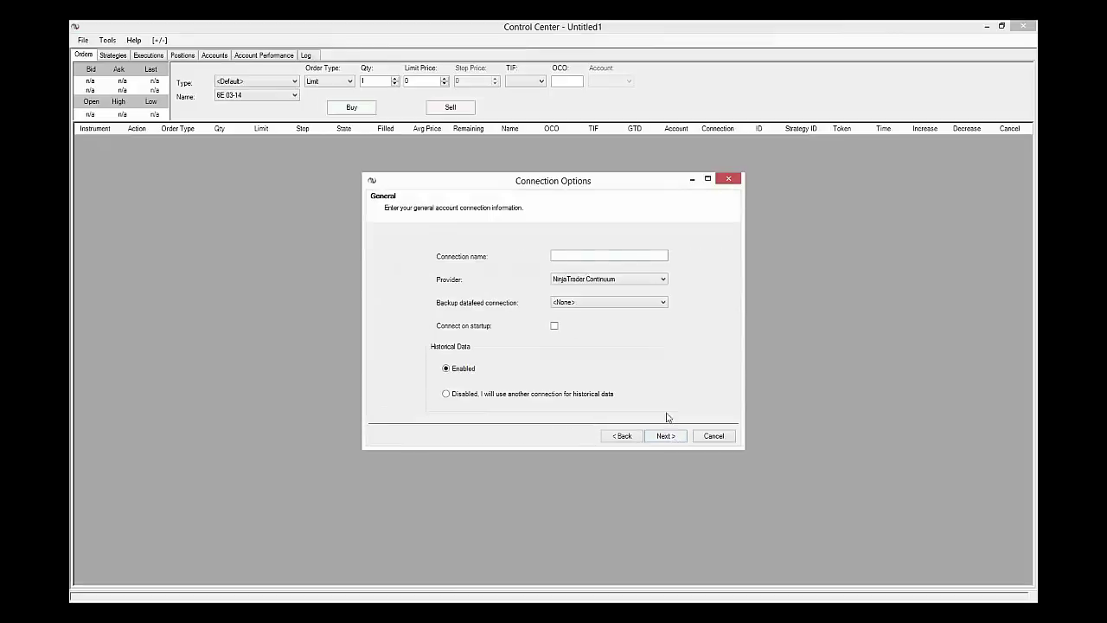
left_click(590, 286)
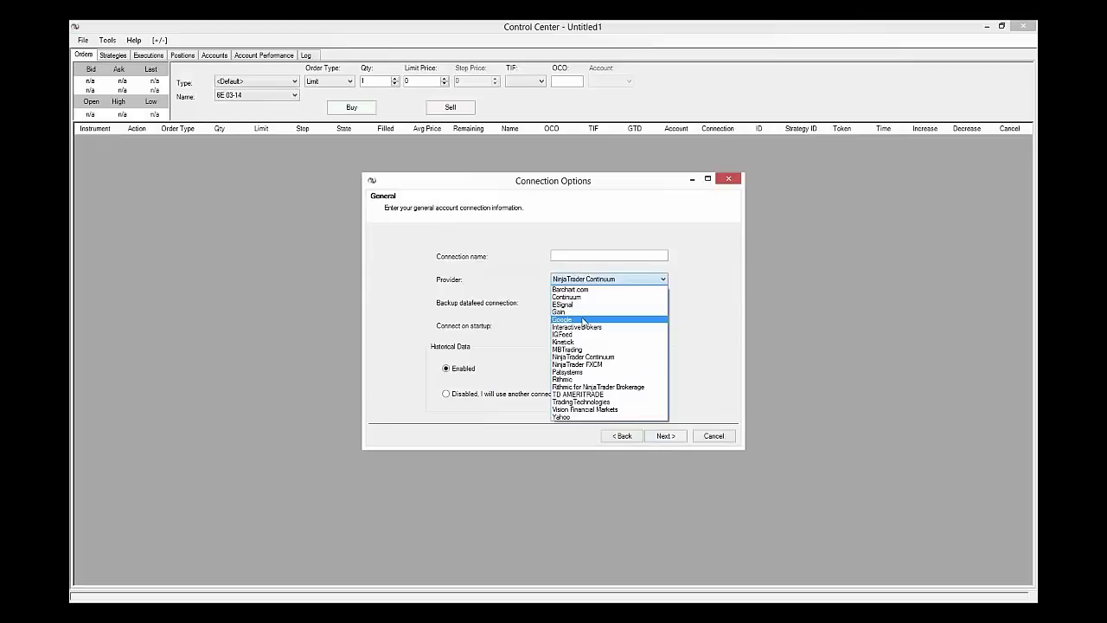
left_click(583, 320)
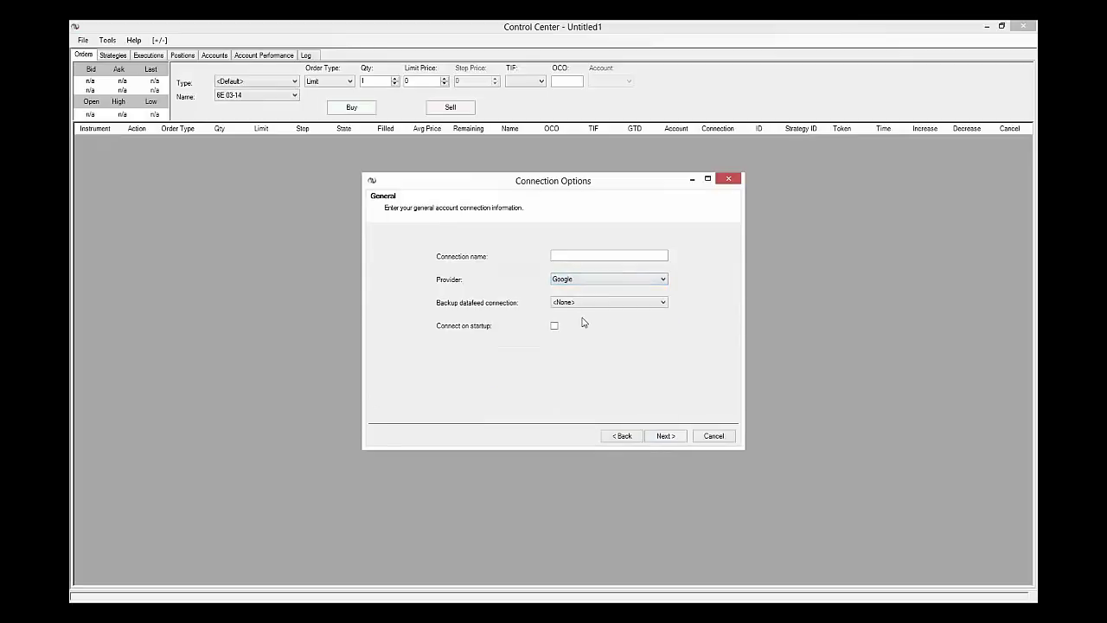
- Name the new connection equis, complete the connection wizard and close the account connection setup
left_click(578, 252)
type("XXXXXXX")
left_click_drag(581, 255, 462, 253)
type("equs")
left_click(666, 437)
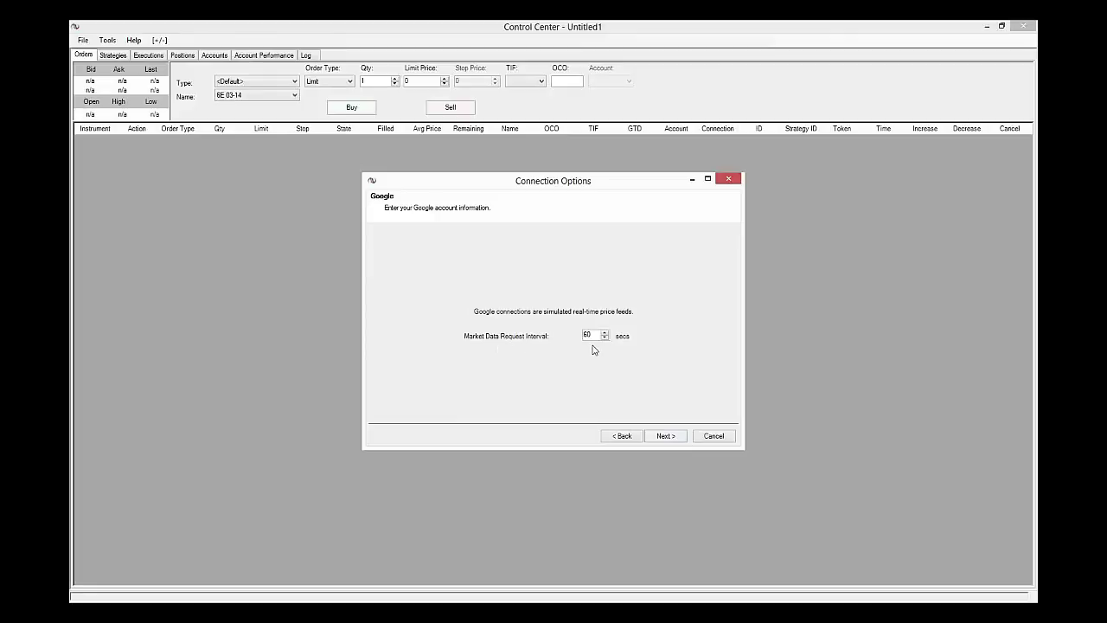
left_click(664, 440)
left_click(663, 439)
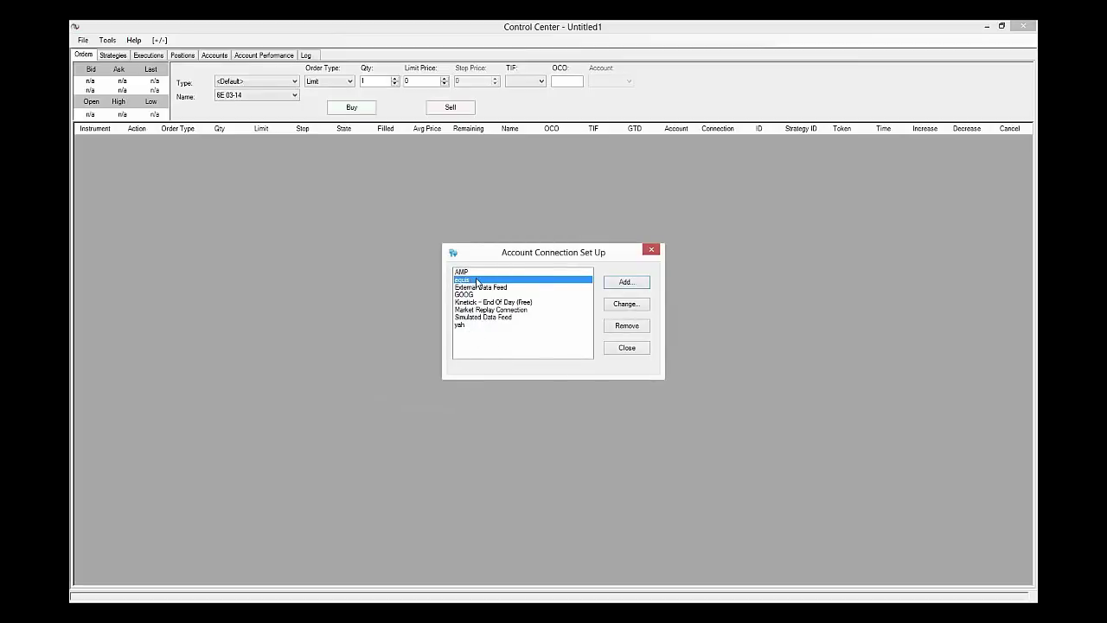
left_click(652, 251)
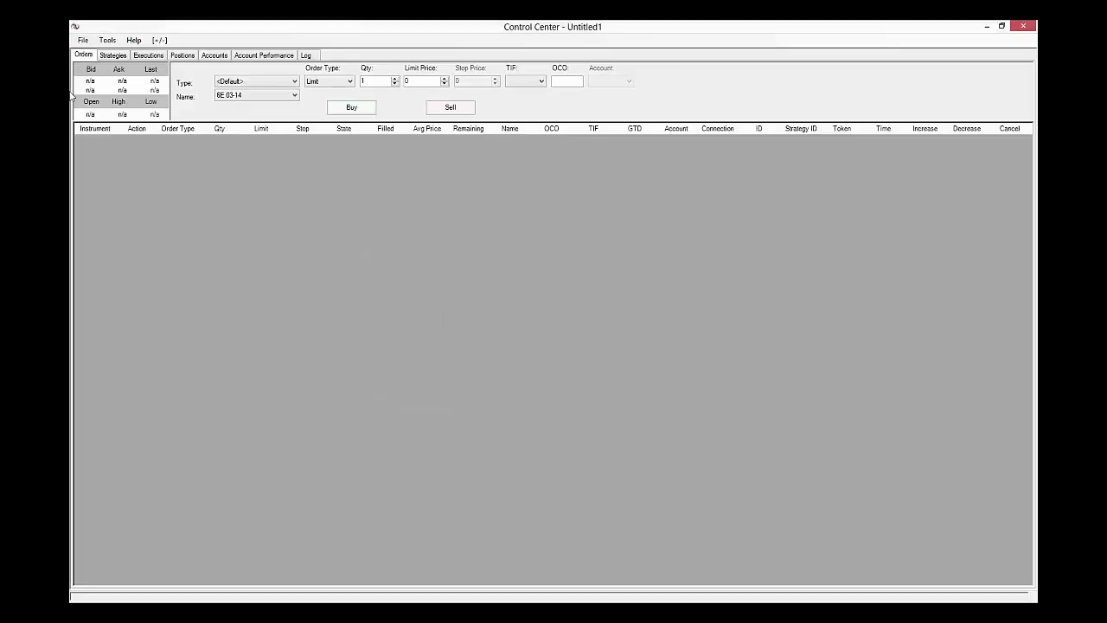
- Connect to the GOOG data feed
left_click(83, 41)
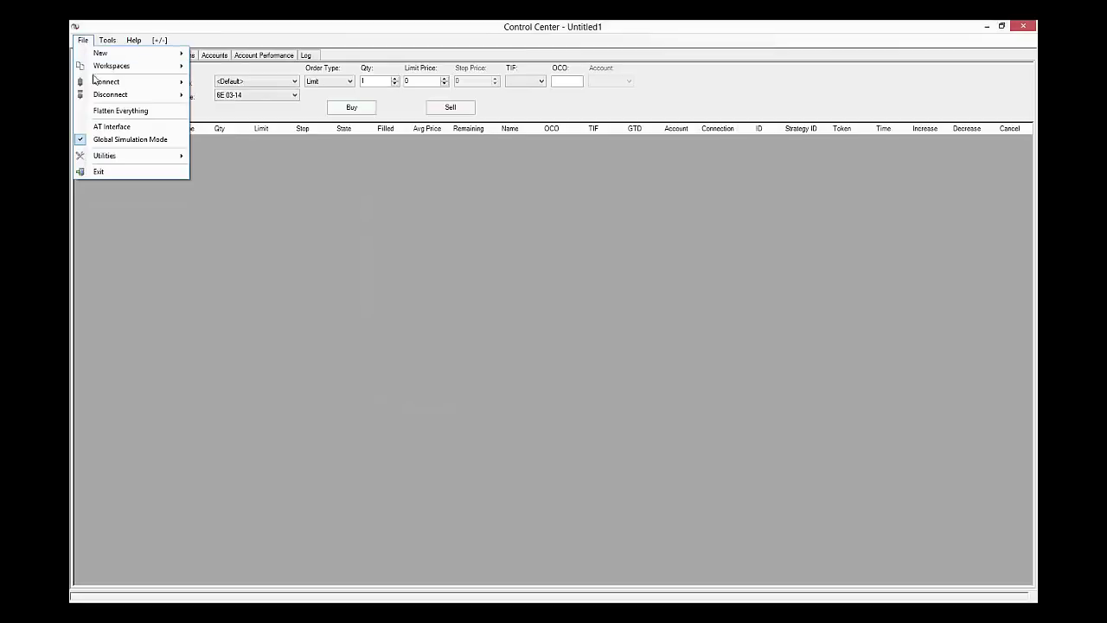
mouse_move(97, 83)
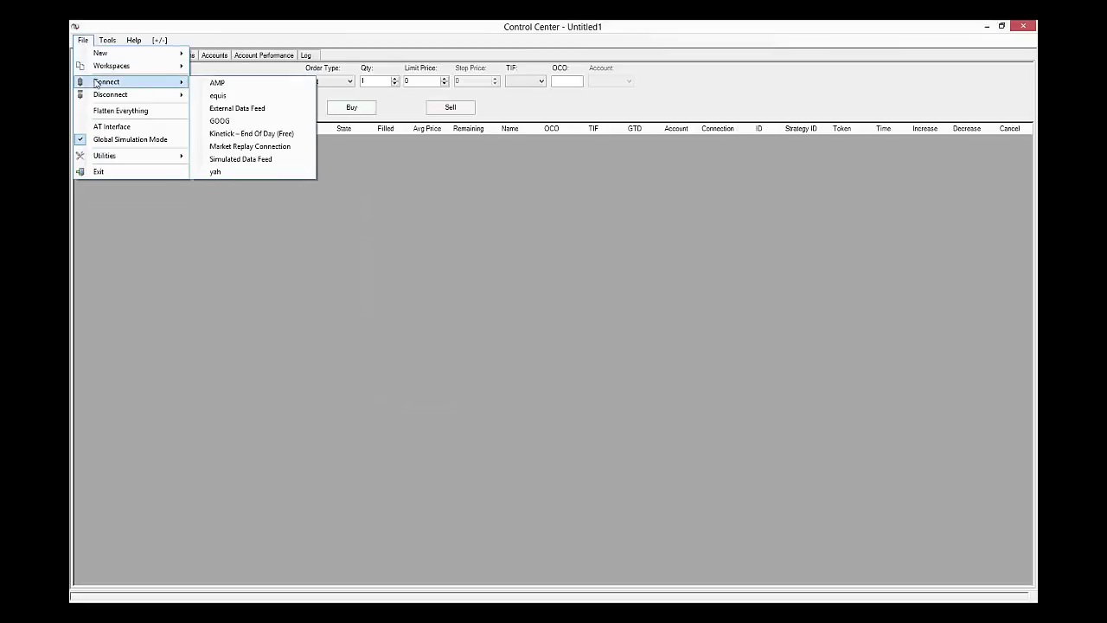
left_click(224, 120)
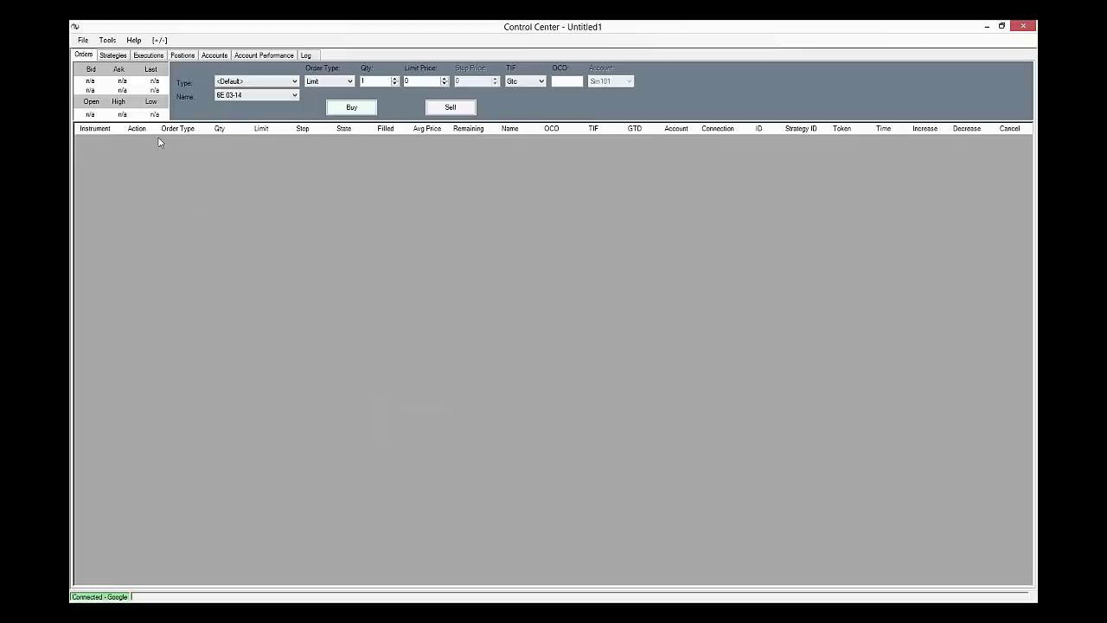
- Create a new master instrument named TS in the Instrument Manager
left_click(106, 43)
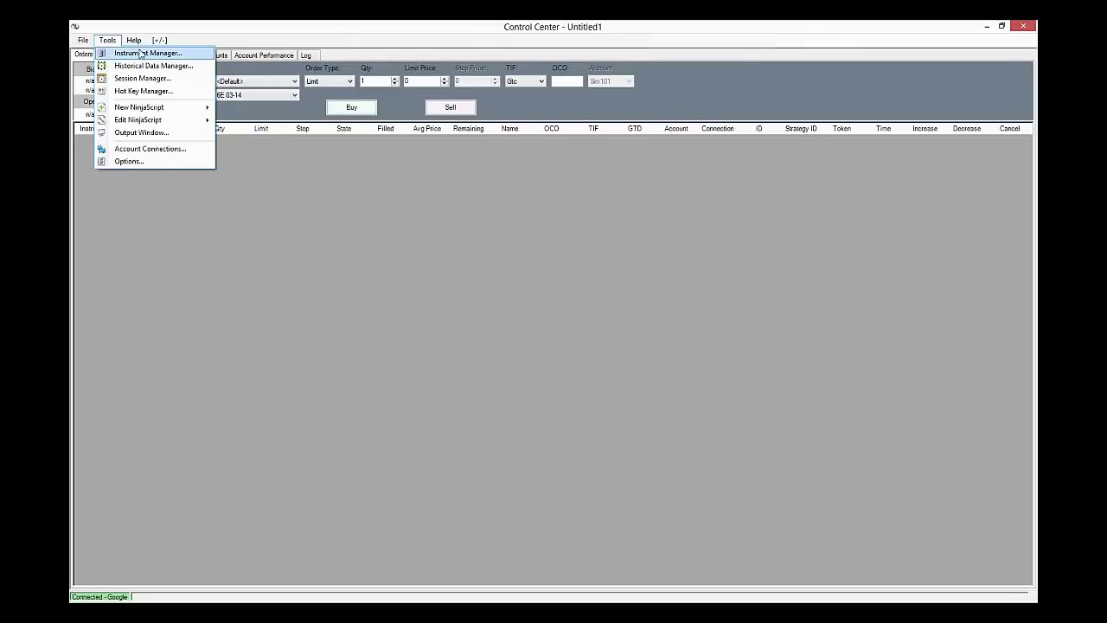
left_click(141, 55)
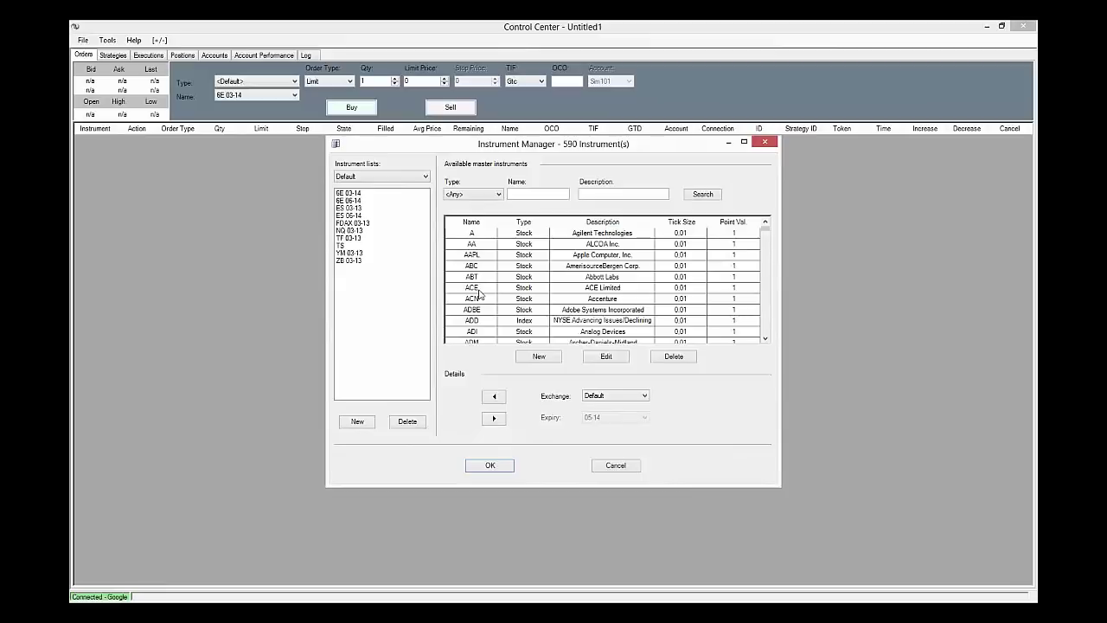
left_click(539, 358)
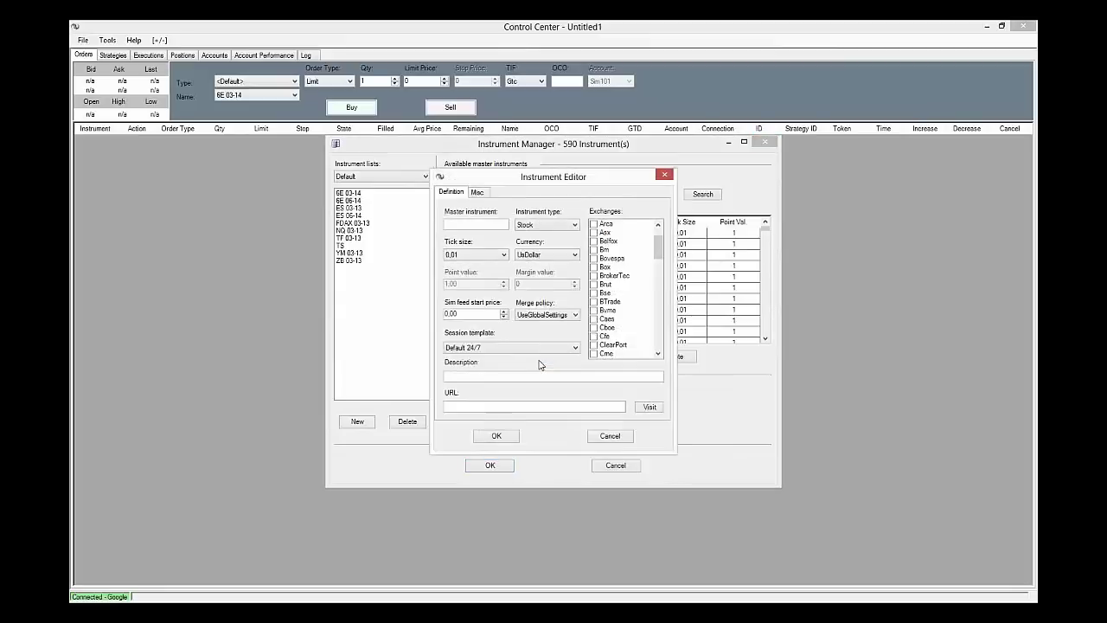
left_click(453, 224)
type("TS")
- Toggle the Default exchange and enable the Nyse exchange for the TS instrument
left_click(660, 327)
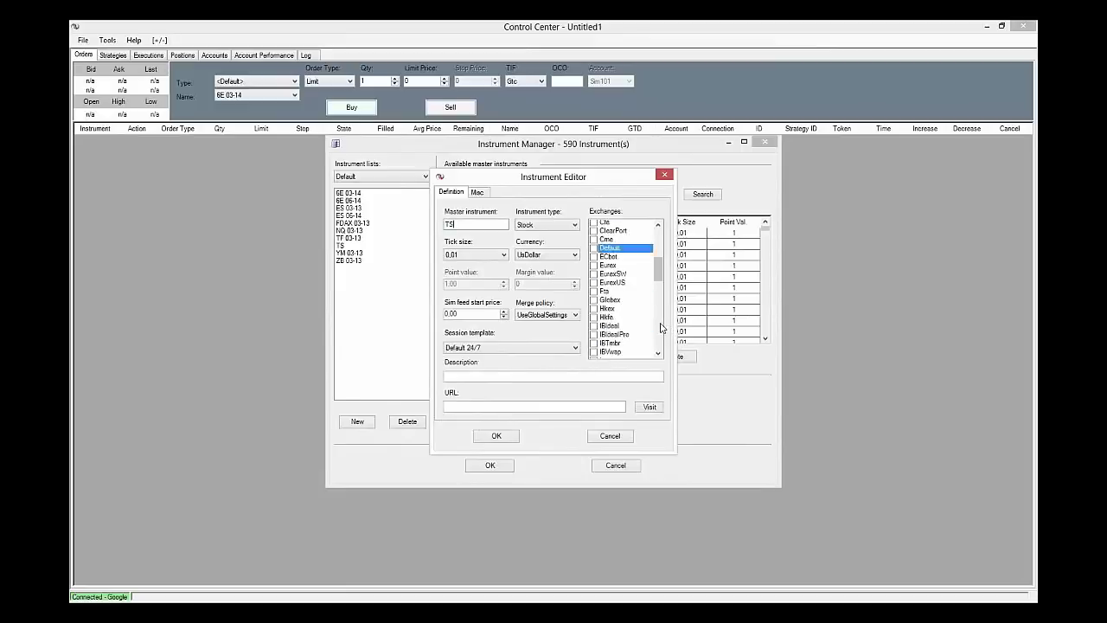
left_click(593, 234)
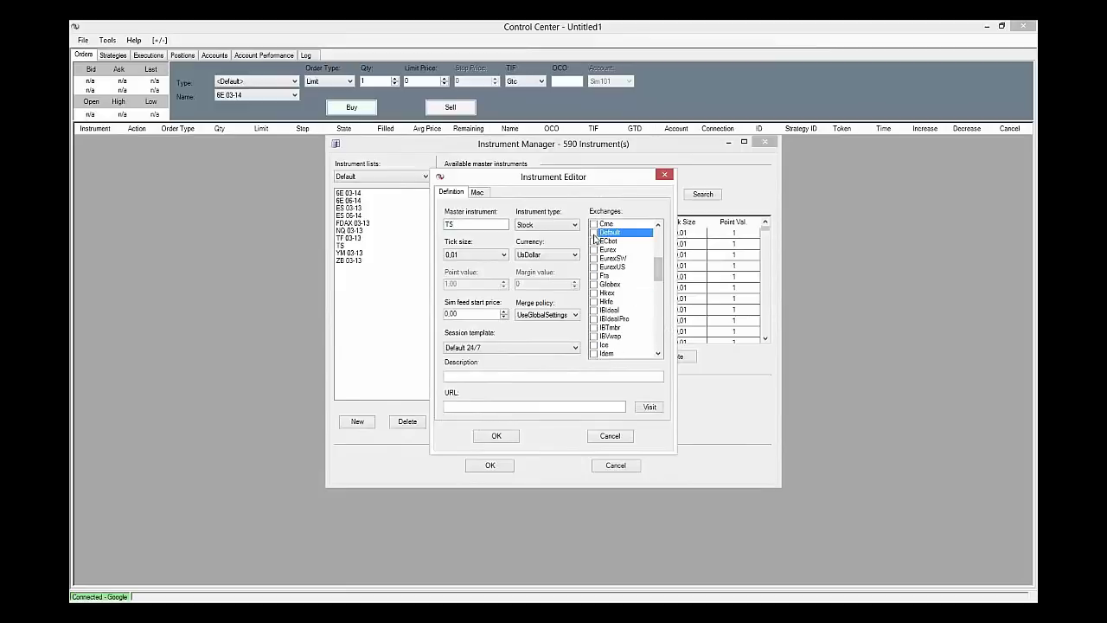
left_click(659, 339)
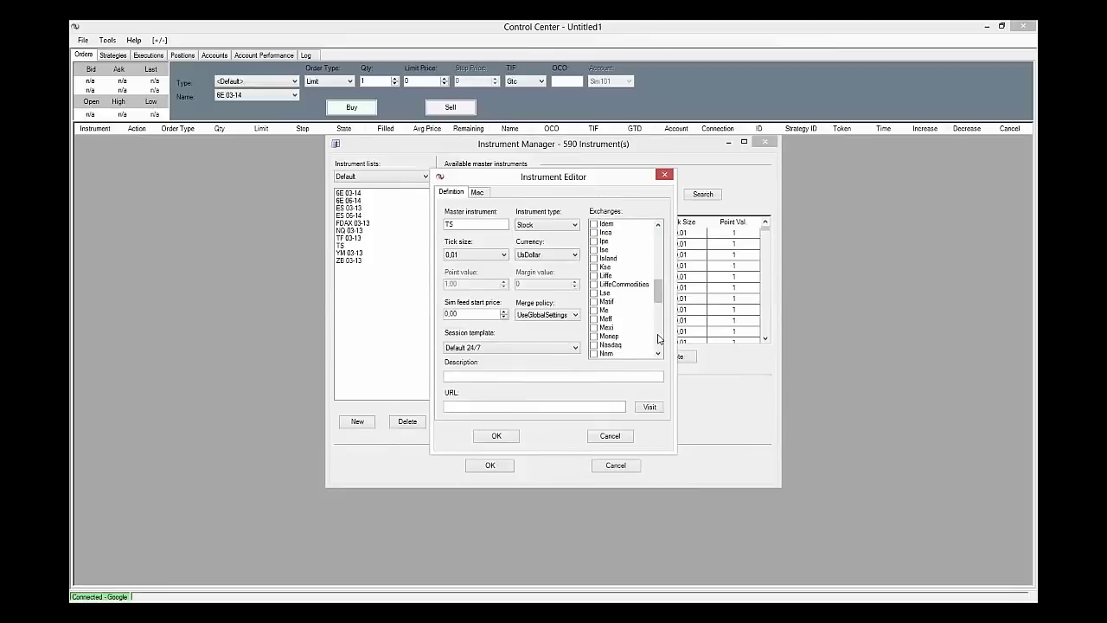
left_click(658, 338)
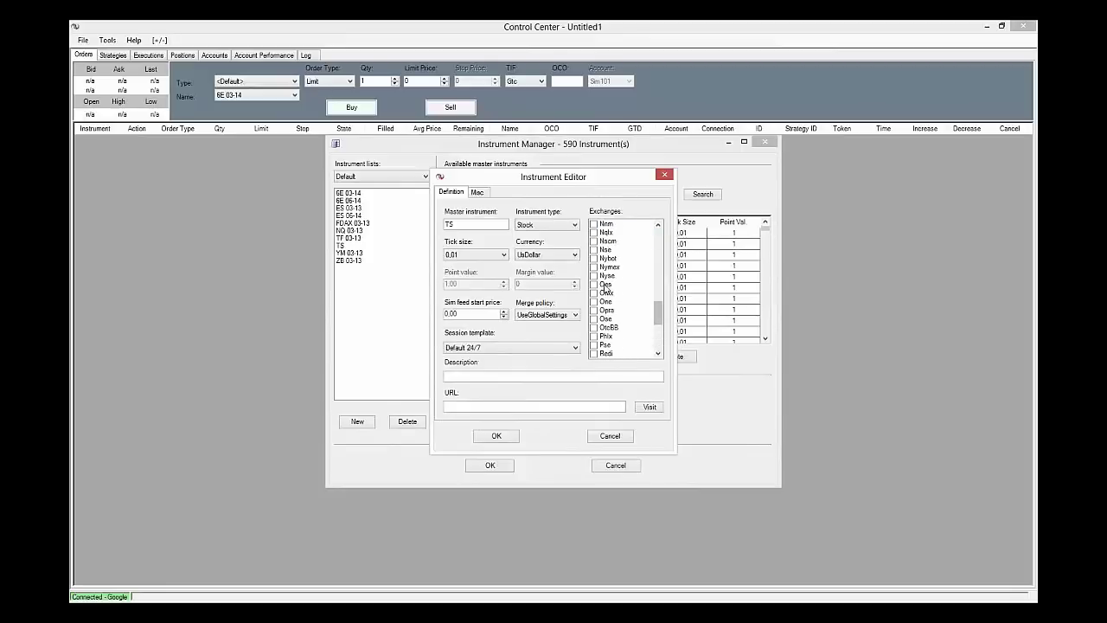
left_click(594, 276)
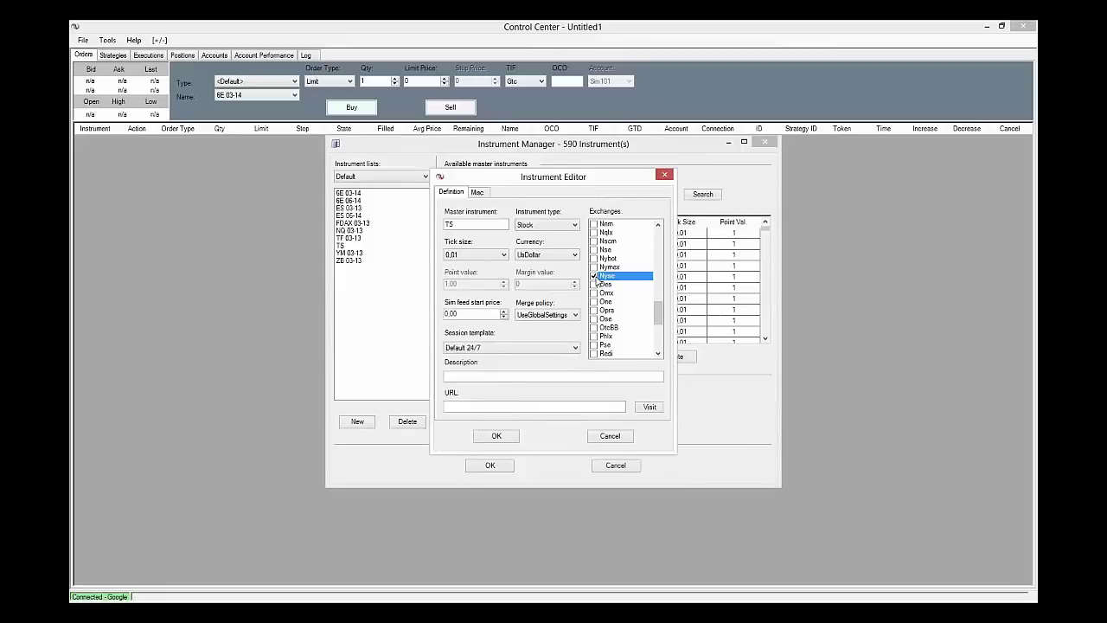
- Examine the Yahoo commission levels and minimum commission among the TS instrument's miscellaneous settings
left_click(573, 255)
left_click(481, 195)
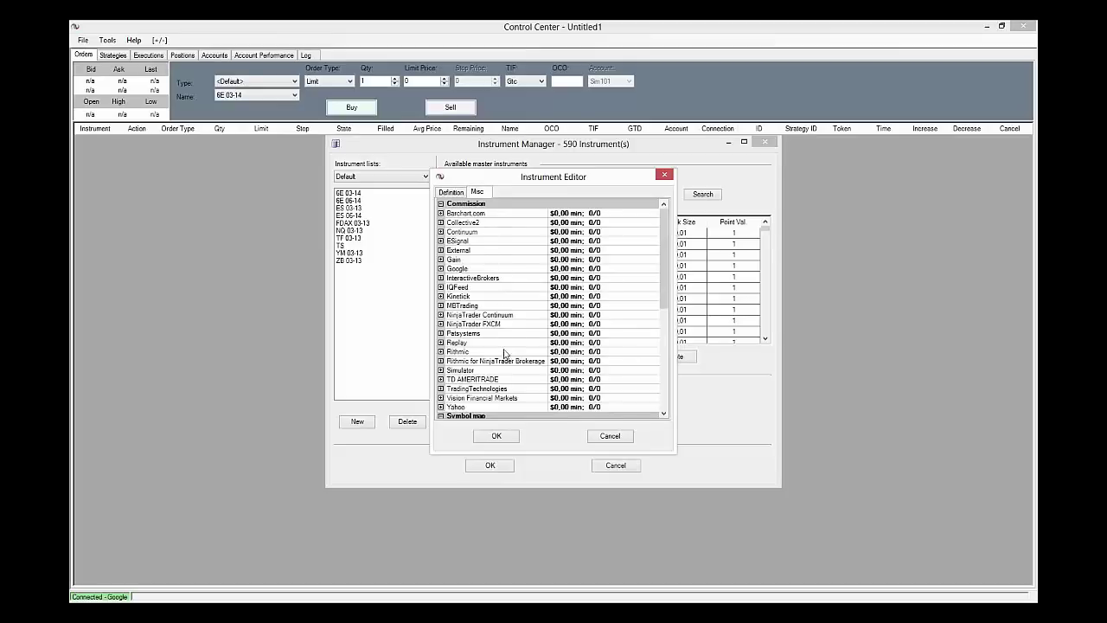
left_click(441, 407)
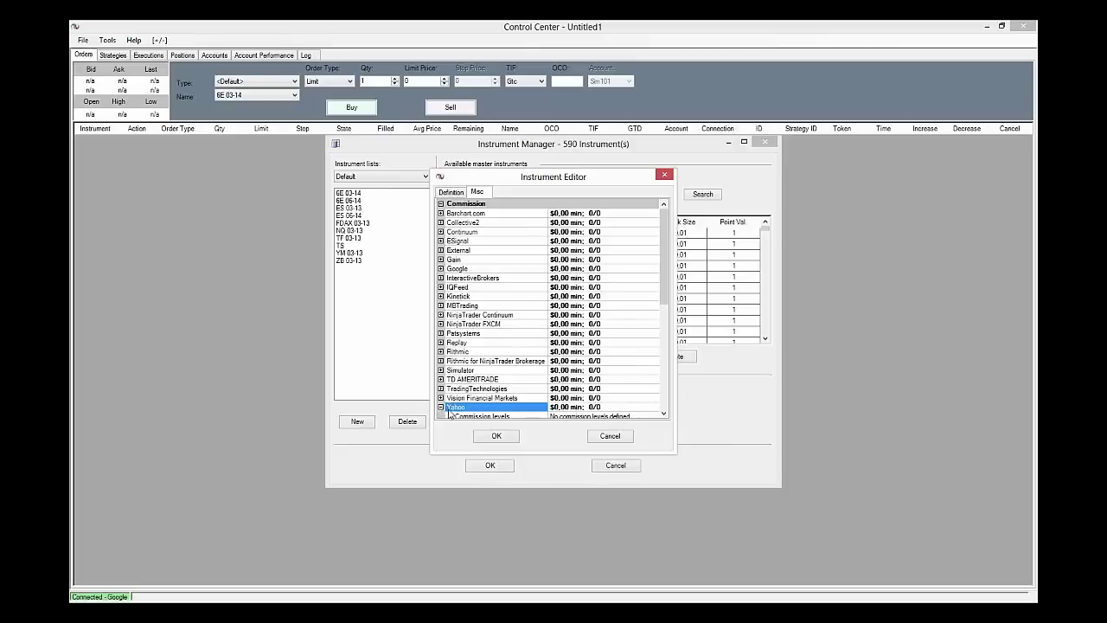
scroll(606, 331, "down", 5)
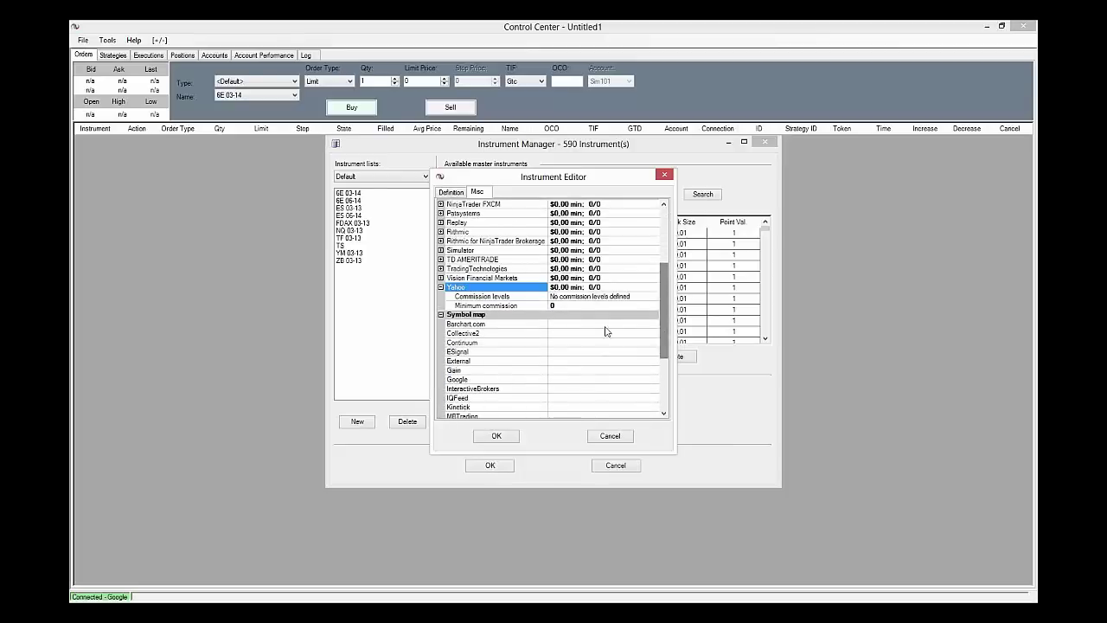
left_click(572, 306)
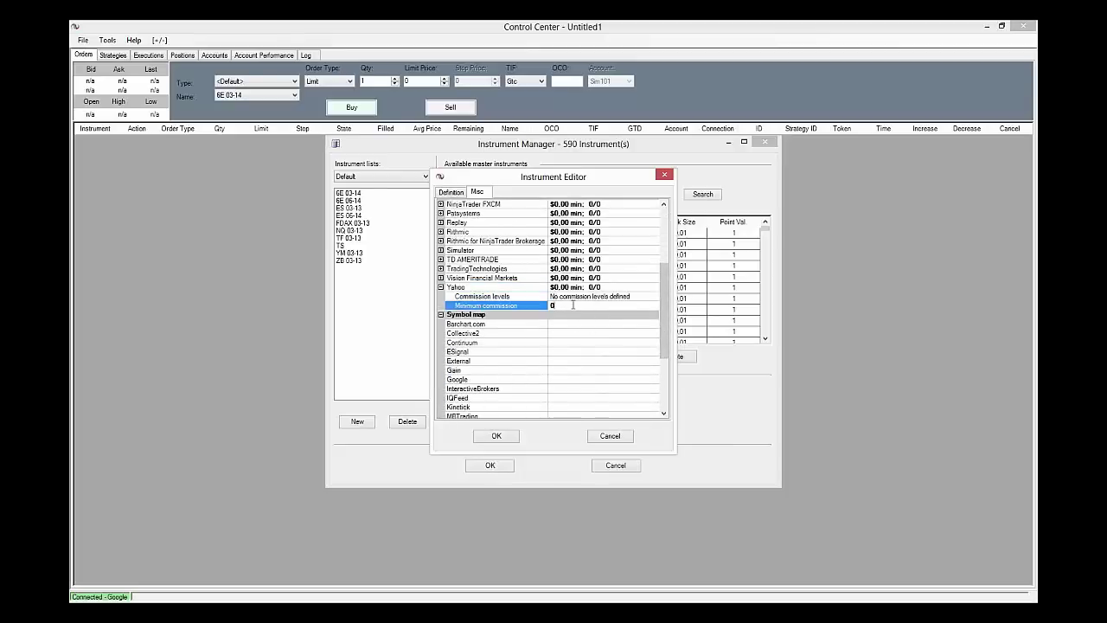
double_click(552, 306)
left_click(592, 296)
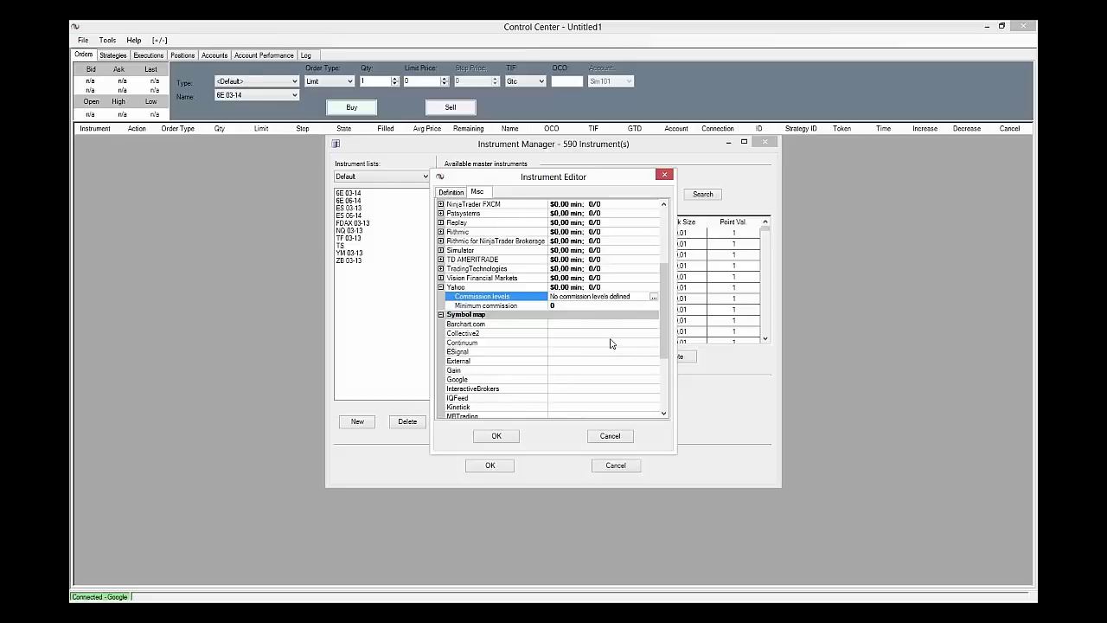
- Map the TS instrument's symbol to TS.BA for Yahoo and BCBA:TS for Google, and save the instrument
left_click(574, 389)
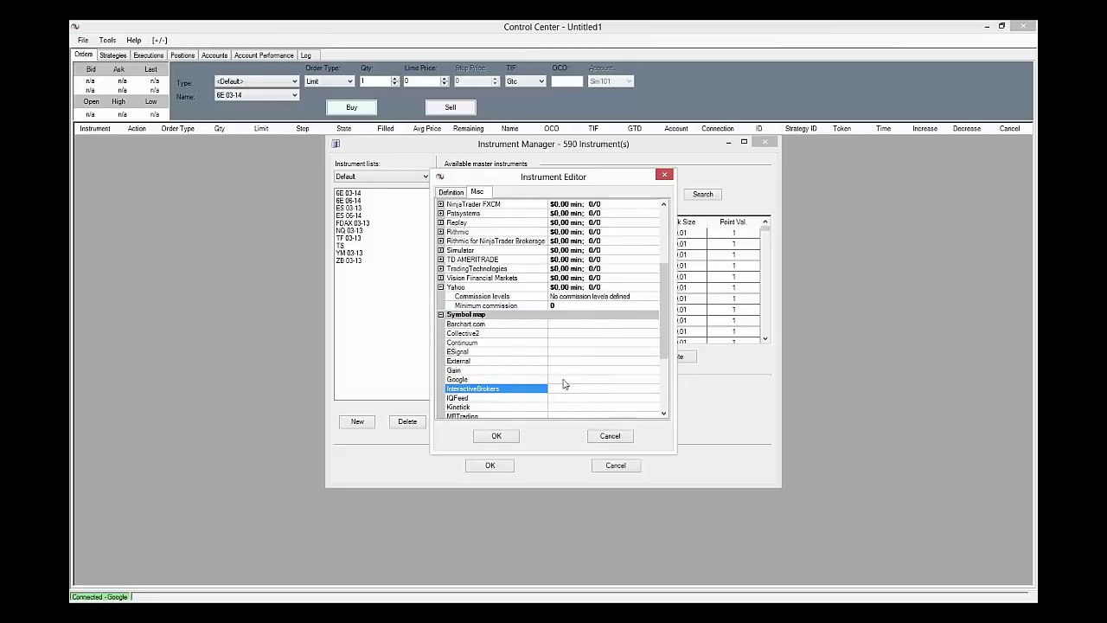
left_click_drag(661, 368, 656, 406)
left_click(600, 405)
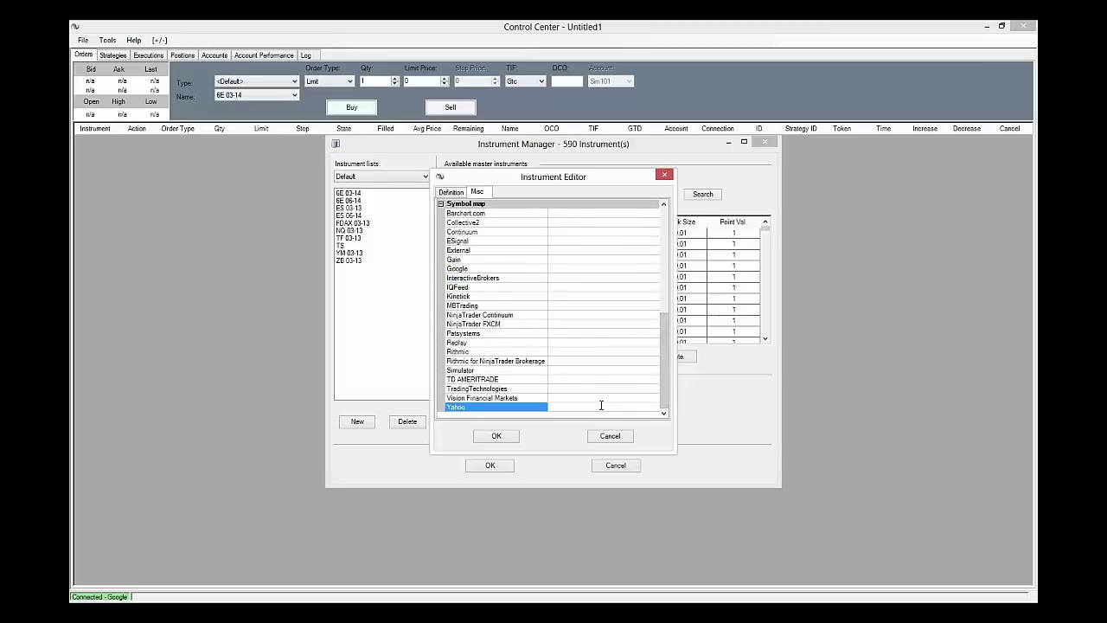
type("TS.BA")
left_click(564, 269)
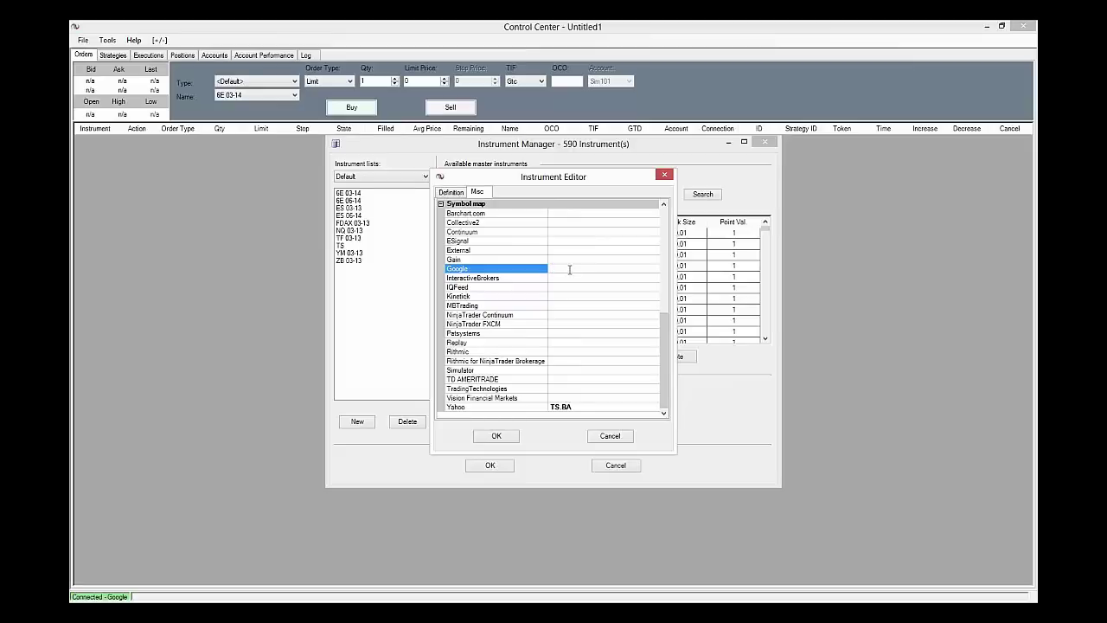
type("BCBA:TS")
left_click(502, 437)
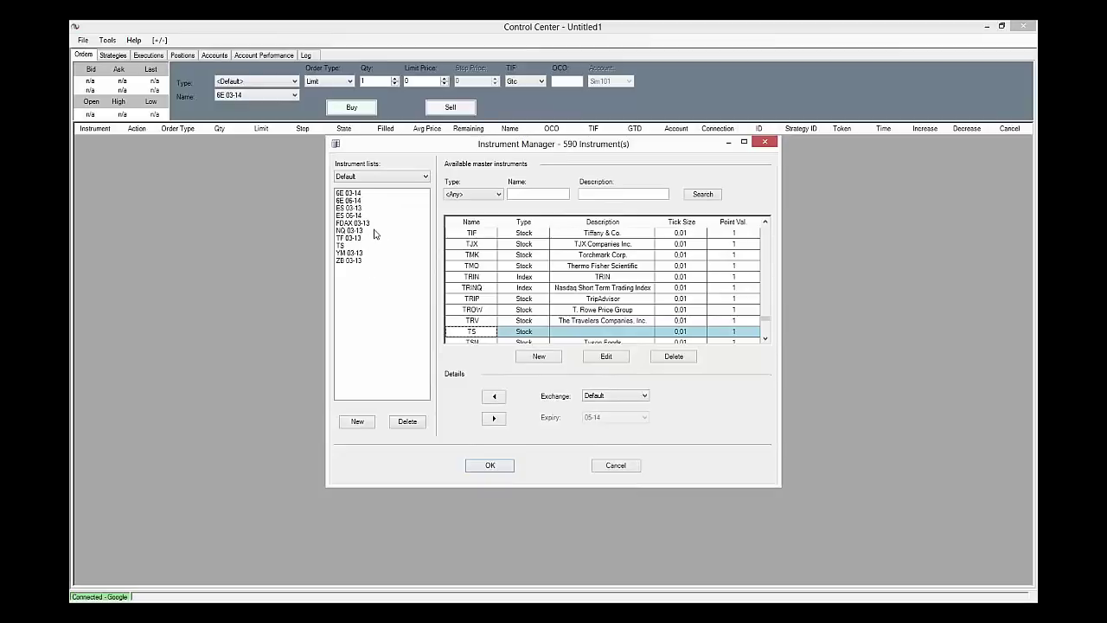
- Remove TS from the Default instrument list, add it back and confirm the Instrument Manager changes
left_click(494, 396)
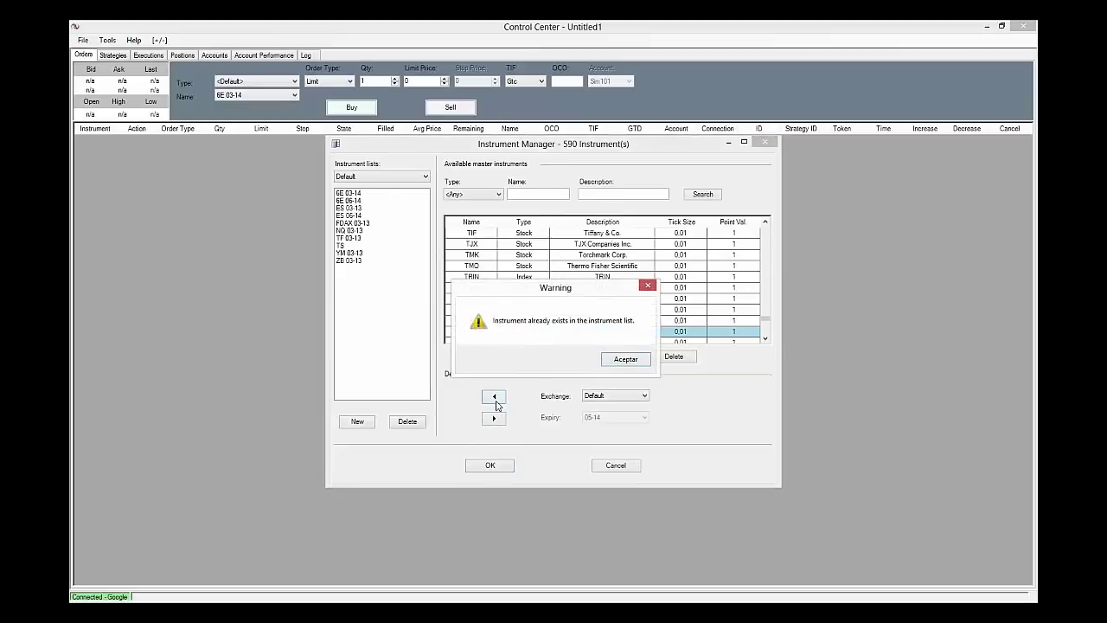
left_click(625, 360)
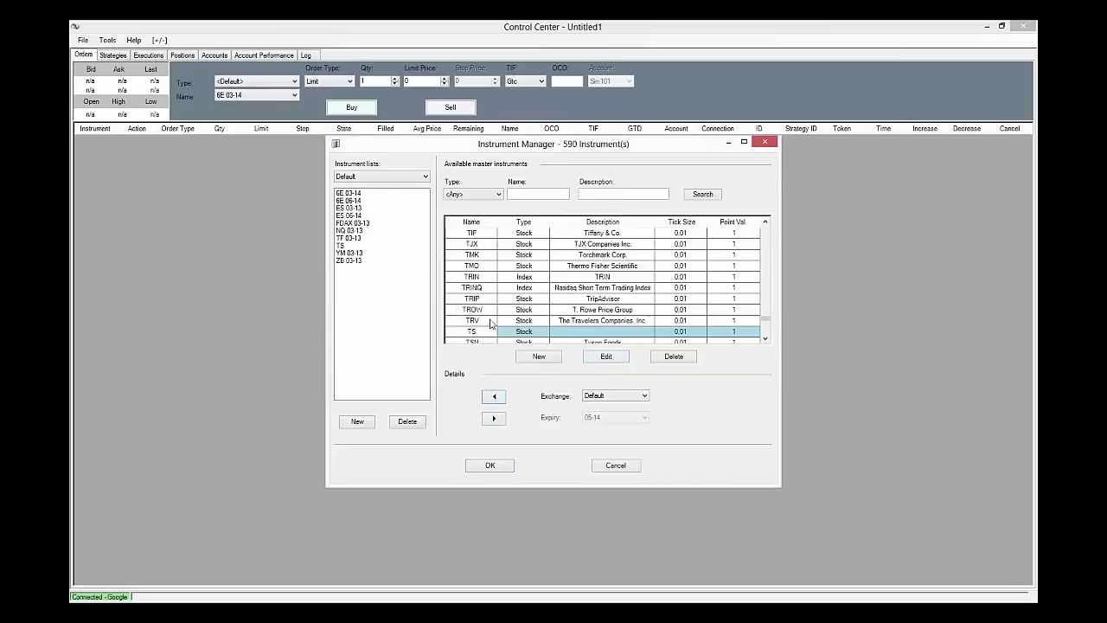
left_click(351, 246)
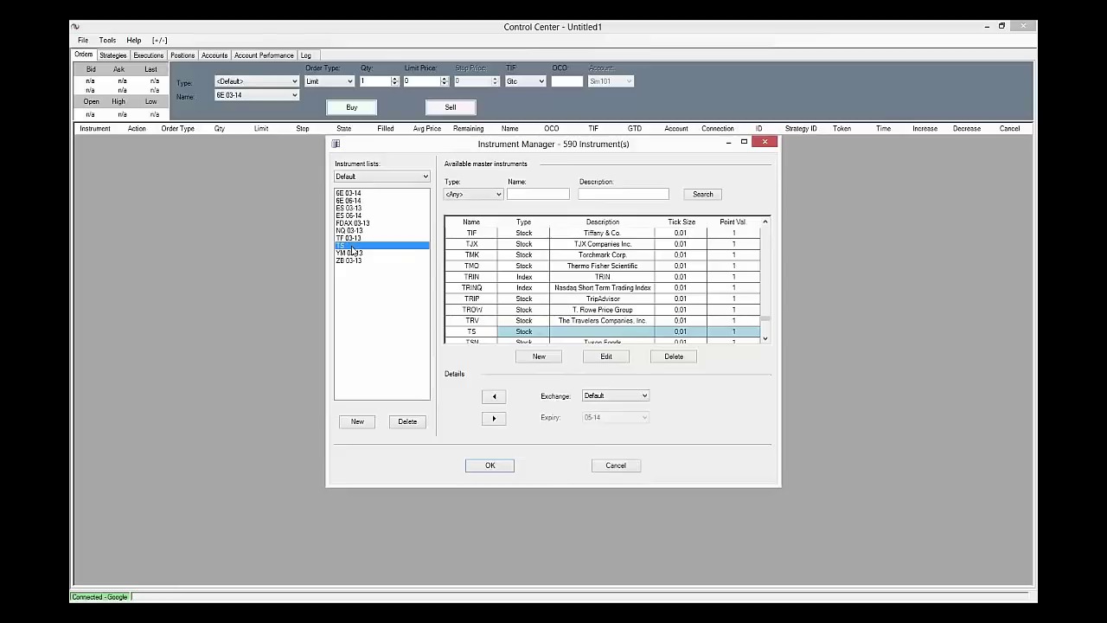
left_click(493, 419)
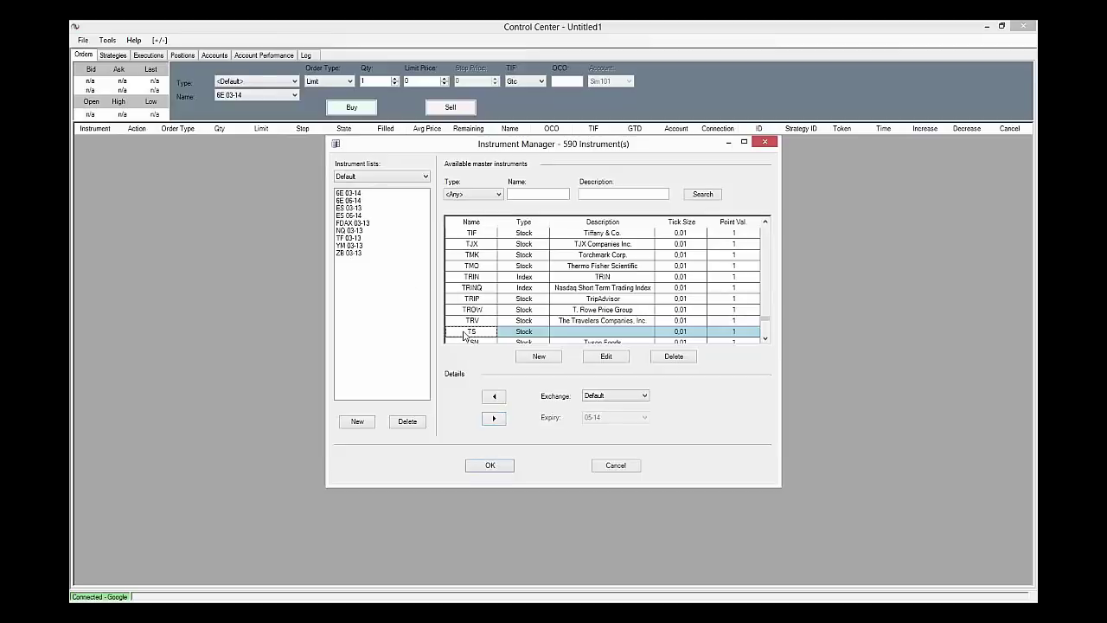
left_click(493, 397)
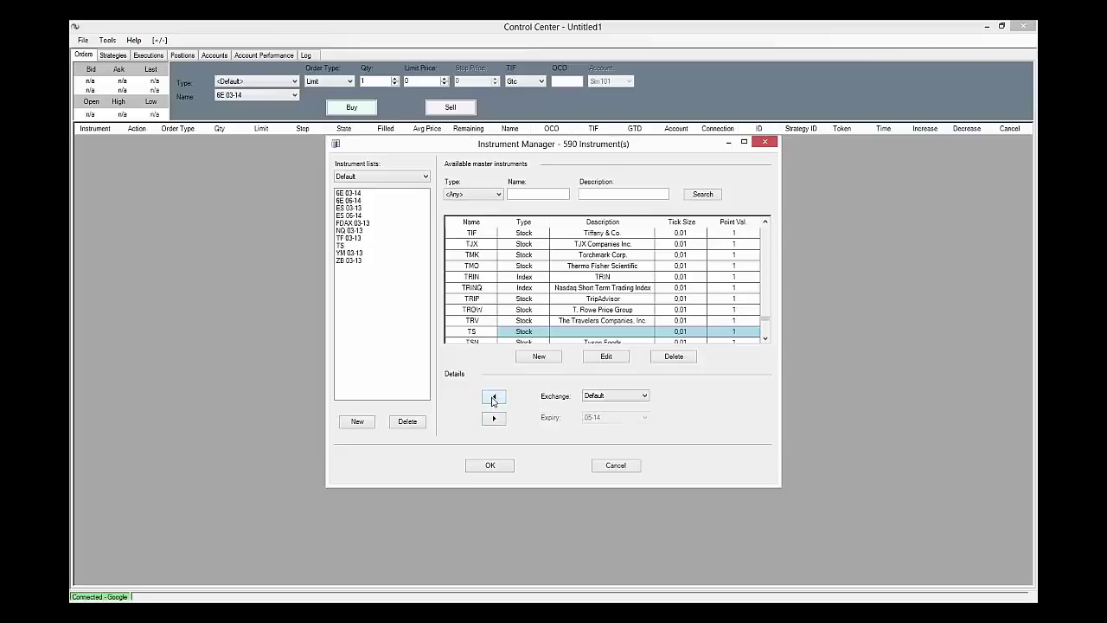
left_click(348, 247)
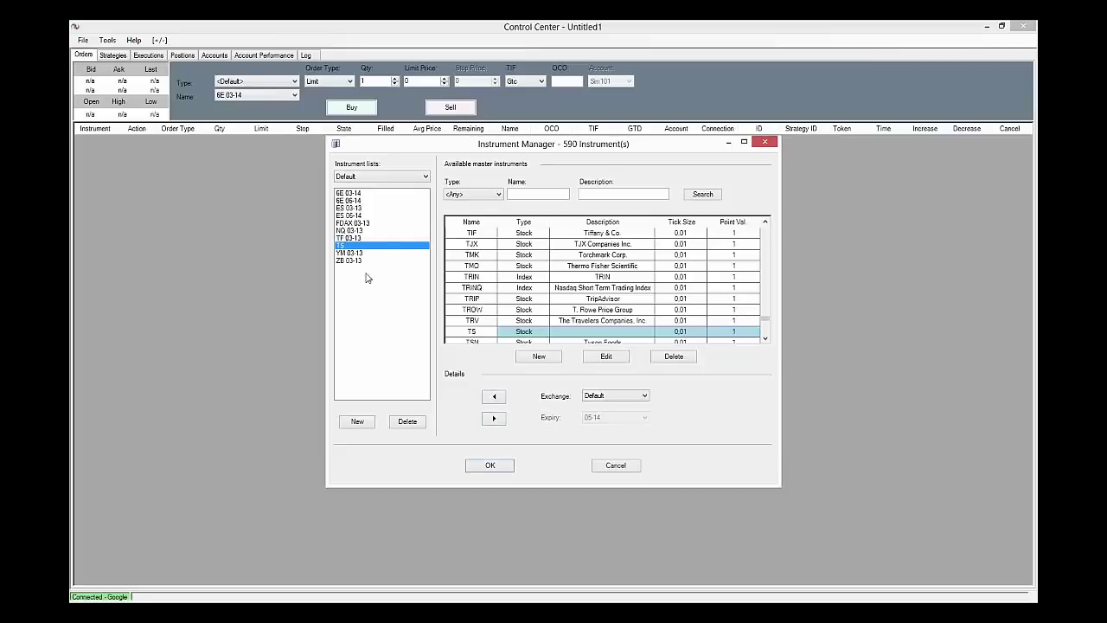
left_click(493, 467)
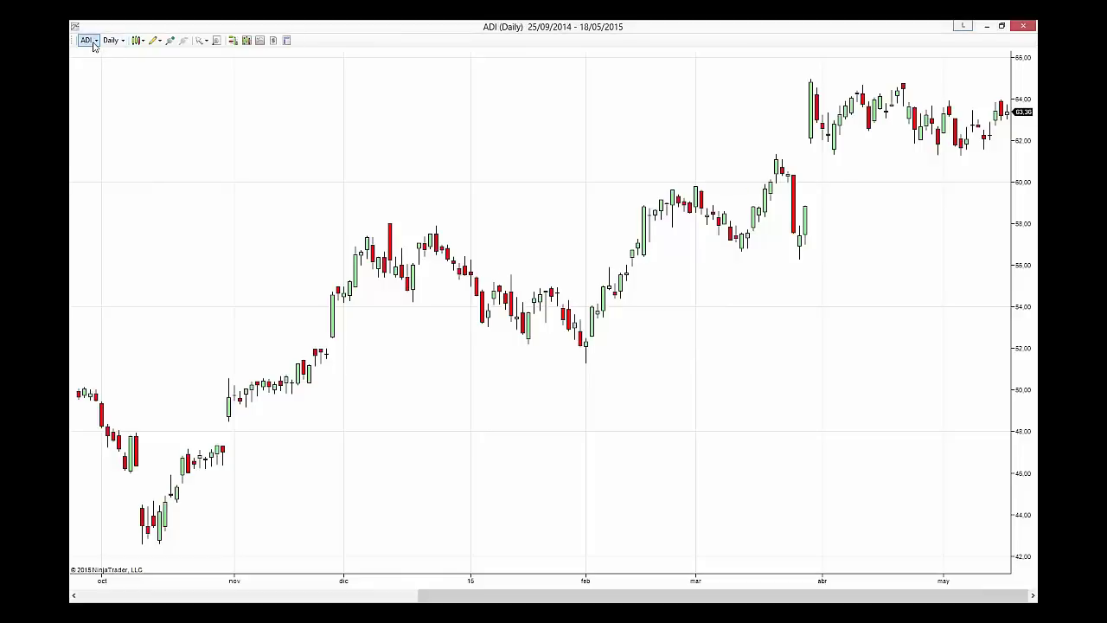
- Switch the ADI daily chart to the TS instrument and close the chart window
left_click(94, 43)
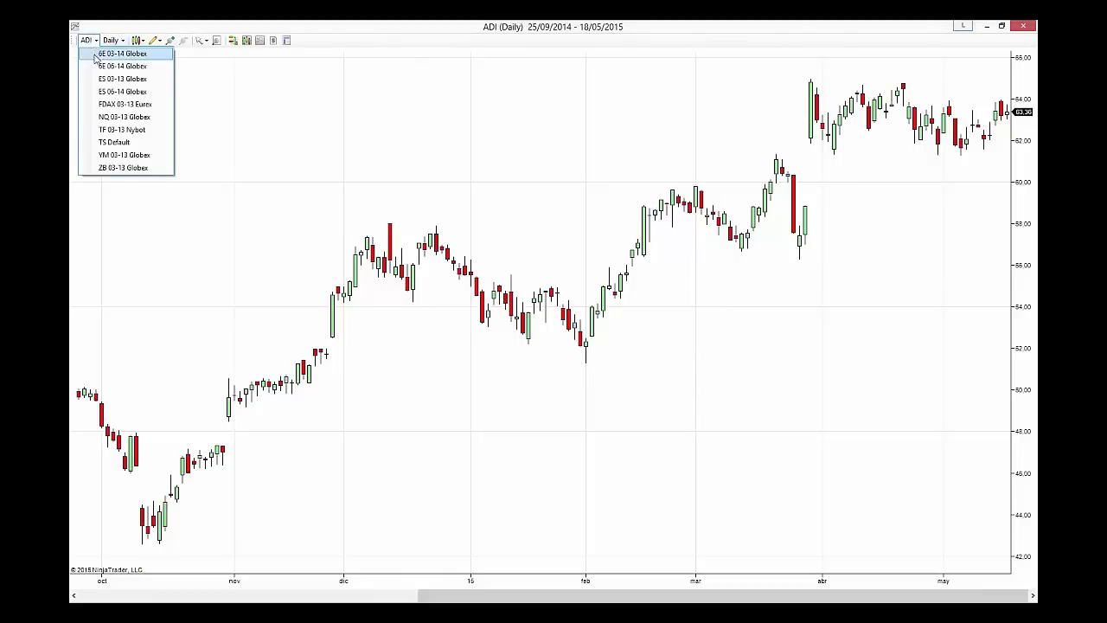
left_click(106, 143)
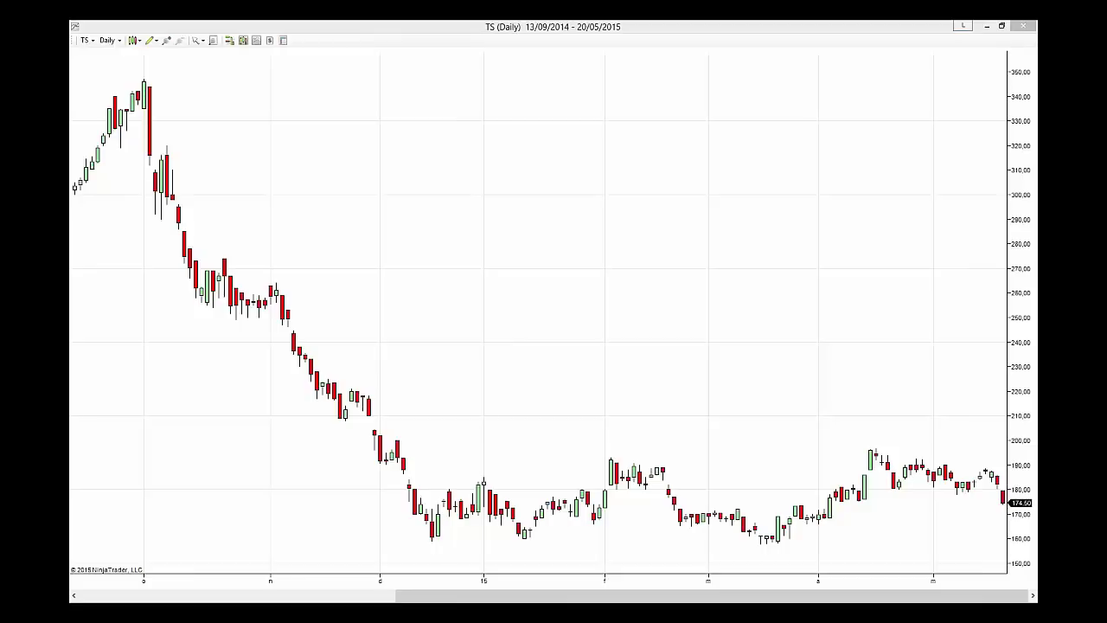
left_click(1025, 28)
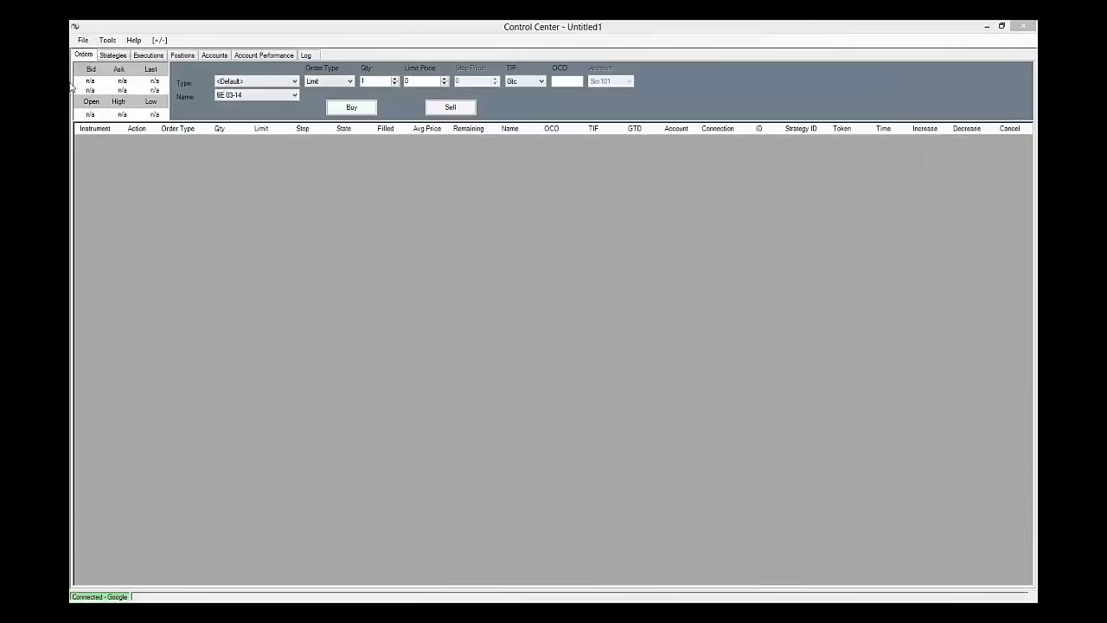
- Start a new chart and add TS from the Default list as its data series
left_click(83, 40)
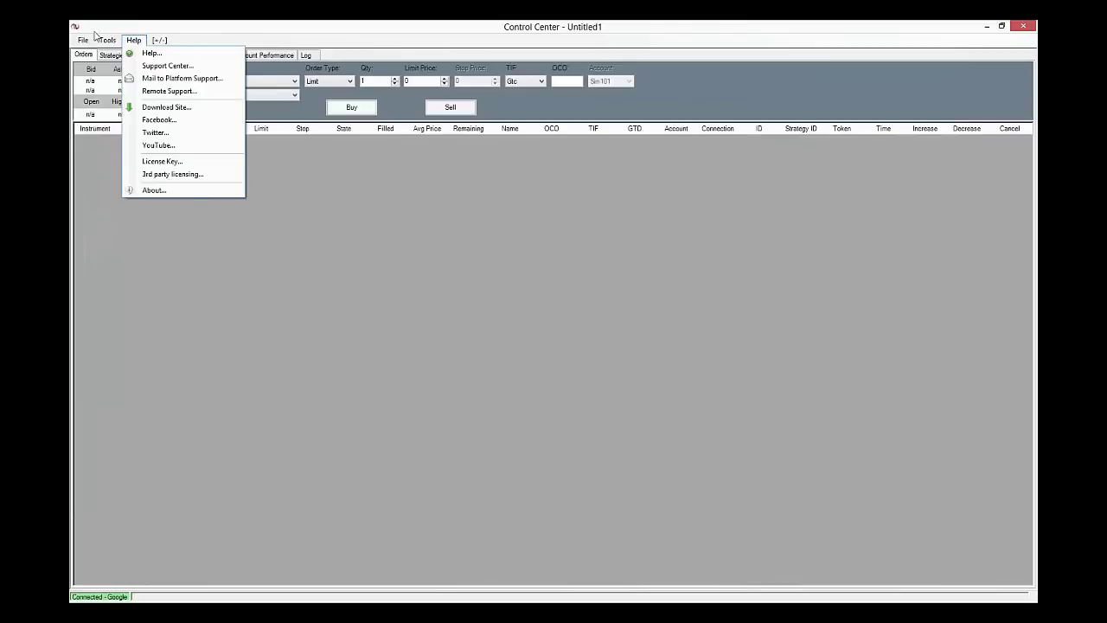
mouse_move(170, 55)
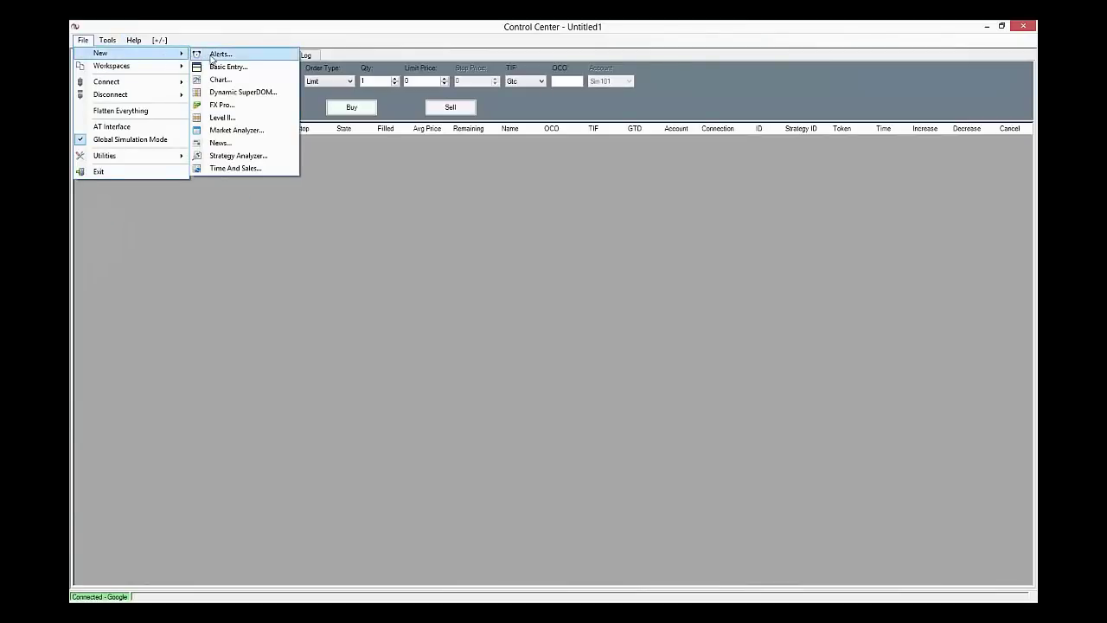
left_click(219, 80)
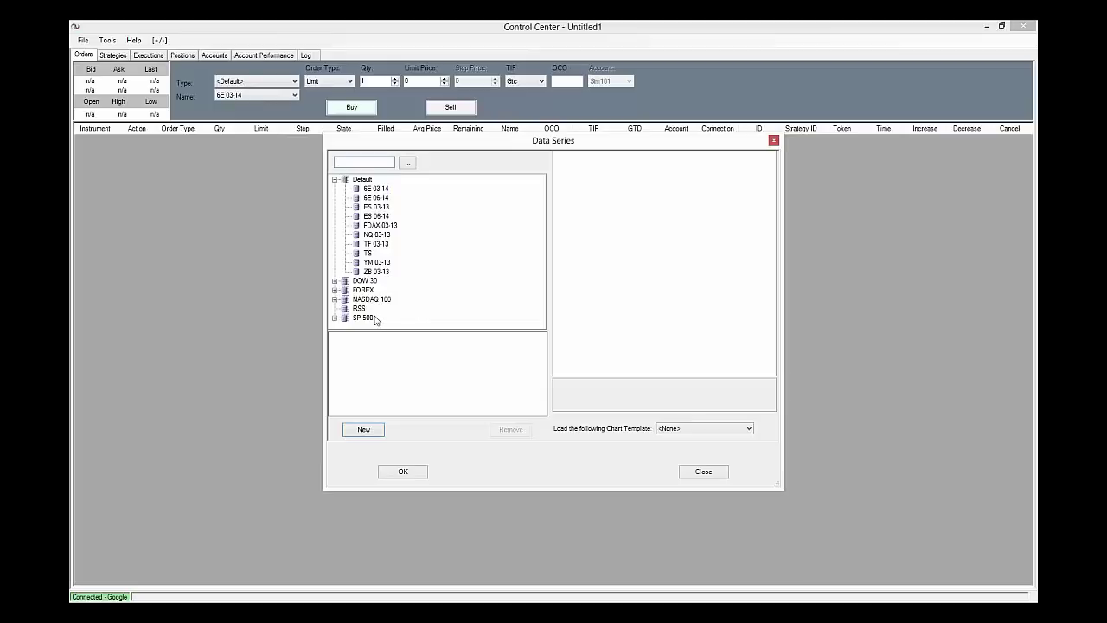
double_click(368, 253)
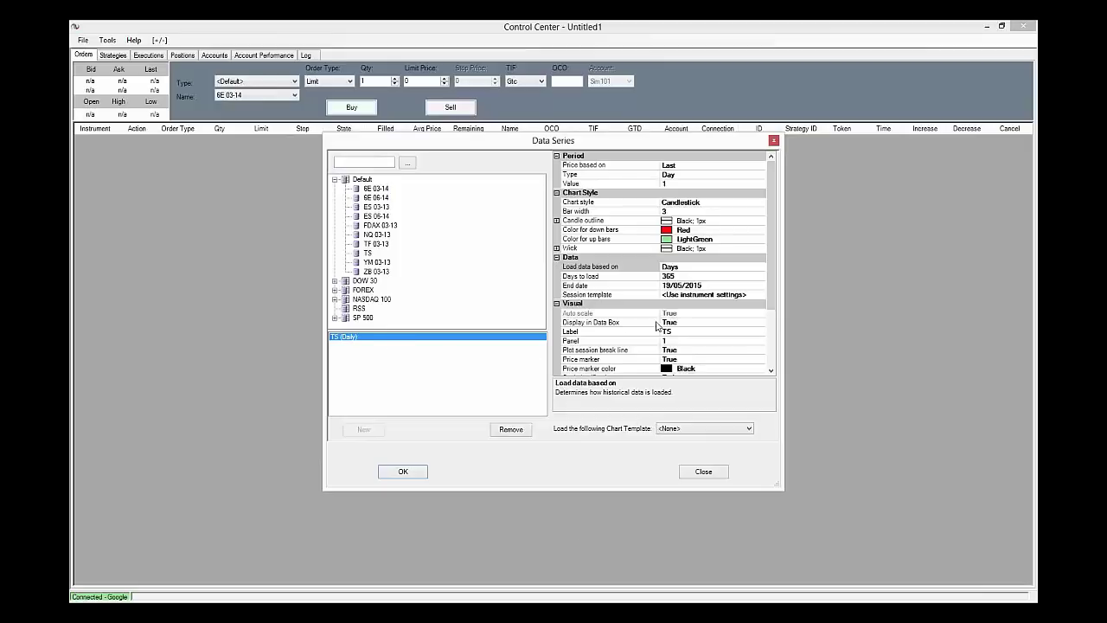
- Choose Candlestick as the chart style of the TS data series
mouse_move(769, 220)
left_mouse_down()
mouse_move(763, 304)
mouse_move(775, 201)
left_mouse_up()
left_click(689, 204)
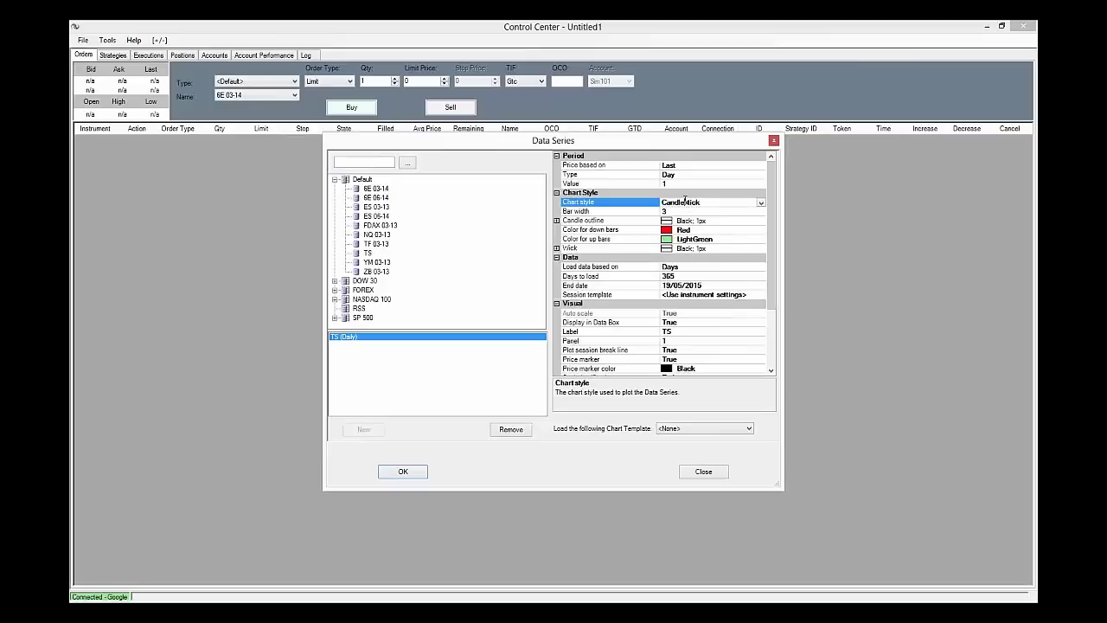
left_click(760, 203)
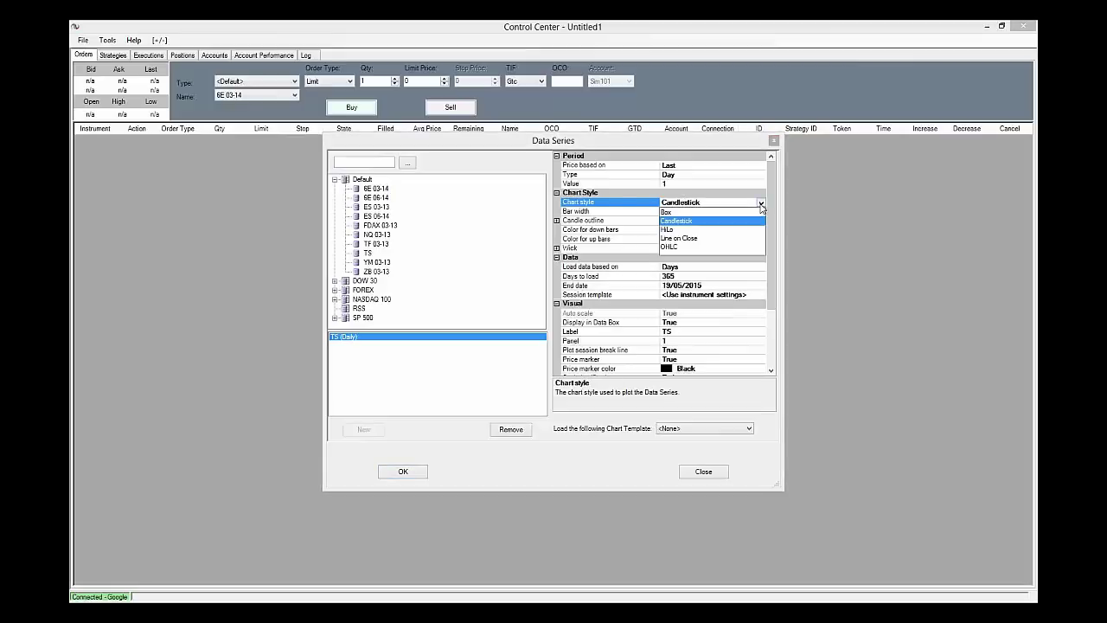
left_click(714, 222)
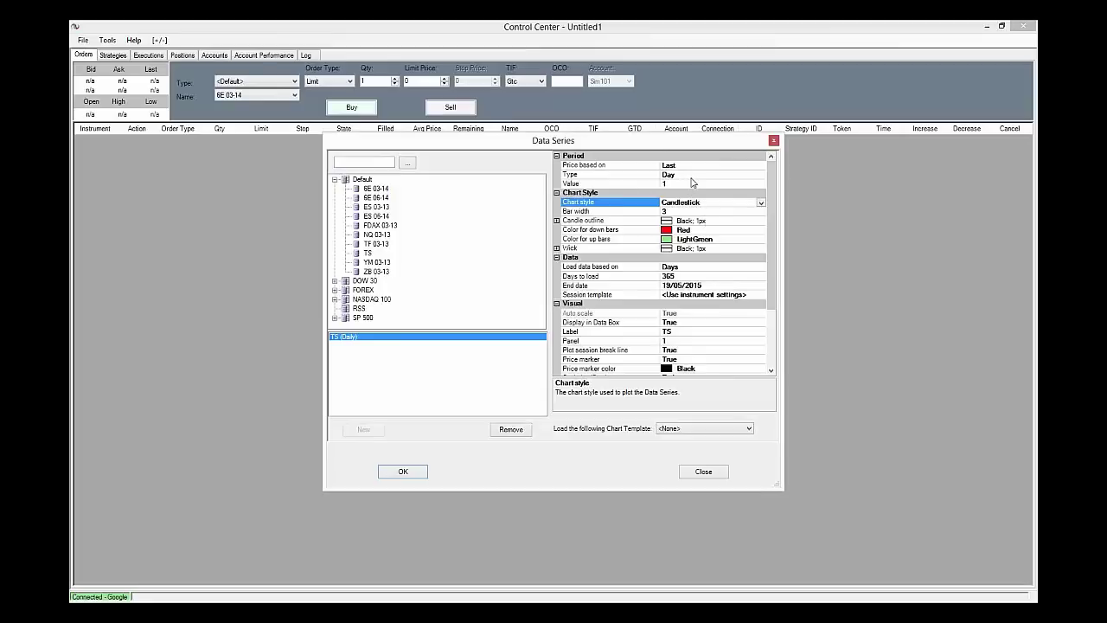
- Try Renko as the period type of the TS data series and return it to Day
left_click(699, 175)
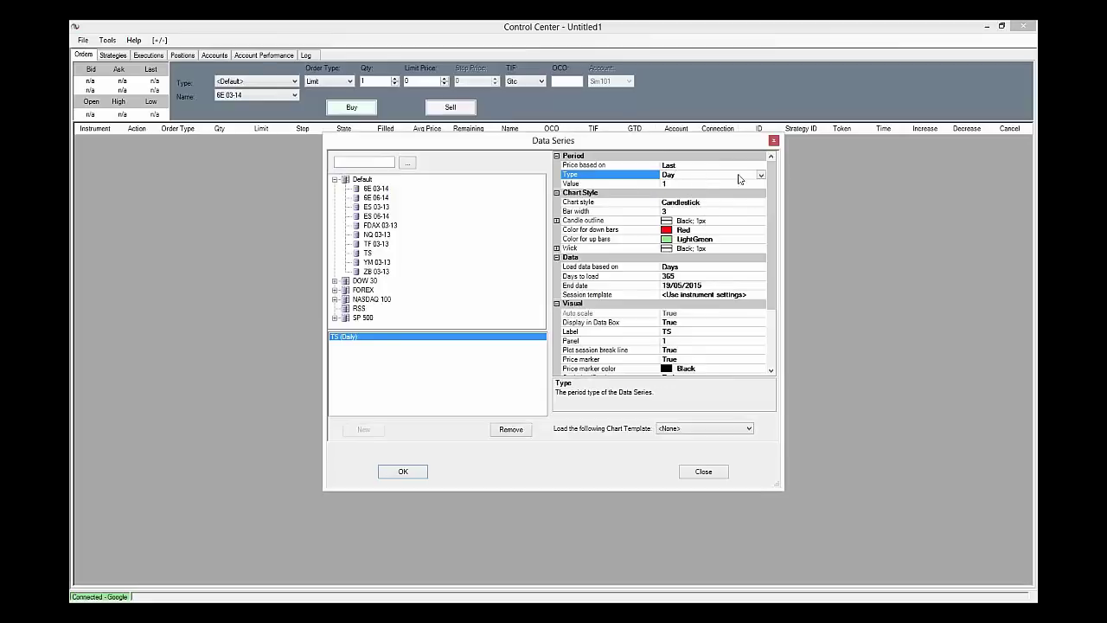
left_click(762, 176)
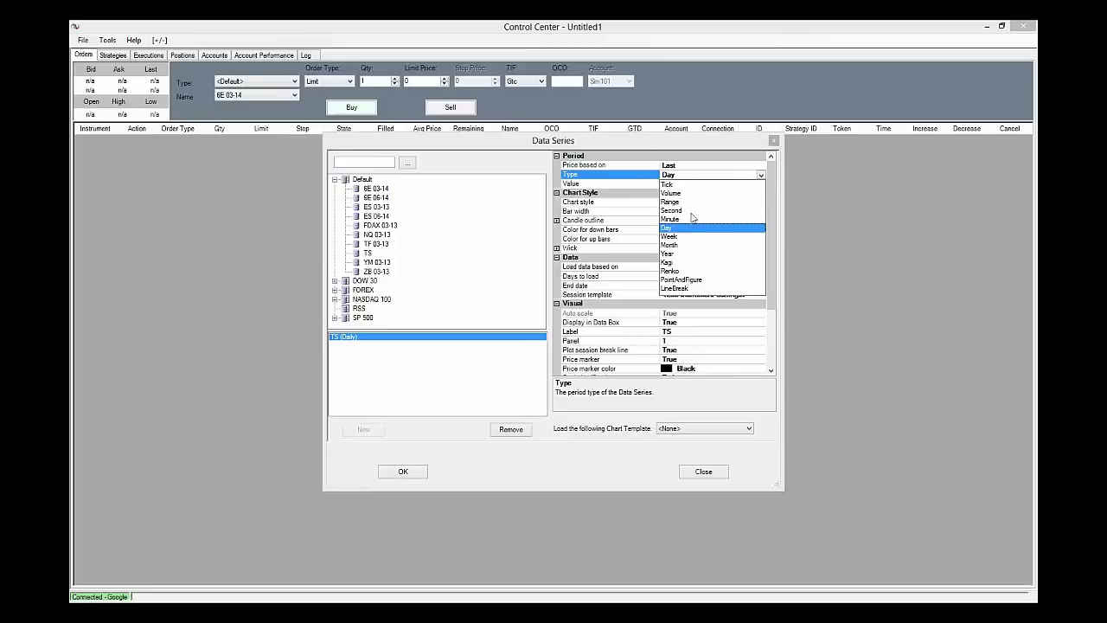
left_click(695, 273)
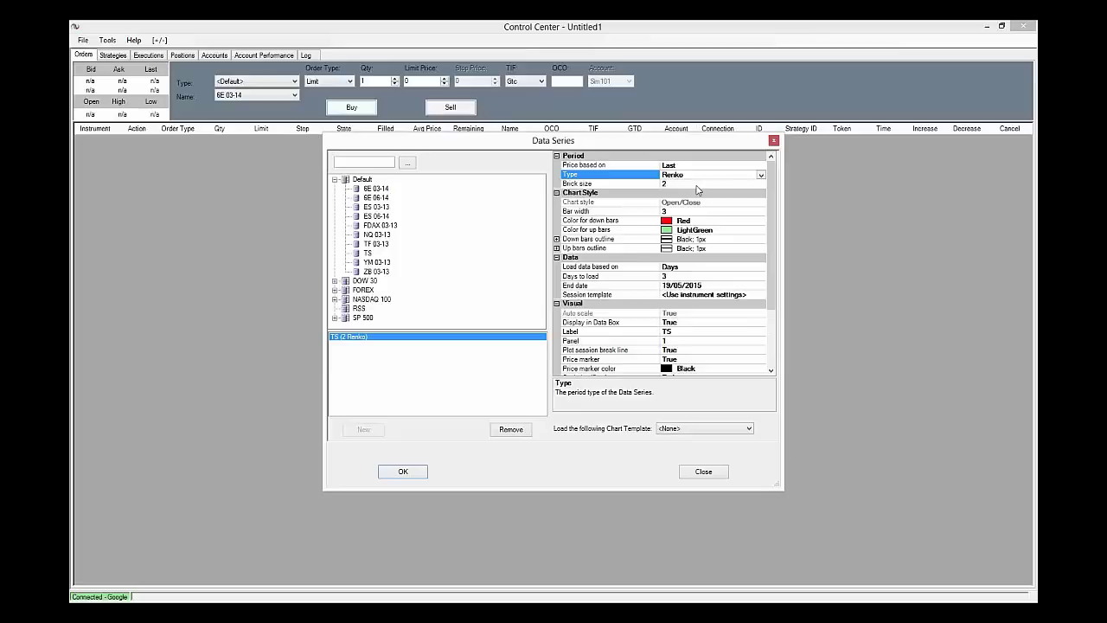
left_click(761, 176)
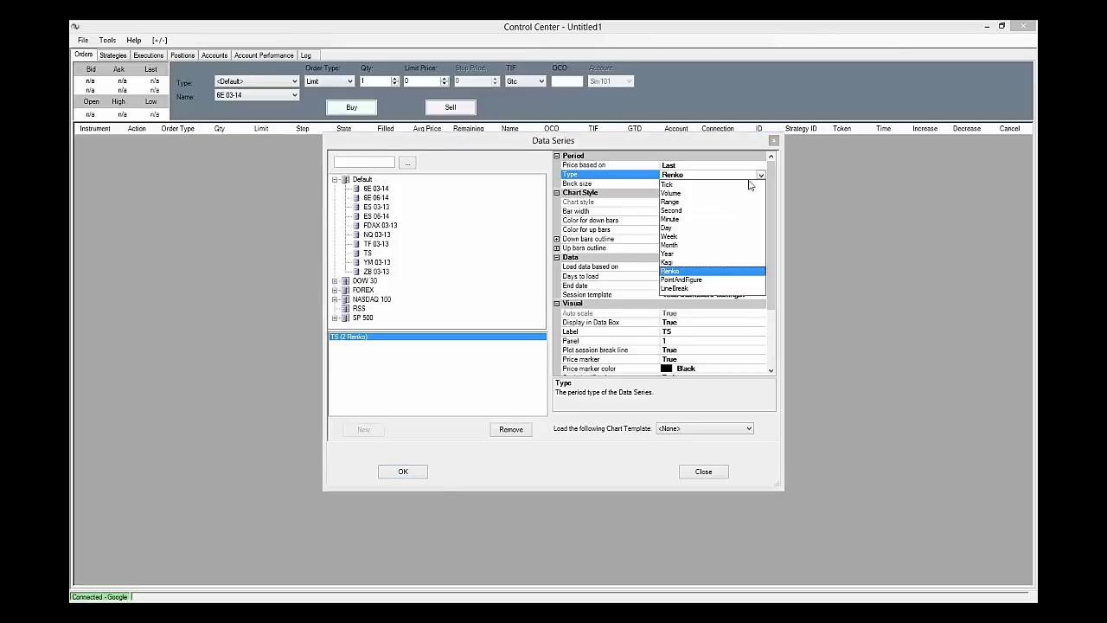
left_click(673, 228)
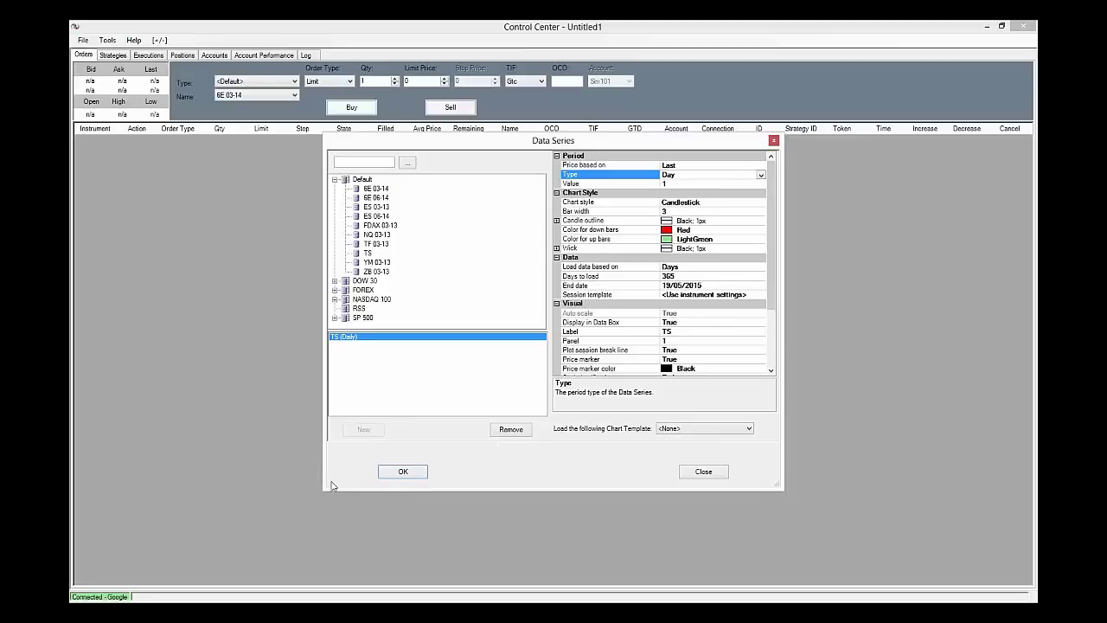
- Create the daily TS chart from these data series settings and maximize its window
left_click(403, 473)
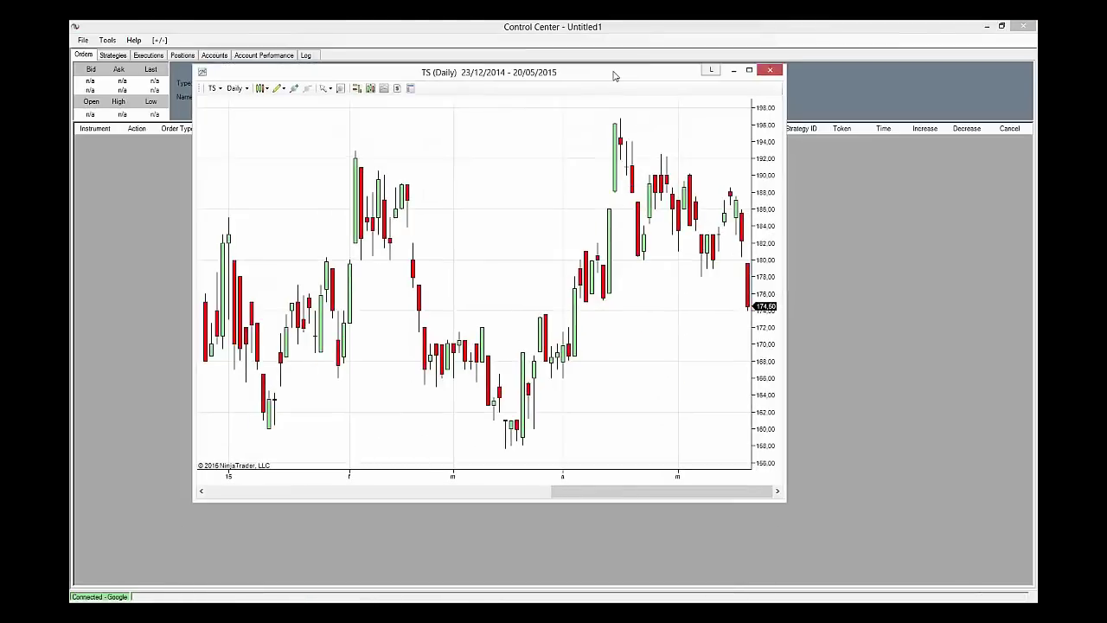
double_click(613, 70)
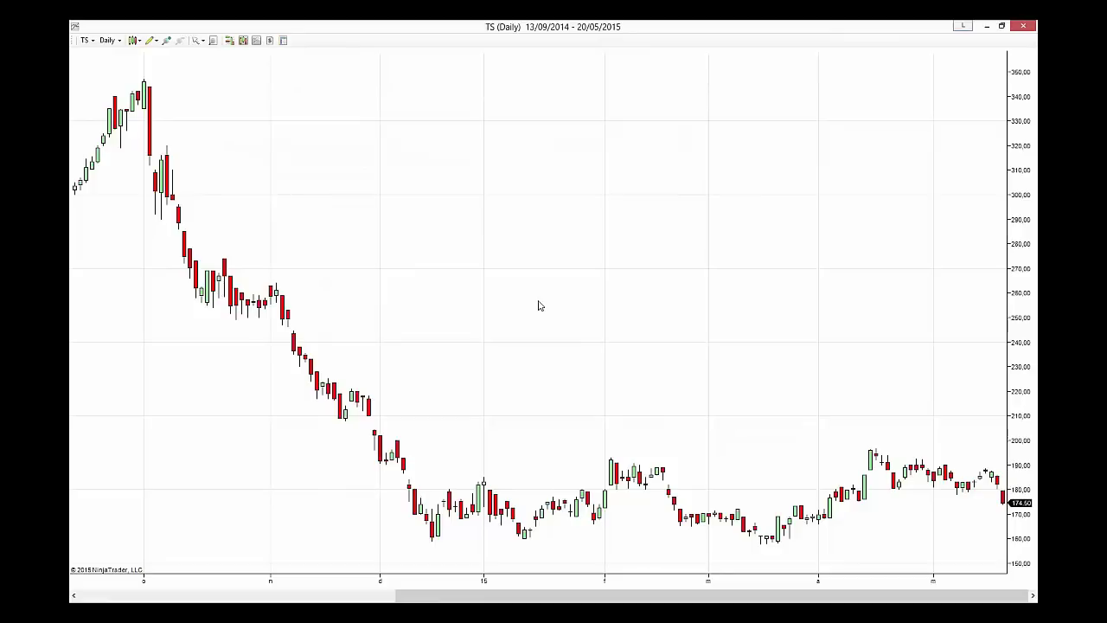
- Try to load the instrument TS.BA directly on the open TS chart
type("TS")
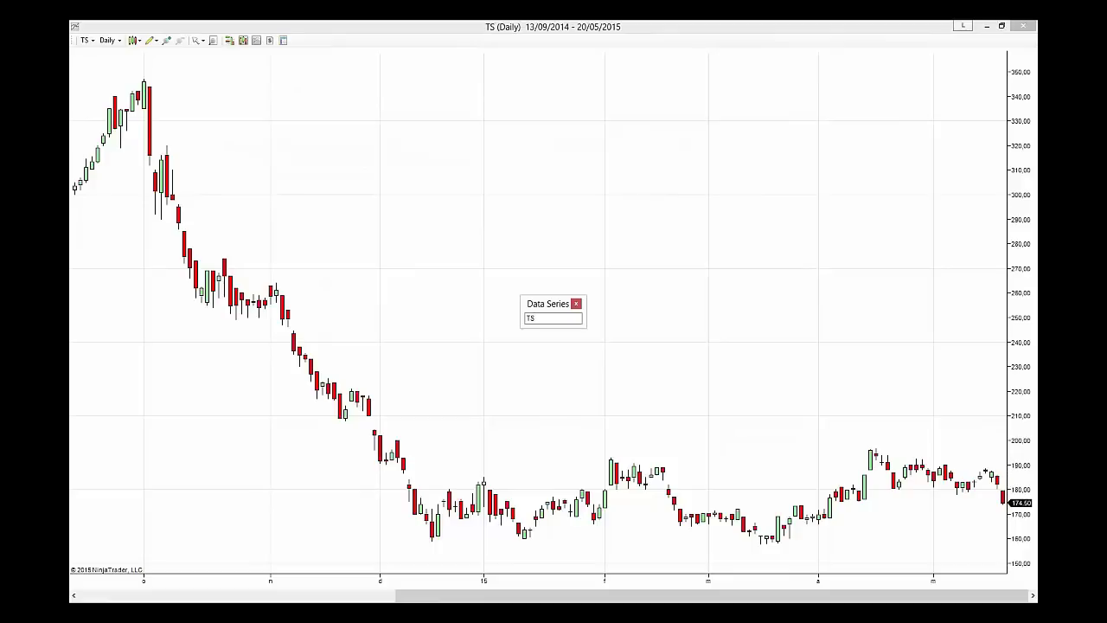
type(".BA")
key("Return")
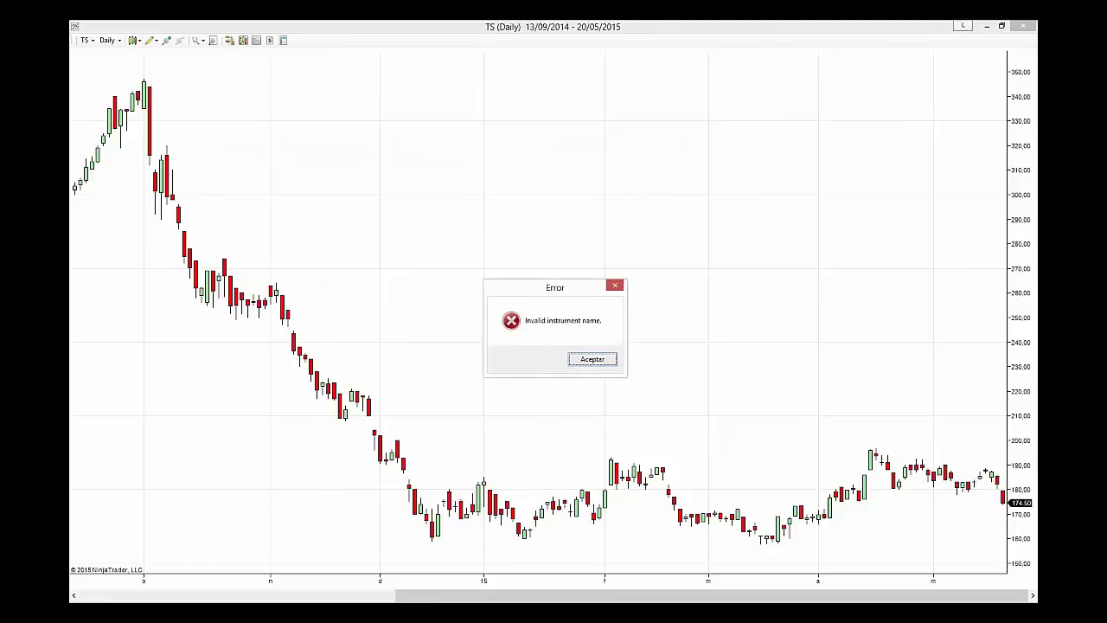
- Load the instrument BCBA:TS directly on the open daily chart
left_click(593, 359)
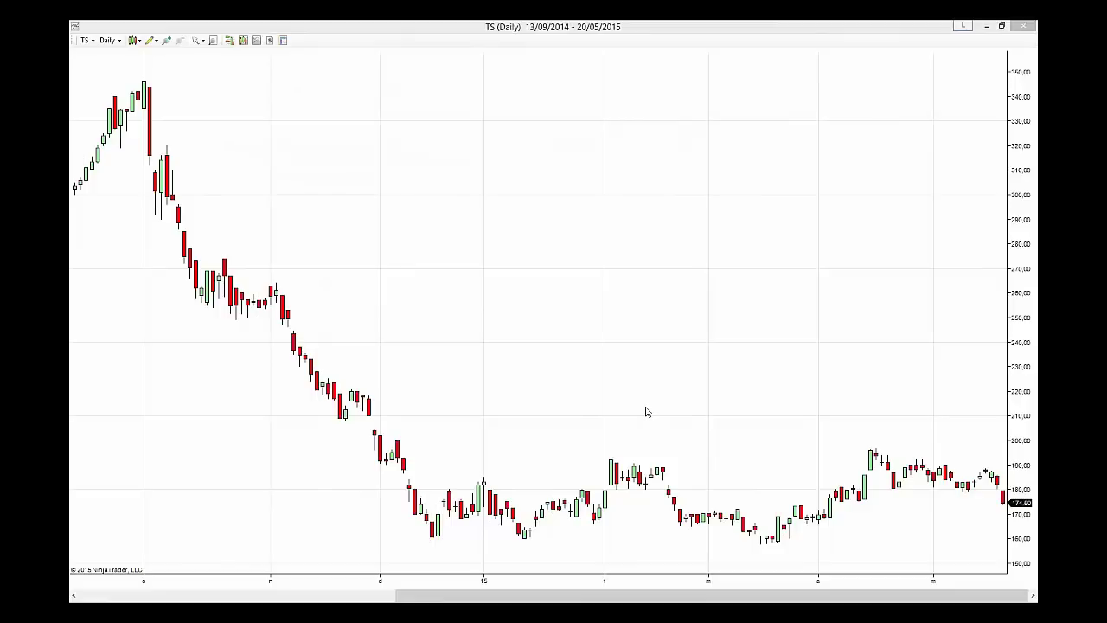
left_click(565, 271)
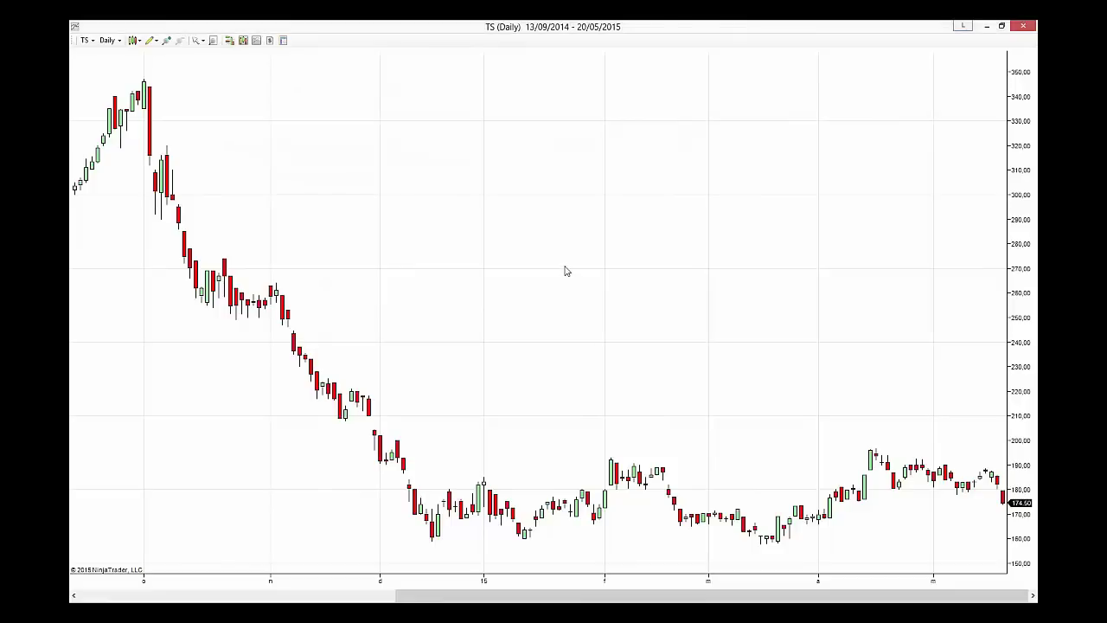
type("BCBA")
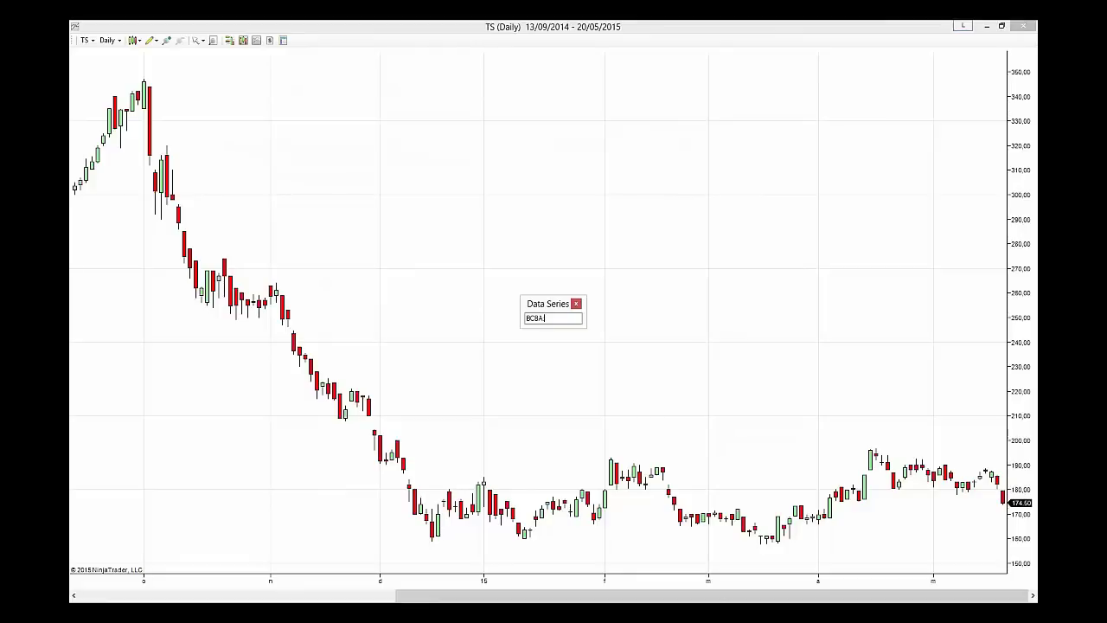
type(":TS")
key("Return")
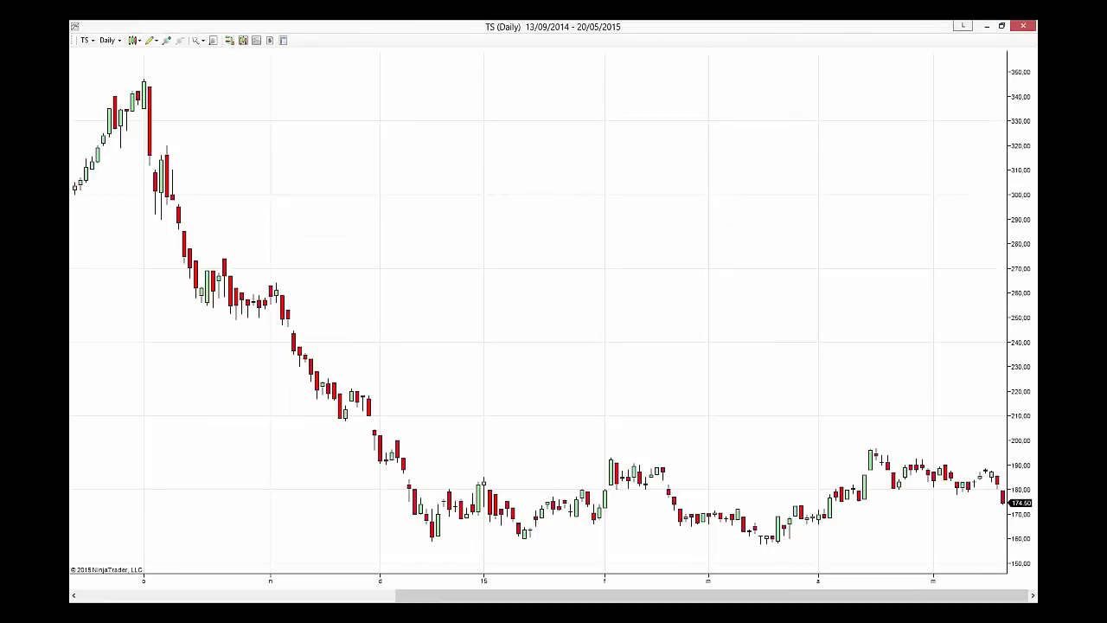
- Switch the daily chart to the instrument BCBA:APBR
type("BCBA")
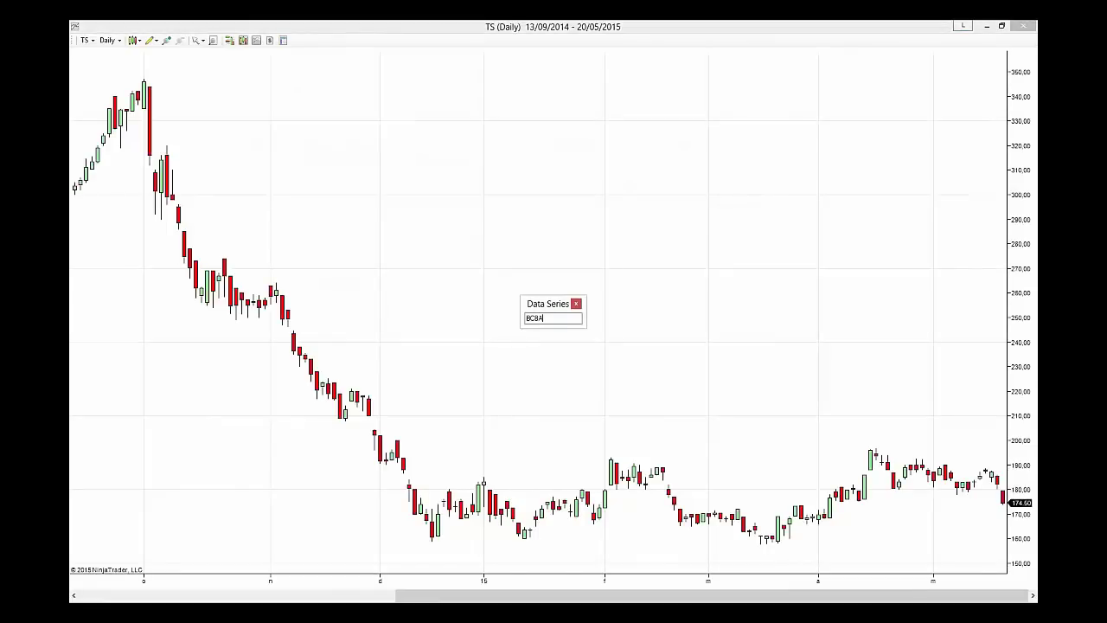
type(":APBR")
key("Return")
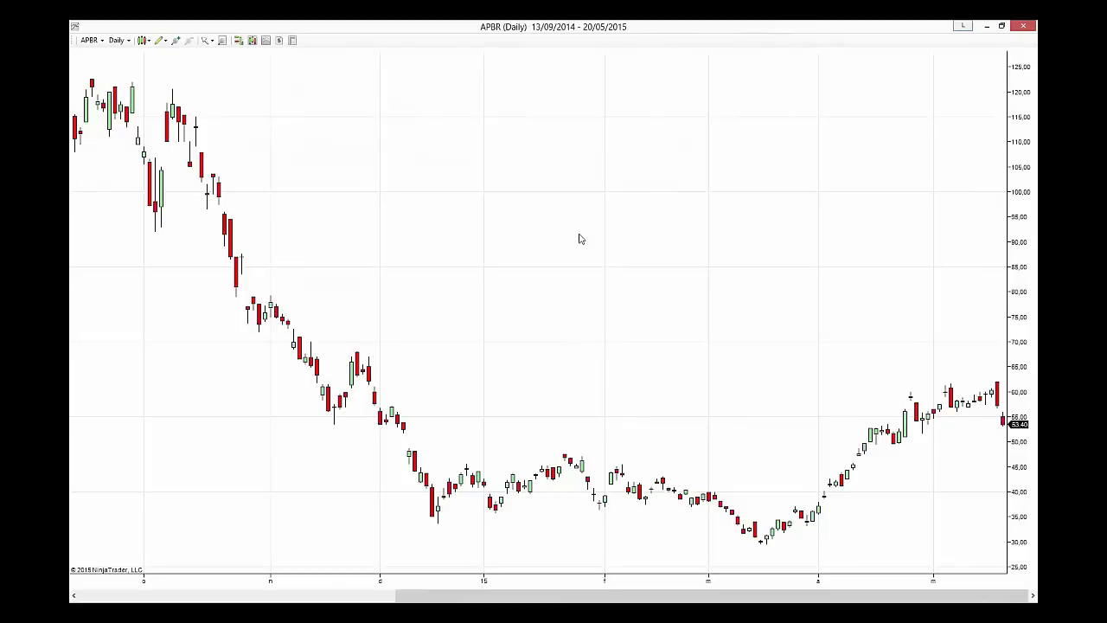
- Switch the daily chart to the instrument BCBA:ESME
type("BCBA")
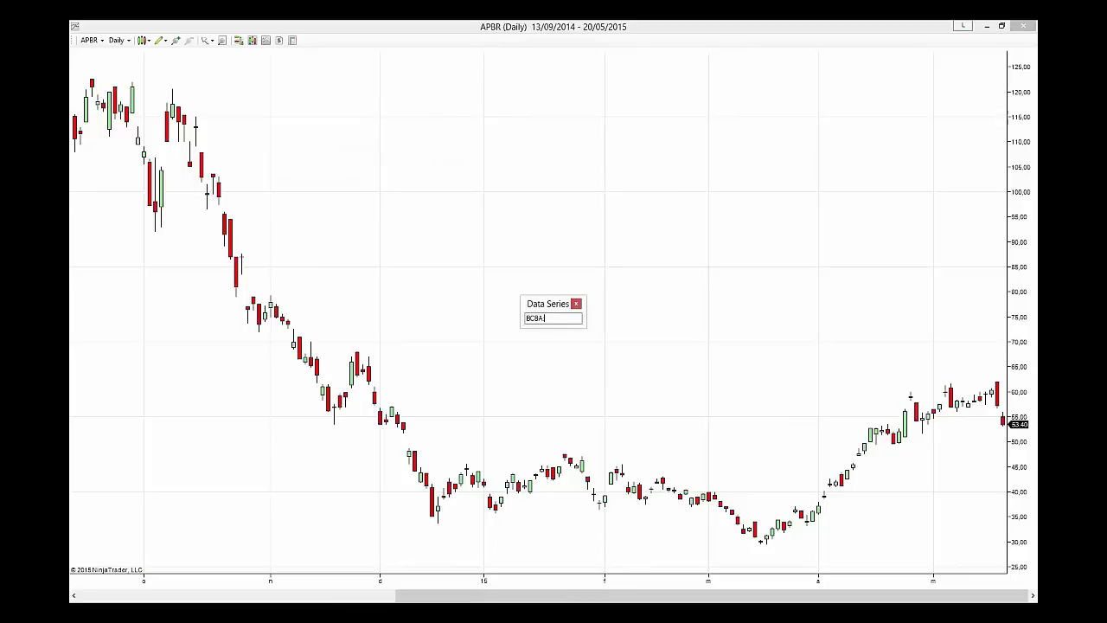
type(":")
type("ESME")
key("Return")
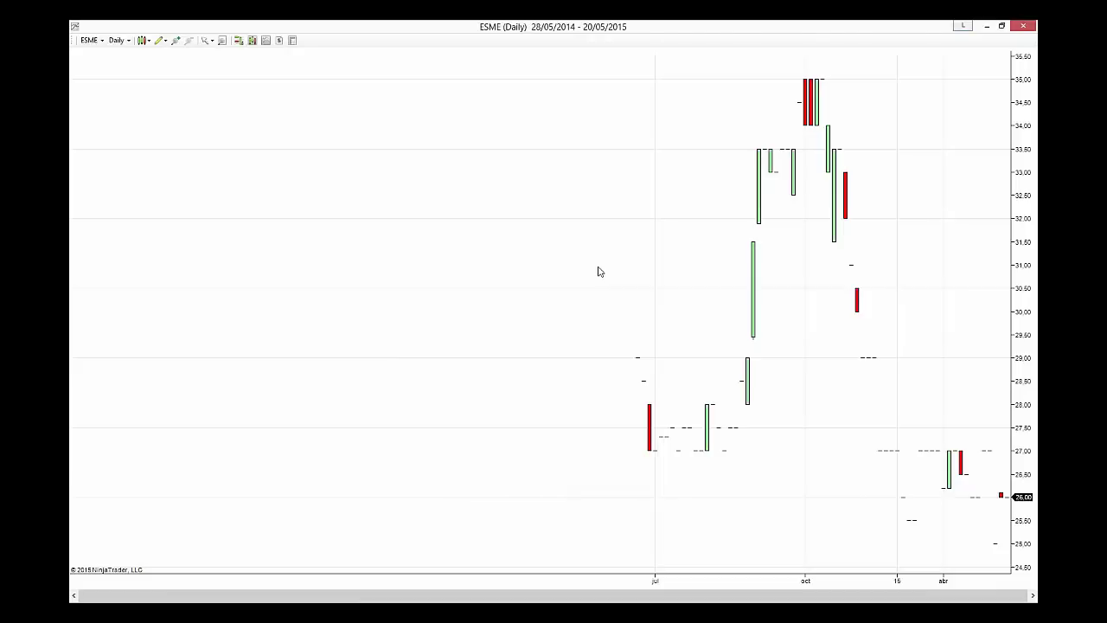
- Try to load the instrument BCBA:IAR on the daily chart, entering its symbol a second time
type("BCBA")
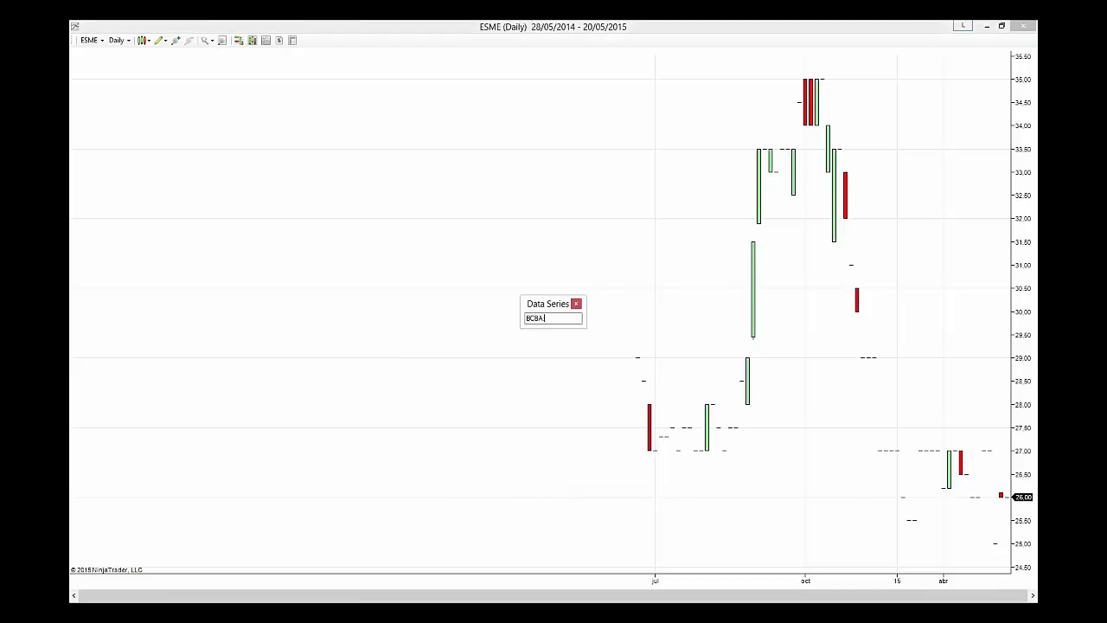
type(":IAR")
key("Return")
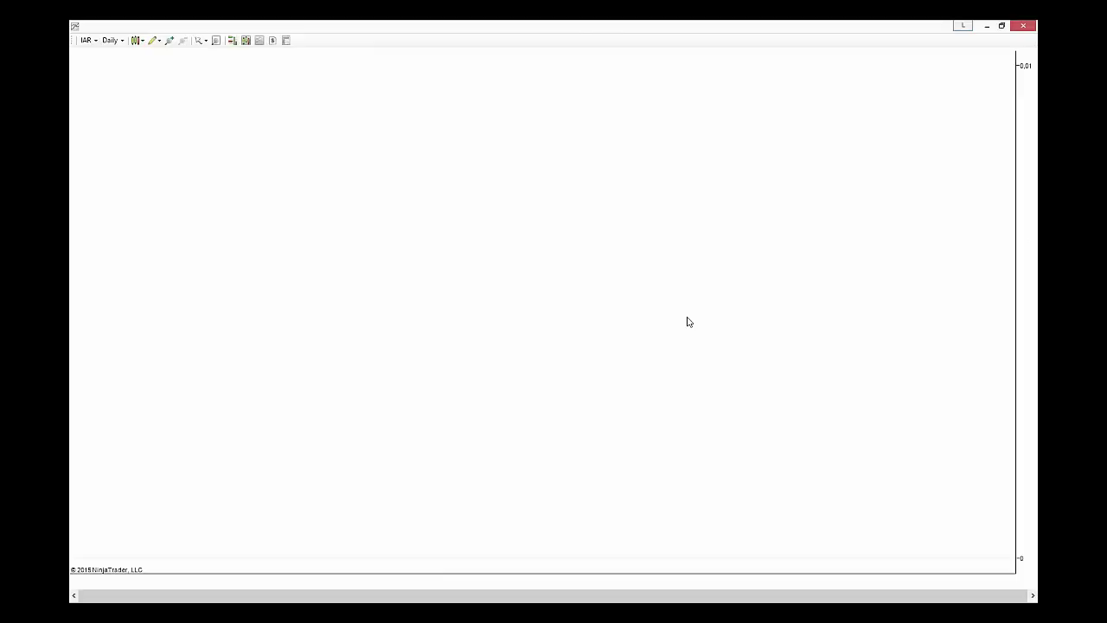
type("BCBA")
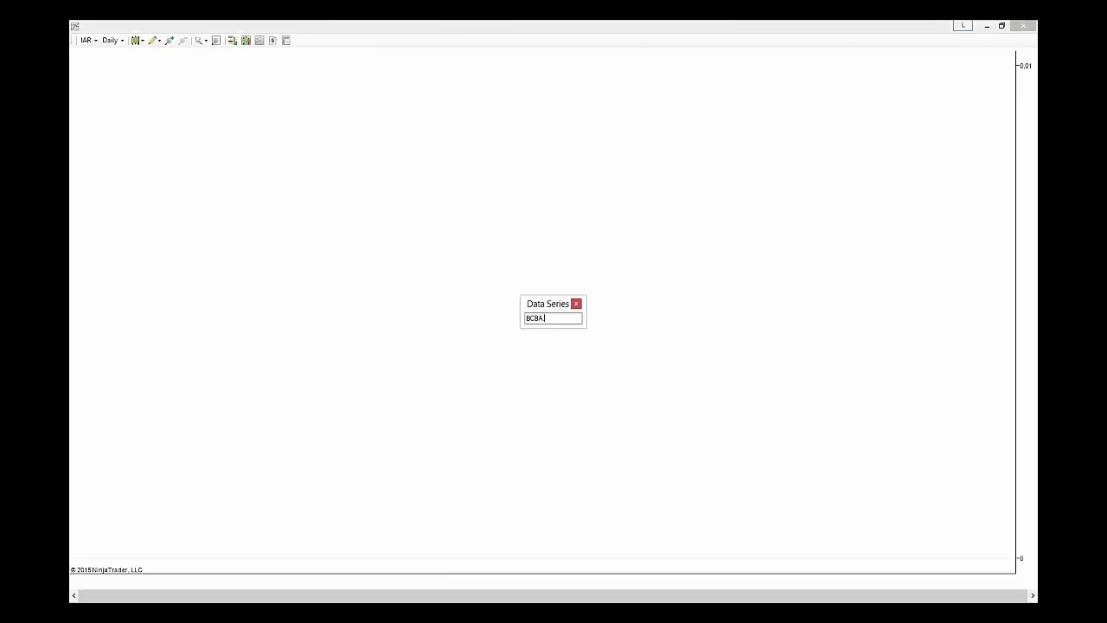
type(":IAR")
key("Return")
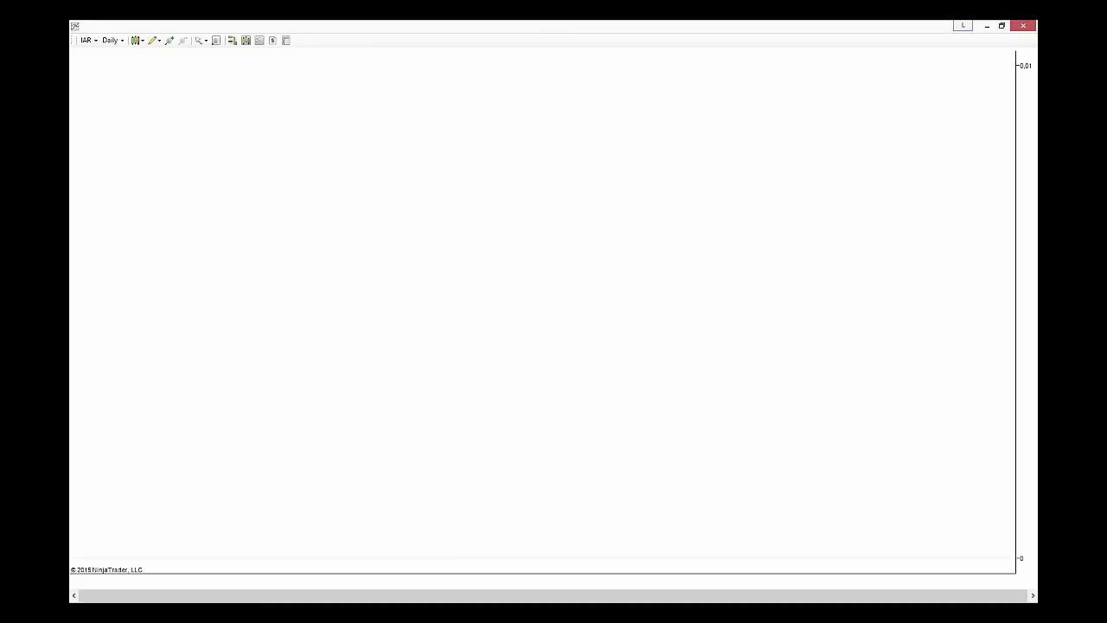
- Return the daily chart to the instrument BCBA:TS
type("BCBA")
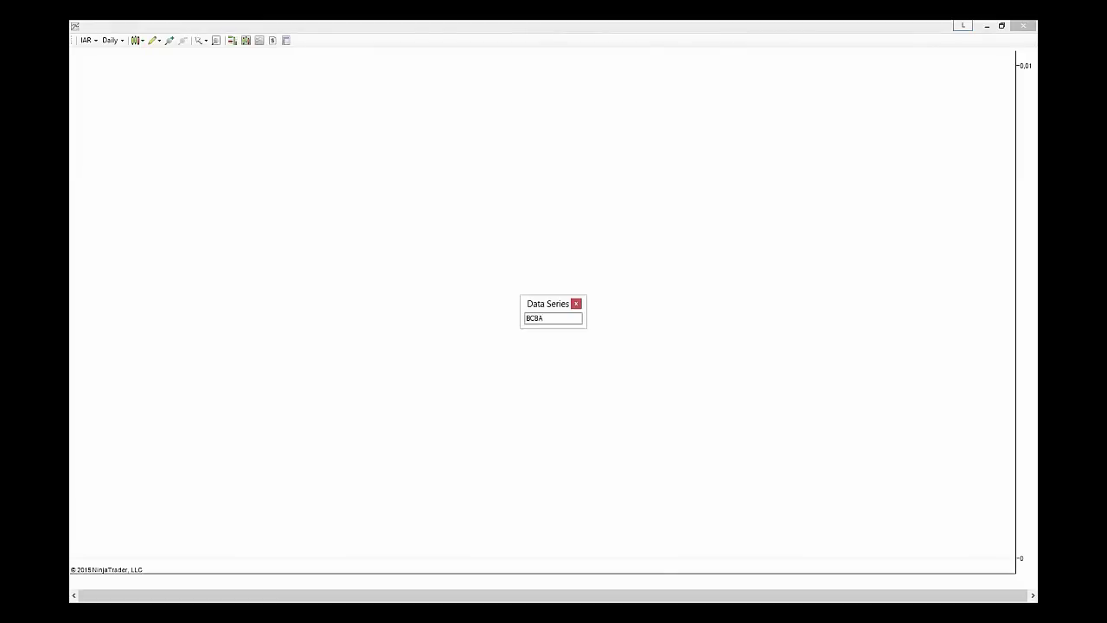
type(":TS")
key("Return")
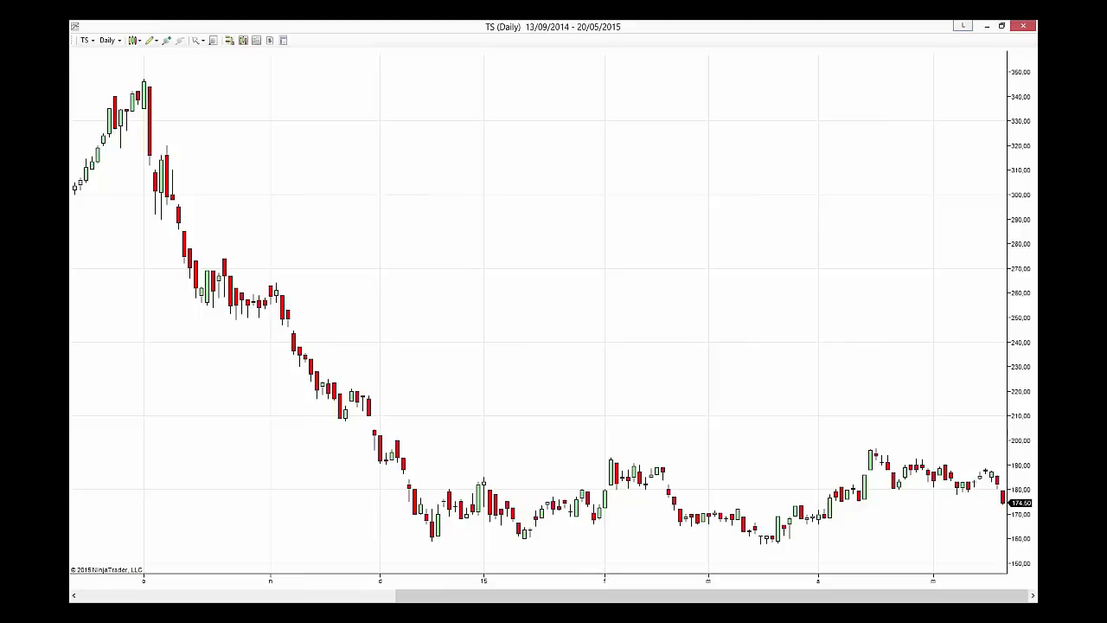
- Change the chart cursor to a cross hair and load the instrument SPY on the chart
left_click(205, 42)
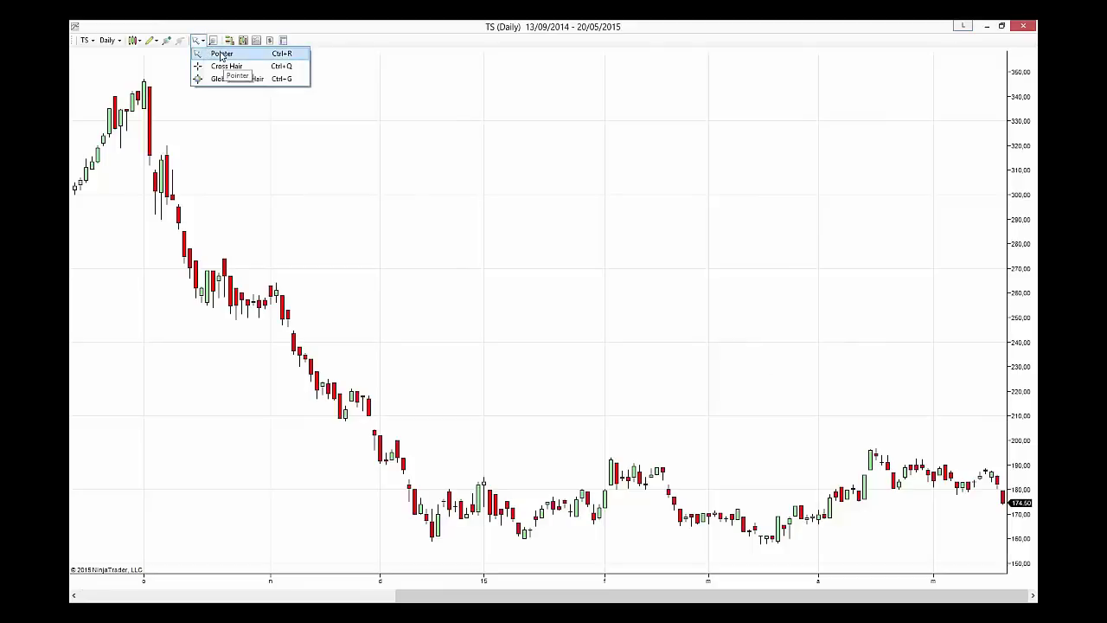
left_click(223, 80)
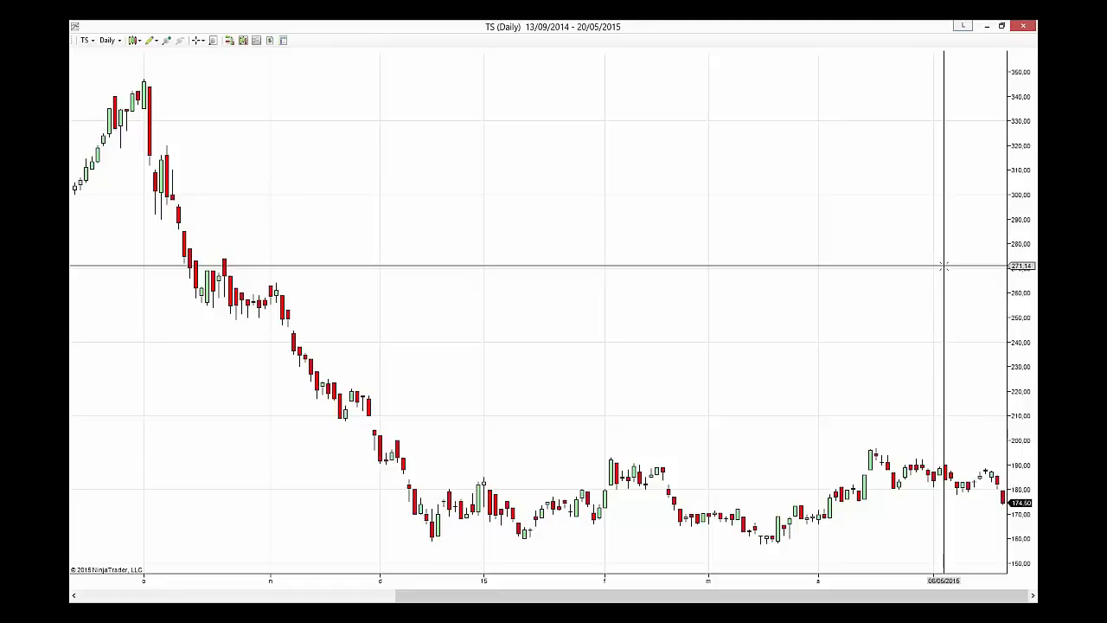
type("SPY")
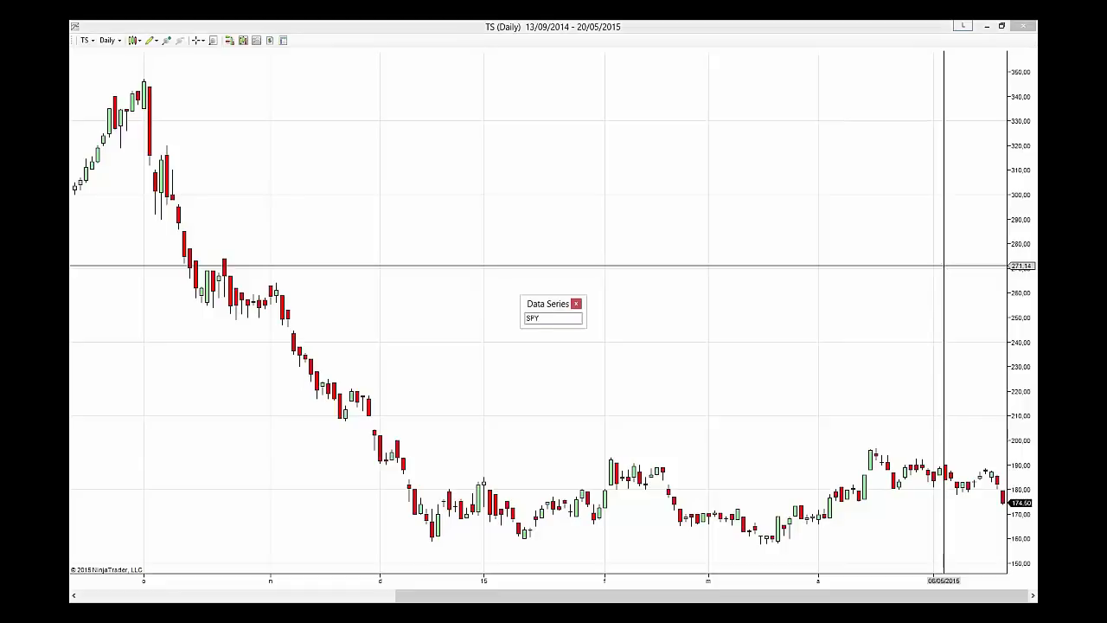
key("Return")
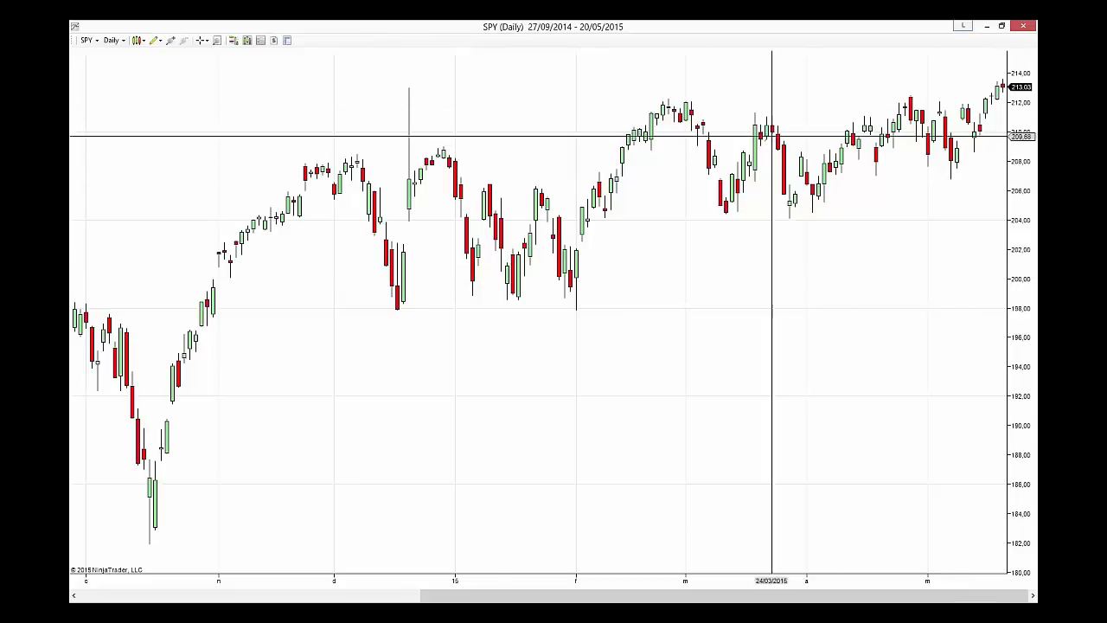
- Switch the chart from SPY back to TS by choosing it from the available instruments
left_click(118, 42)
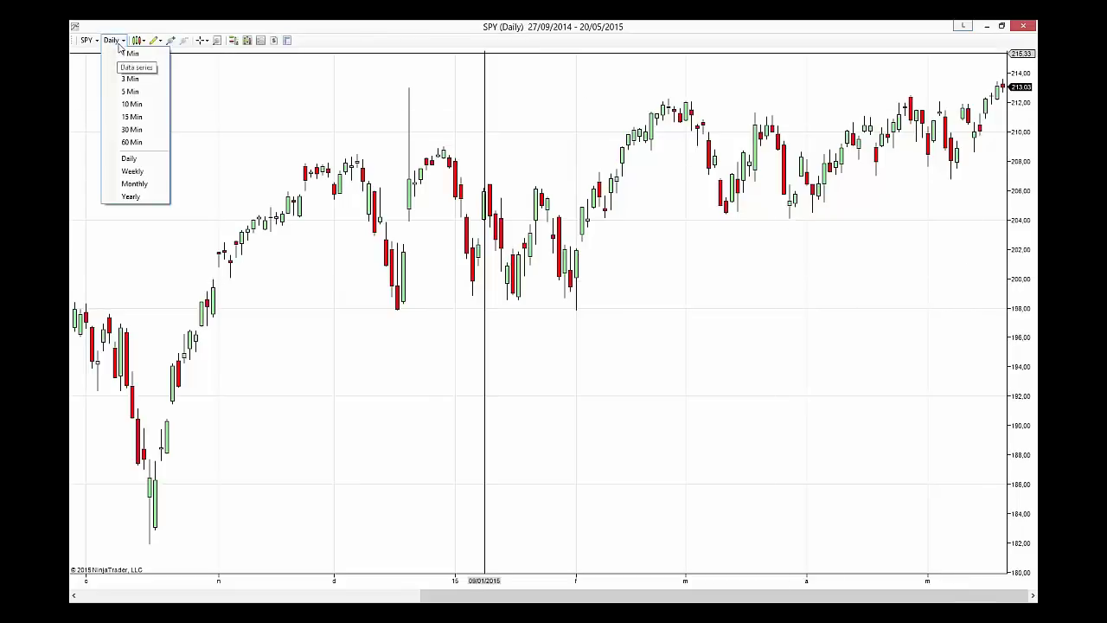
left_click(86, 41)
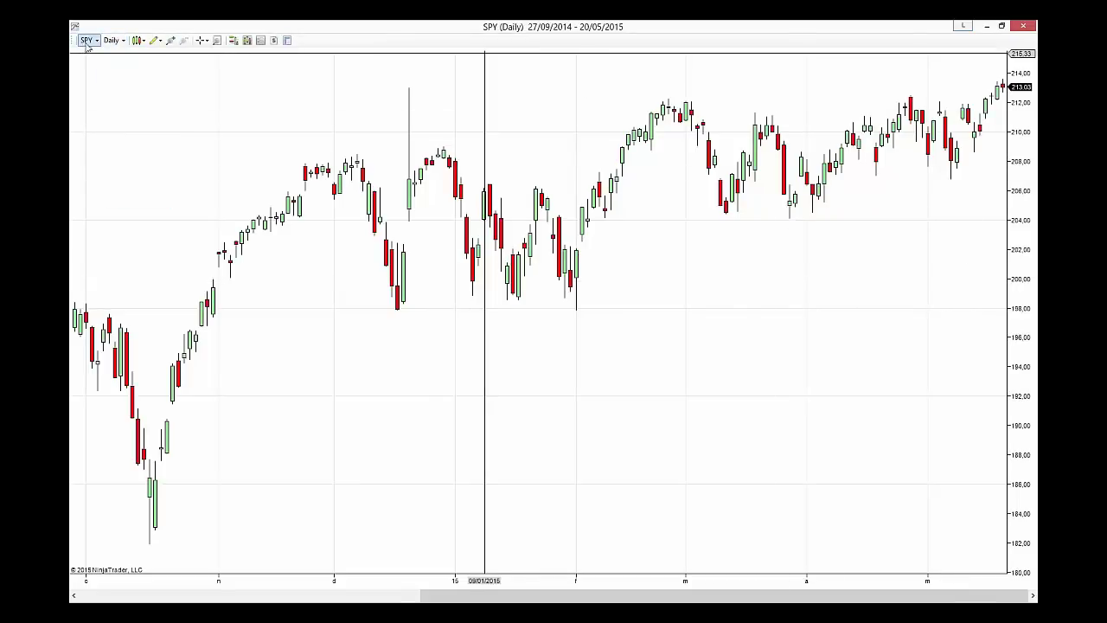
left_click(86, 41)
left_click(113, 142)
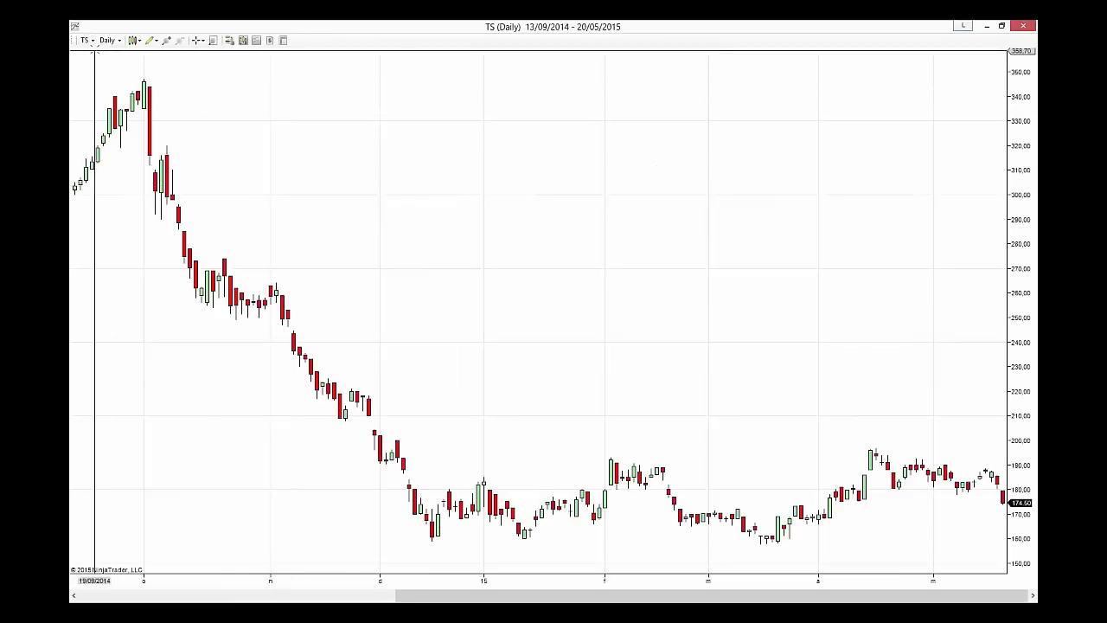
- Load the instrument QQQ on the daily chart, re-entering the symbol after the mistyped attempt
type("QQQ")
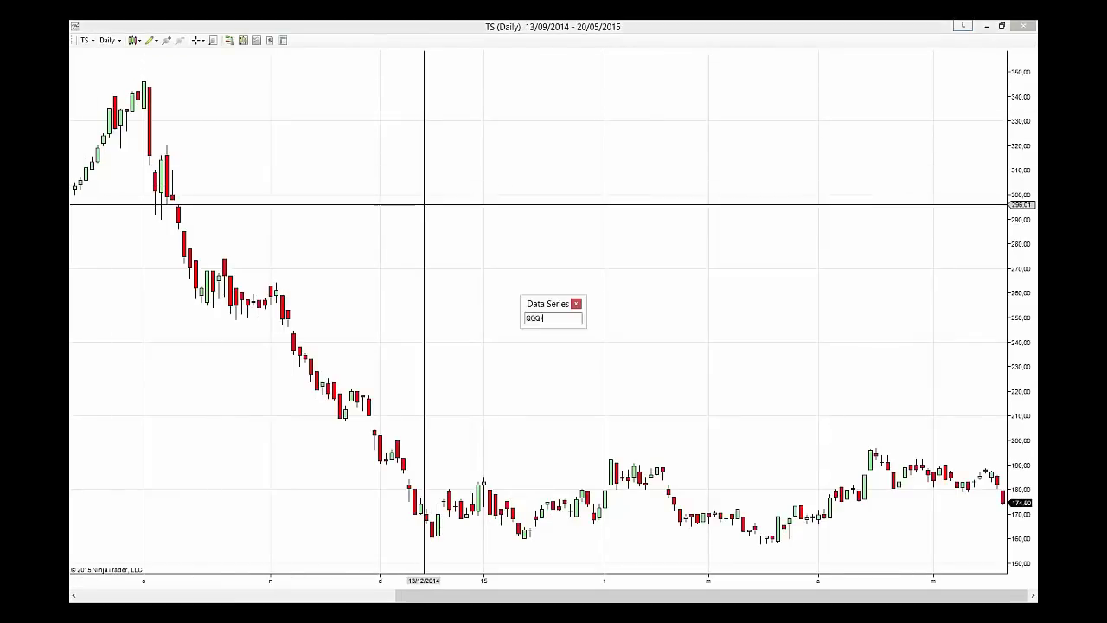
key("Return")
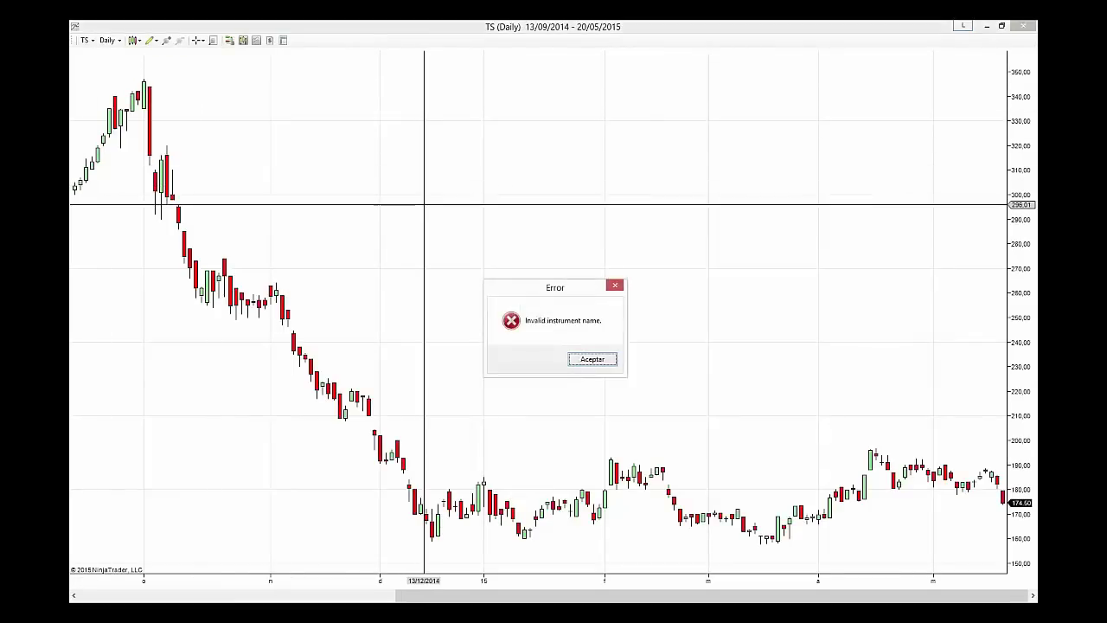
key("Return")
type("QQQ")
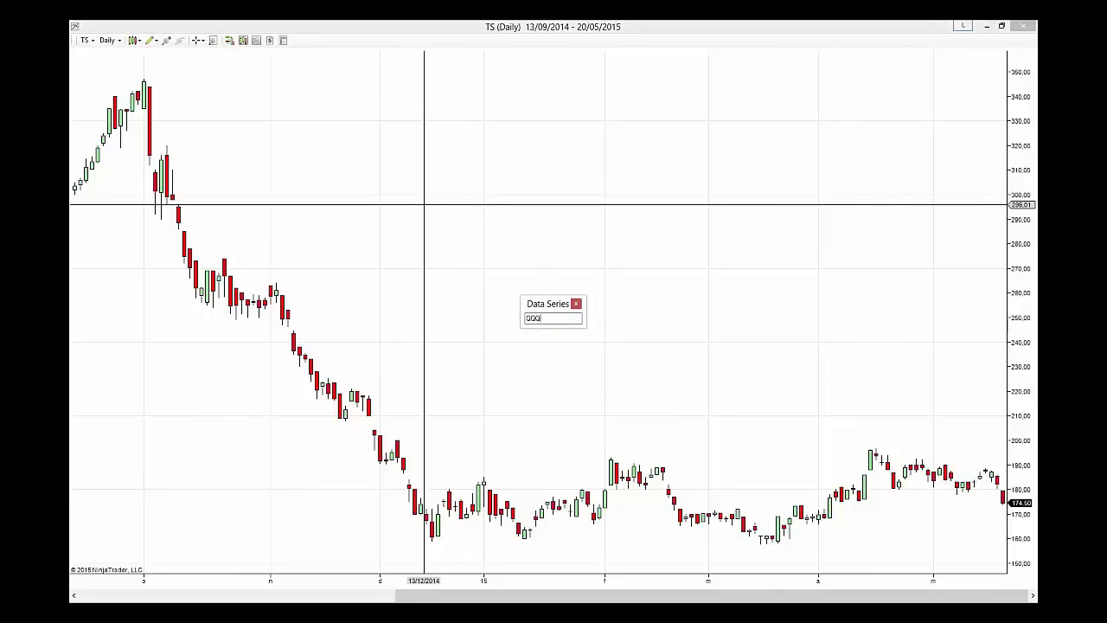
key("Return")
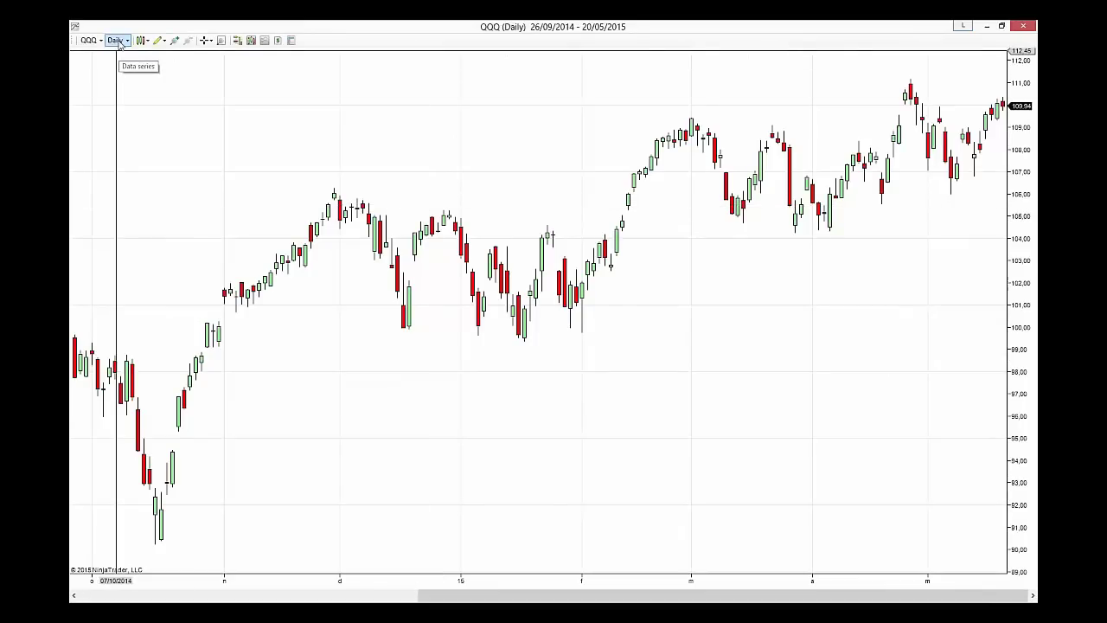
right_click(588, 180)
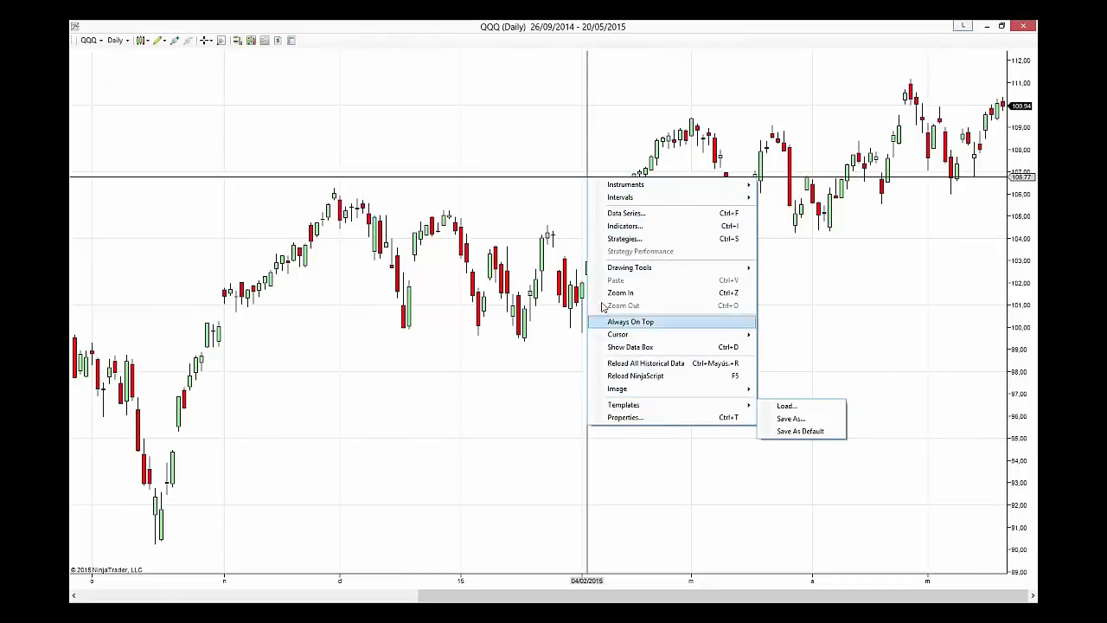
mouse_move(630, 267)
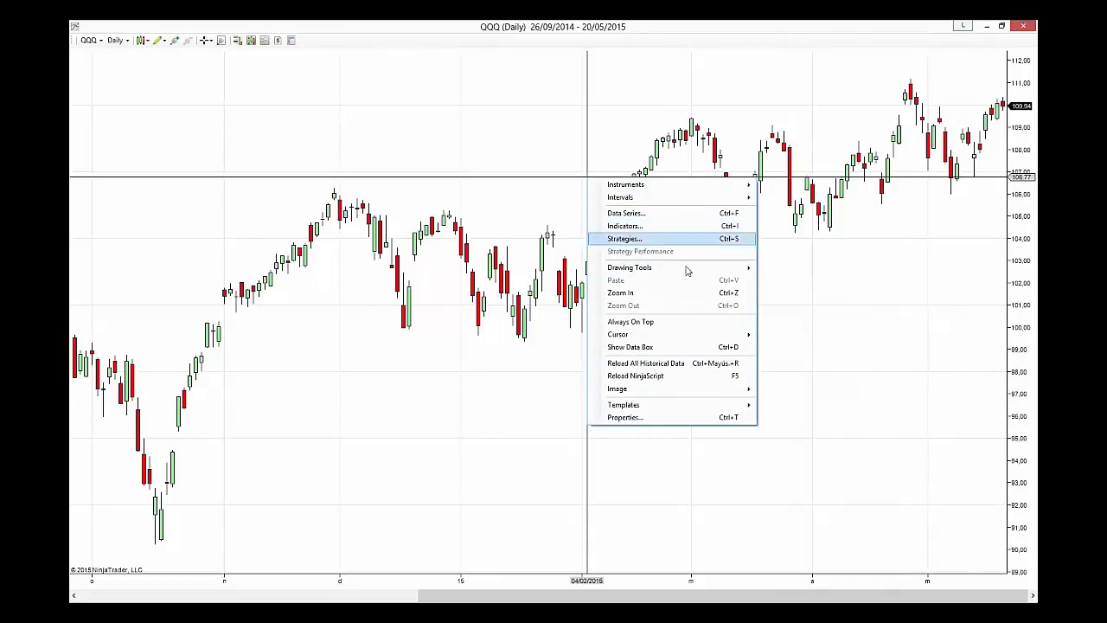
mouse_move(683, 268)
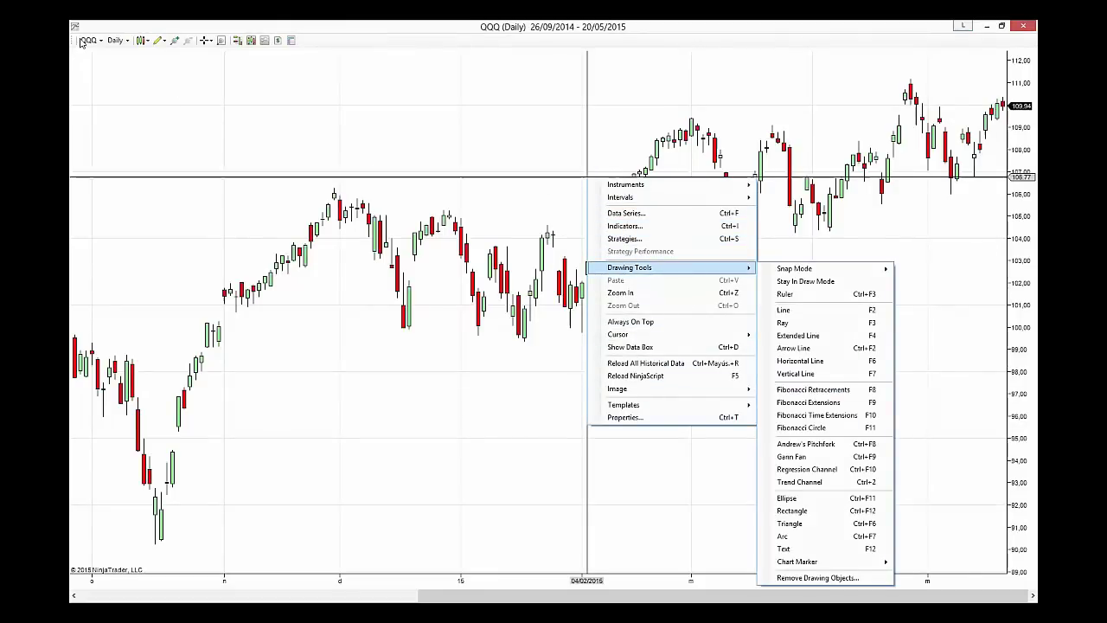
- Try the Monthly interval on the QQQ chart and return it to Daily
left_click(127, 42)
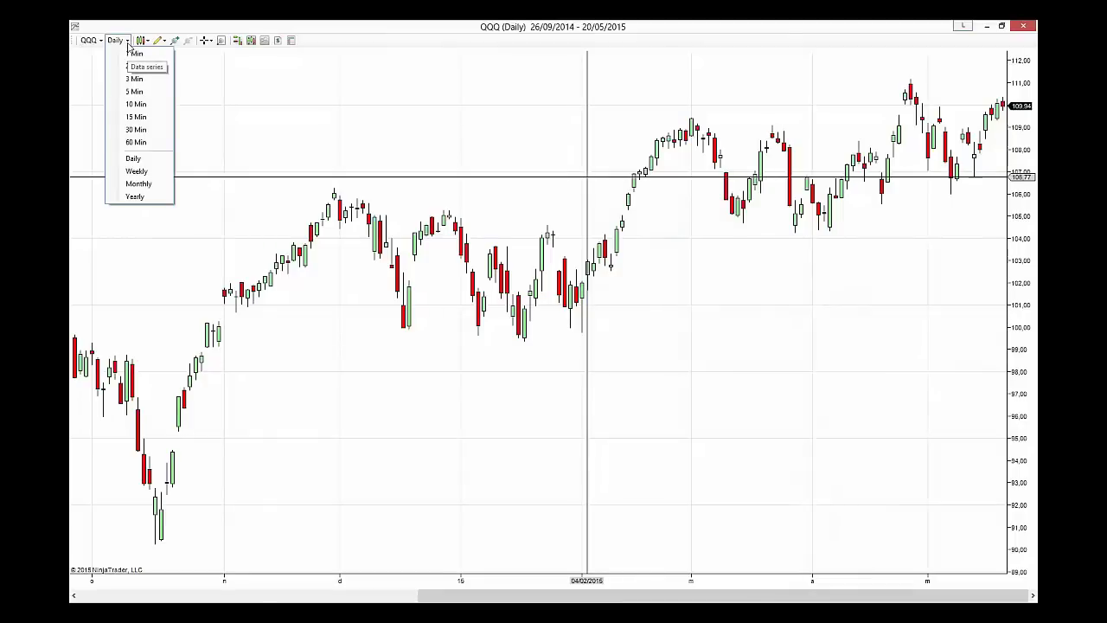
left_click(159, 187)
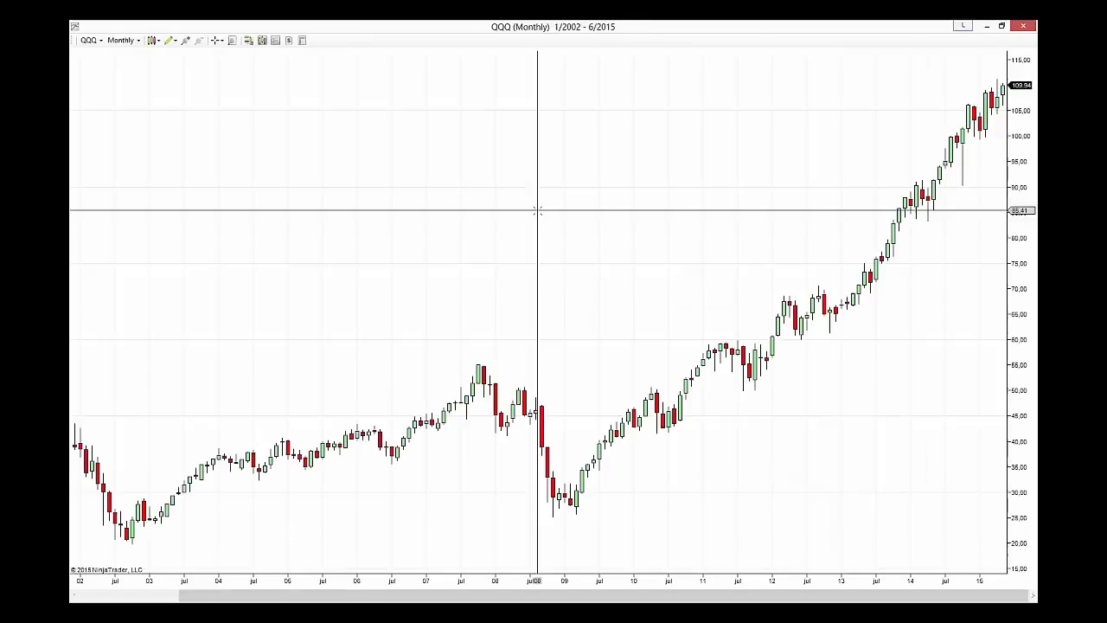
left_click(133, 43)
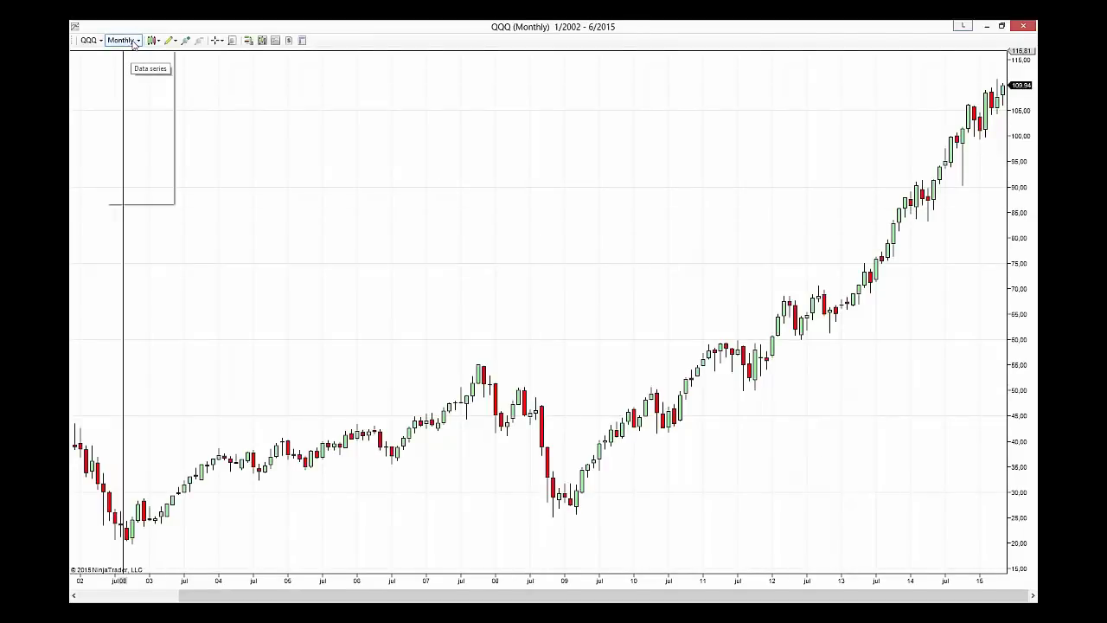
left_click(160, 161)
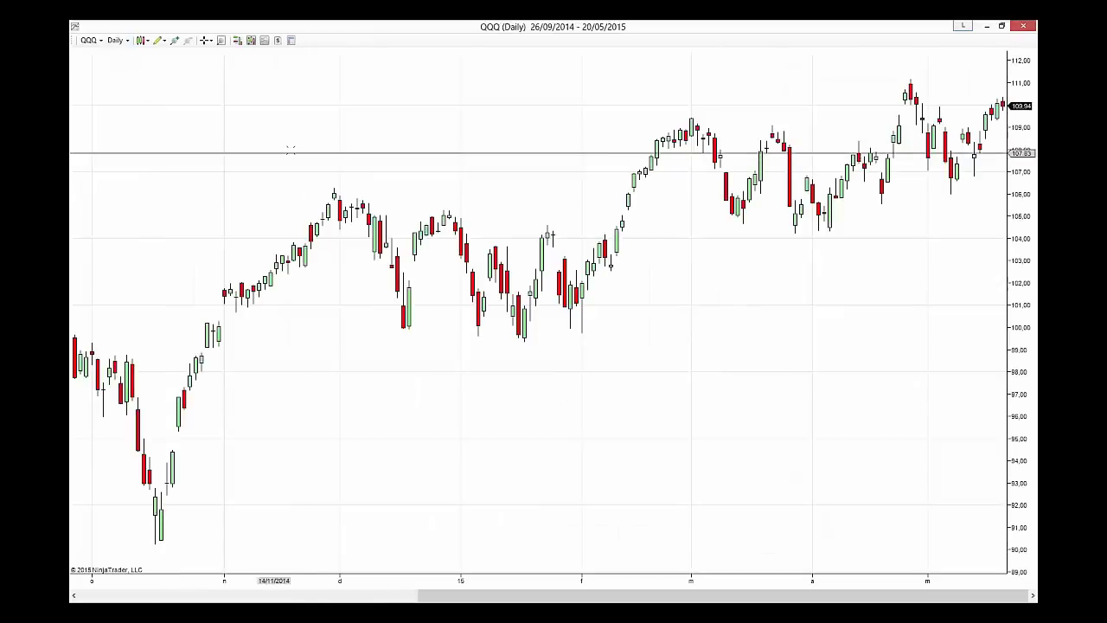
- Try the OHLC bar style on the QQQ chart and return it to Candlestick
left_click(148, 43)
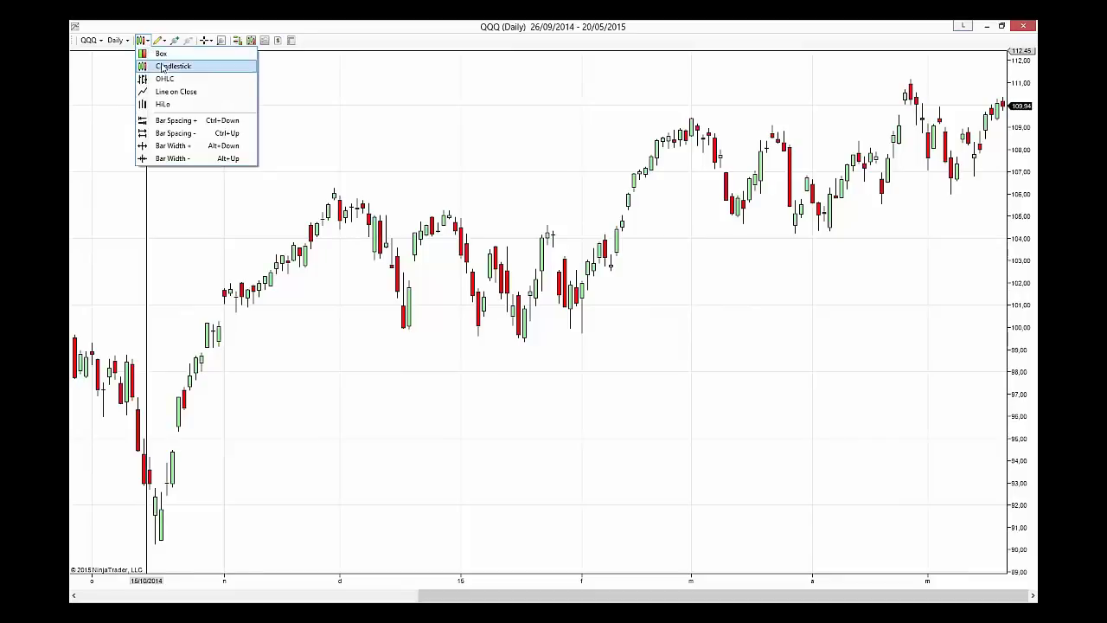
left_click(167, 80)
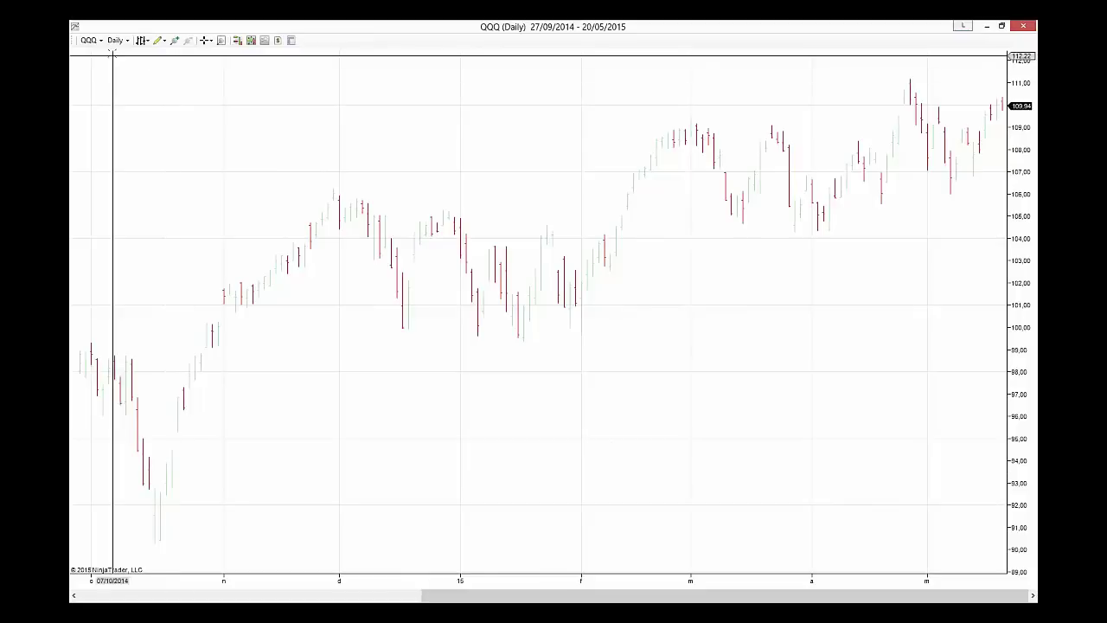
left_click(147, 41)
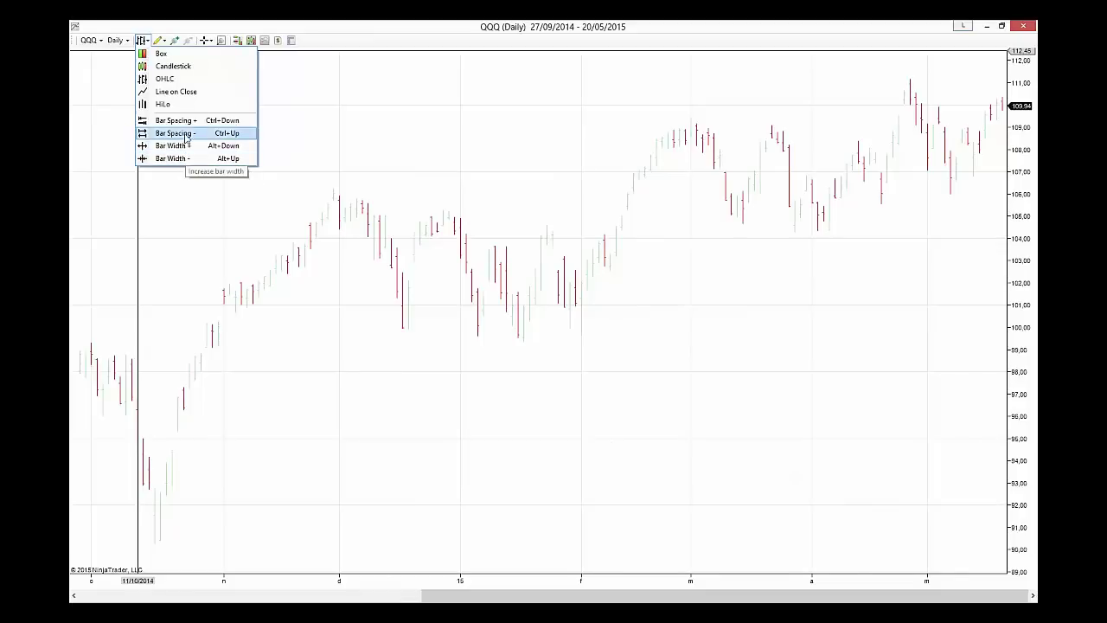
left_click(173, 66)
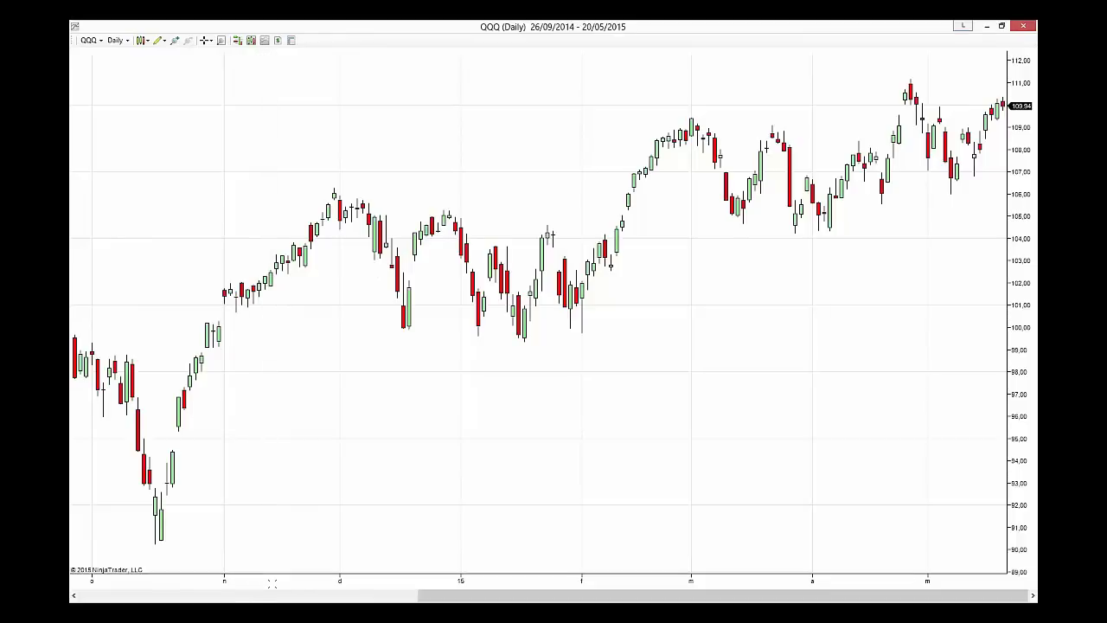
- Compress the chart's time axis back to 20/05/2014, and try a flatter price scale before resetting it to automatic scaling
left_click_drag(270, 584, 329, 584)
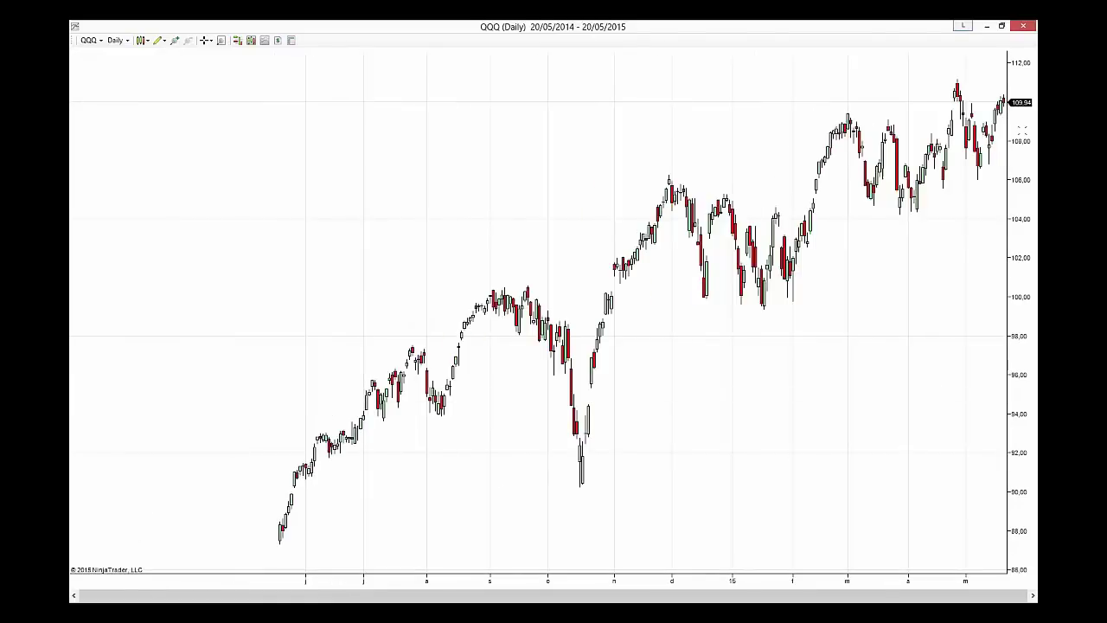
left_click_drag(1022, 129, 1019, 433)
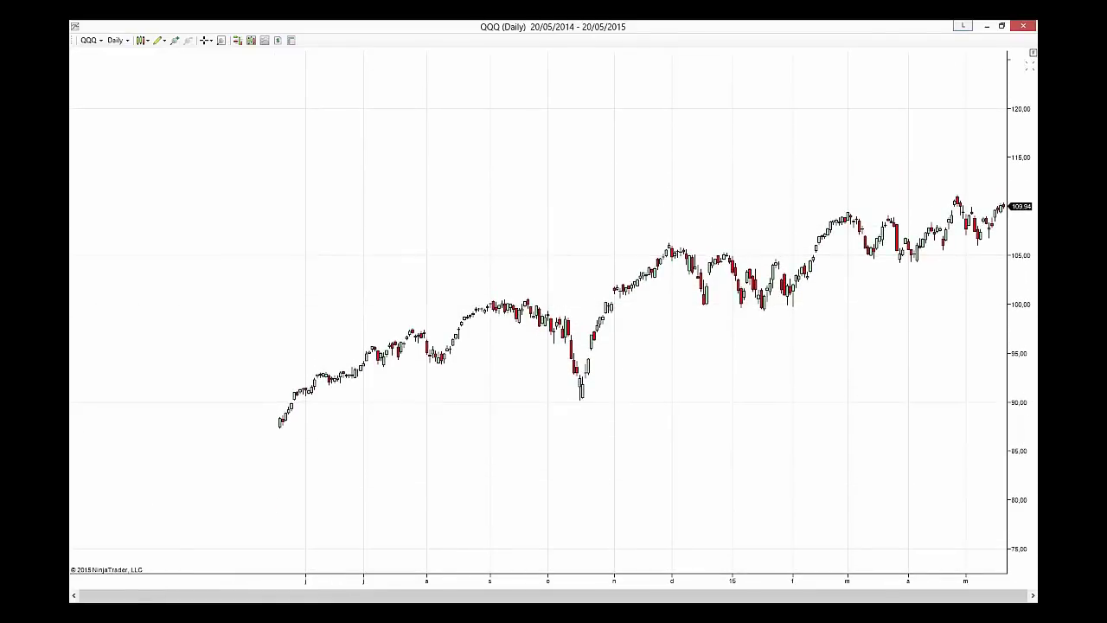
double_click(1032, 54)
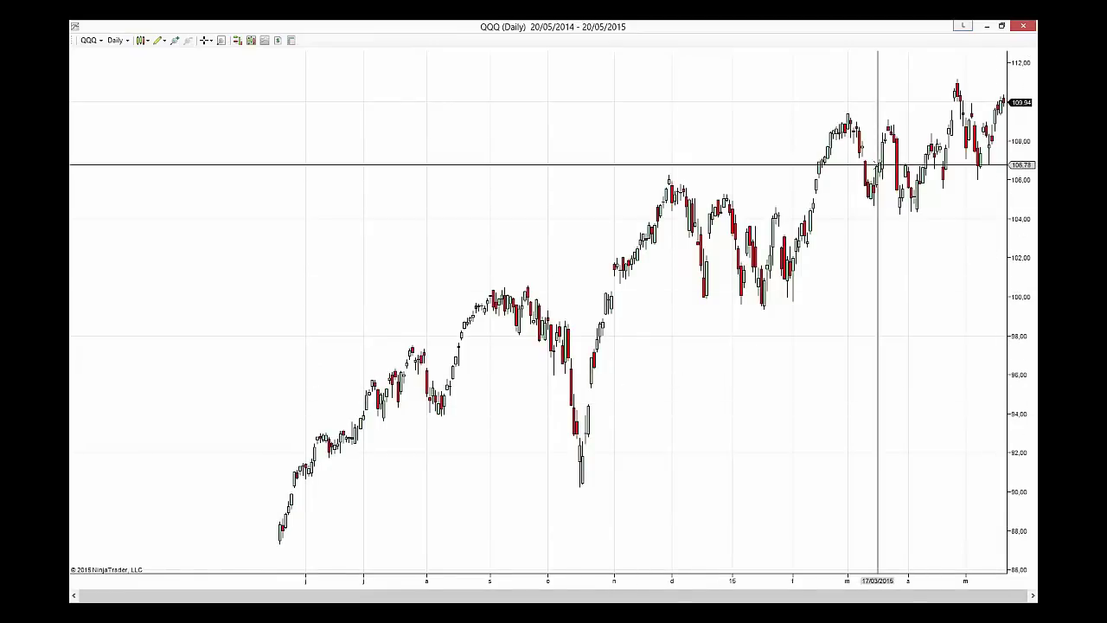
- Increase the bar spacing and stretch the time axis until the QQQ chart starts at 31/07/2014
left_click(144, 40)
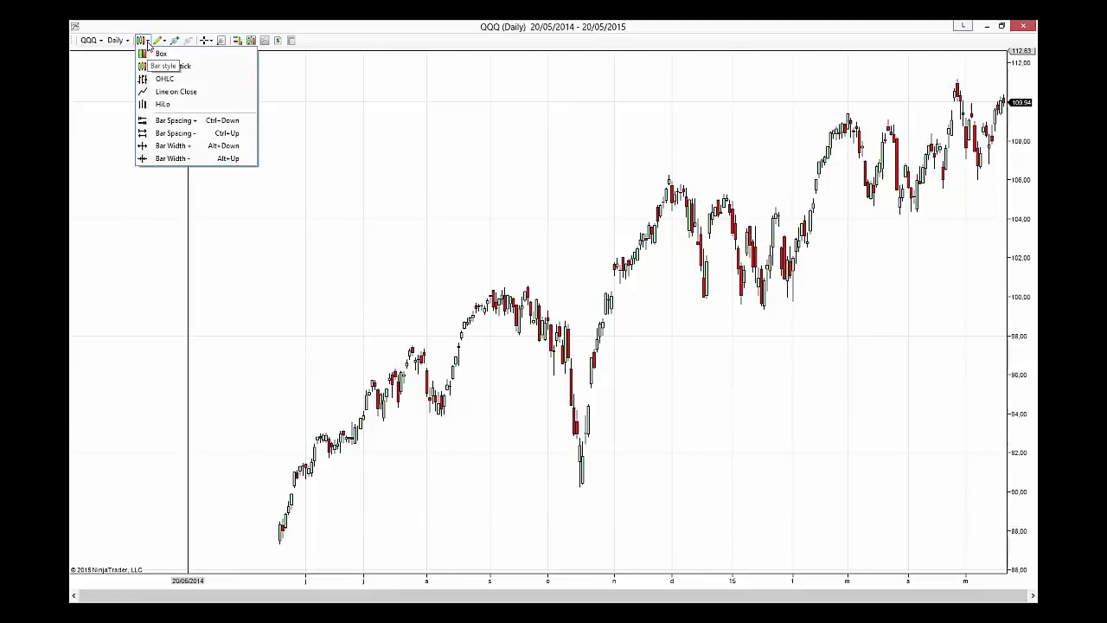
left_click(158, 121)
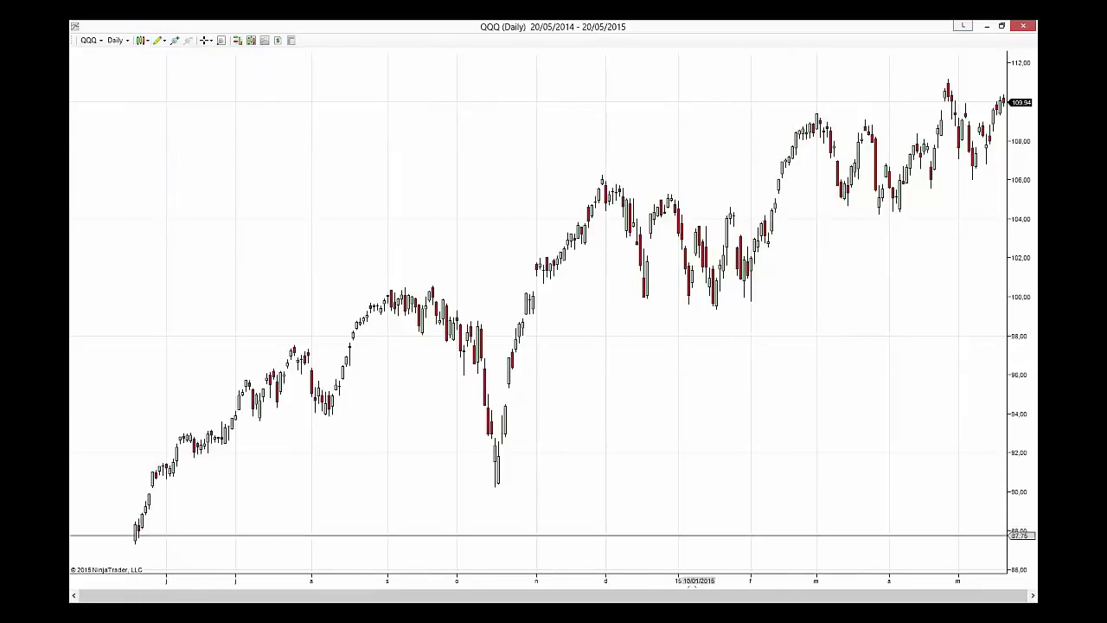
left_click_drag(691, 587, 552, 586)
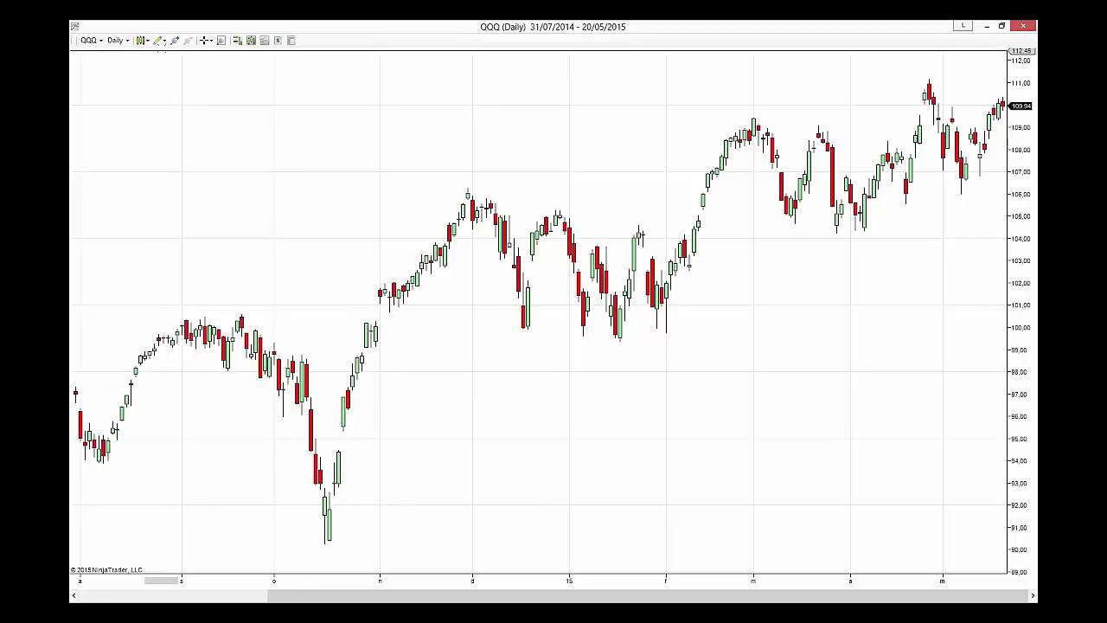
left_click(160, 40)
left_click(177, 66)
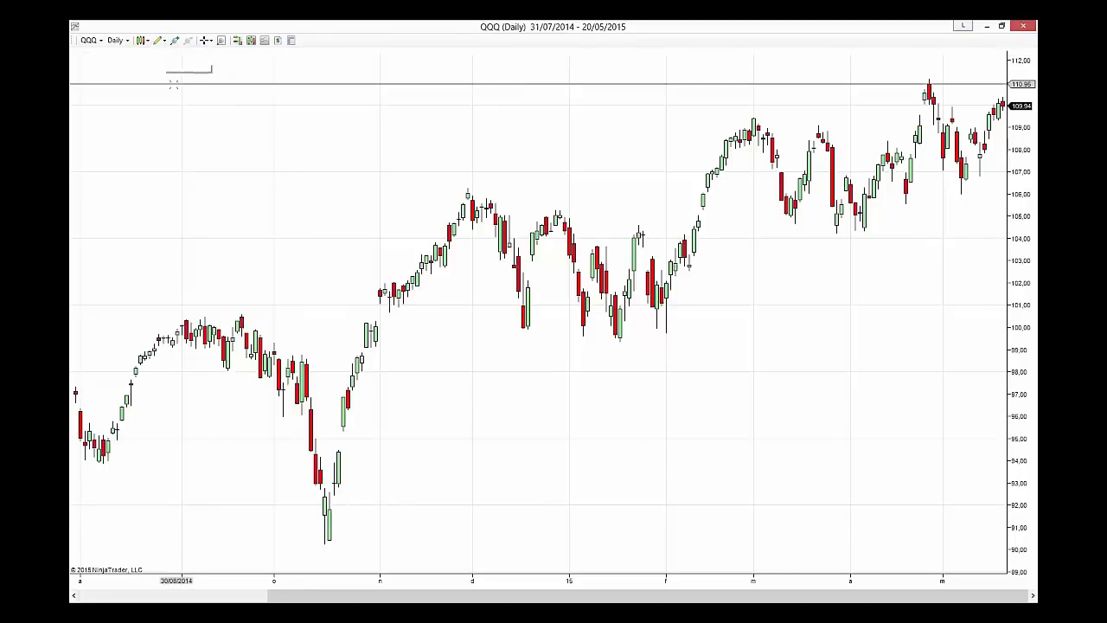
left_click(159, 42)
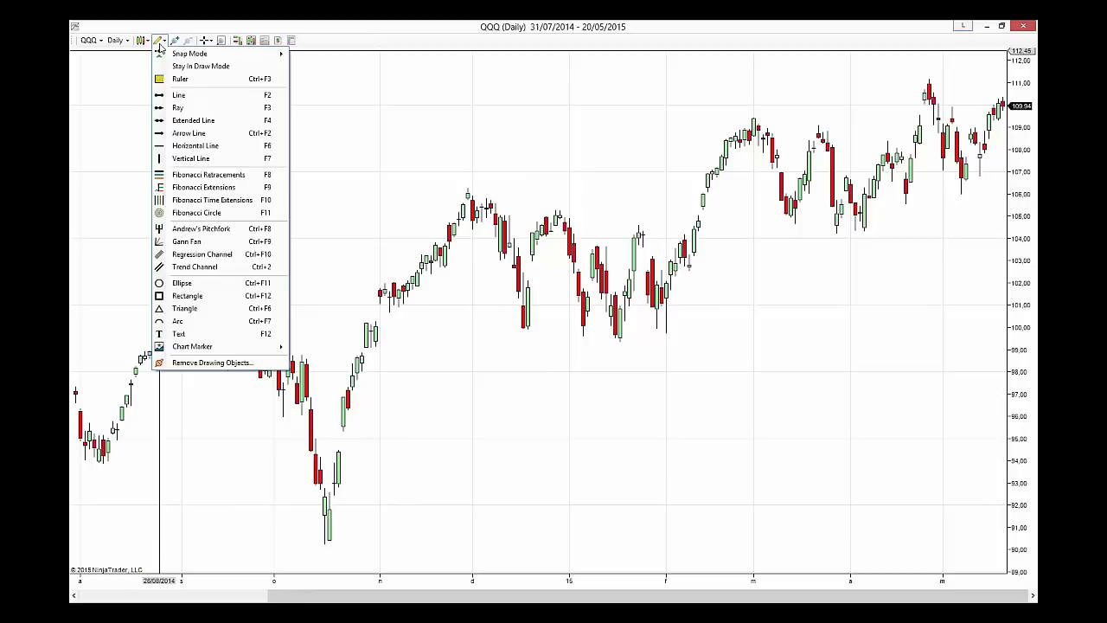
key("Escape")
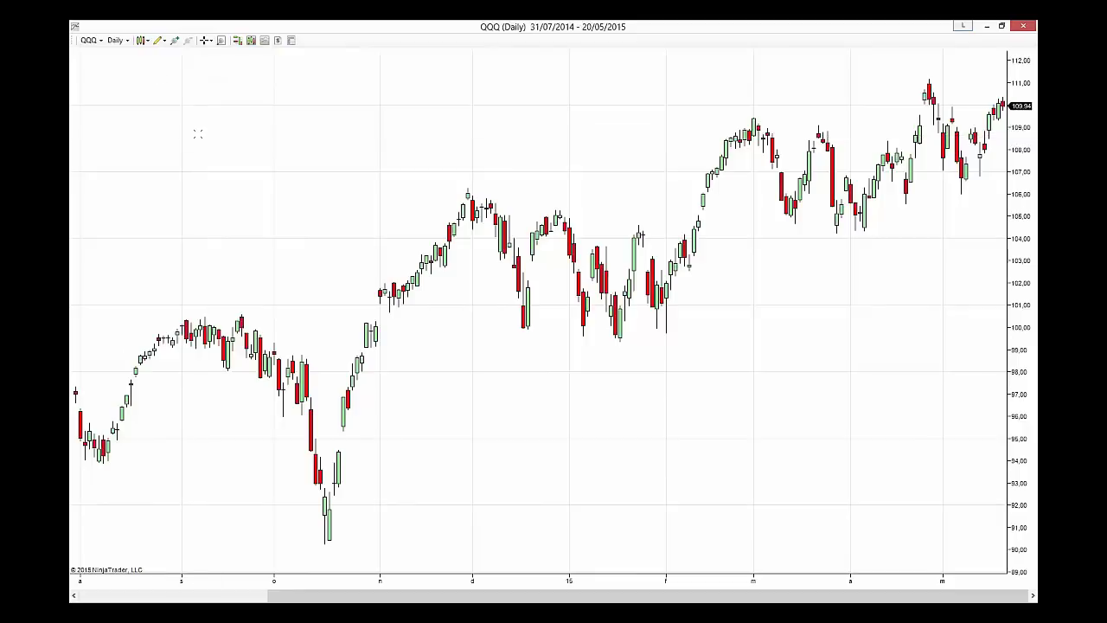
left_click(159, 41)
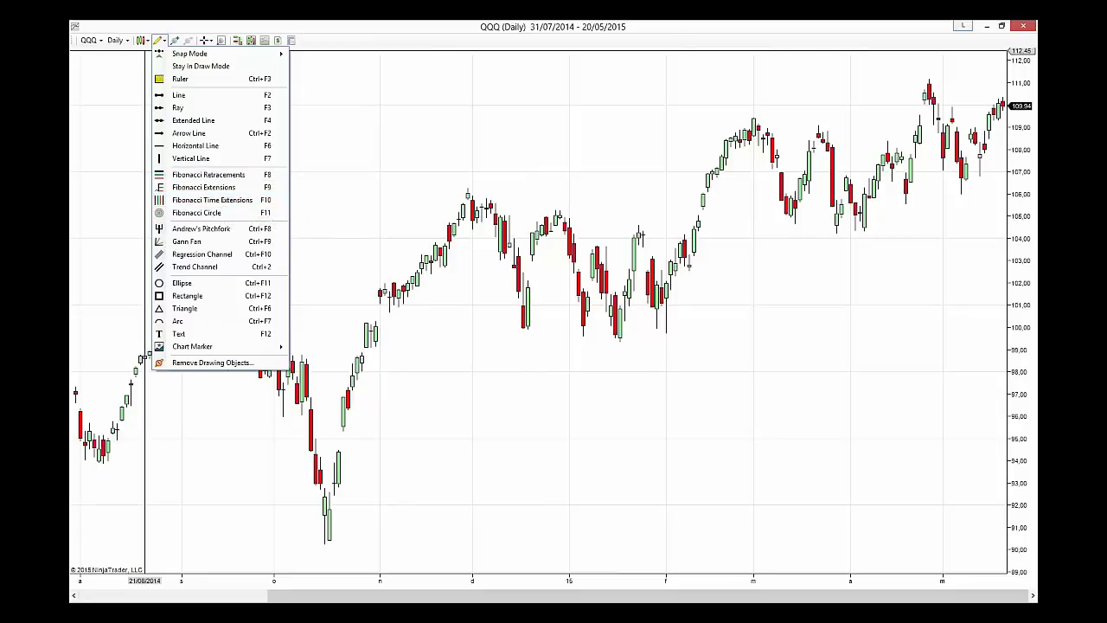
key("Escape")
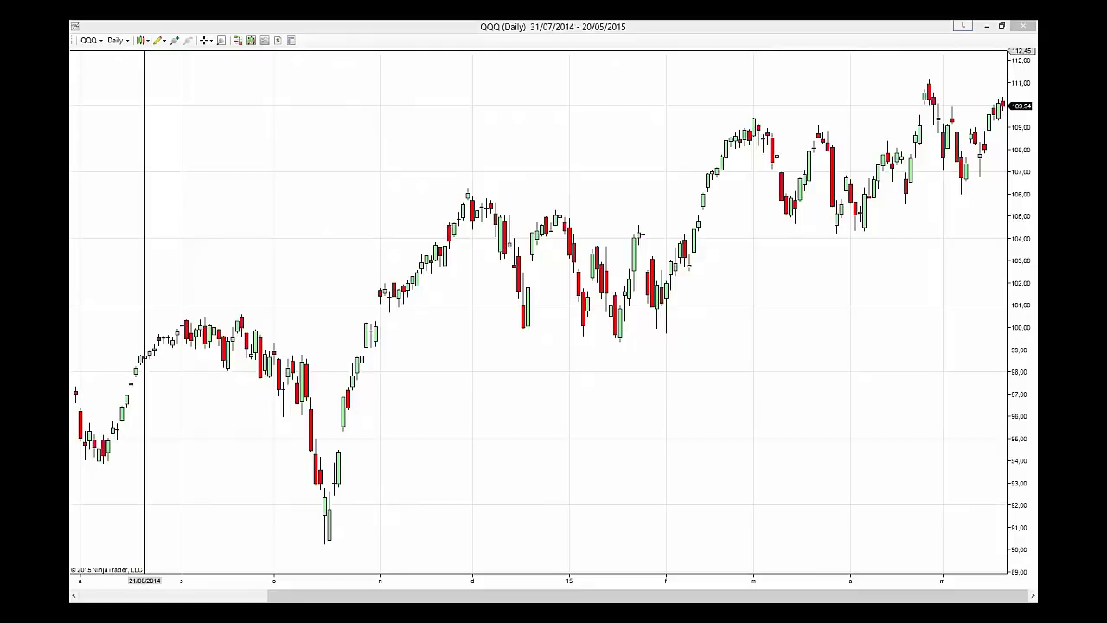
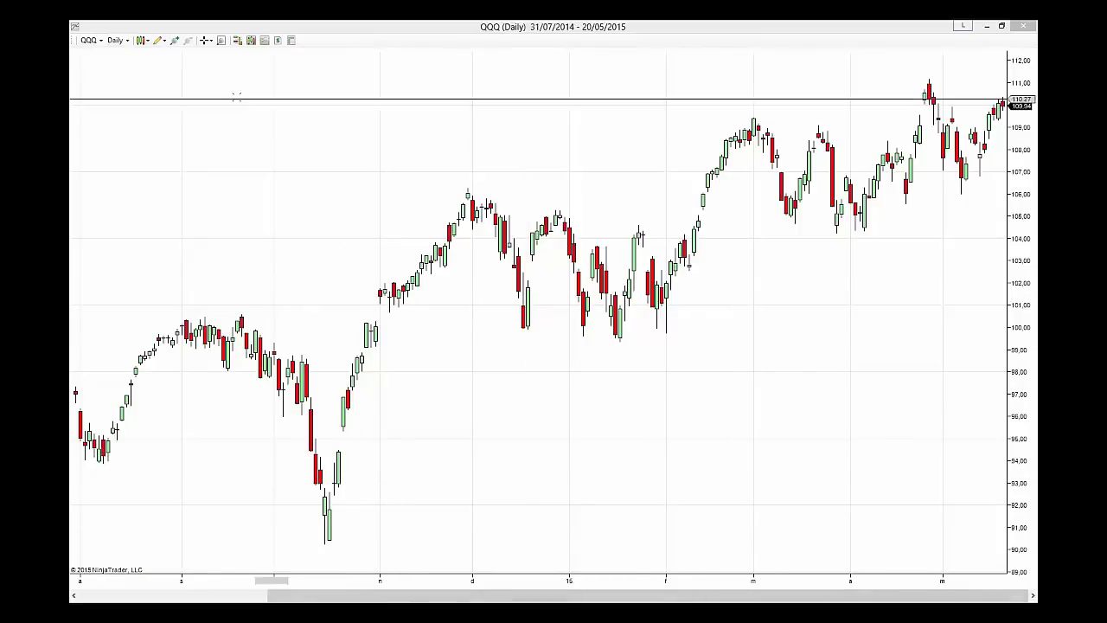
- Switch the chart cursor to Pointer and draw a horizontal line at the January low, at about 99.3
left_click(208, 43)
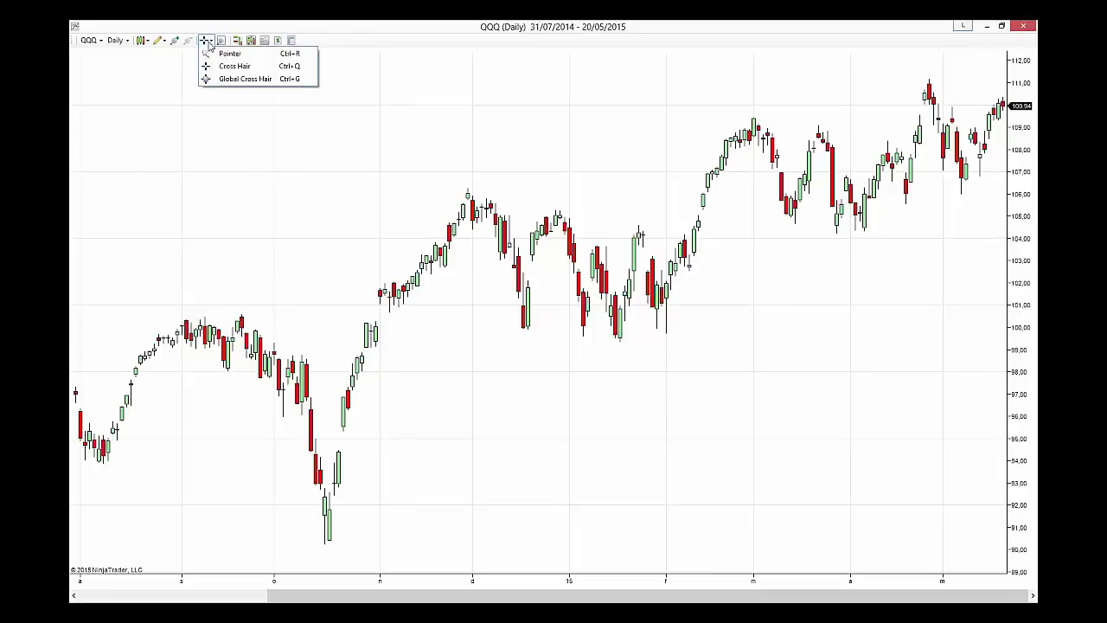
left_click(210, 55)
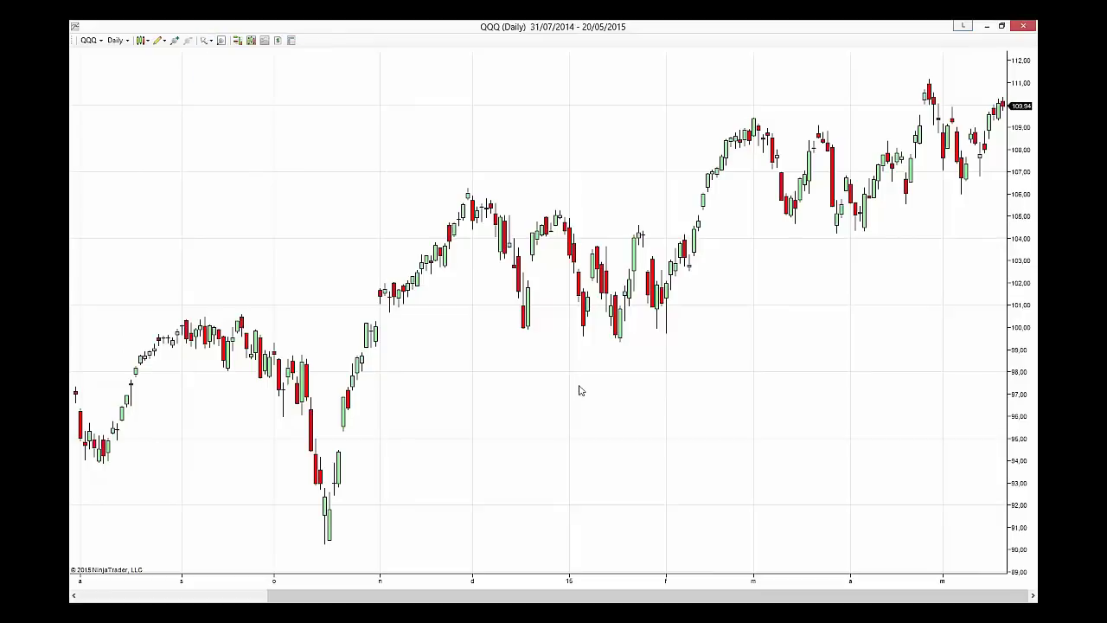
left_click(159, 41)
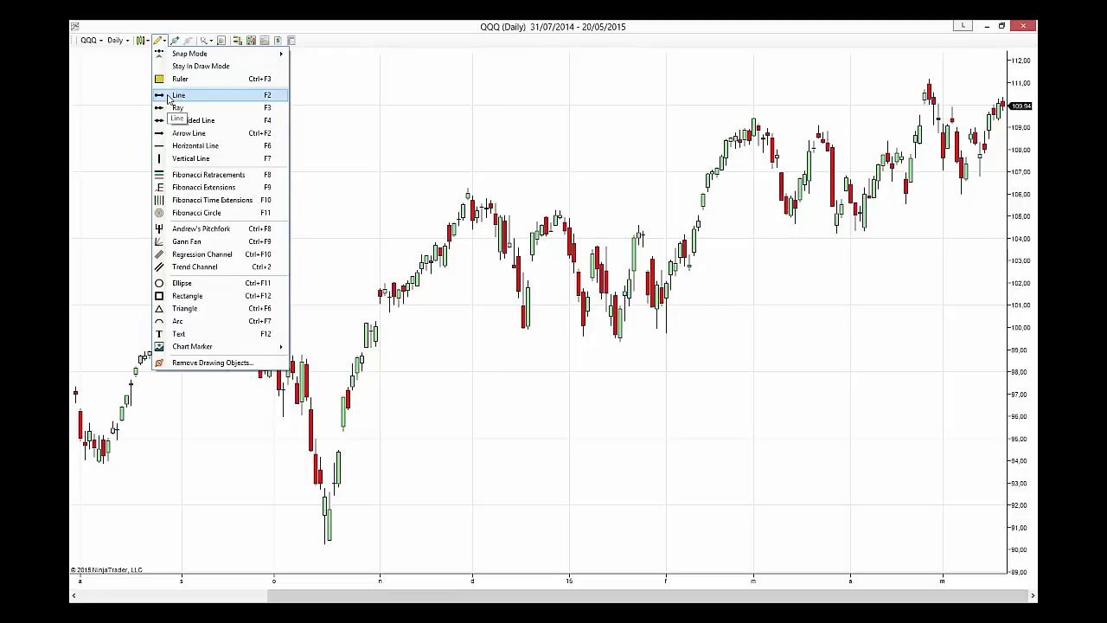
left_click(216, 174)
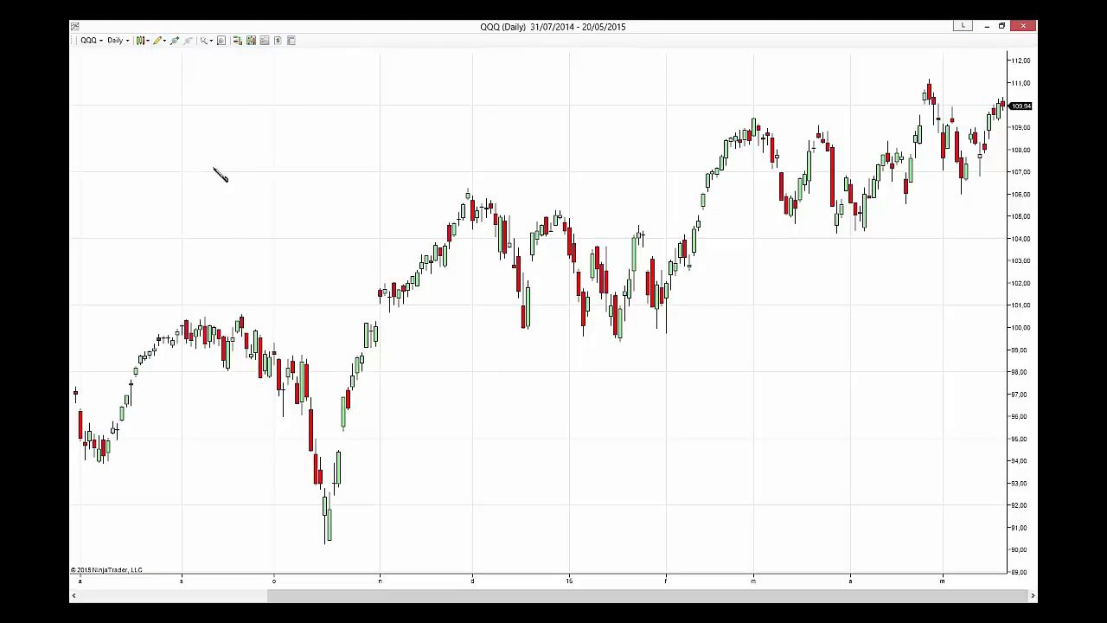
left_click(621, 343)
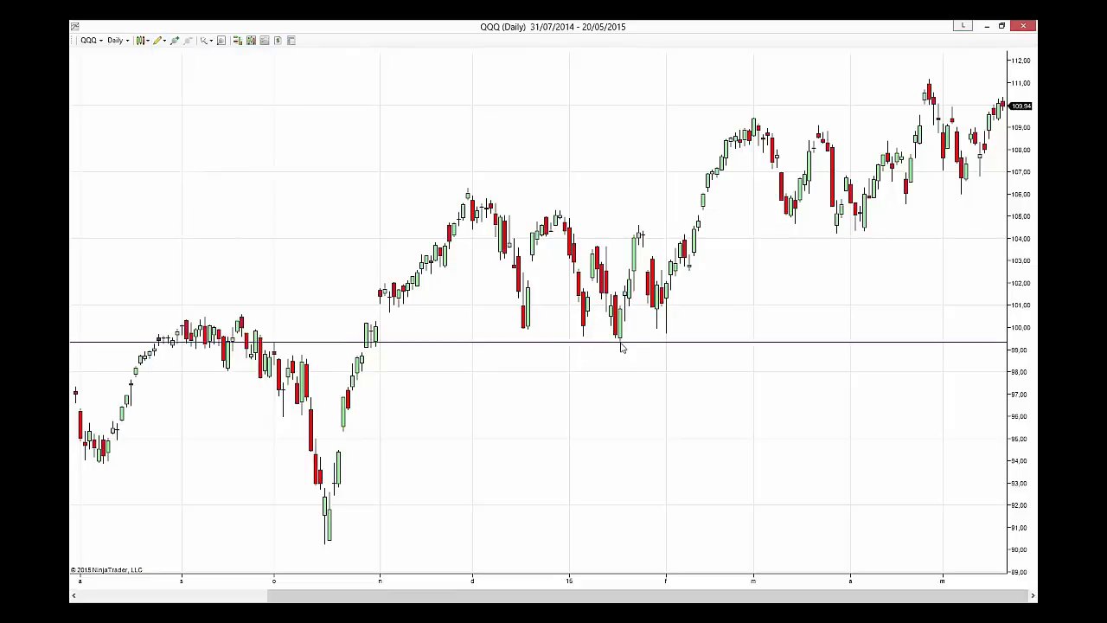
- Draw two more horizontal lines, at the early-March high of about 109.5 and the late-November high of about 106.3
left_click(160, 41)
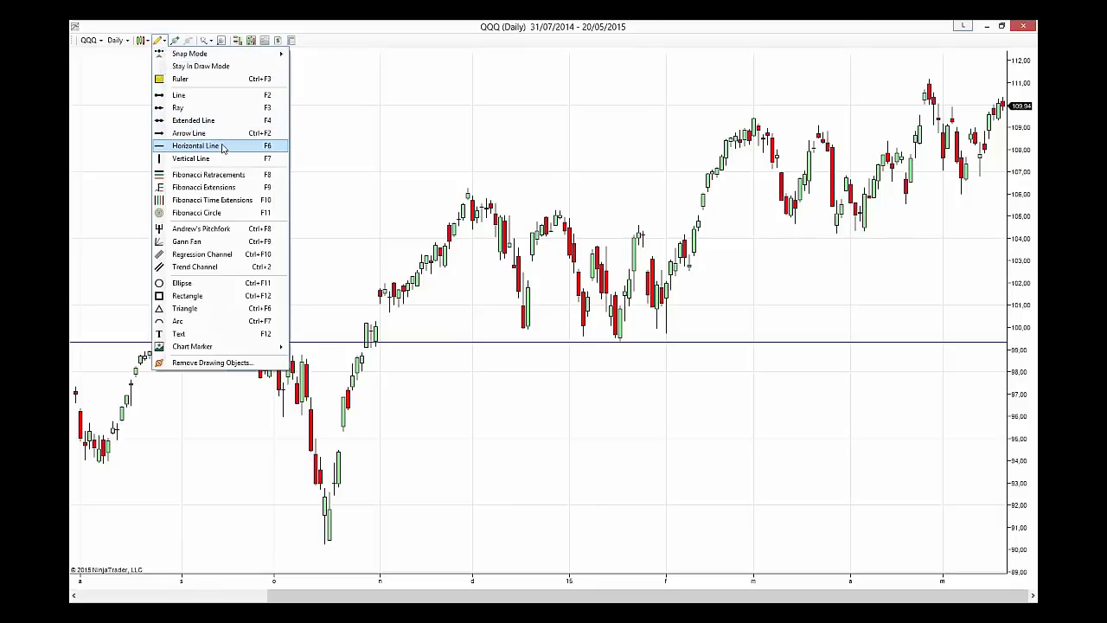
left_click(199, 145)
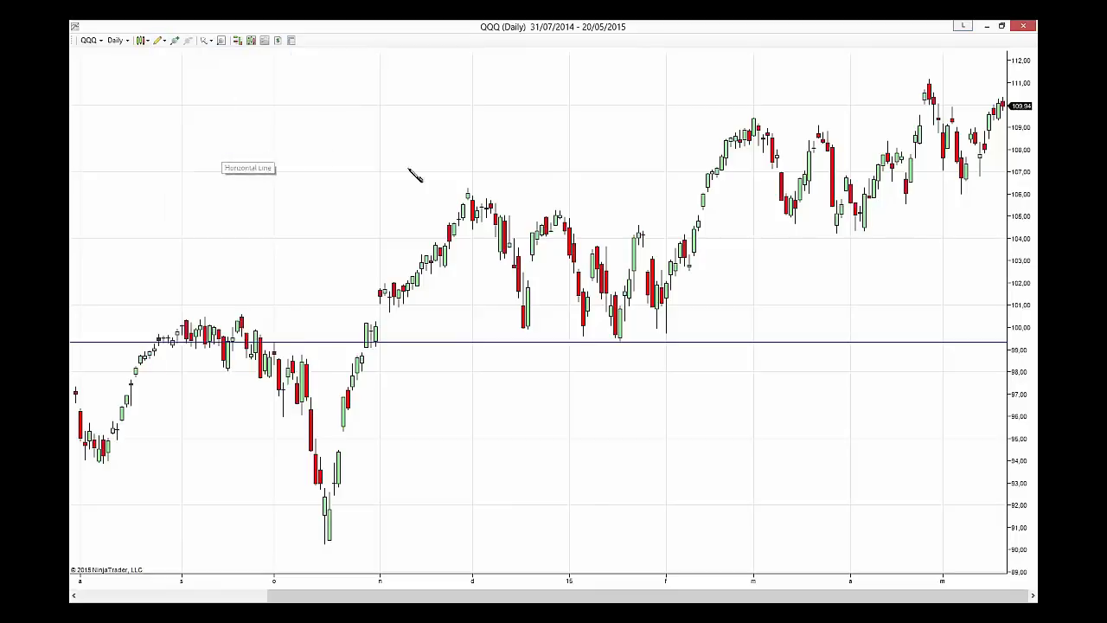
left_click(753, 118)
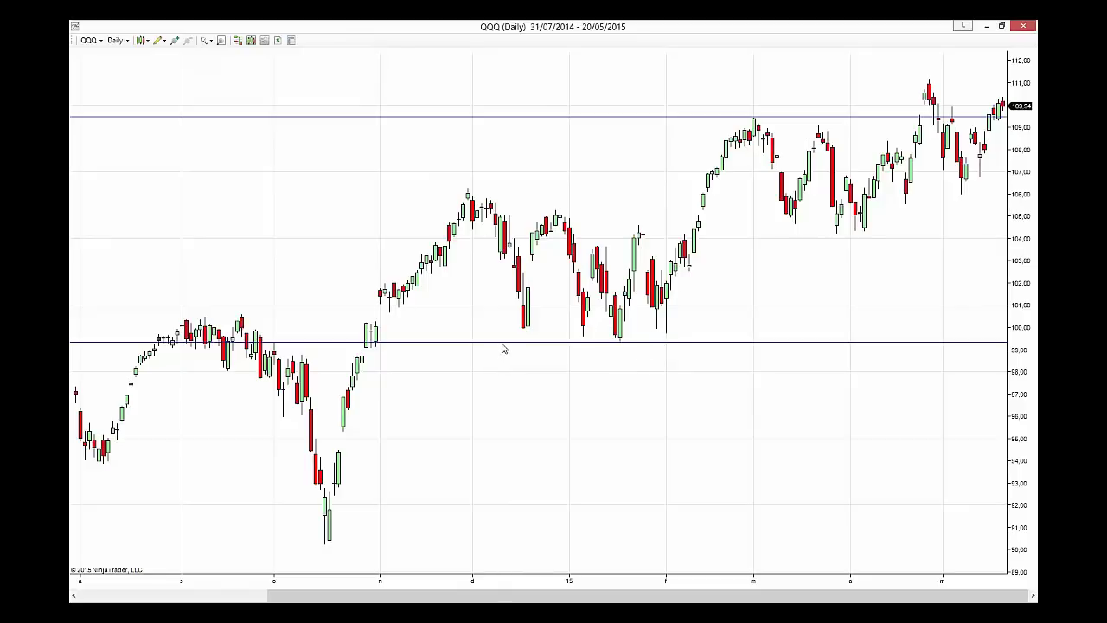
left_click(159, 40)
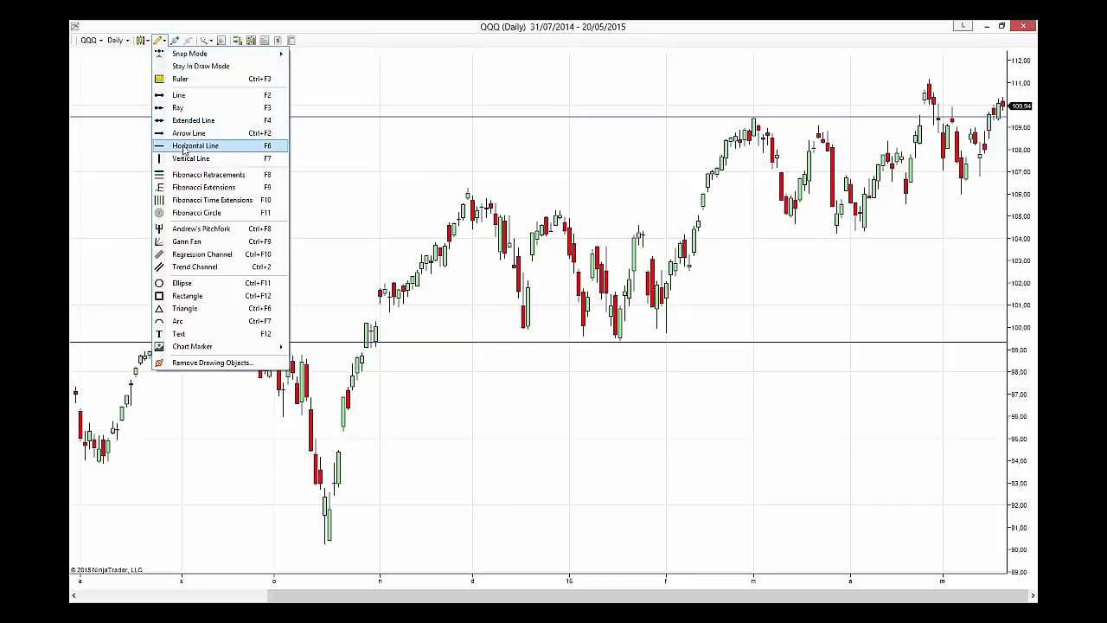
left_click(452, 180)
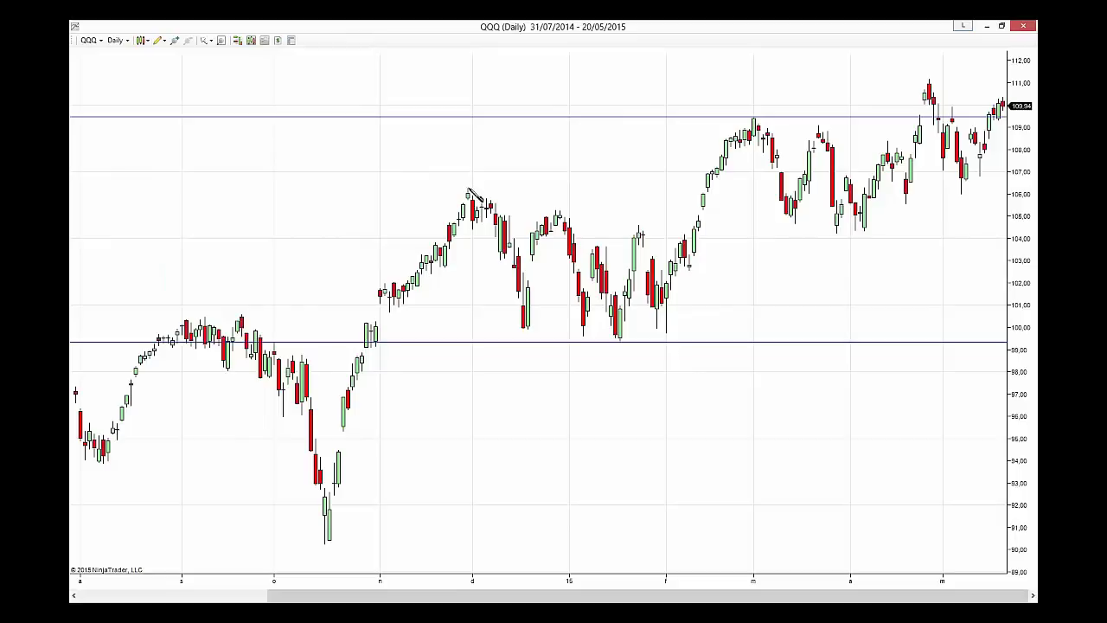
left_click(469, 189)
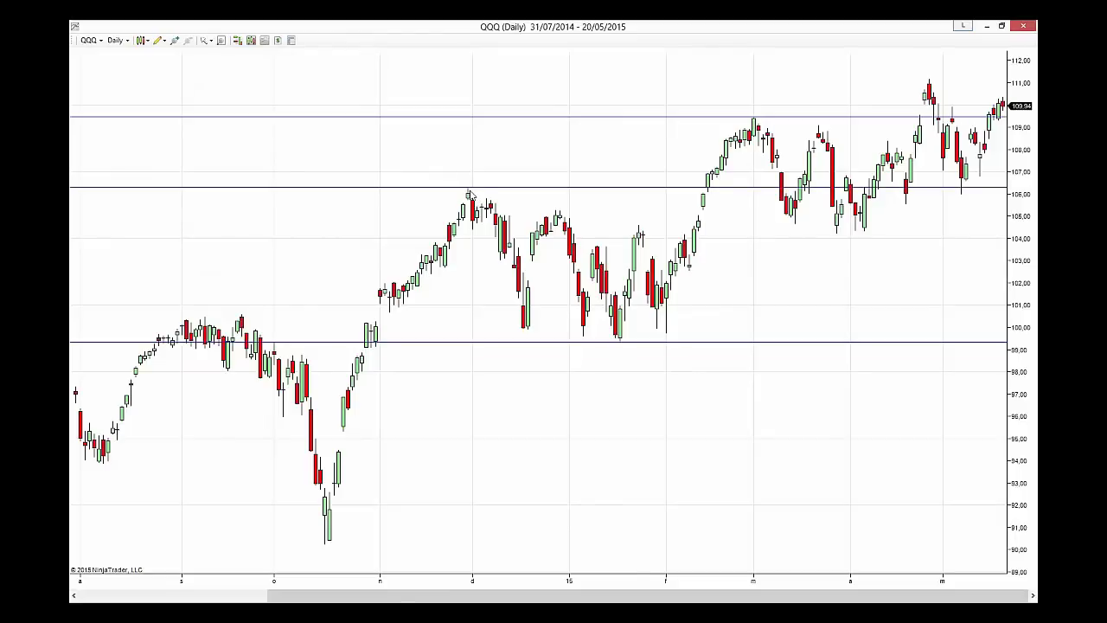
- Set the width of the horizontal line at the late-November high to 4, keeping the solid dash style
left_click(514, 189)
right_click(514, 188)
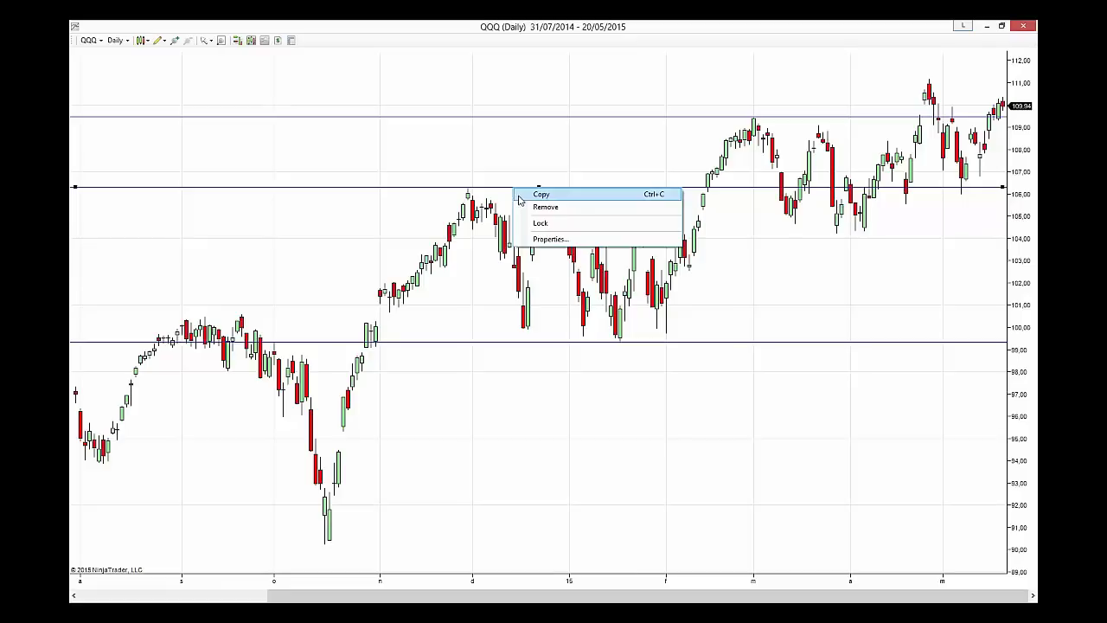
left_click(530, 239)
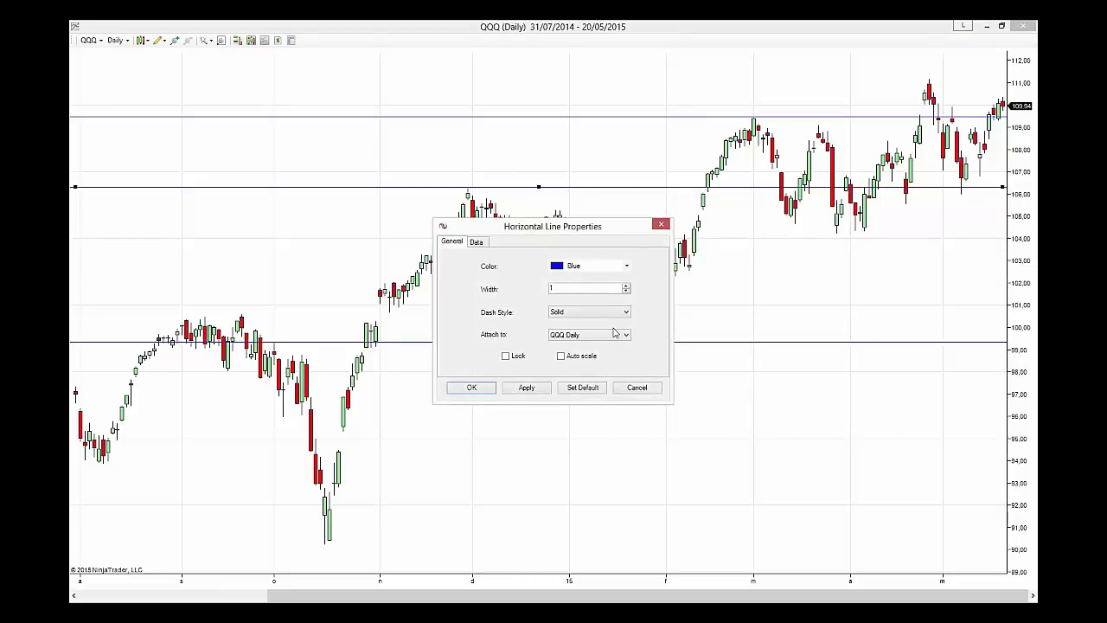
left_click(576, 312)
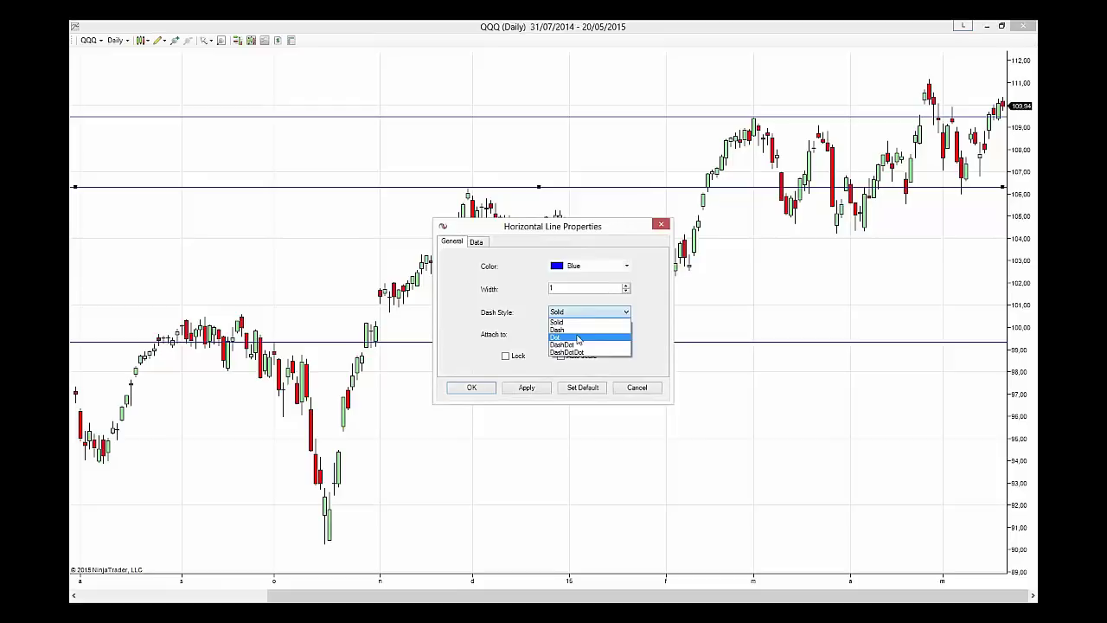
left_click(530, 298)
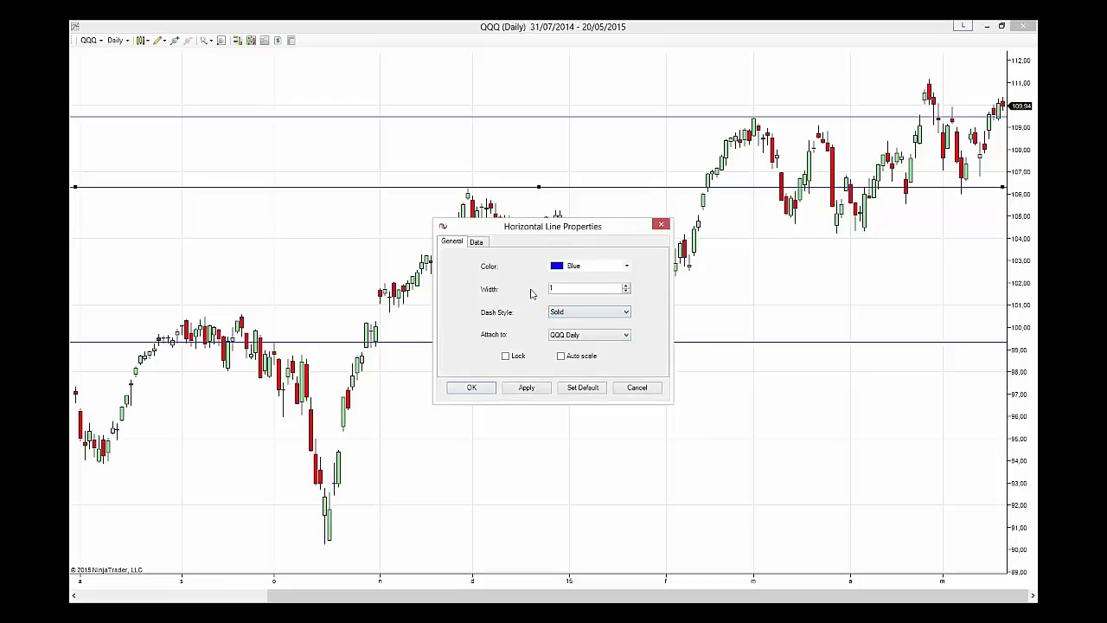
left_click(627, 286)
left_click(533, 388)
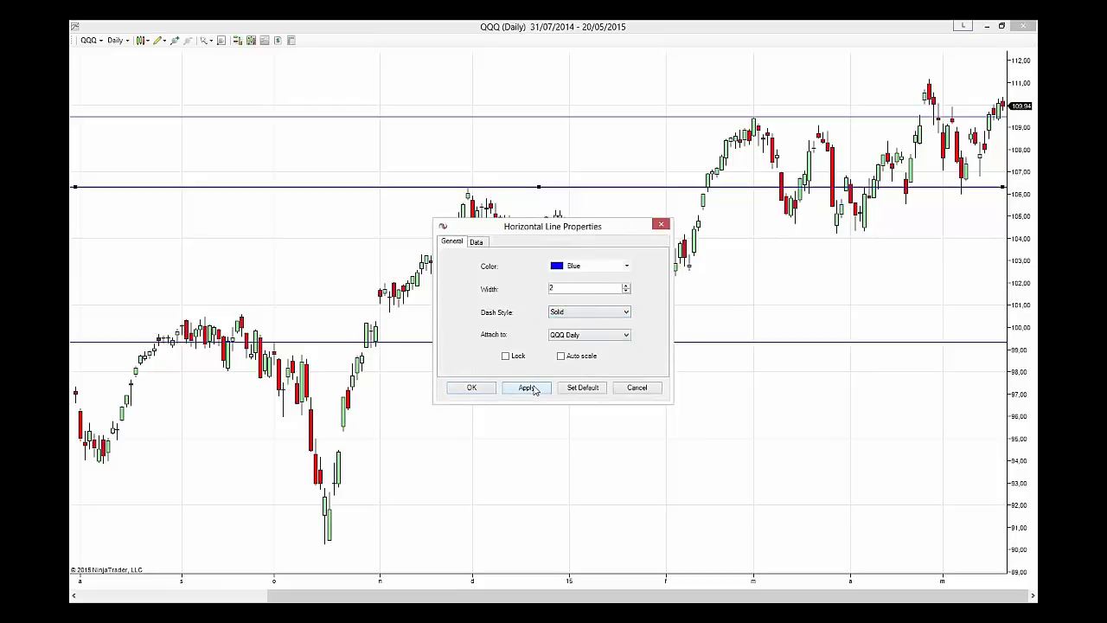
left_click(626, 286)
left_click(626, 286)
left_click(534, 388)
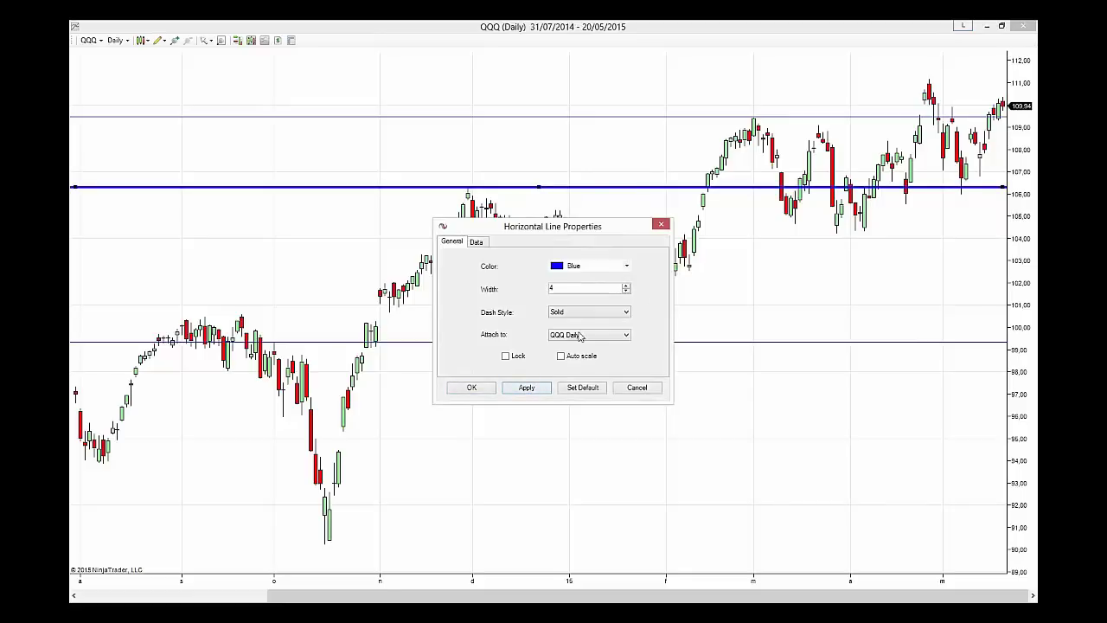
- Apply the Crimson colour to the horizontal line at the late-November high and close its properties
left_click(627, 266)
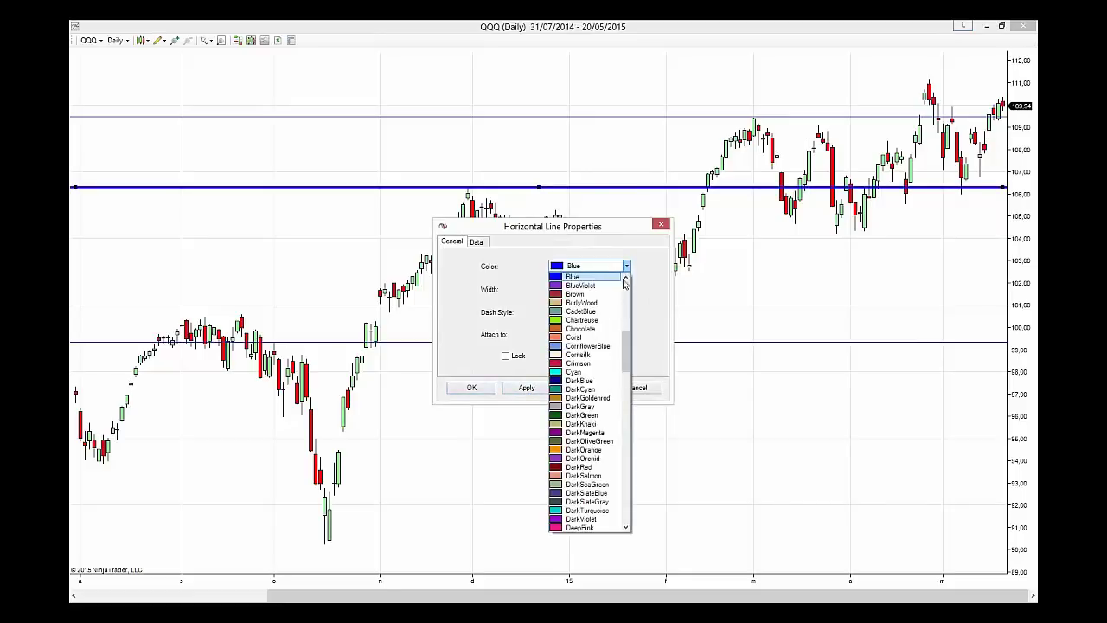
left_click(596, 367)
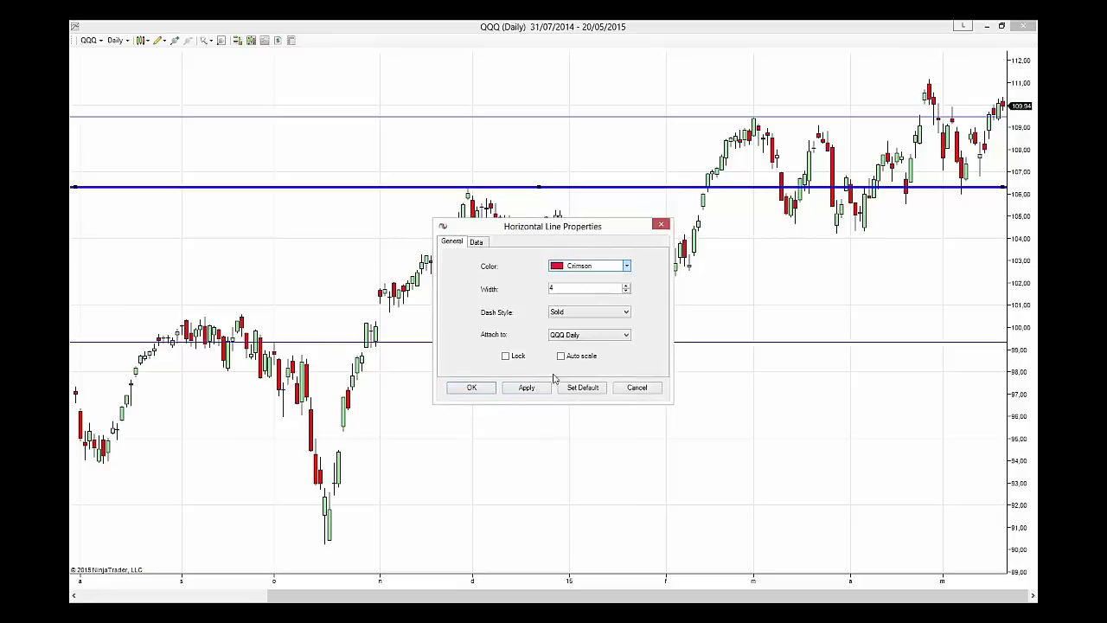
left_click(529, 389)
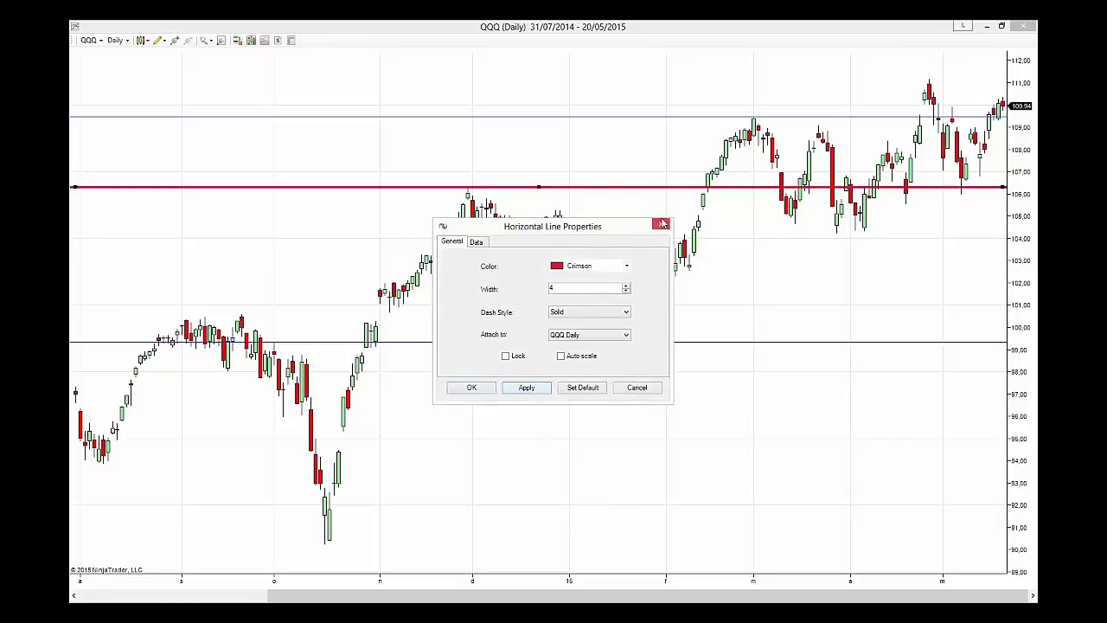
left_click(662, 224)
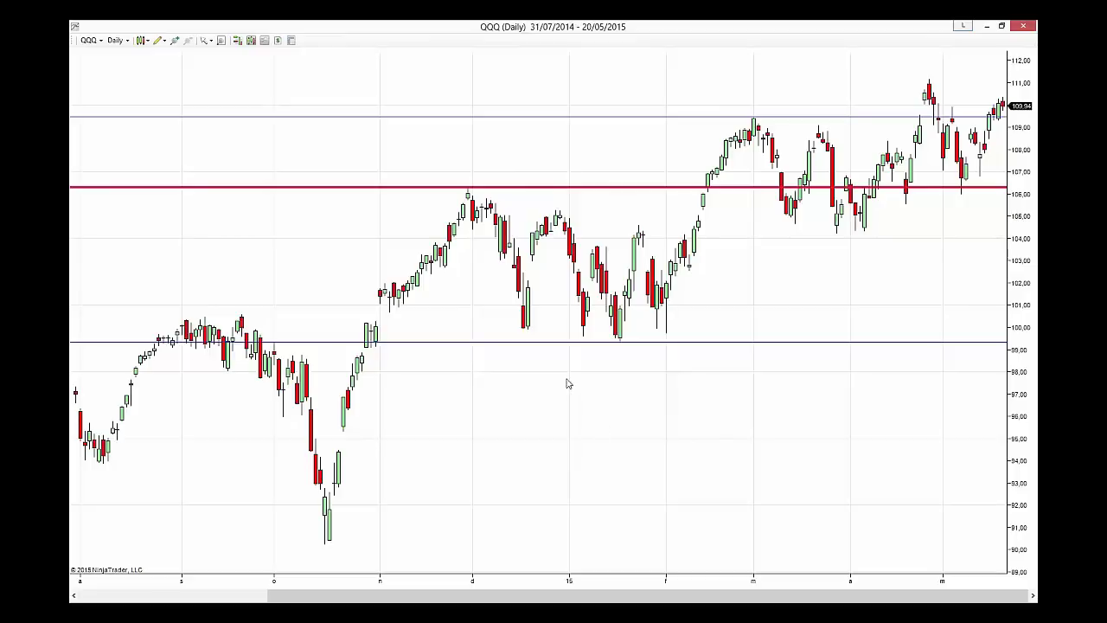
left_click(204, 41)
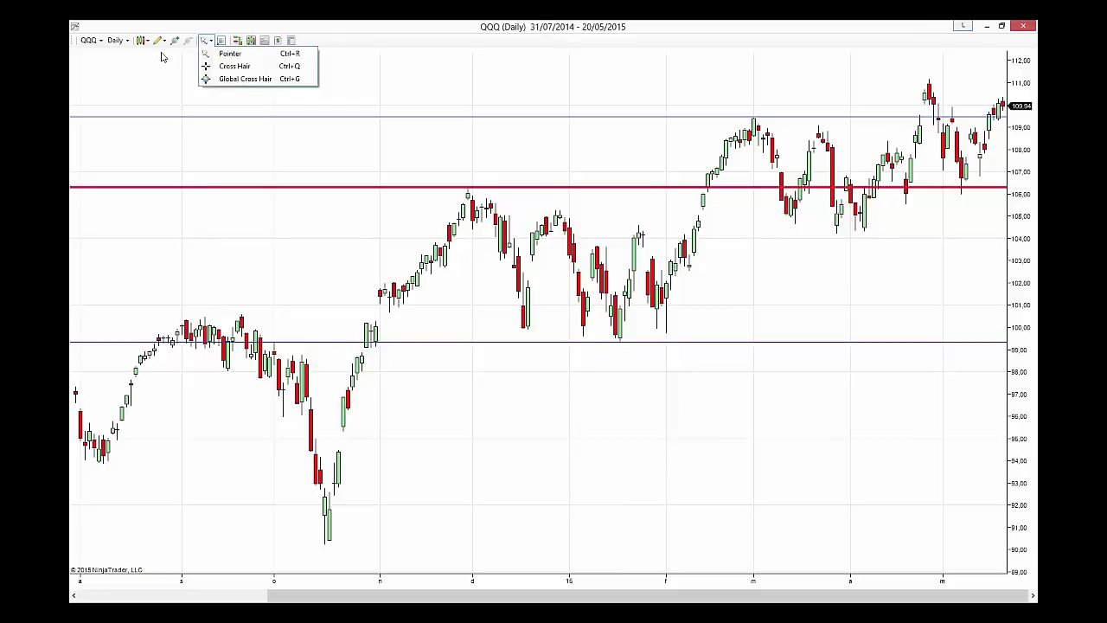
left_click(161, 42)
left_click(164, 42)
- Remove all three horizontal lines from the QQQ chart, at the late-November high, the early-March high and the January low
left_click(479, 186)
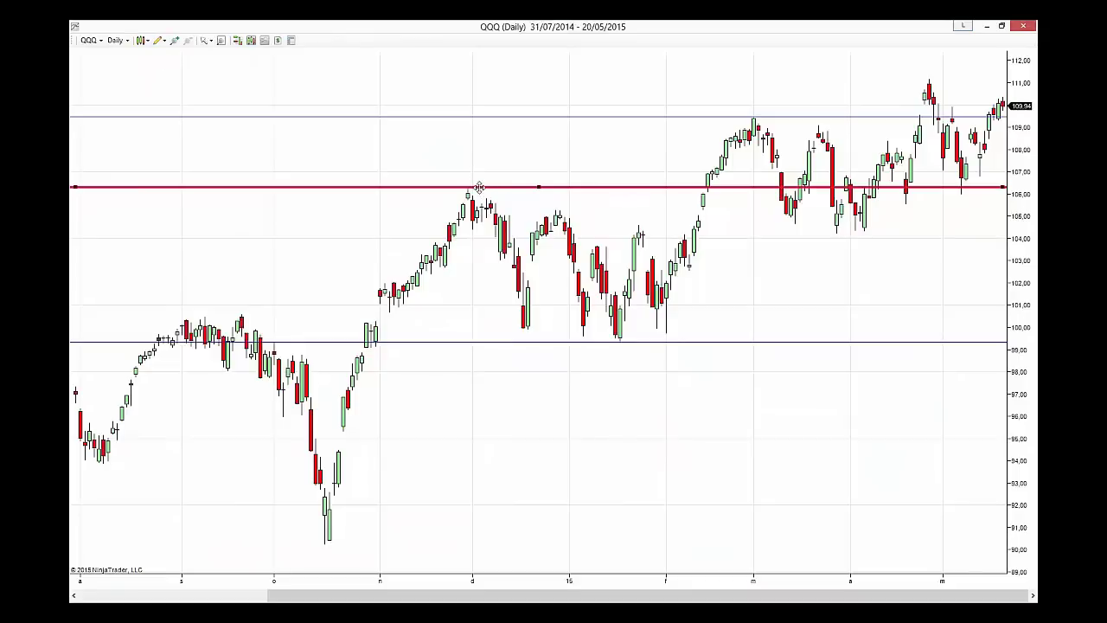
right_click(480, 187)
left_click(502, 208)
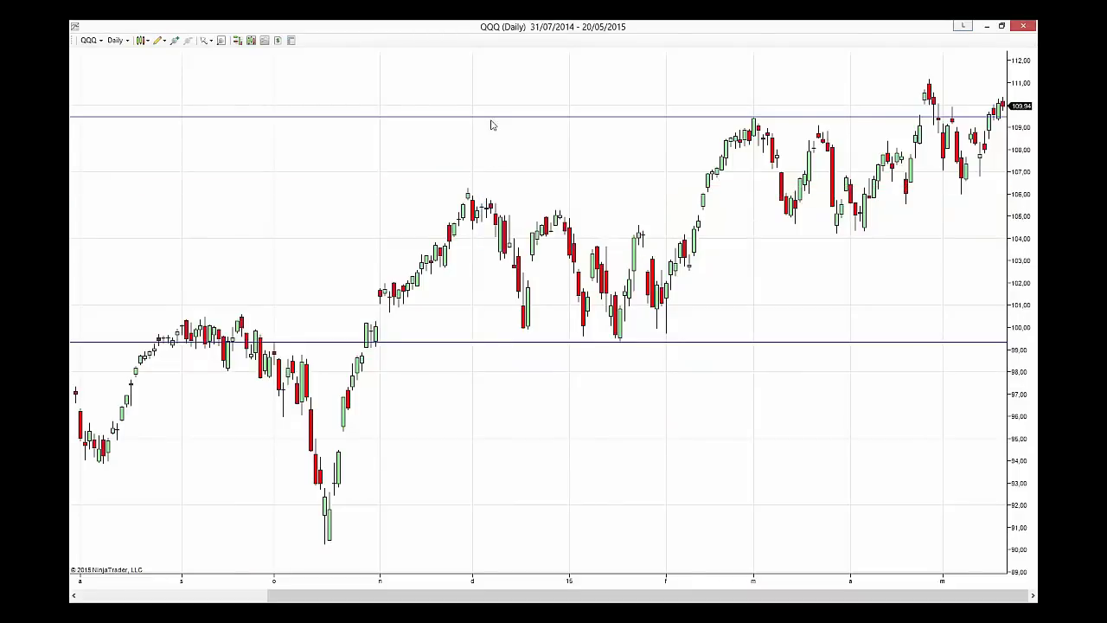
left_click(490, 116)
right_click(490, 116)
left_click(502, 136)
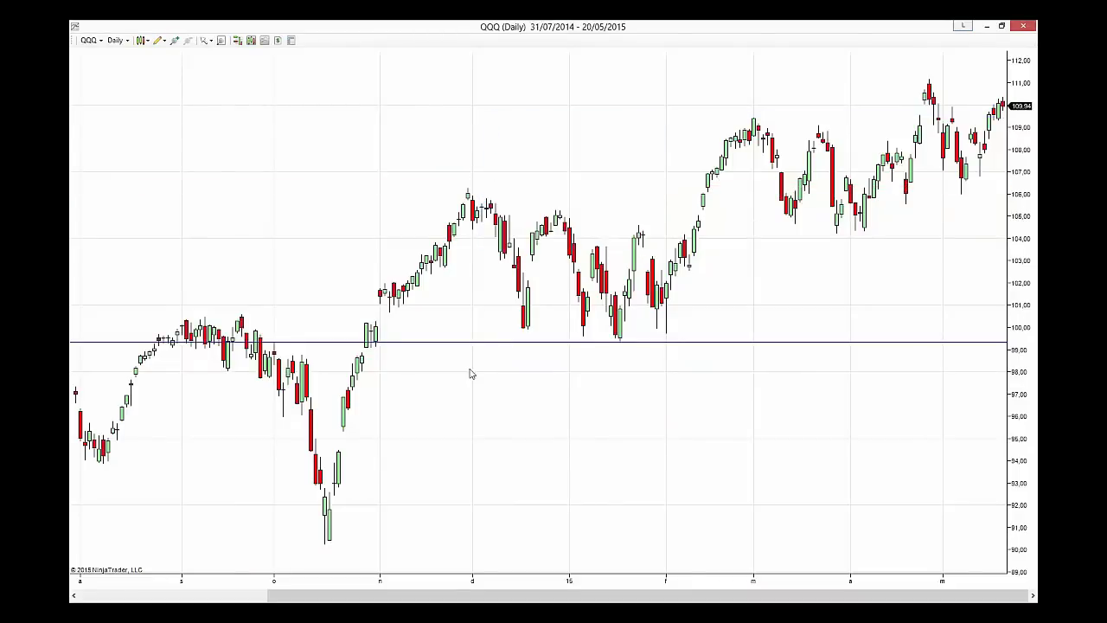
left_click(474, 342)
right_click(475, 344)
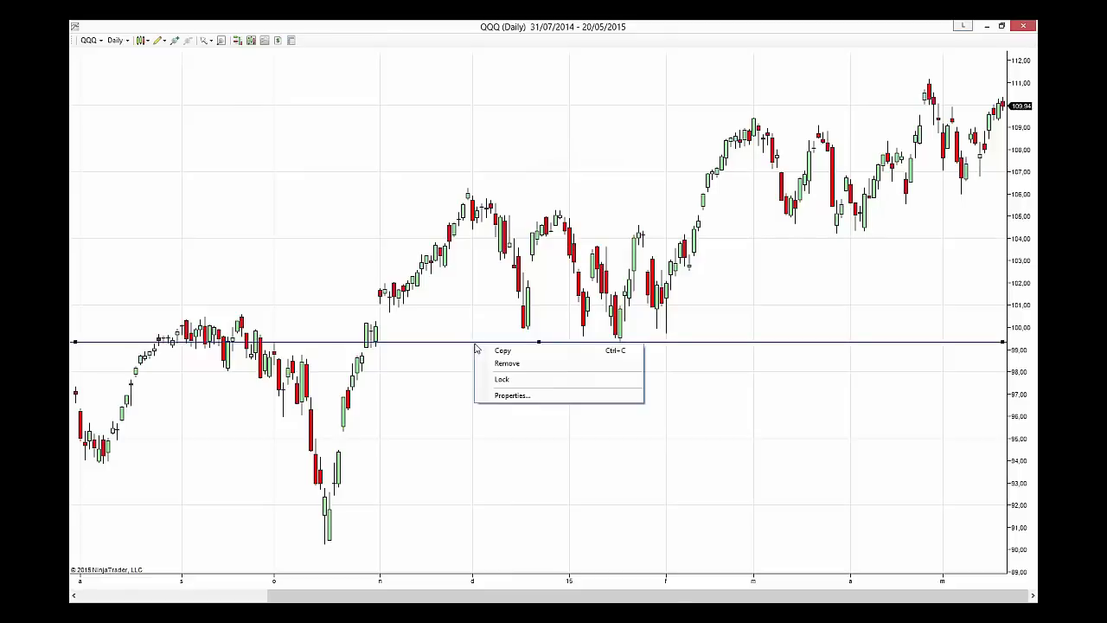
left_click(487, 363)
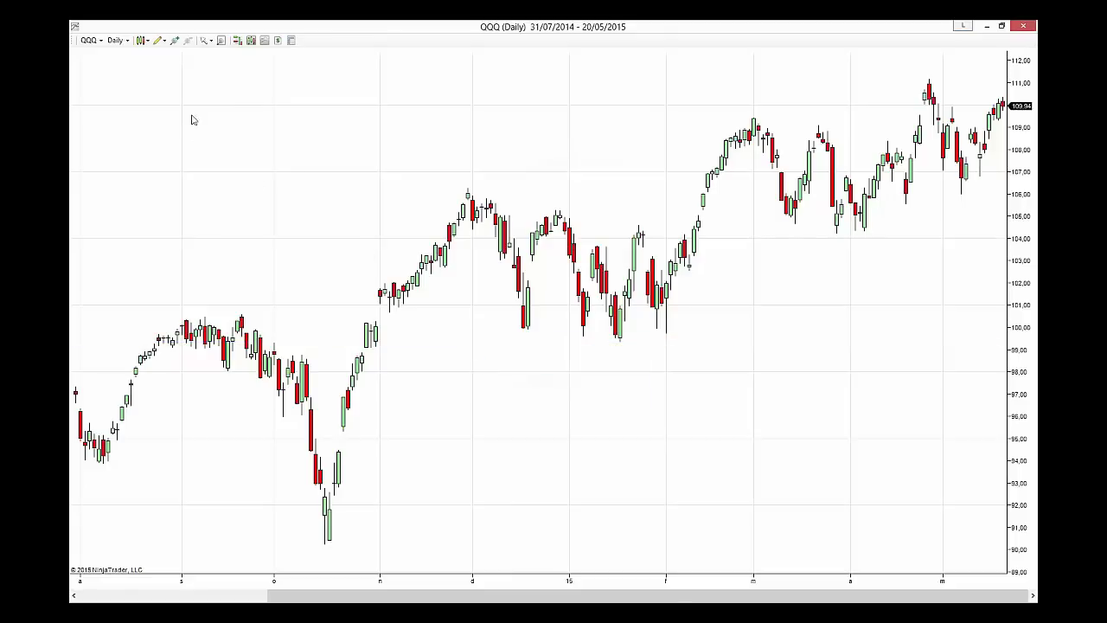
- Draw a rising trend line with the Line tool from the mid-October low at about 90.27 to about 103.37 in early March
left_click(158, 41)
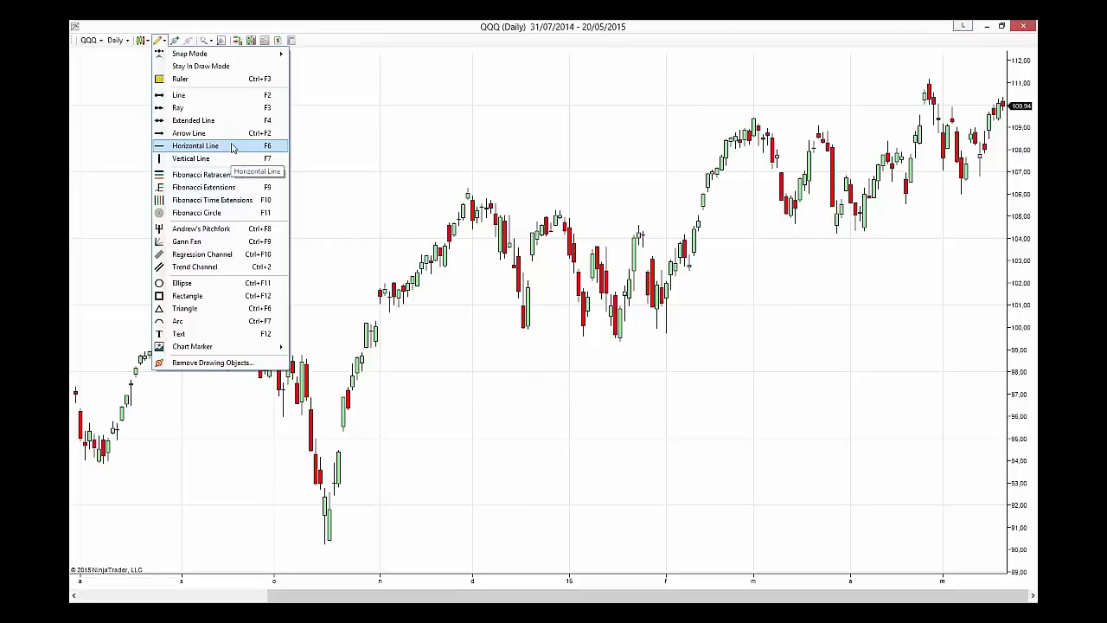
left_click(241, 94)
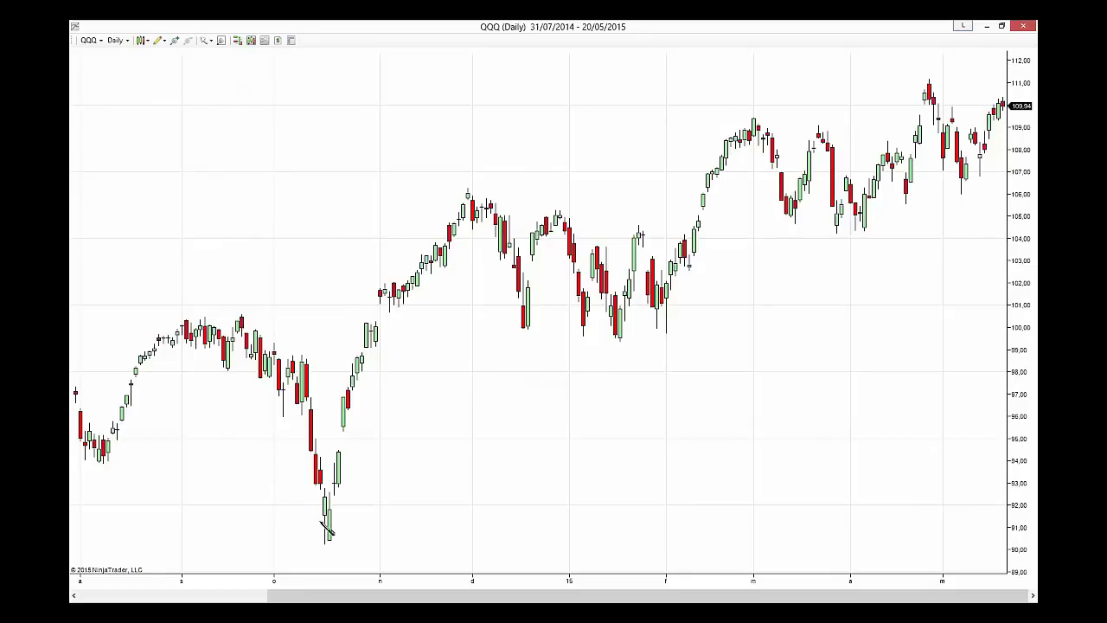
left_click(324, 543)
left_click(753, 253)
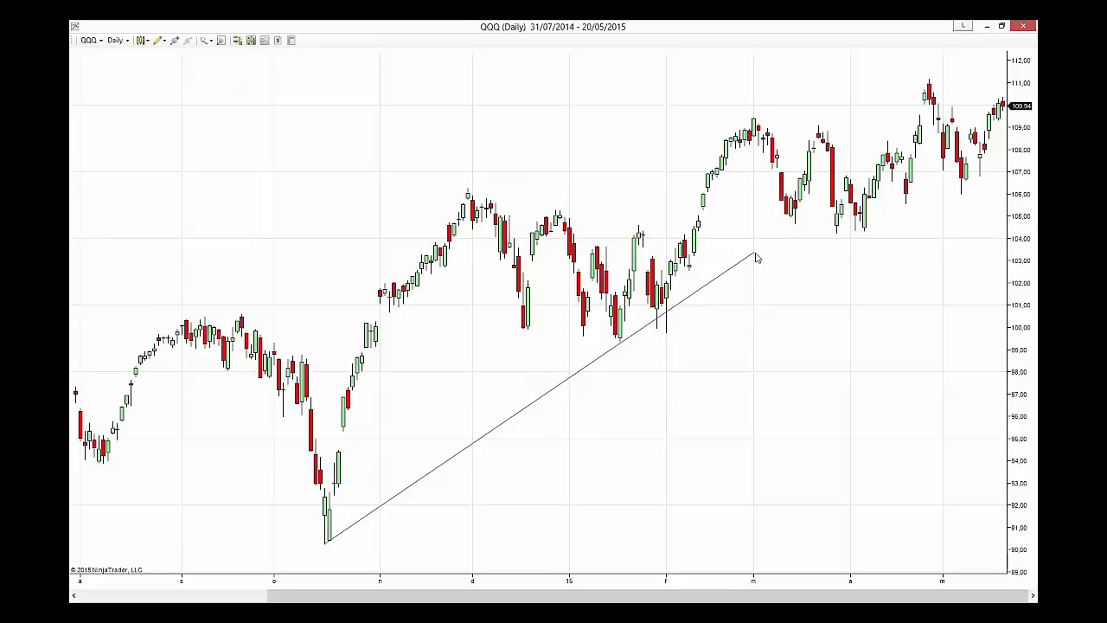
- Set the rising trend line's width to 2, keeping its blue colour
left_click(575, 372)
right_click(575, 372)
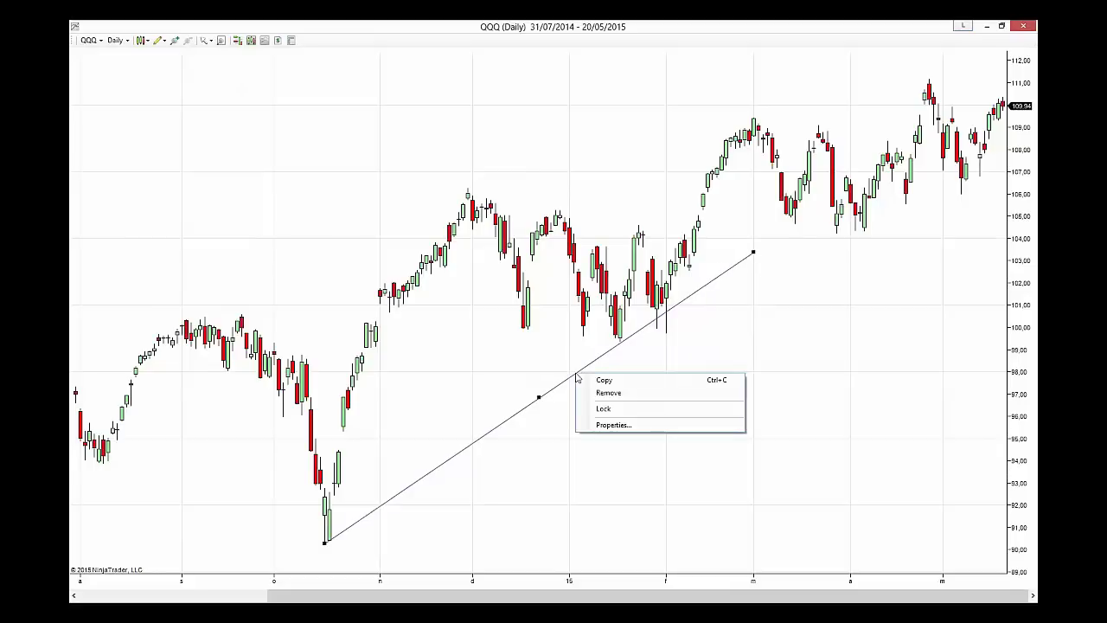
left_click(614, 424)
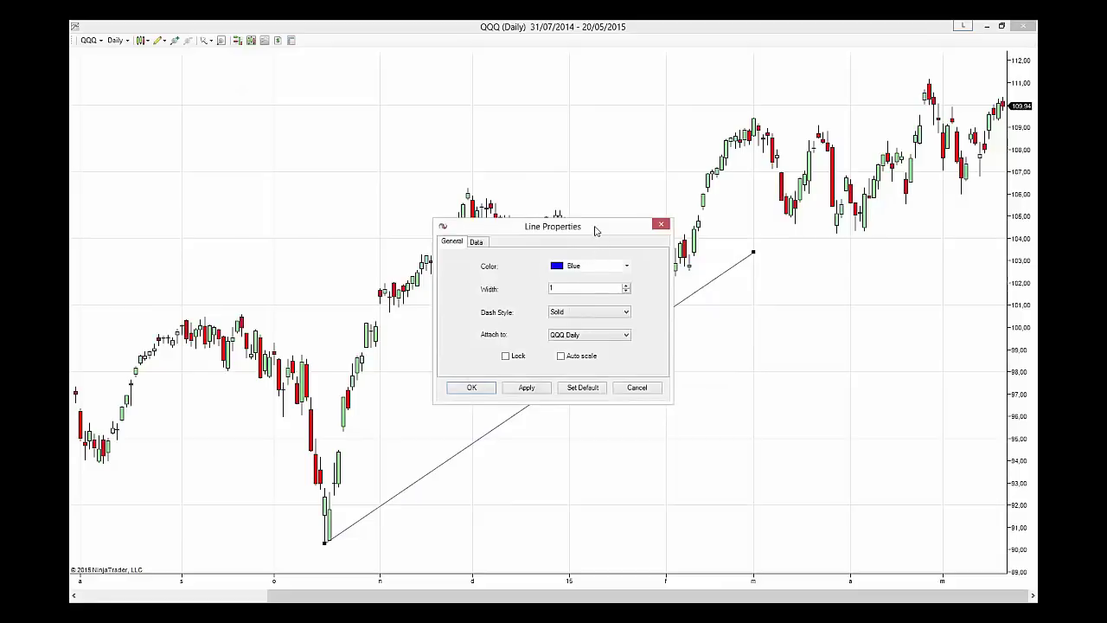
left_click_drag(593, 230, 449, 251)
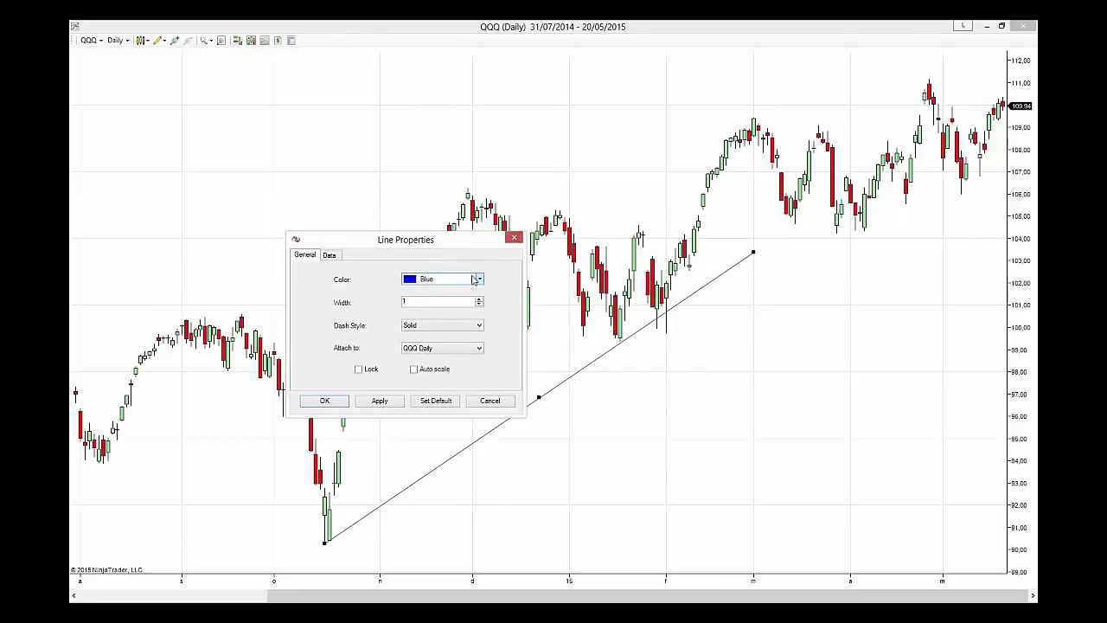
left_click(476, 282)
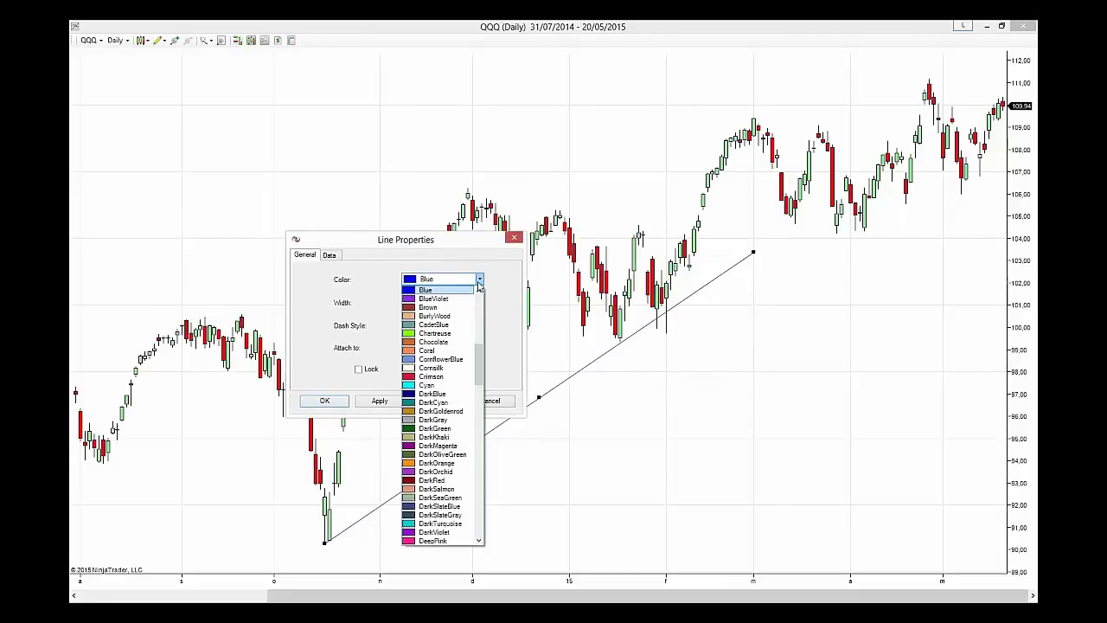
left_click(478, 281)
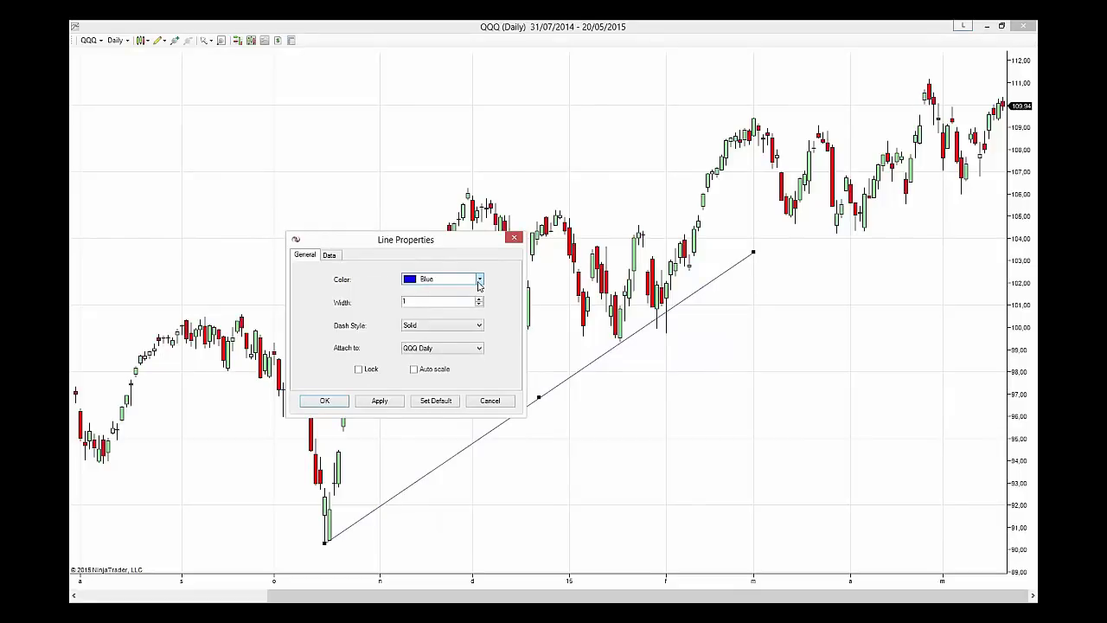
left_click(479, 299)
- Examine the trend line's chart attachment options and its start and end coordinates, then close its properties
left_click(447, 349)
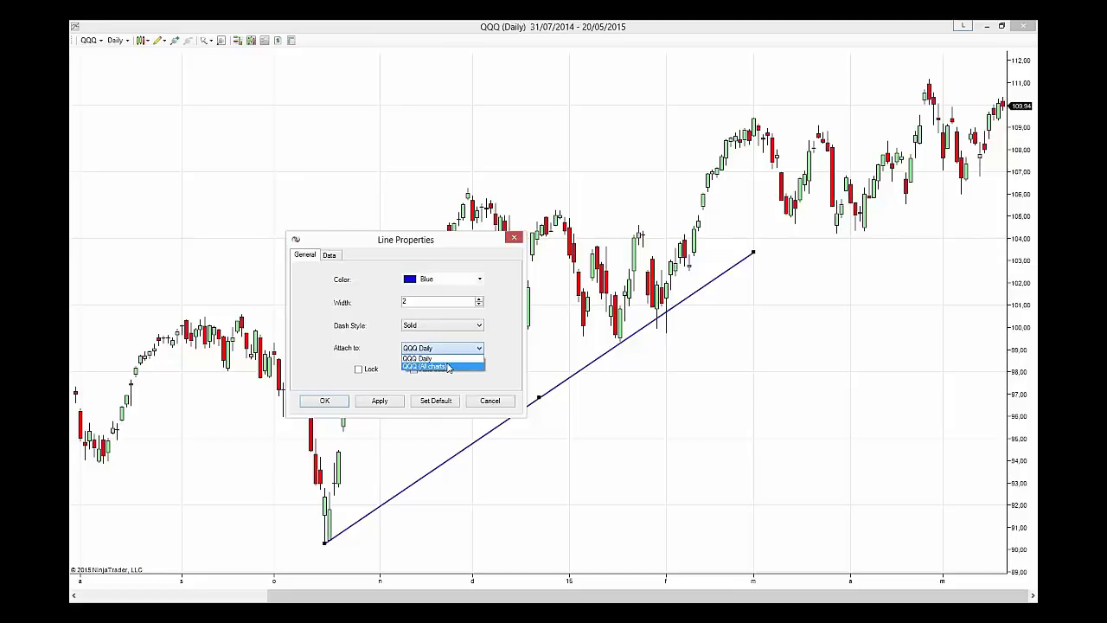
left_click(375, 333)
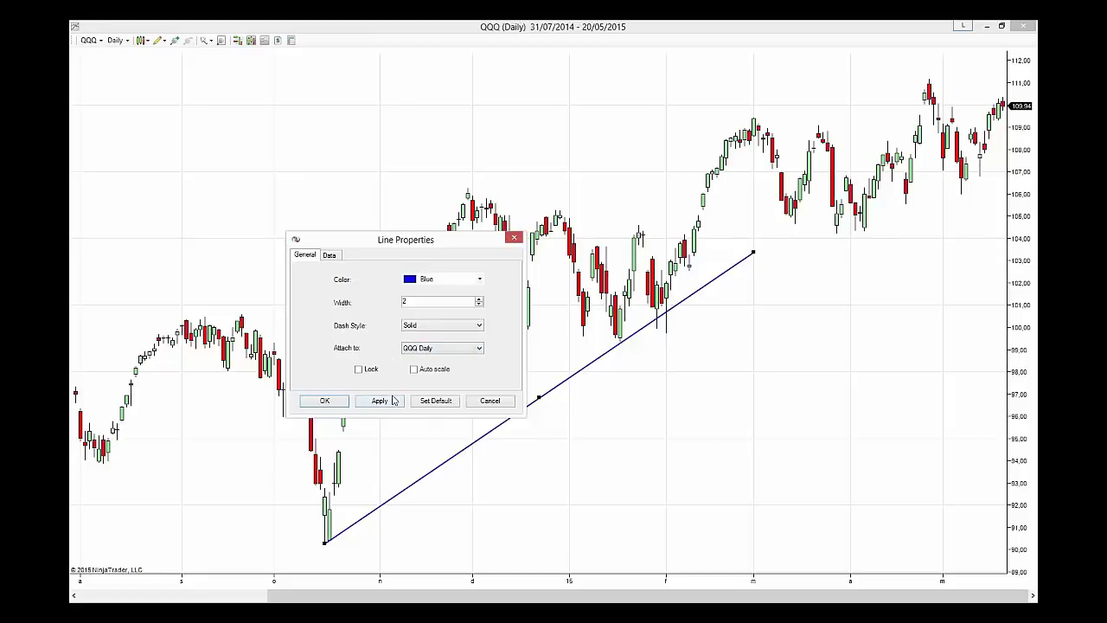
left_click(332, 256)
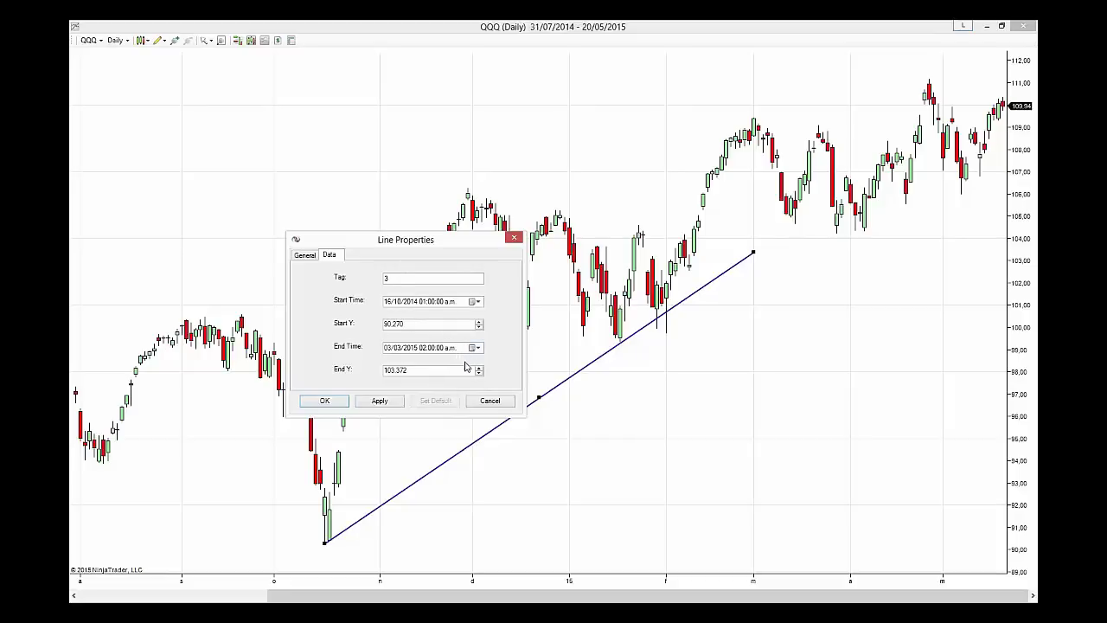
left_click(305, 255)
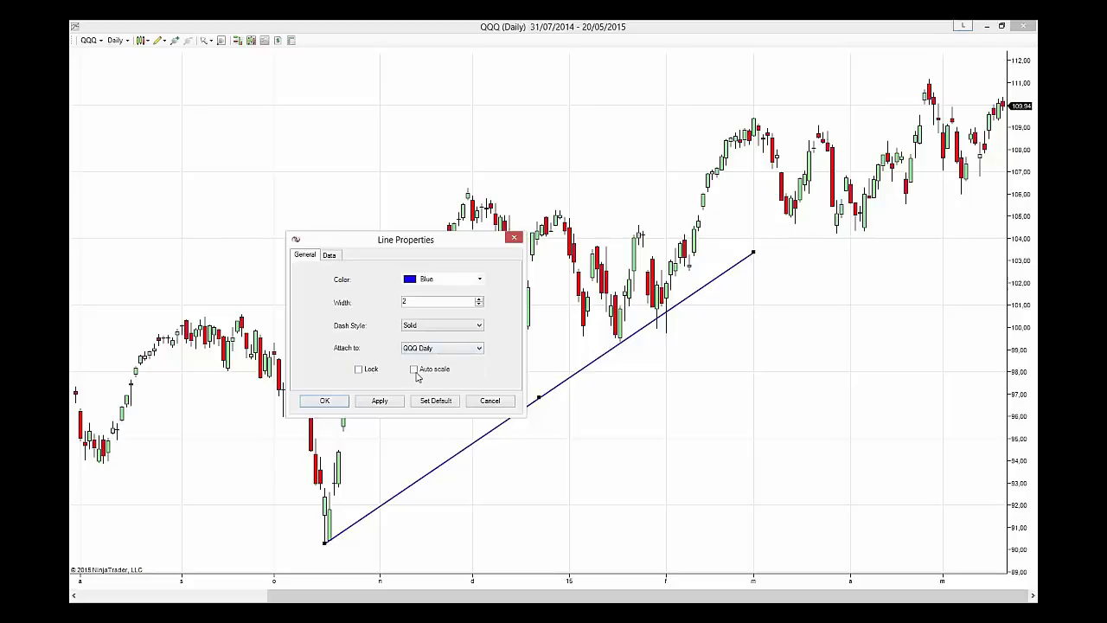
left_click(514, 238)
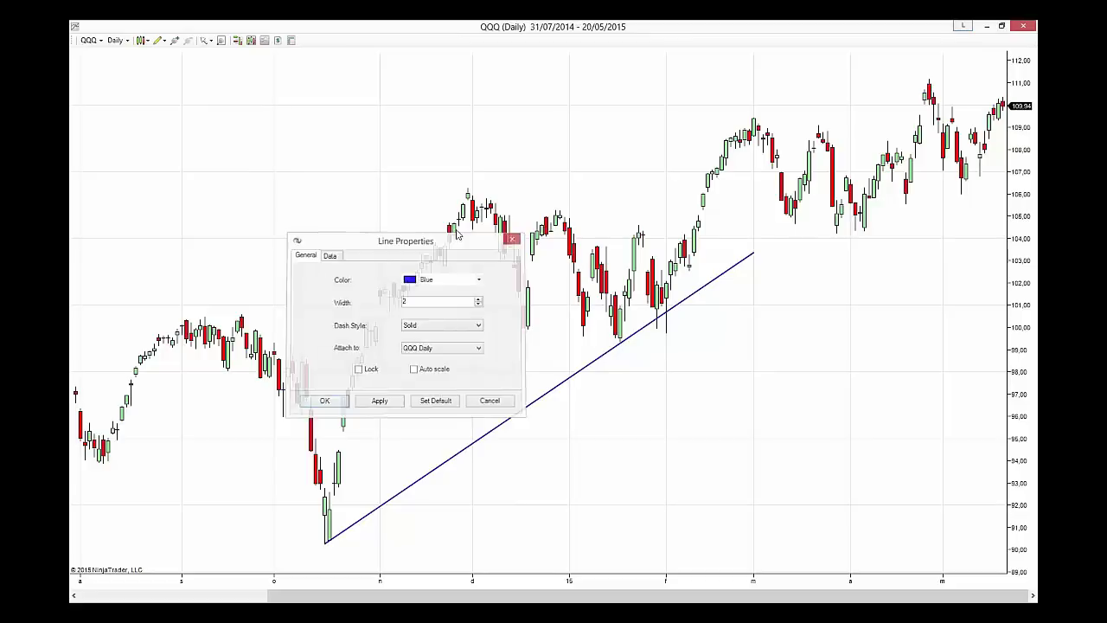
- Draw a ray from the mid-October low at about 90.3 through the late-January high, and shift it below the blue trend line
left_click(145, 41)
left_click(159, 41)
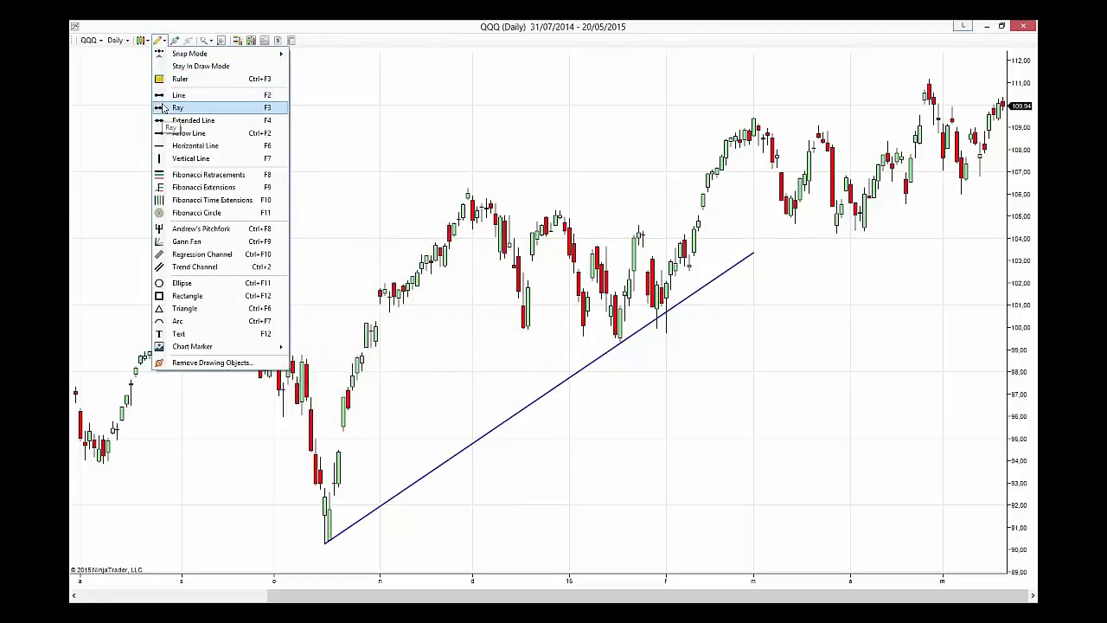
left_click(164, 107)
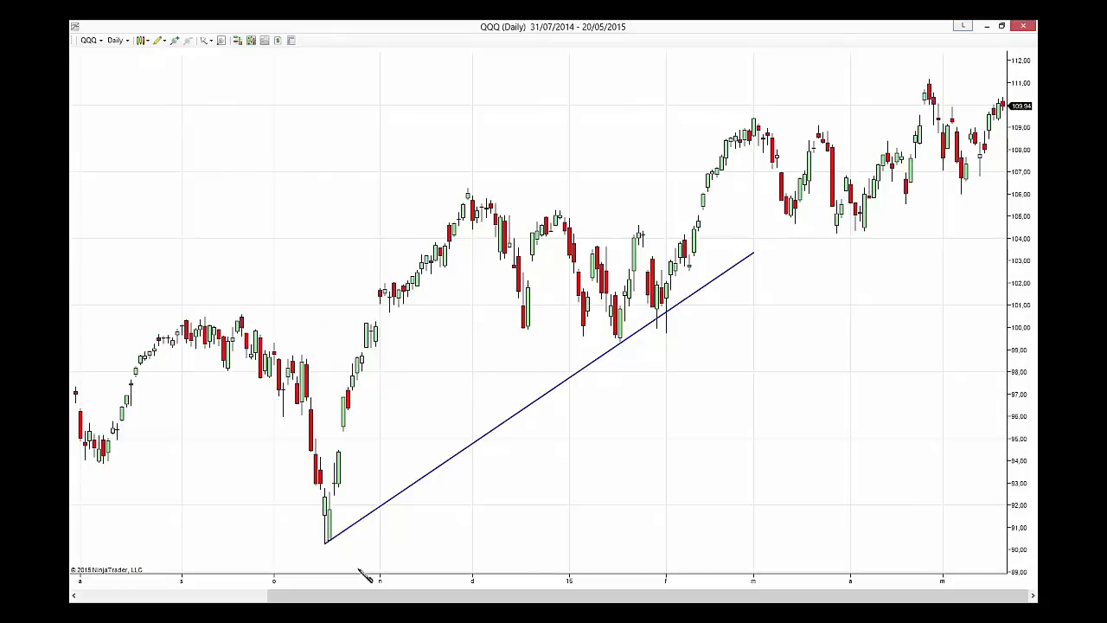
left_click(326, 543)
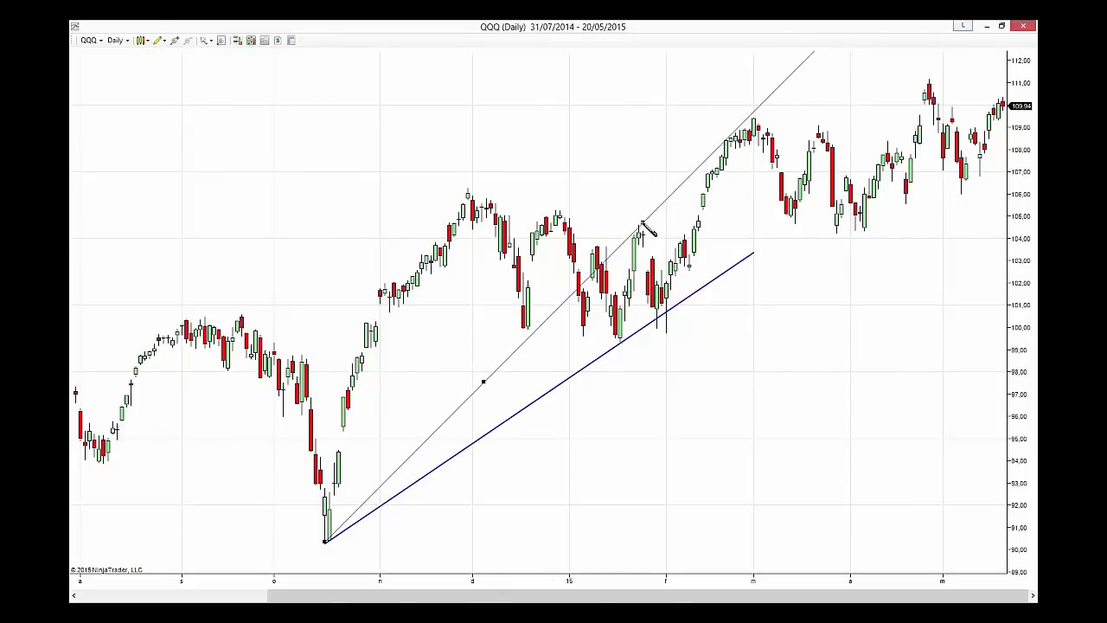
left_click(642, 218)
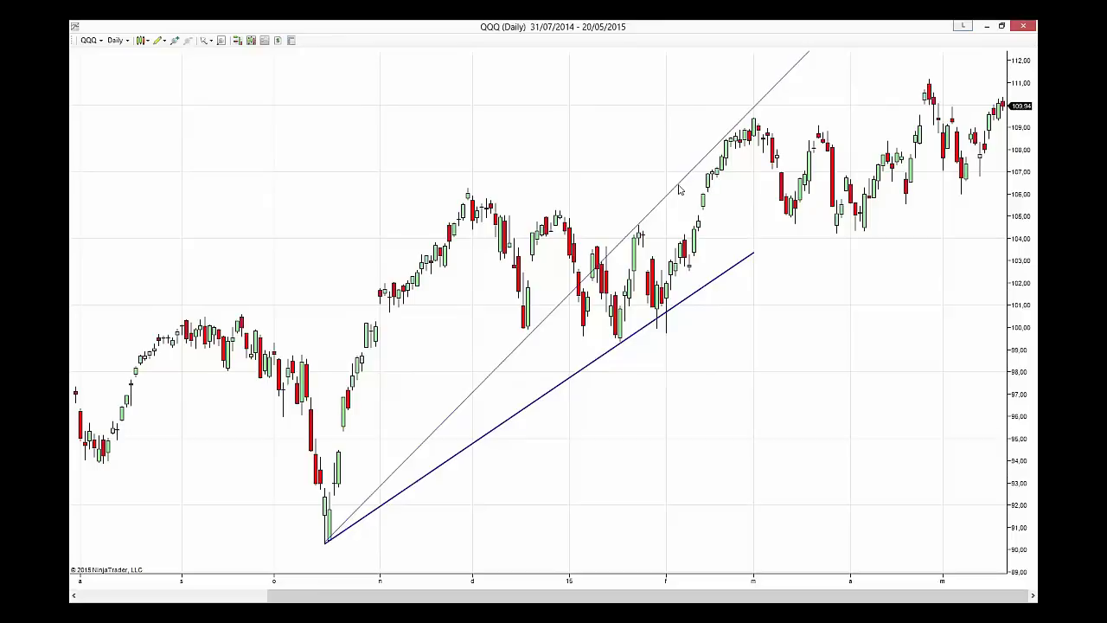
left_click_drag(679, 185, 698, 372)
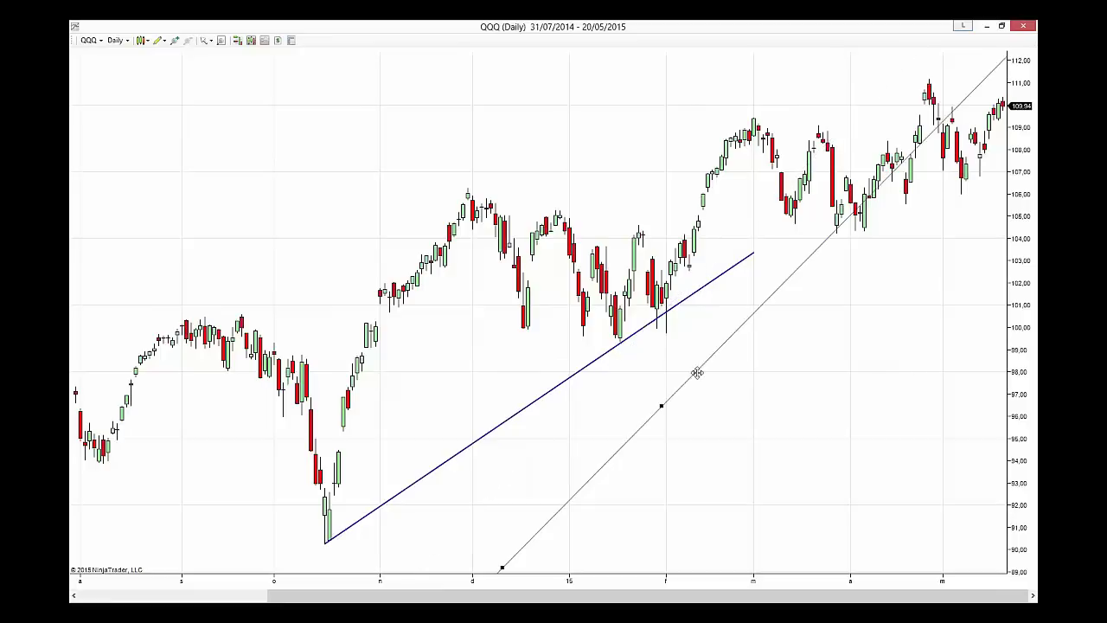
- Draw a descending ray from the early-December high at about 106.2 through the decline at the start of January
left_click(159, 40)
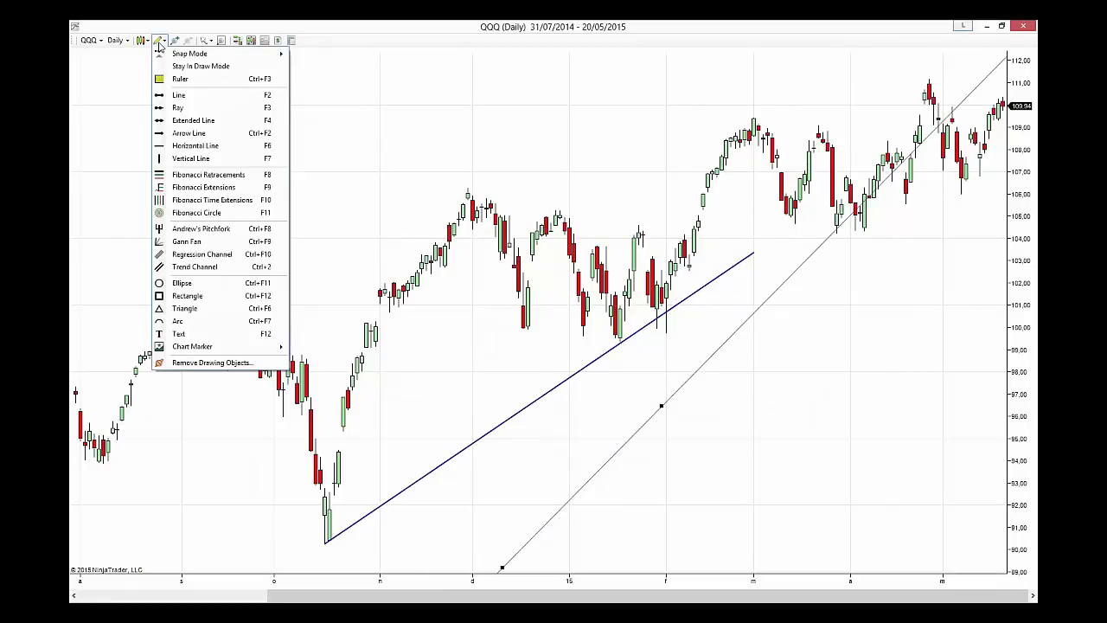
left_click(213, 109)
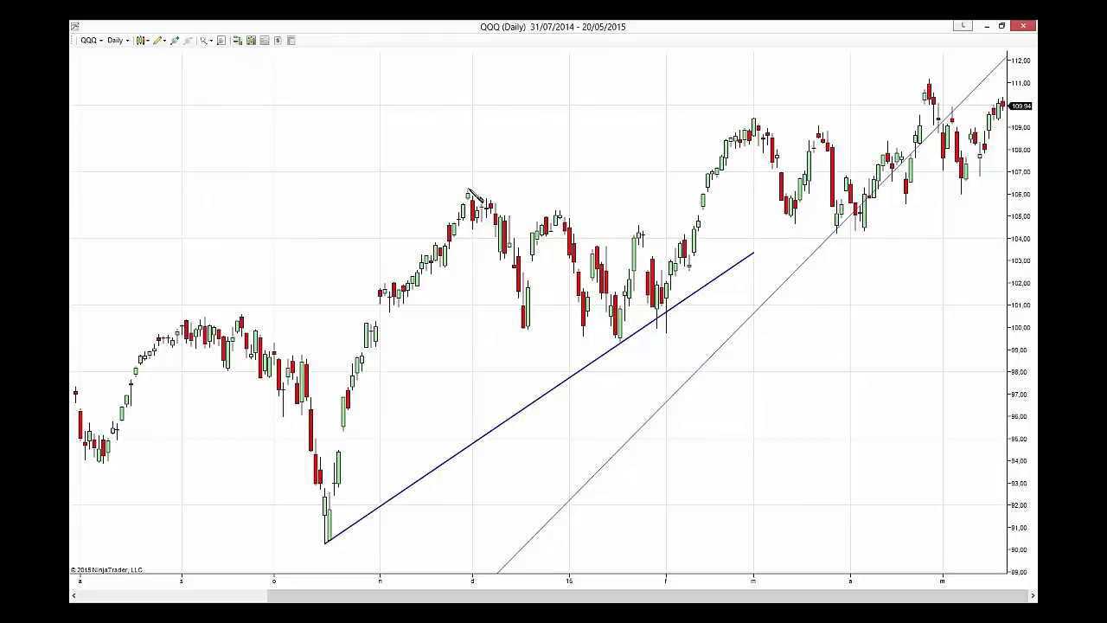
left_click(468, 189)
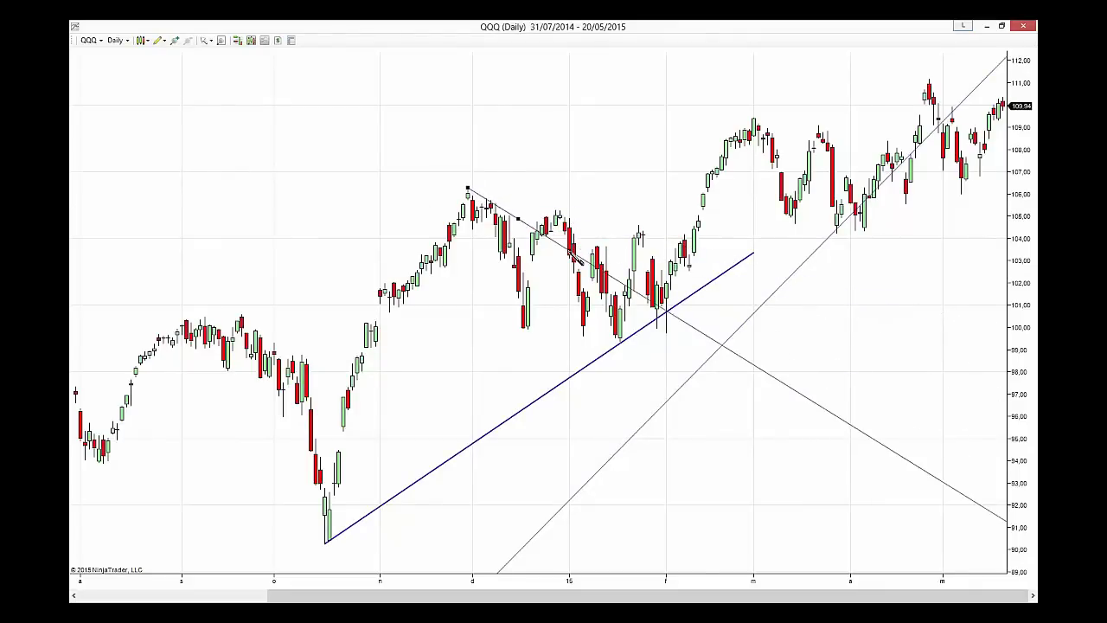
left_click(577, 260)
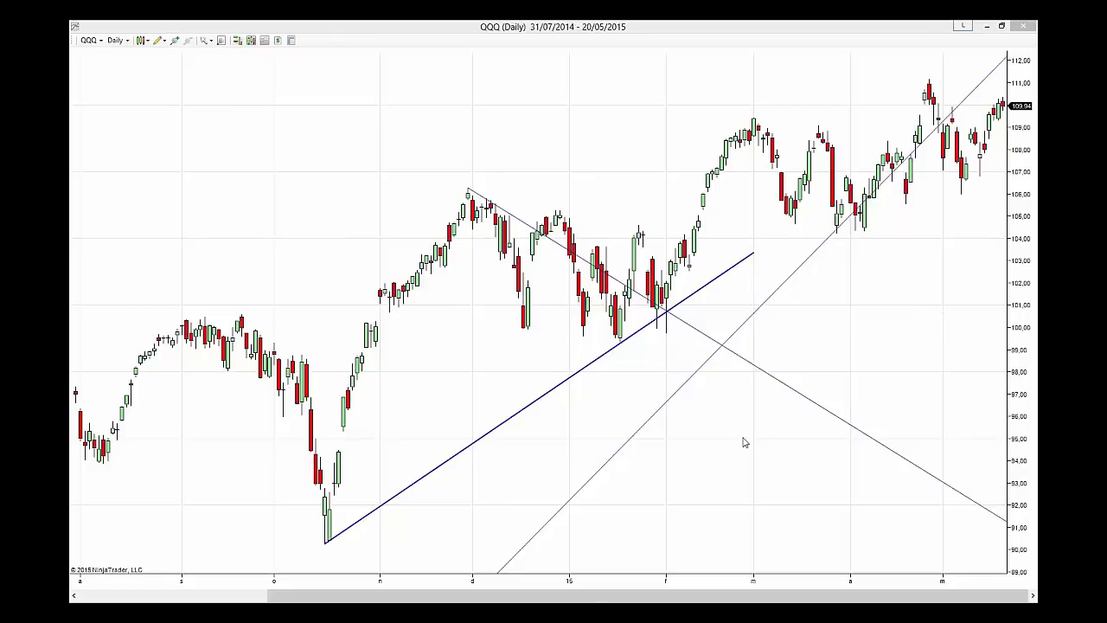
- Remove the descending ray, the blue trend line and the remaining rising ray from the QQQ chart
left_click(670, 309)
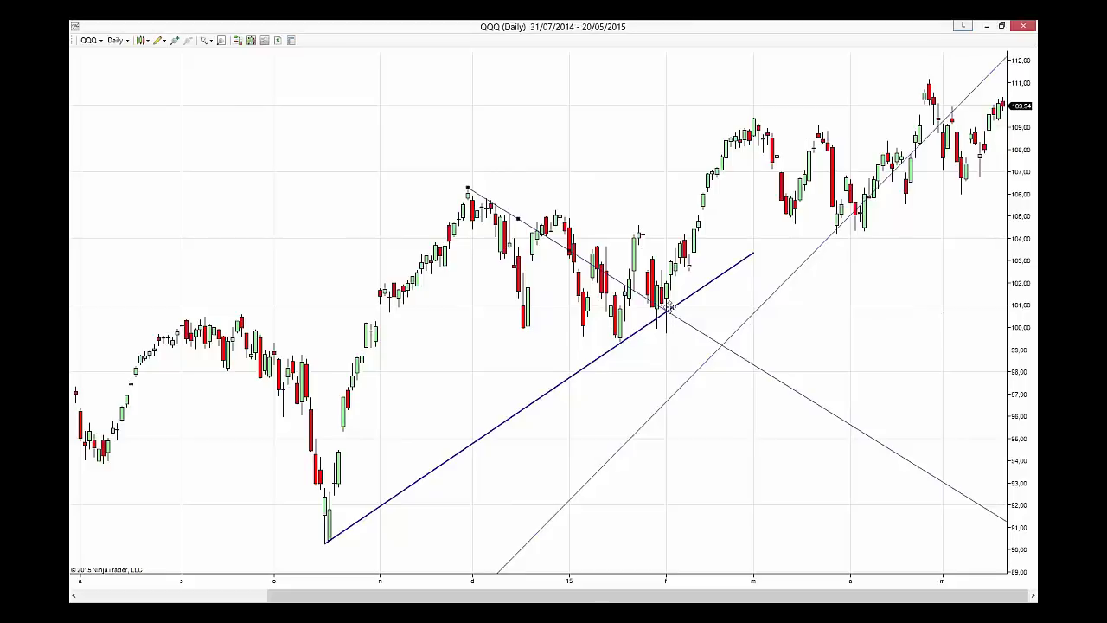
key("Delete")
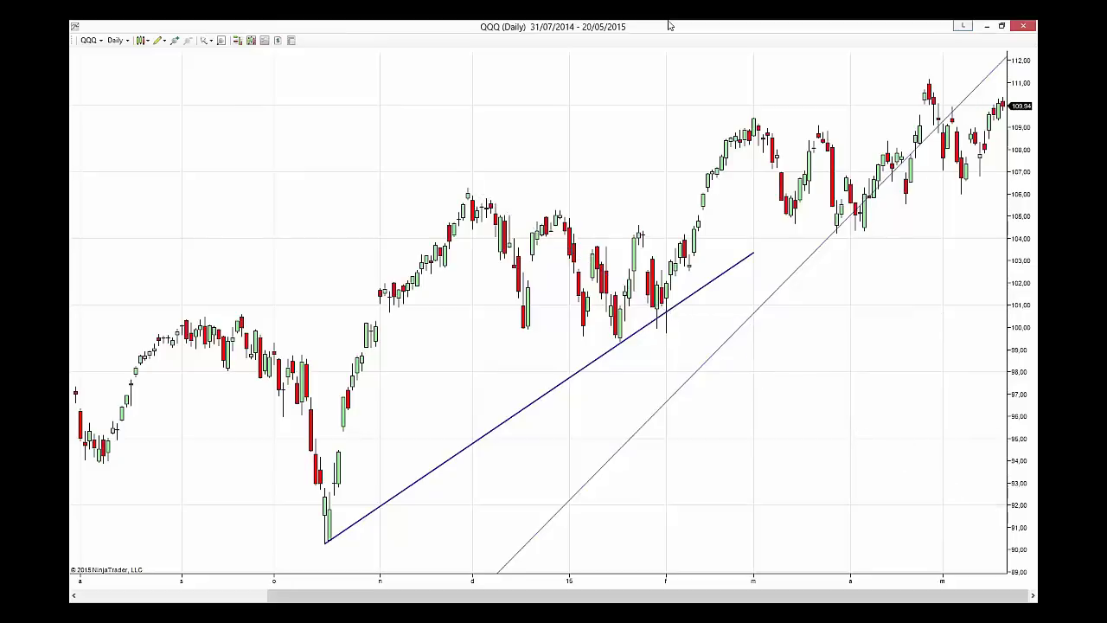
left_click(699, 290)
right_click(699, 290)
left_click(731, 310)
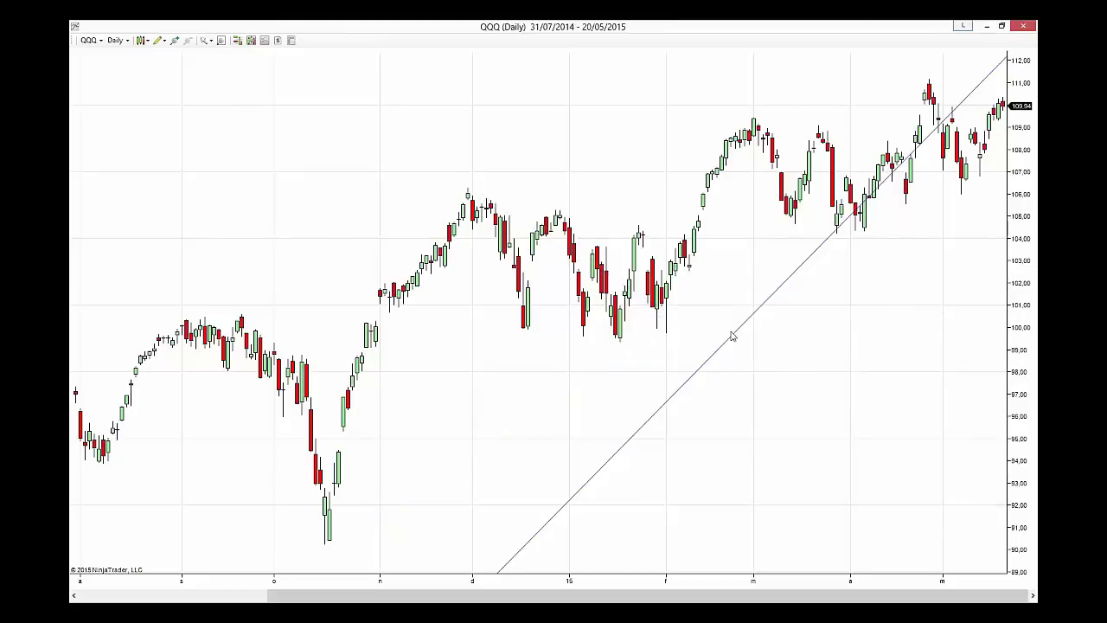
left_click(735, 333)
right_click(734, 333)
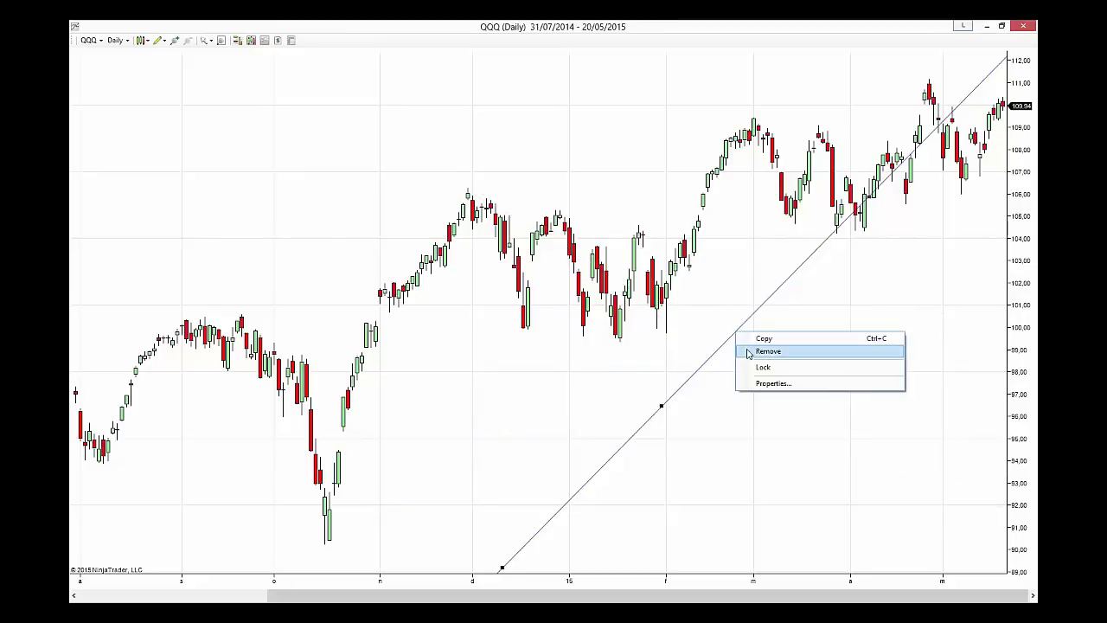
left_click(745, 351)
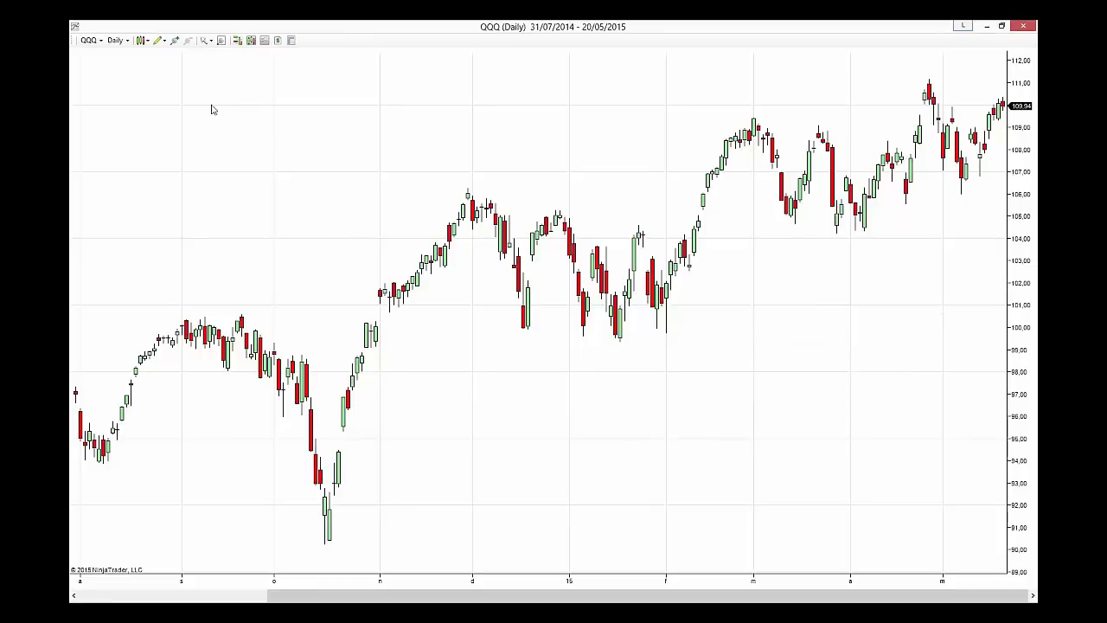
- Draw Fibonacci retracements from the mid-October low at 90.27 to the early-December high at 106.23
left_click(161, 42)
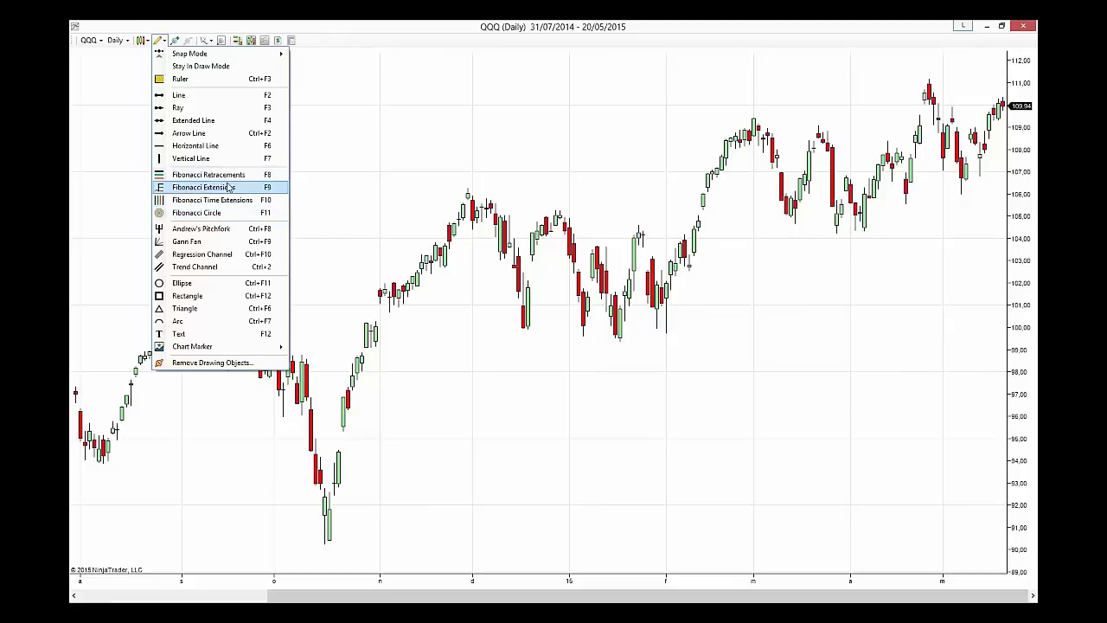
left_click(229, 179)
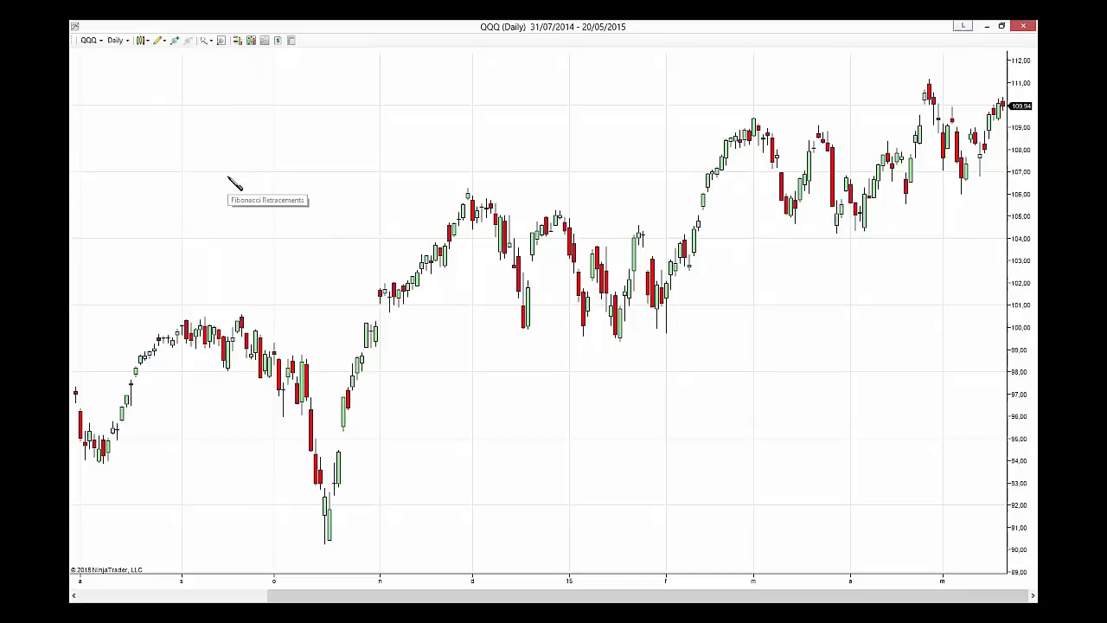
left_click(326, 544)
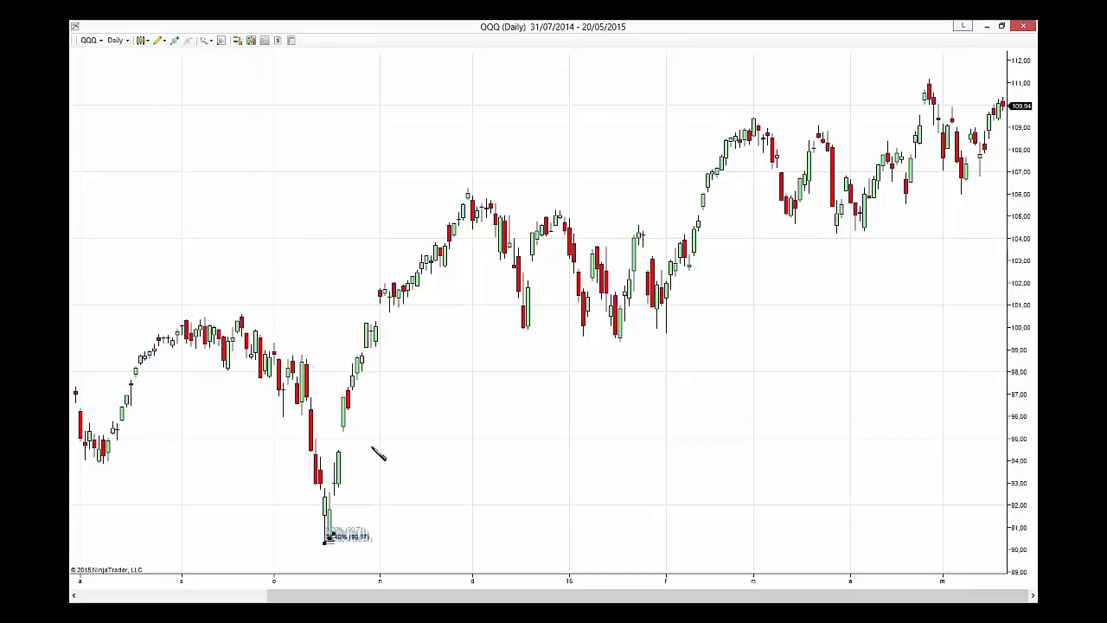
left_click(468, 190)
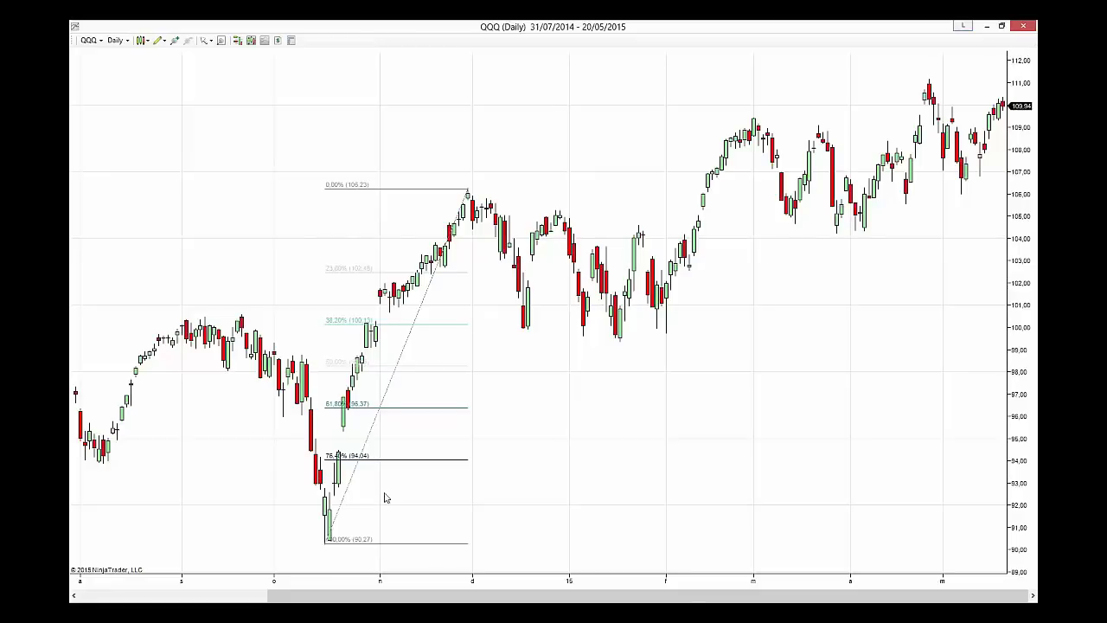
left_click(158, 41)
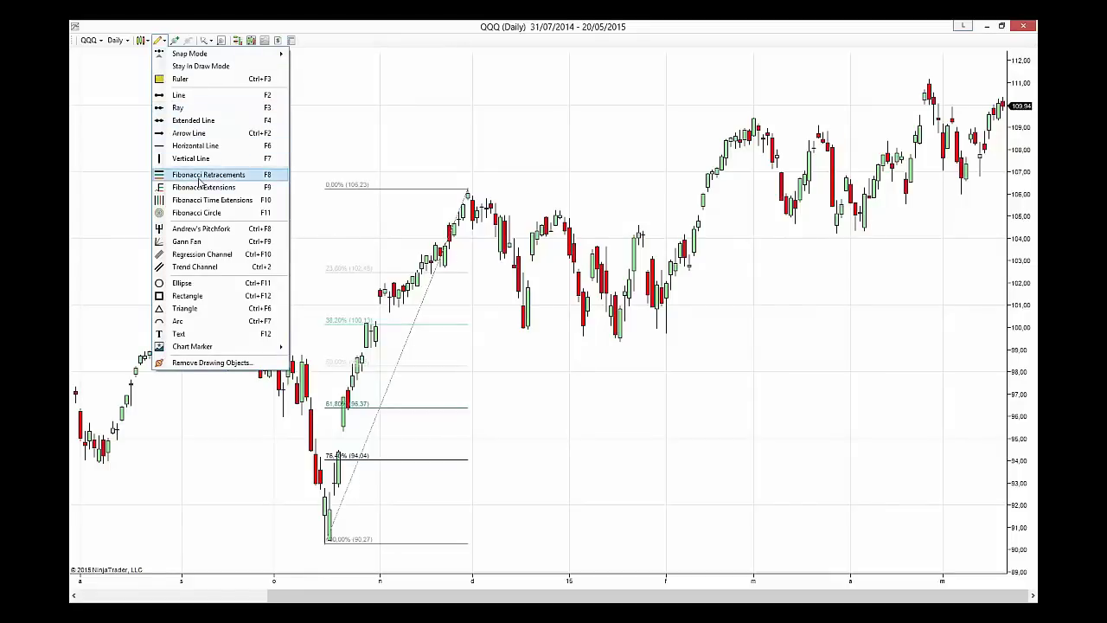
left_click(314, 491)
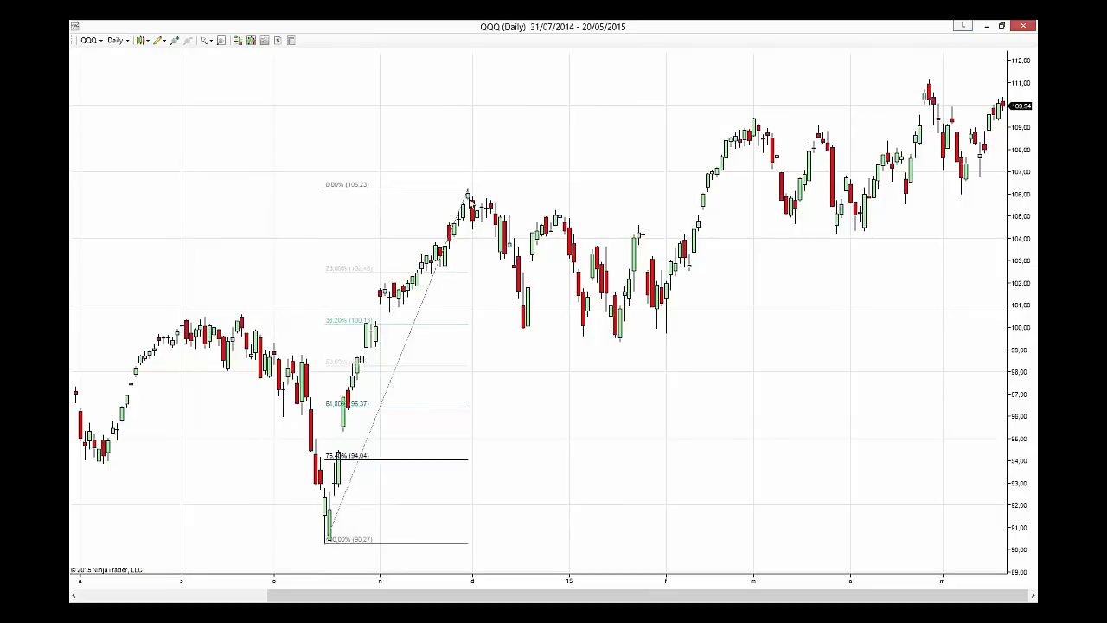
- Deactivate the 23.6% level in the Fibonacci retracement's properties and apply the change
left_click(402, 355)
right_click(402, 355)
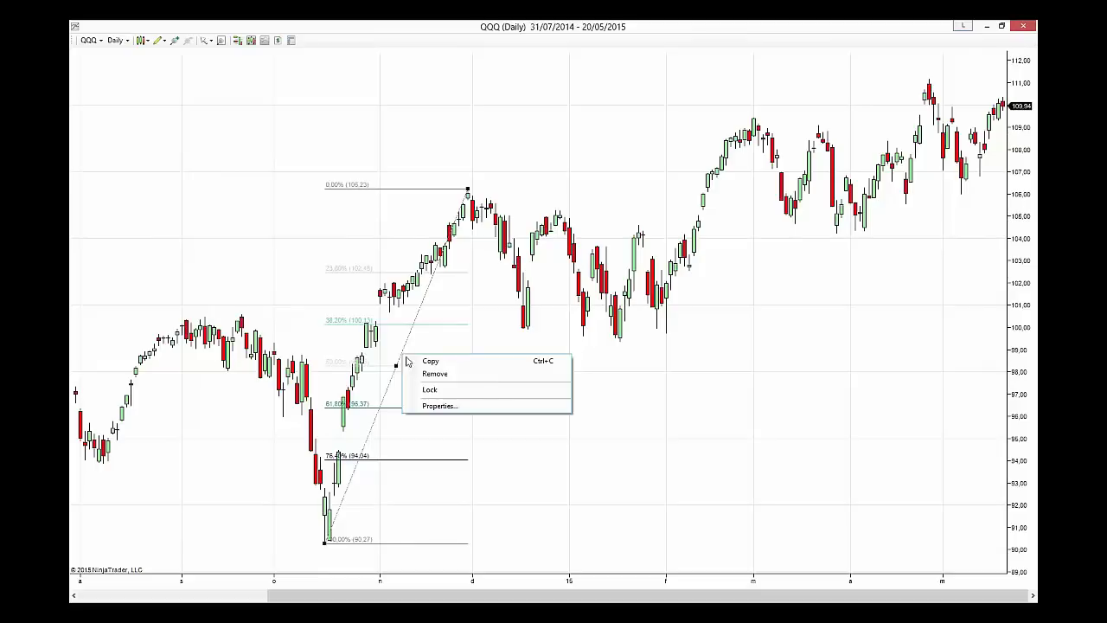
left_click(442, 409)
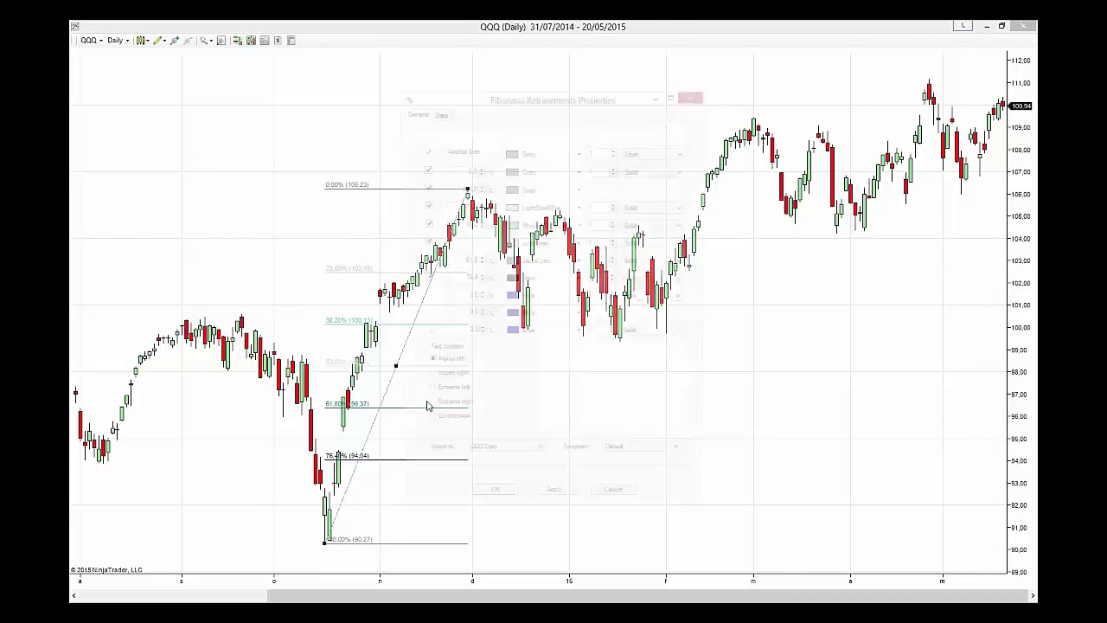
left_click_drag(580, 105, 663, 117)
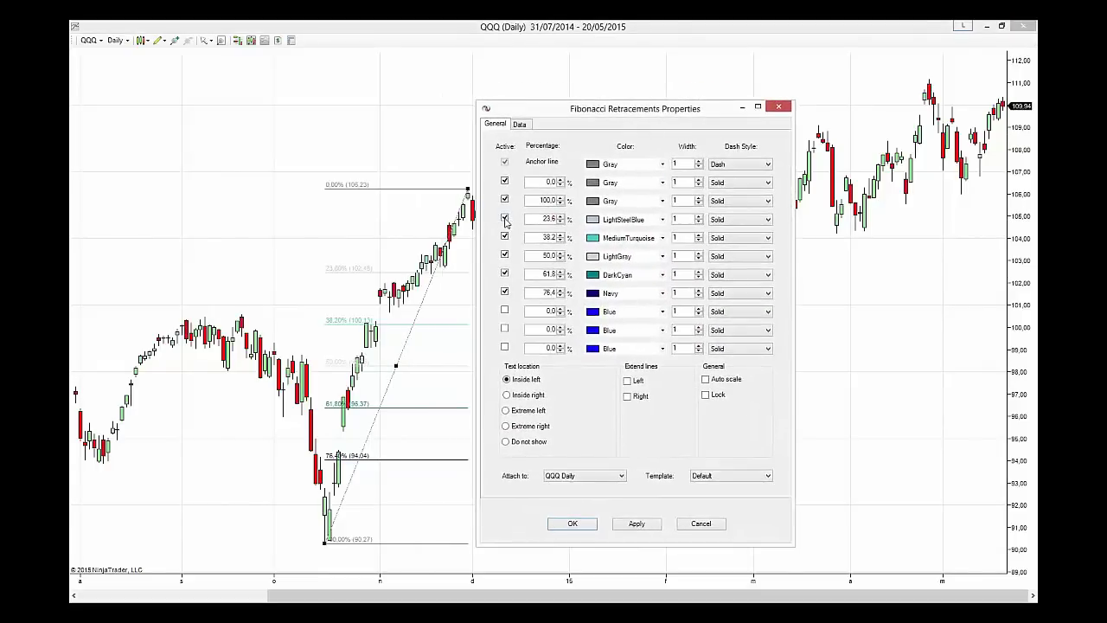
left_click(505, 220)
left_click(640, 526)
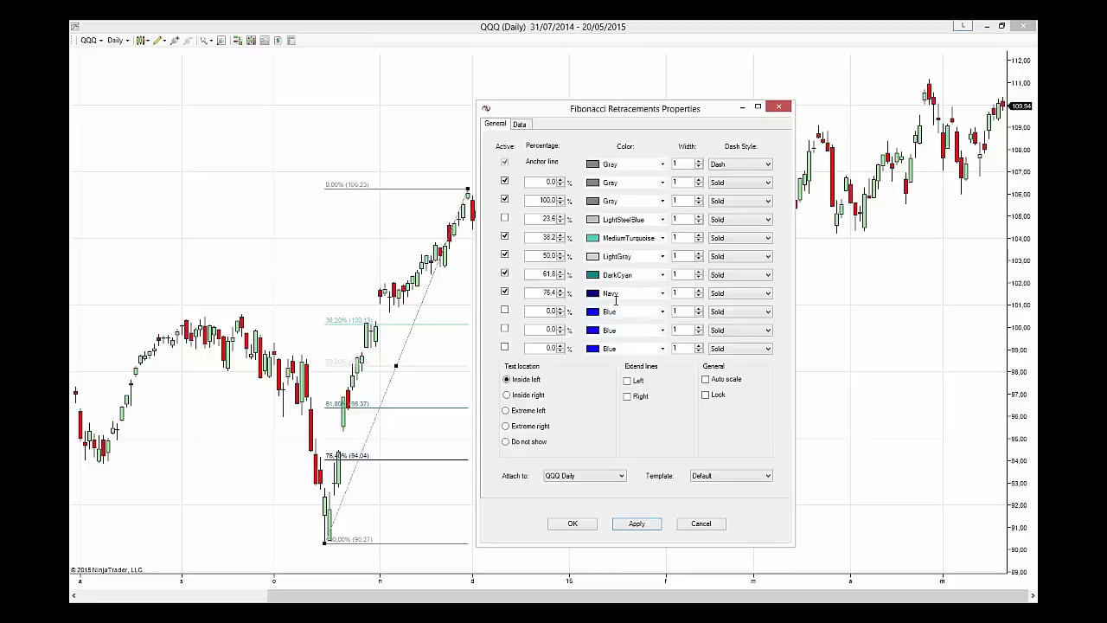
- Color the retracement's 38.2% level Olive, the 100% level LightCoral and the 0% level Lime, and apply the colors
left_click(630, 238)
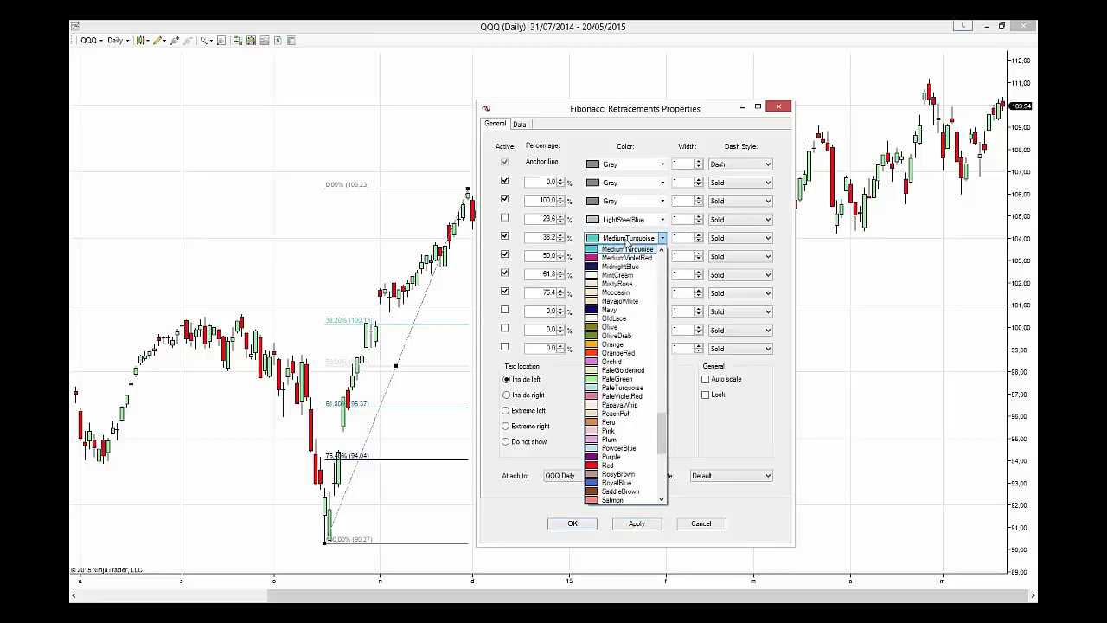
left_click(615, 327)
left_click(621, 200)
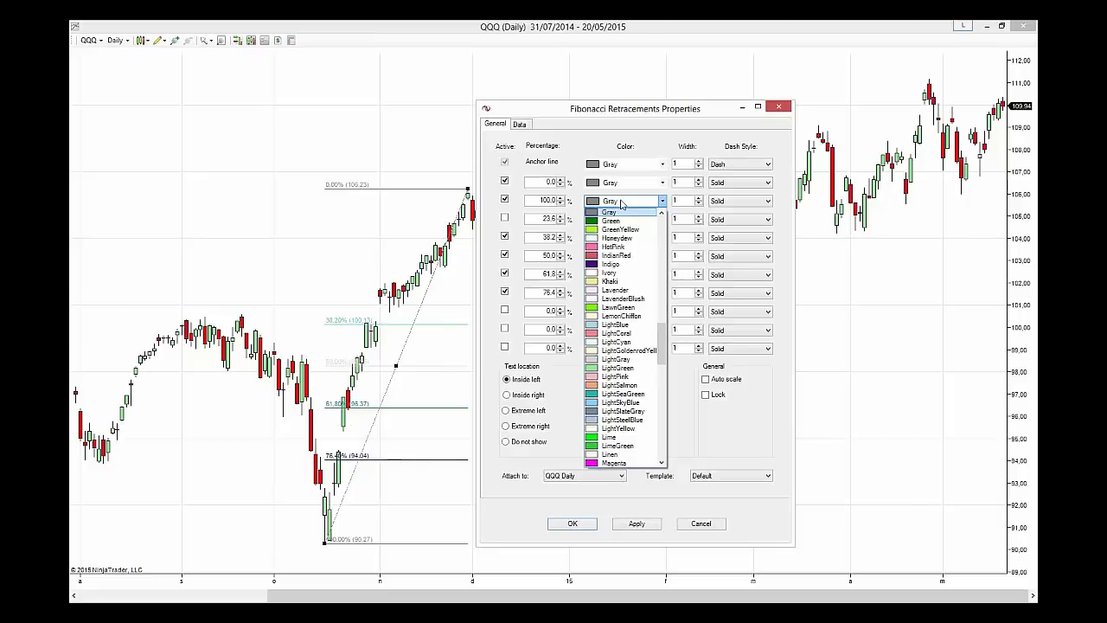
left_click(614, 291)
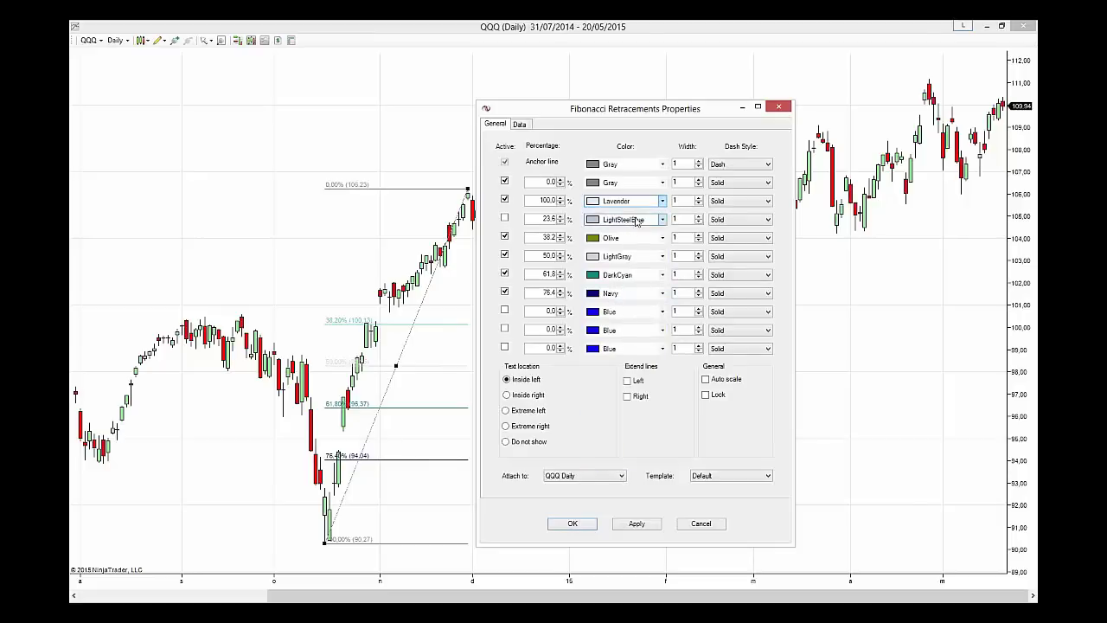
left_click(662, 201)
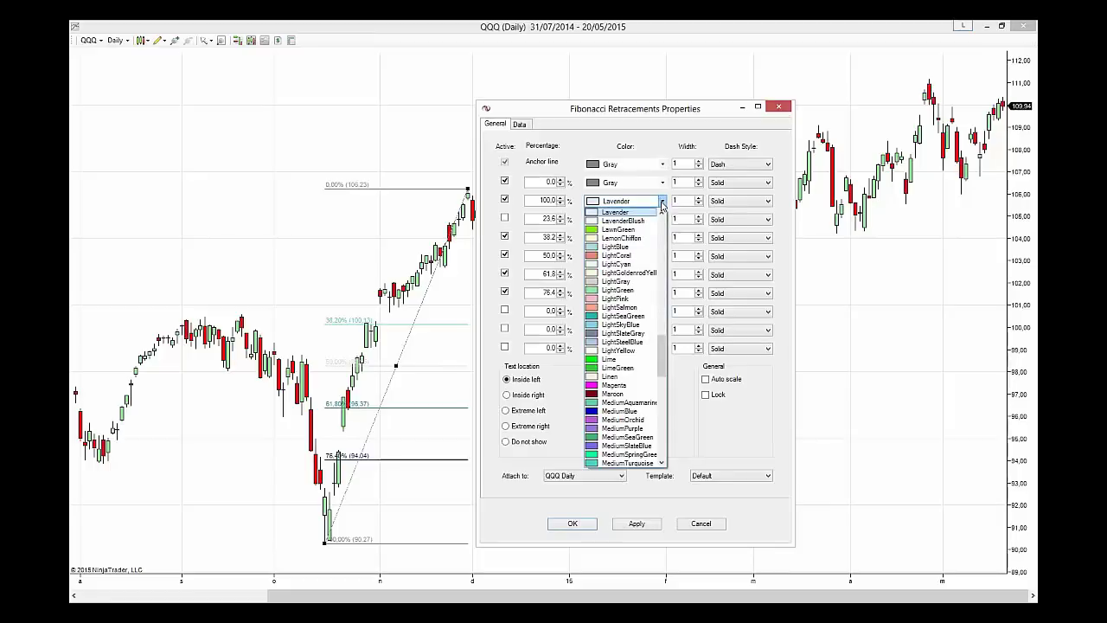
left_click(617, 255)
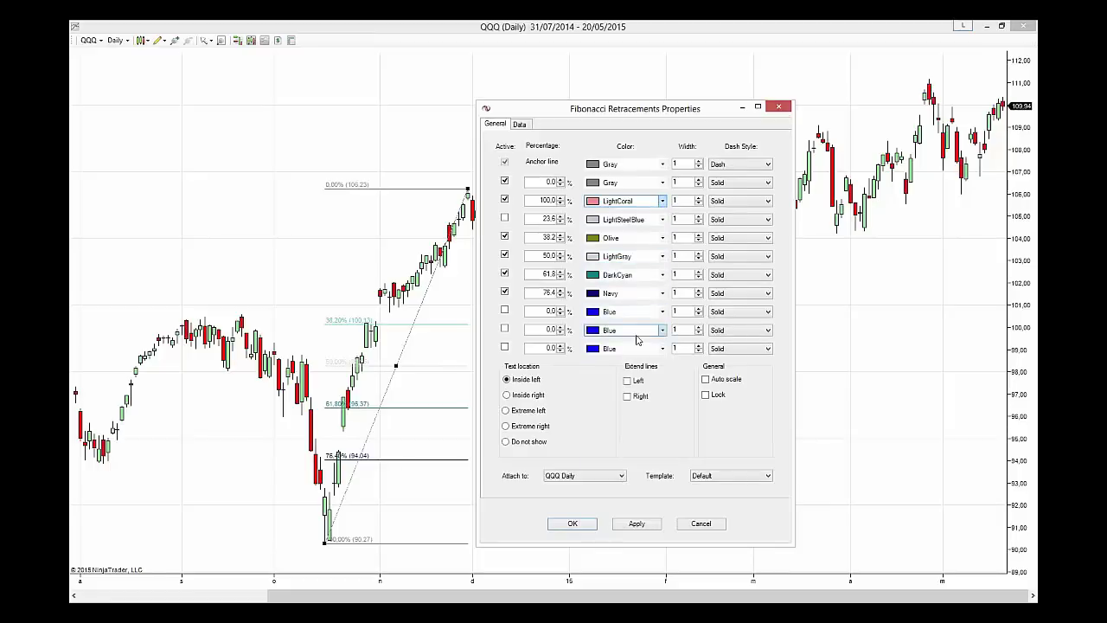
left_click(626, 183)
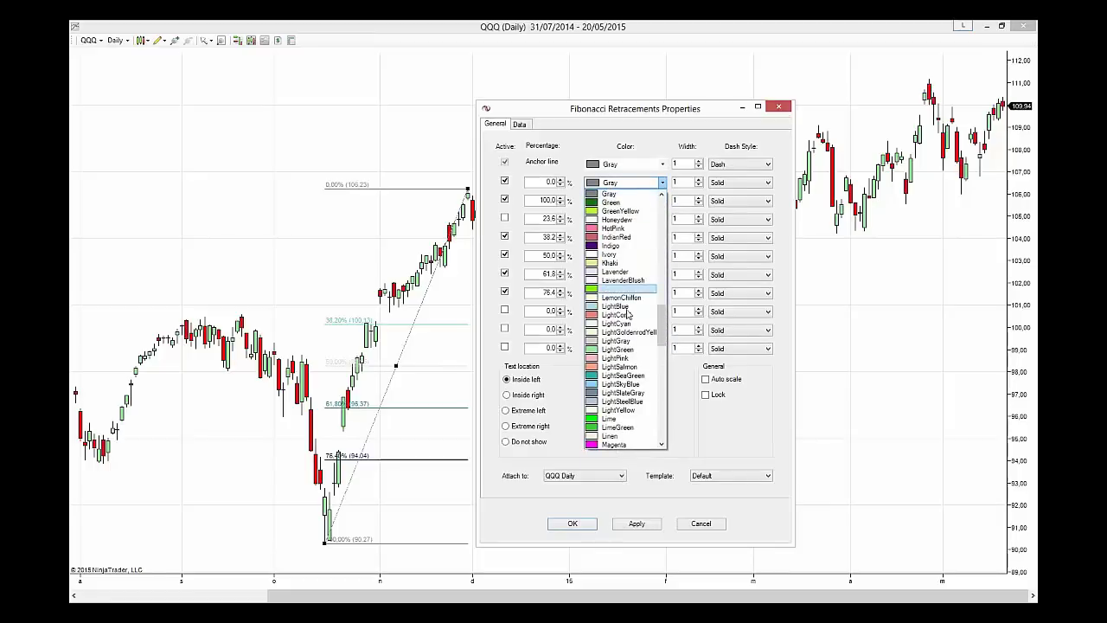
left_click(628, 420)
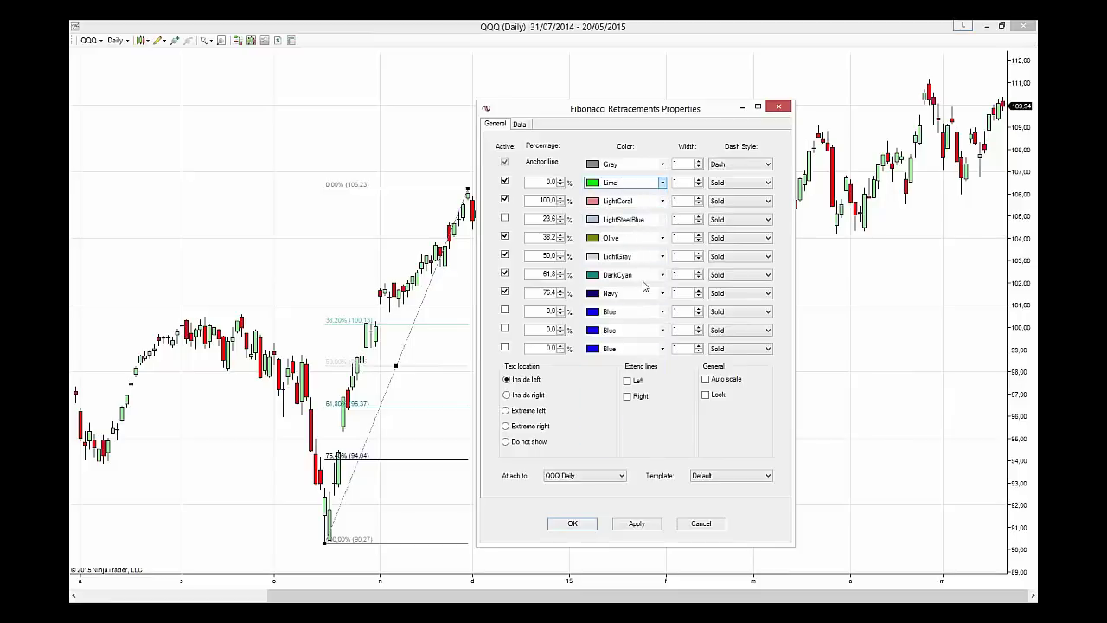
left_click(629, 524)
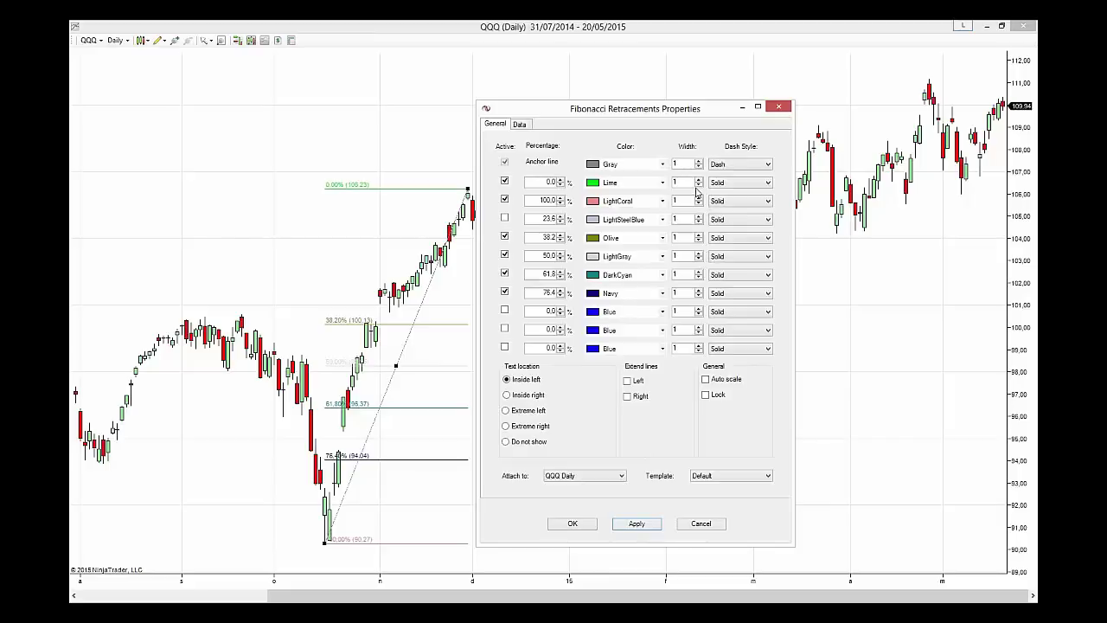
- Set the line width to 2 for the 0, 100, 38.2, 50, 61.8 and 76.4% retracement levels and apply it
left_click(698, 234)
left_click(698, 271)
left_click(698, 289)
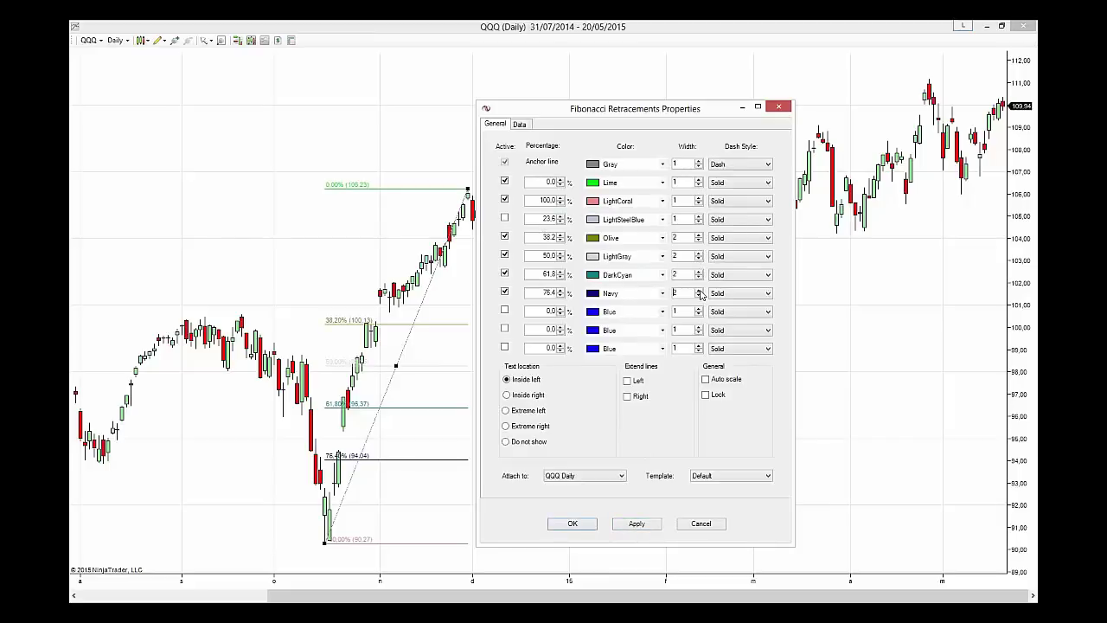
left_click(698, 180)
left_click(698, 197)
left_click(633, 525)
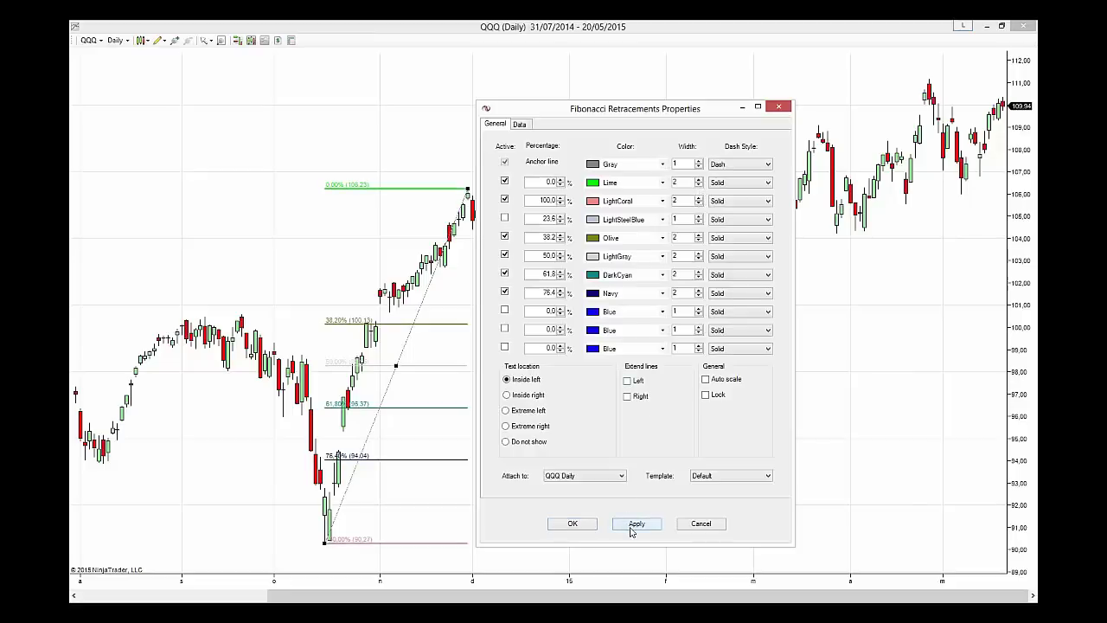
- Extend the Fibonacci retracement lines to the right, keeping the 0% level's Solid dash style
left_click(729, 185)
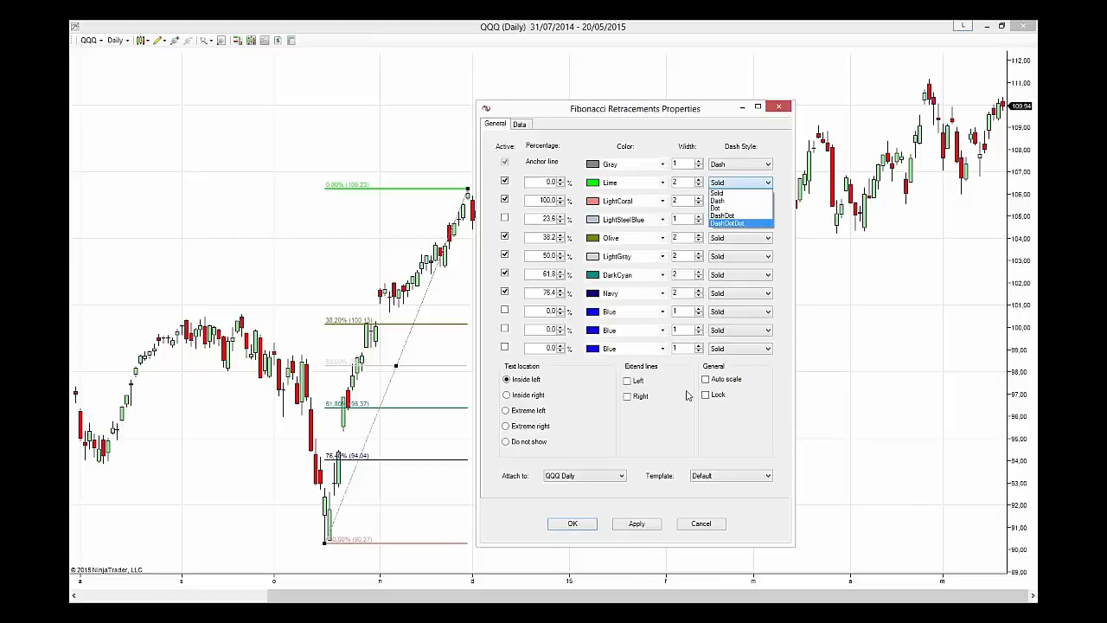
left_click(632, 399)
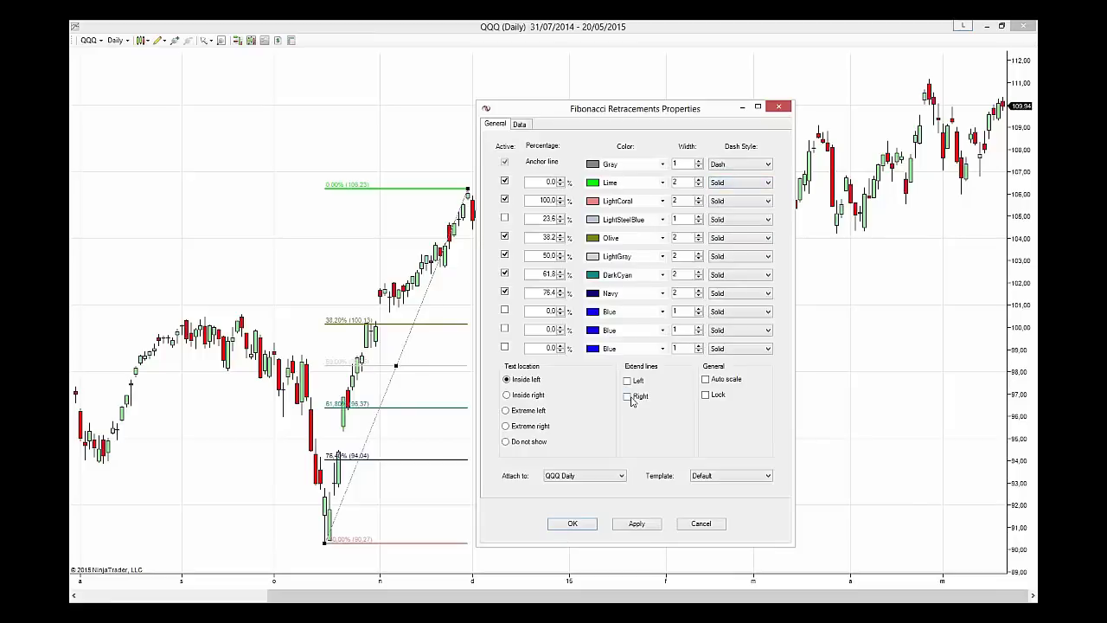
left_click(633, 399)
left_click(635, 526)
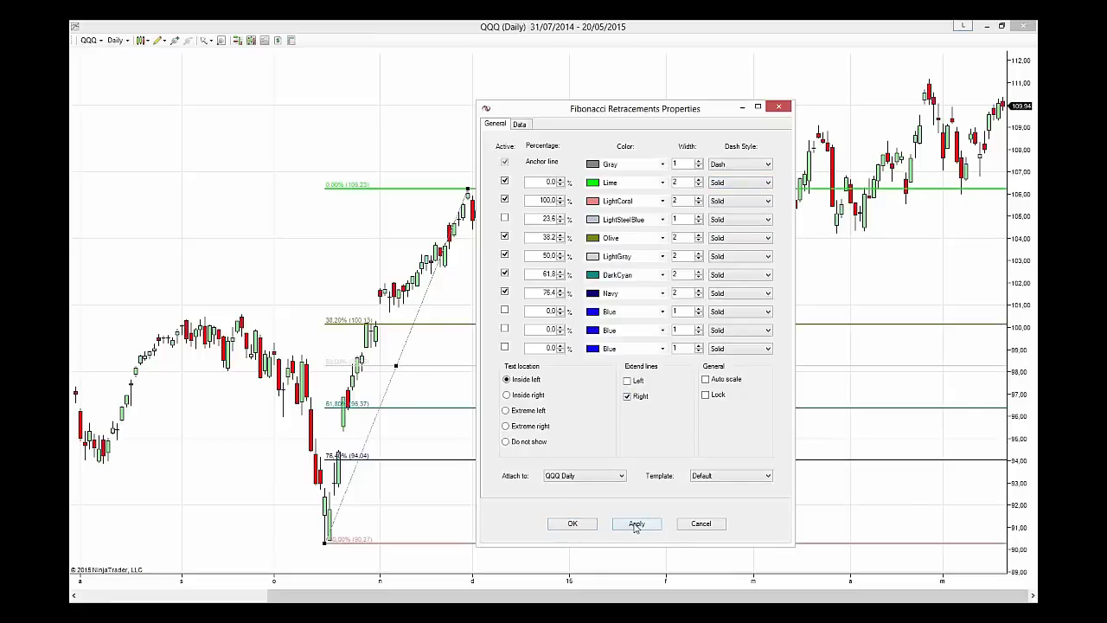
- Try the Do not show and Inside left text locations for the retracement labels, and apply Inside right
left_click(518, 442)
left_click(629, 524)
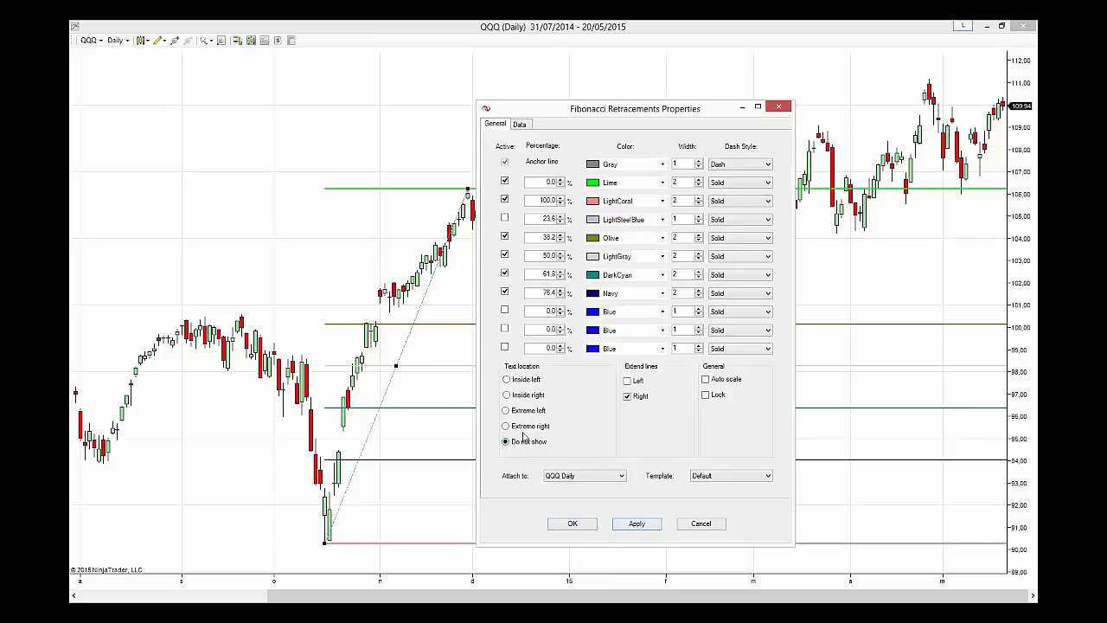
left_click(524, 384)
left_click(634, 526)
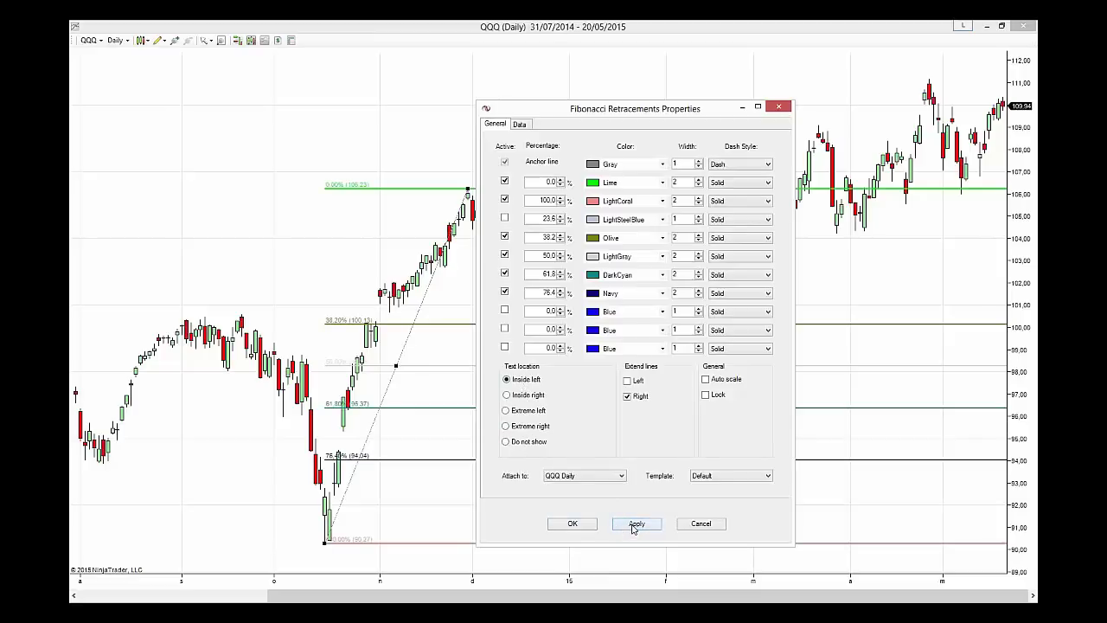
left_click(529, 396)
left_click(634, 525)
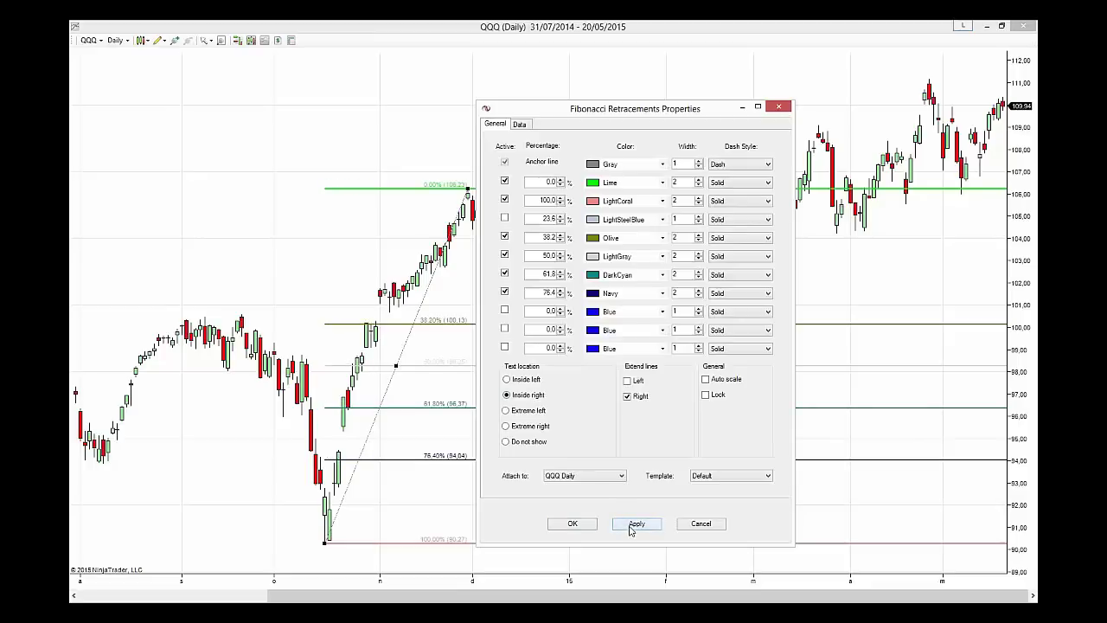
- Set the Fibonacci retracement's text location to Extreme right, apply it and dismiss its properties
left_click(531, 427)
left_click(634, 525)
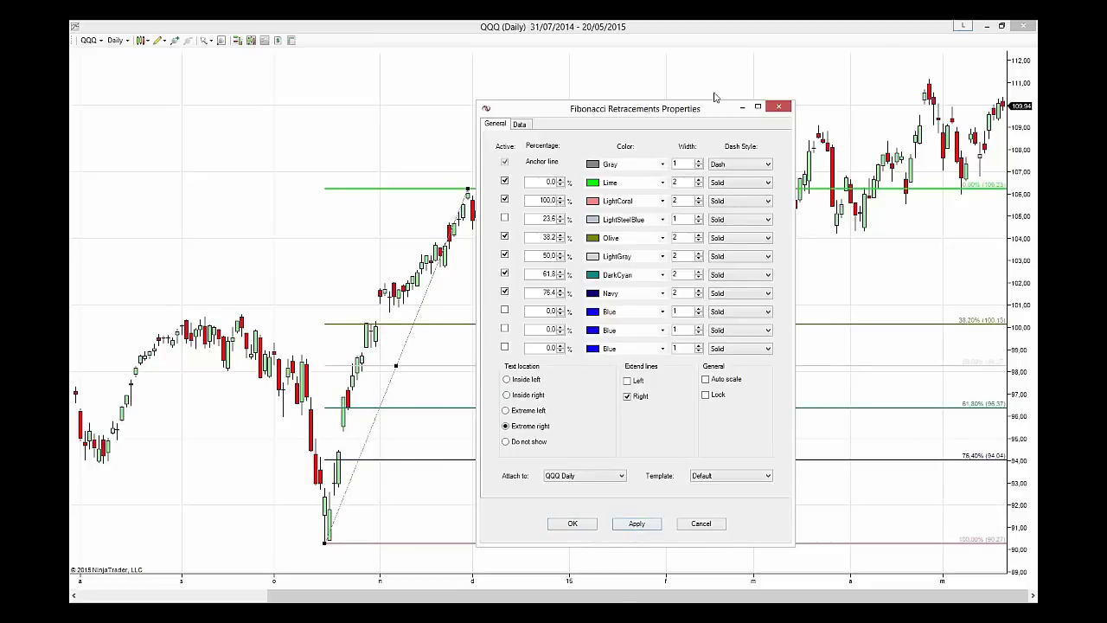
left_click_drag(701, 111, 764, 603)
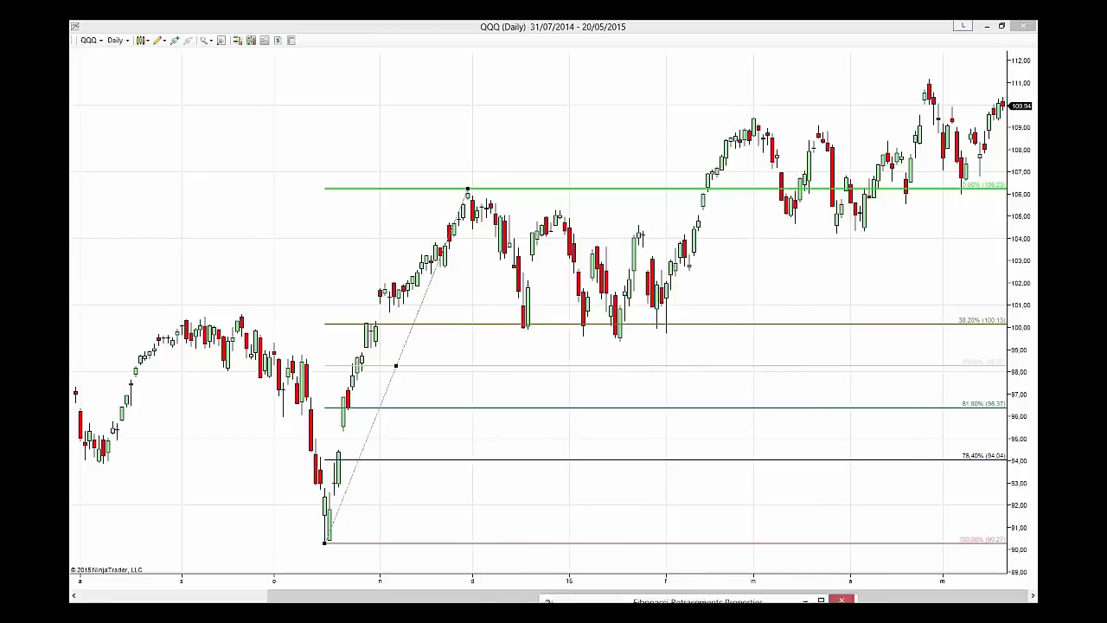
left_click(842, 599)
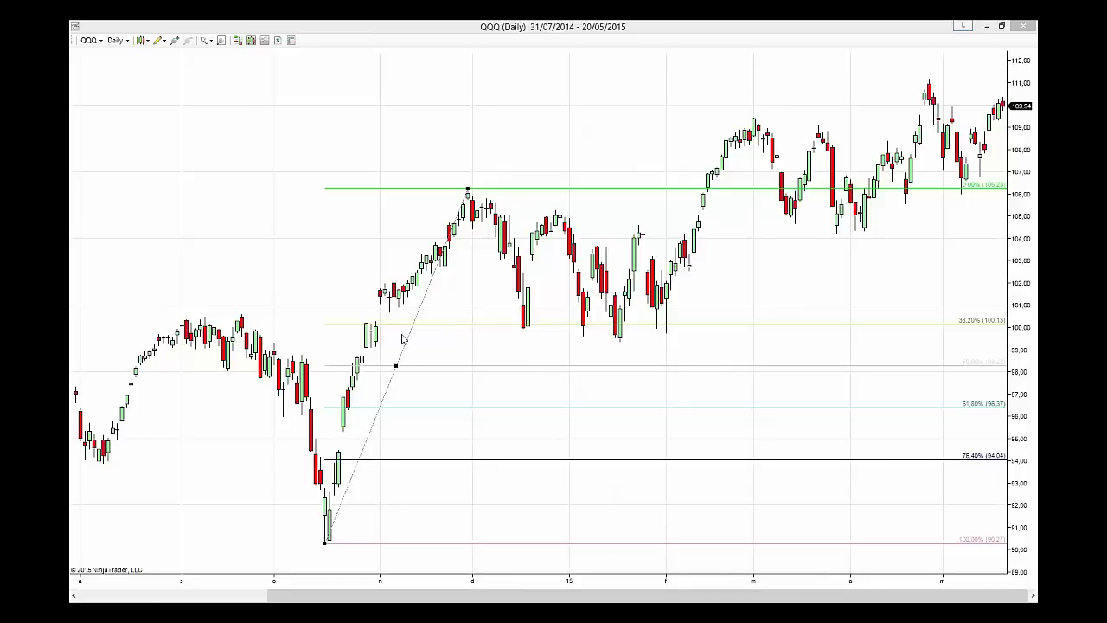
double_click(649, 543)
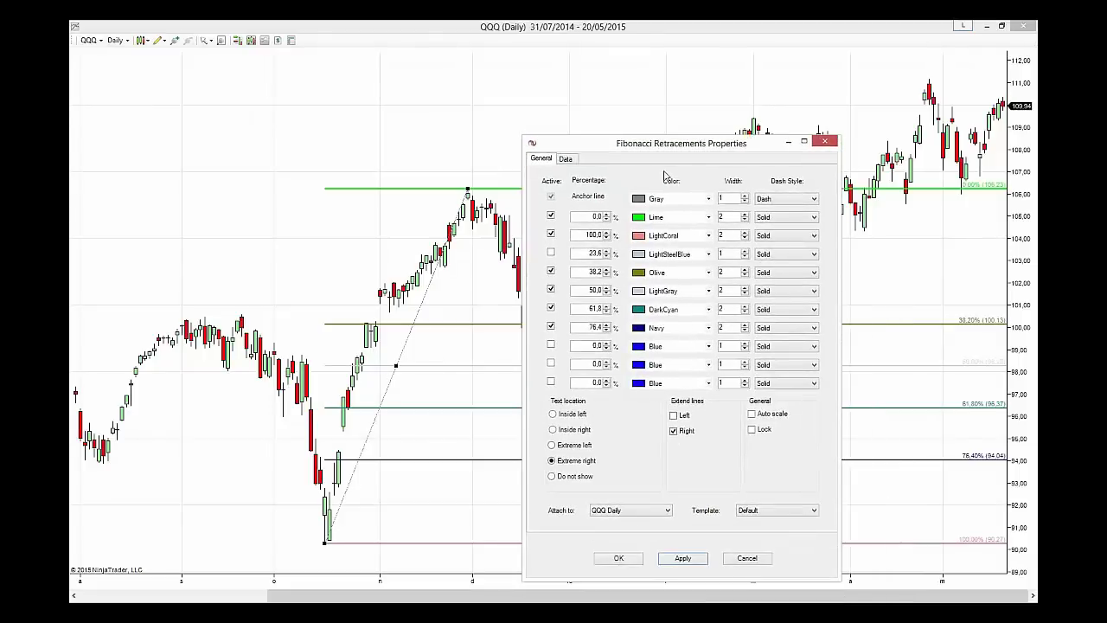
left_click(788, 142)
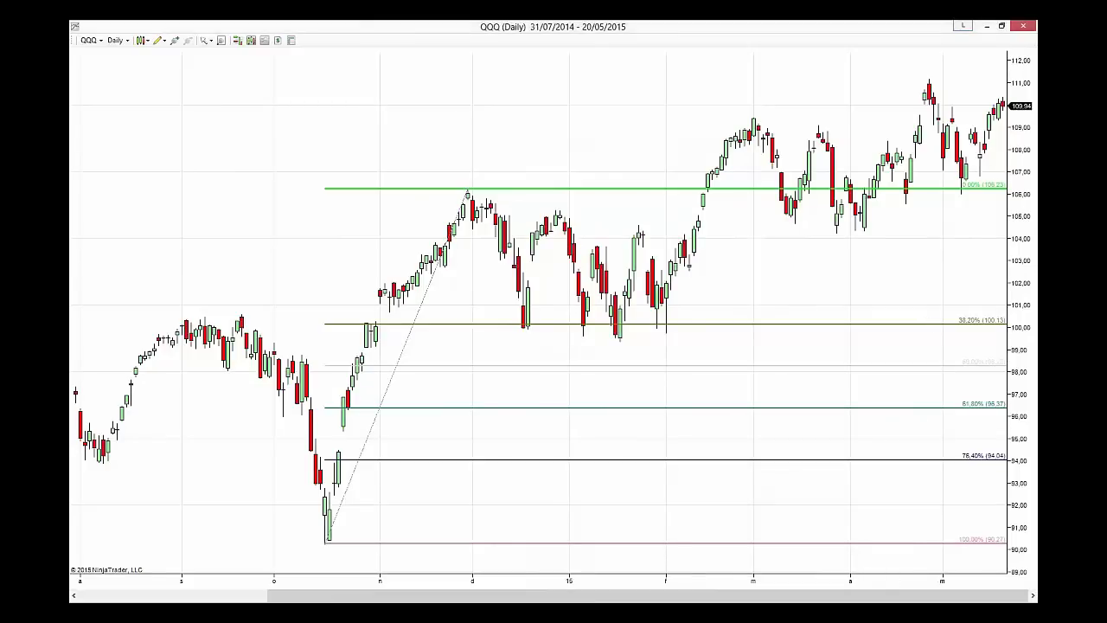
- Examine the QQQ chart at different bar spacings with empty space after the last bar, returning to the latest bar
left_click_drag(871, 586, 704, 569)
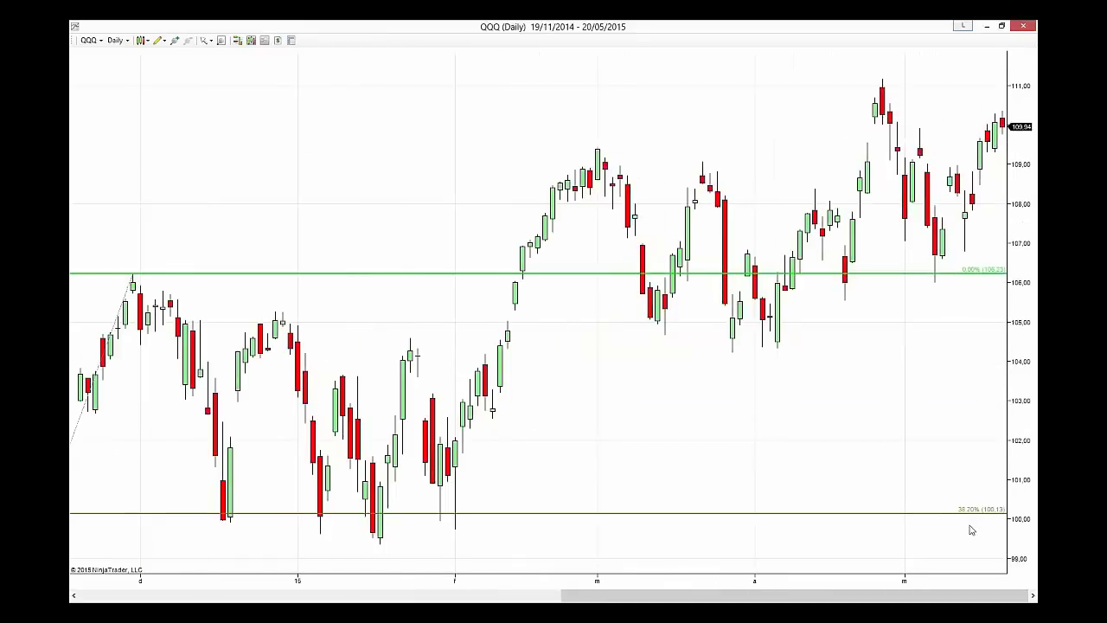
left_click_drag(939, 400, 776, 390)
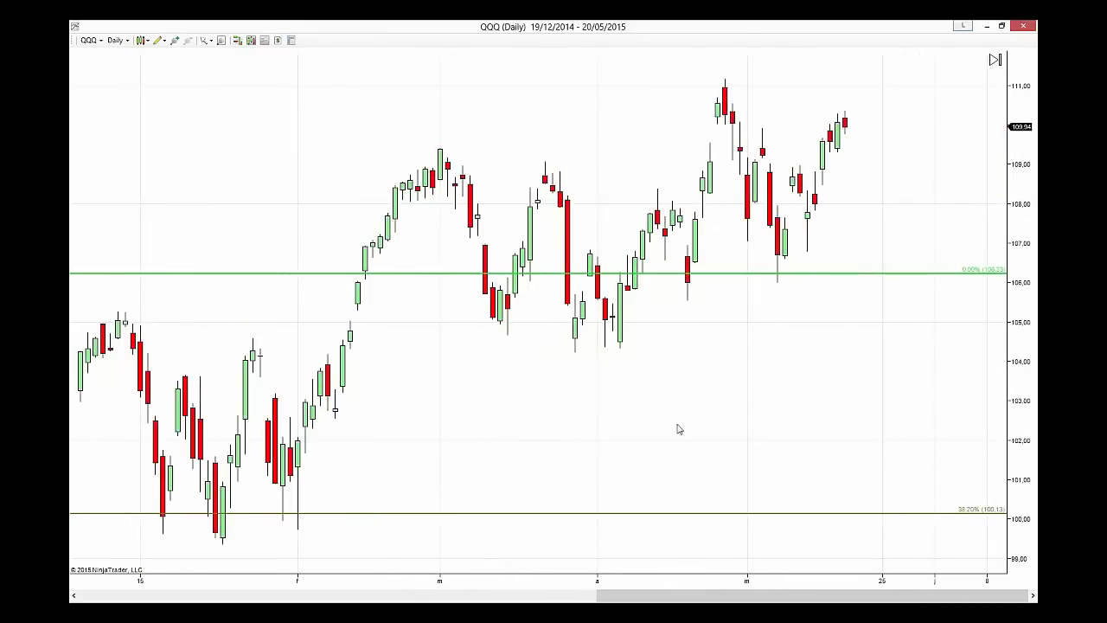
left_click_drag(486, 583, 556, 585)
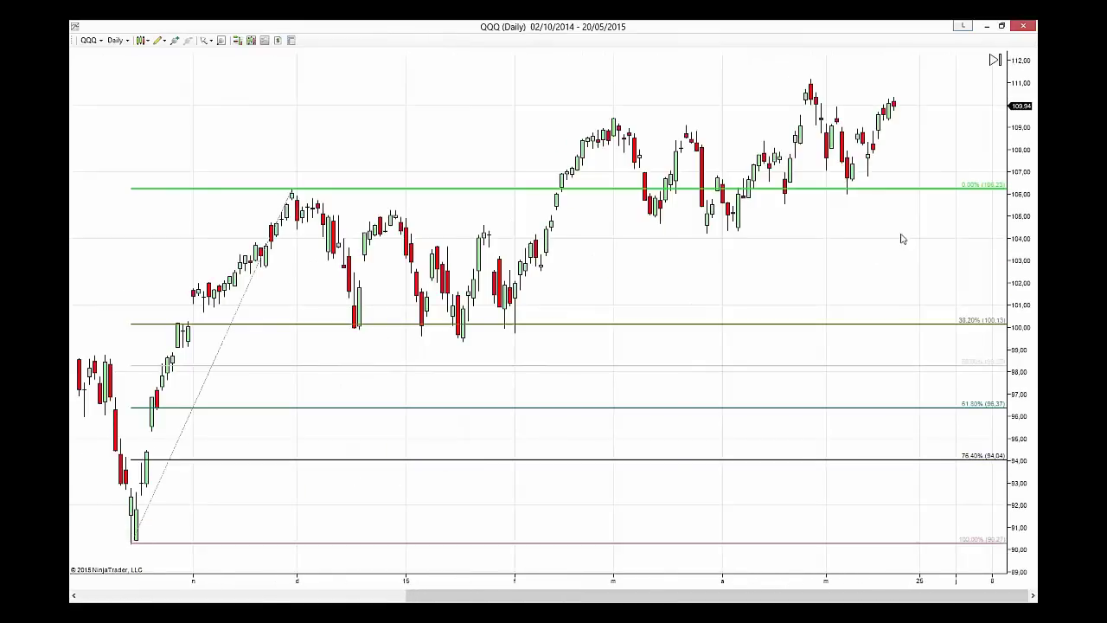
left_click_drag(875, 234, 672, 230)
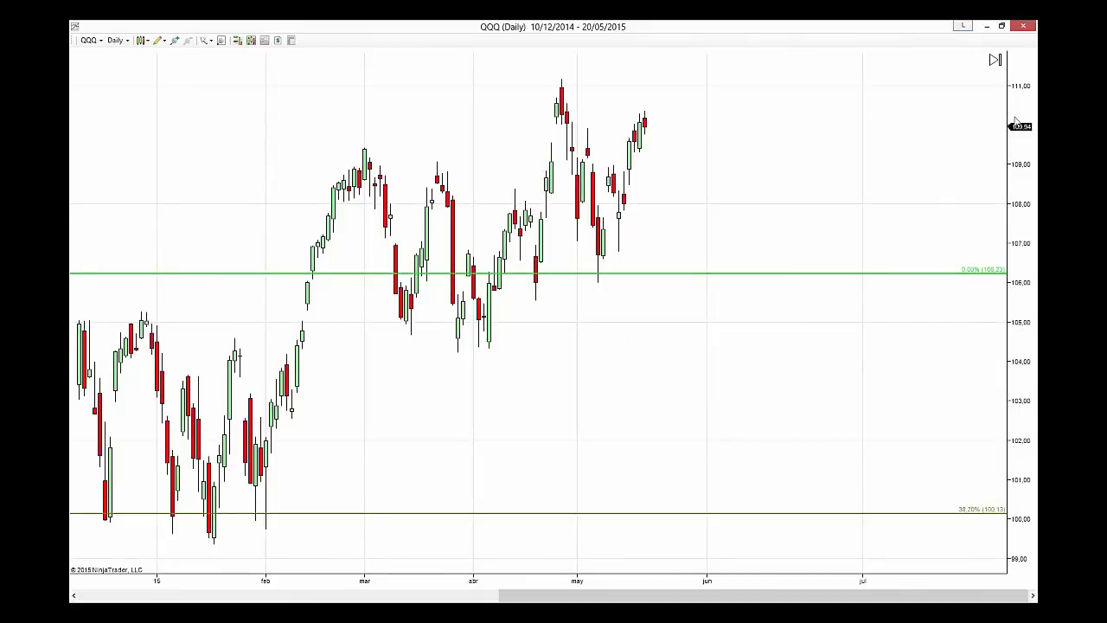
left_click(996, 62)
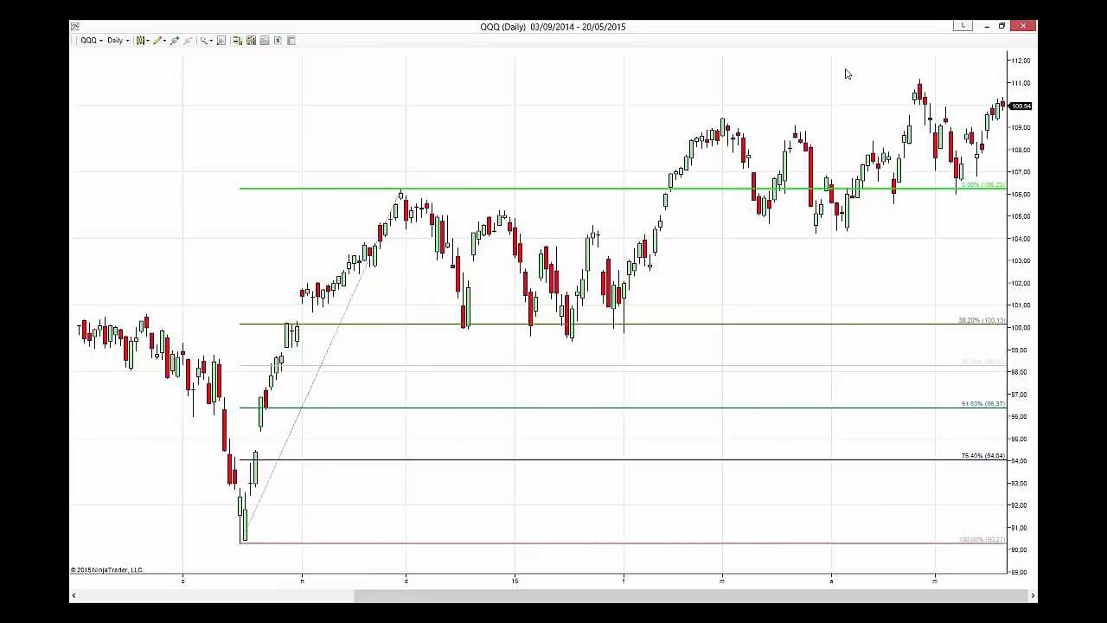
left_click_drag(945, 268, 705, 268)
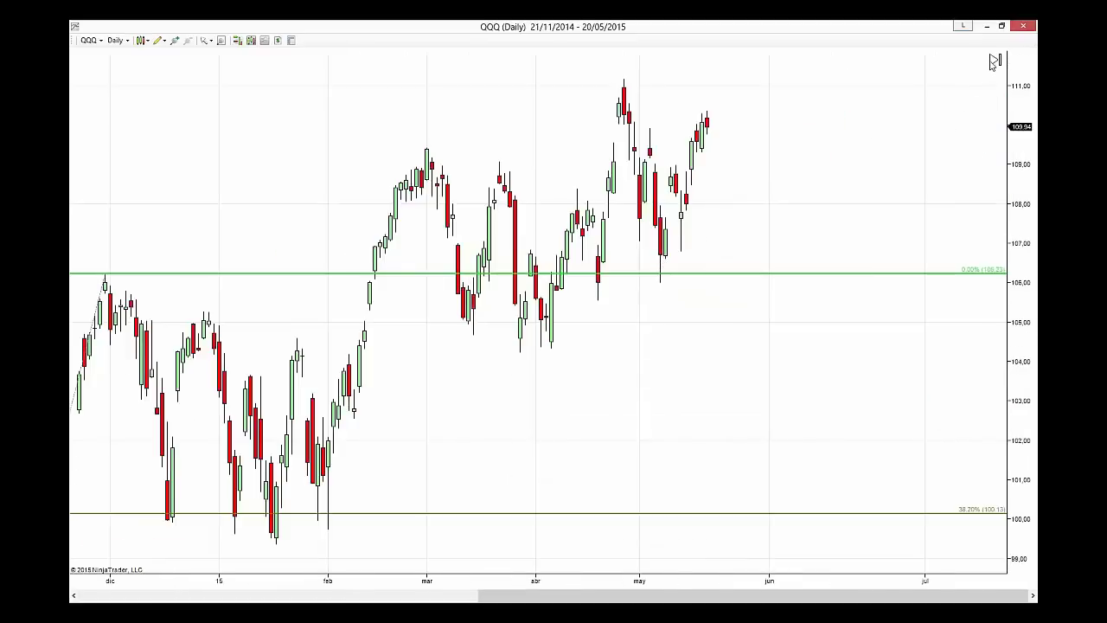
left_click(992, 62)
- Examine the chart with a compressed price scale and in its earlier history, restoring automatic scaling and the latest bar
left_click_drag(915, 346, 719, 319)
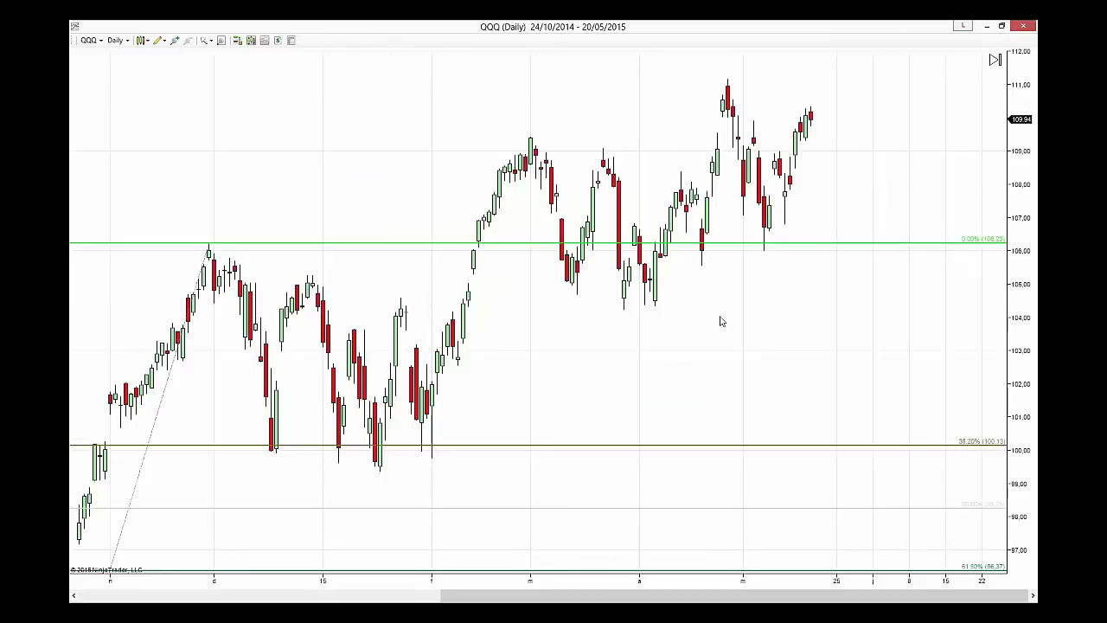
left_click_drag(1022, 144, 1017, 239)
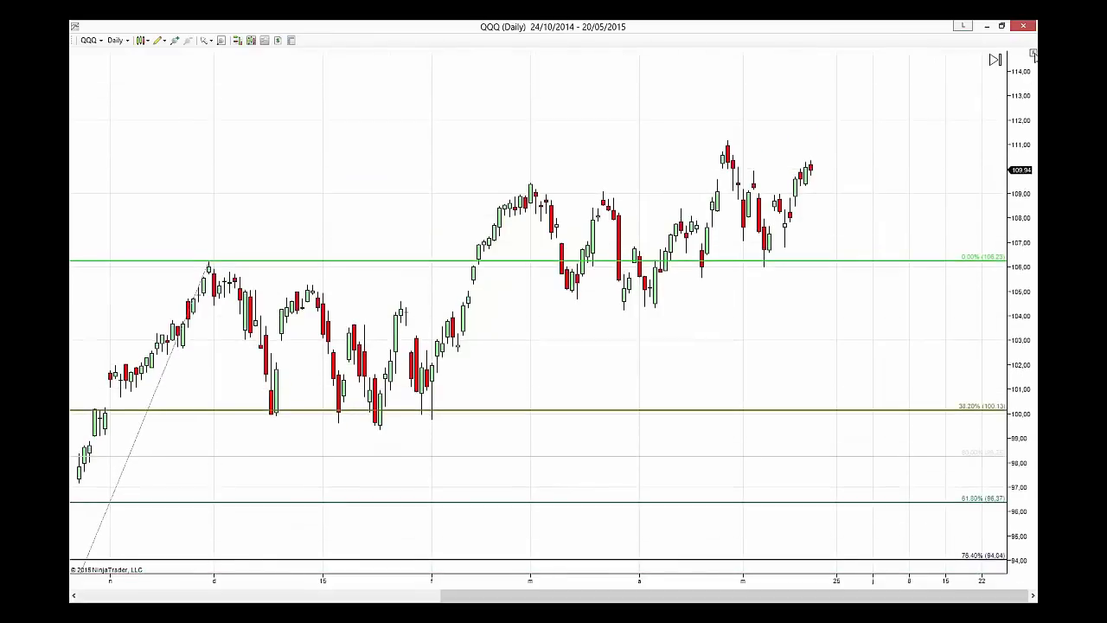
left_click_drag(1034, 53, 1015, 59)
left_click(996, 63)
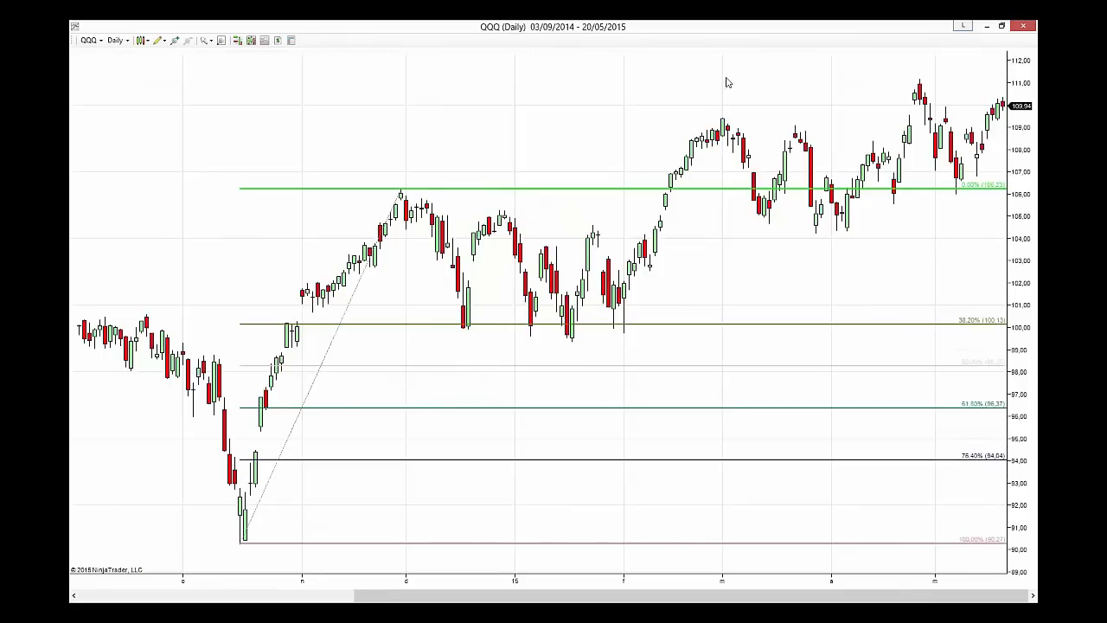
left_click_drag(726, 82, 870, 84)
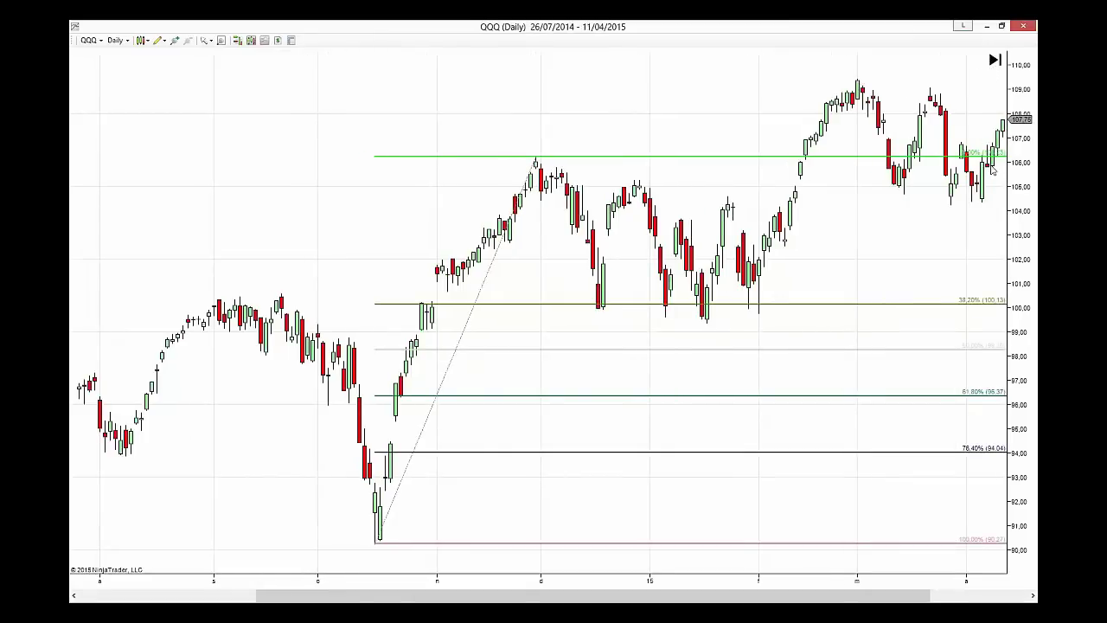
left_click(995, 63)
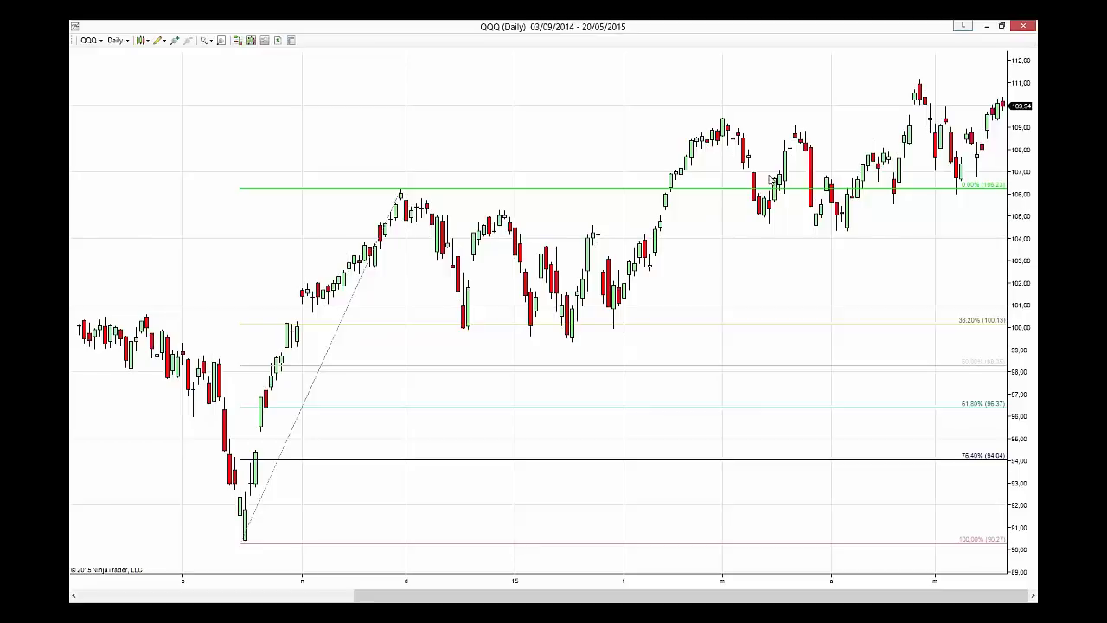
- Remove the Fibonacci retracement from the QQQ chart
left_click(361, 296)
right_click(362, 296)
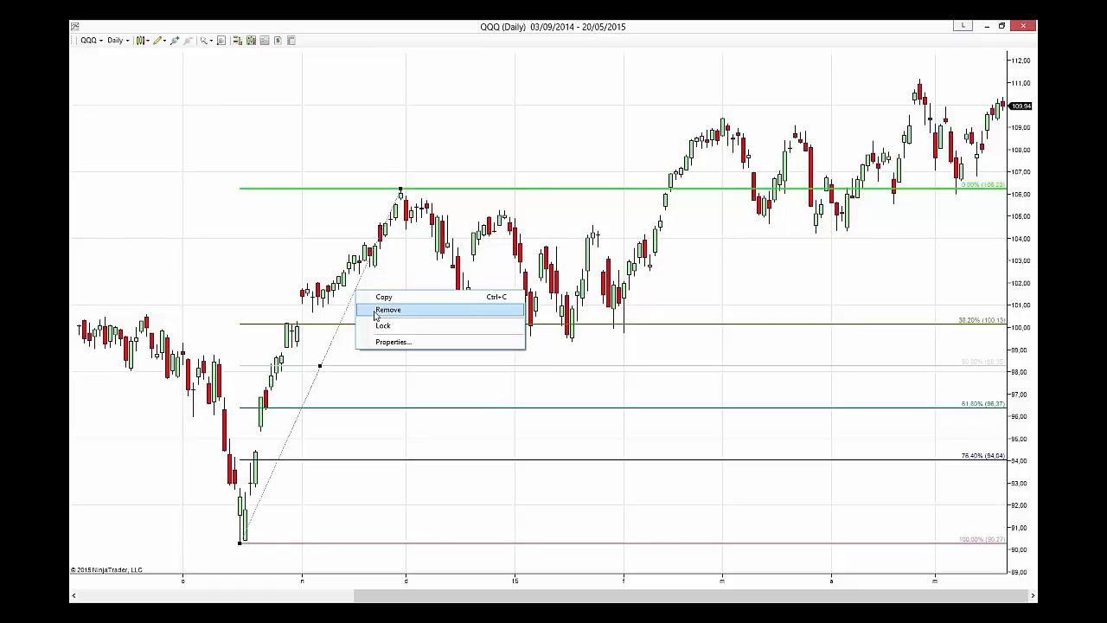
left_click(329, 254)
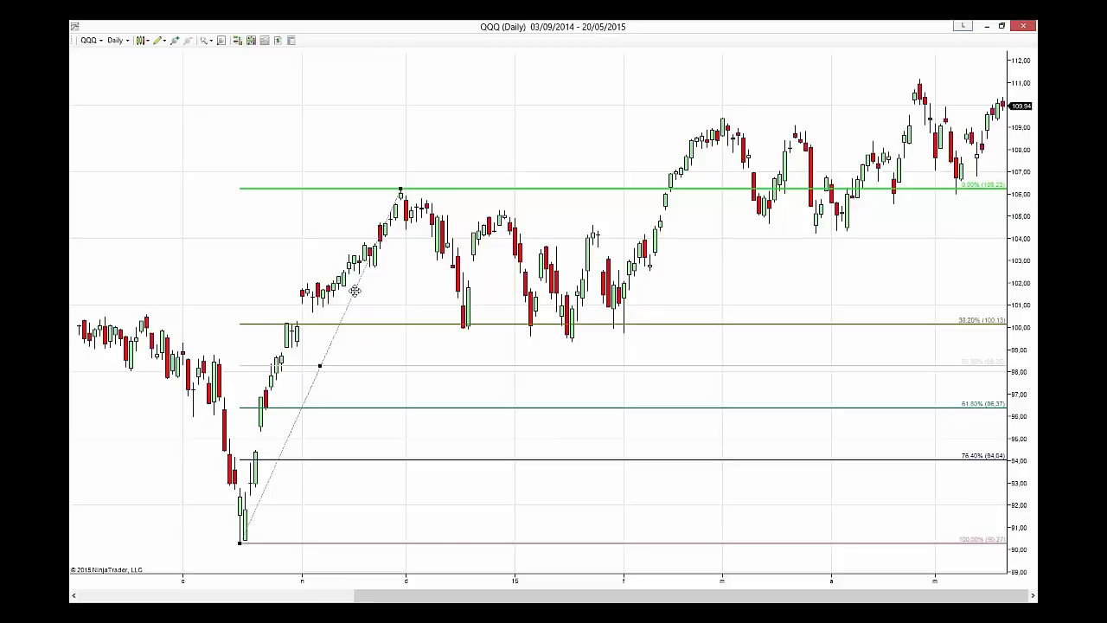
key("Delete")
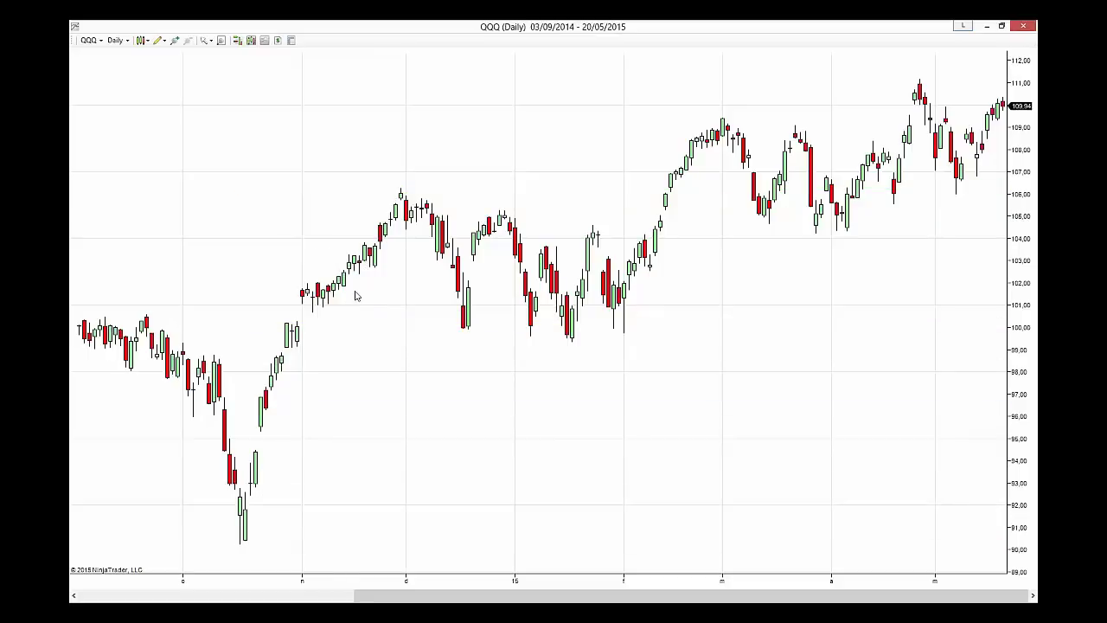
- Draw Fibonacci Extensions from the October low near 90 to the peak near 106 and the January low near 99
left_click(160, 42)
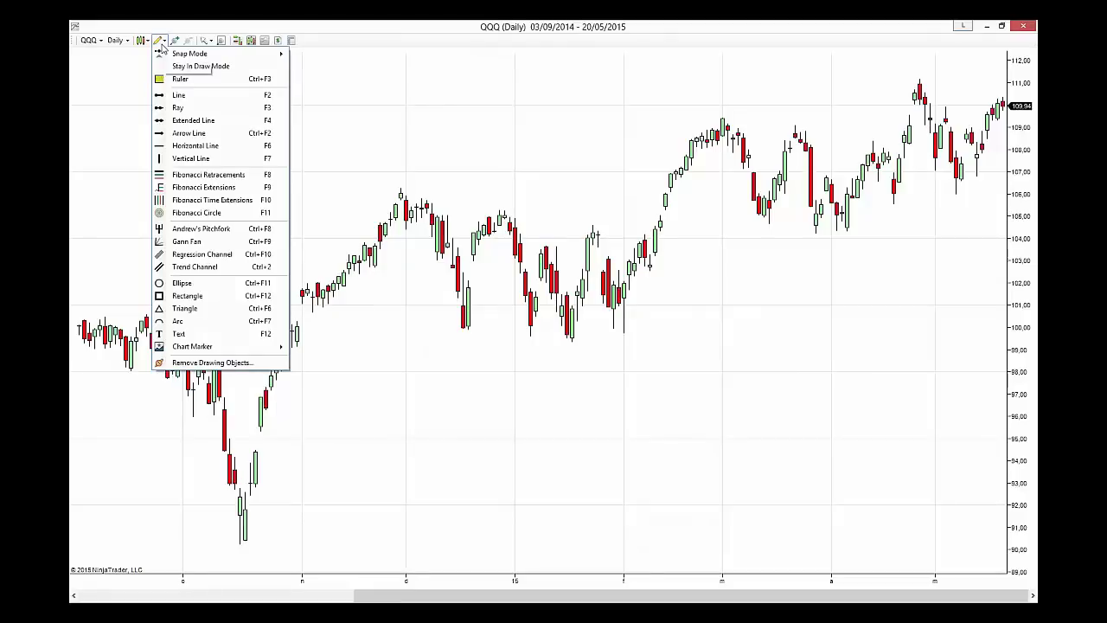
left_click(177, 188)
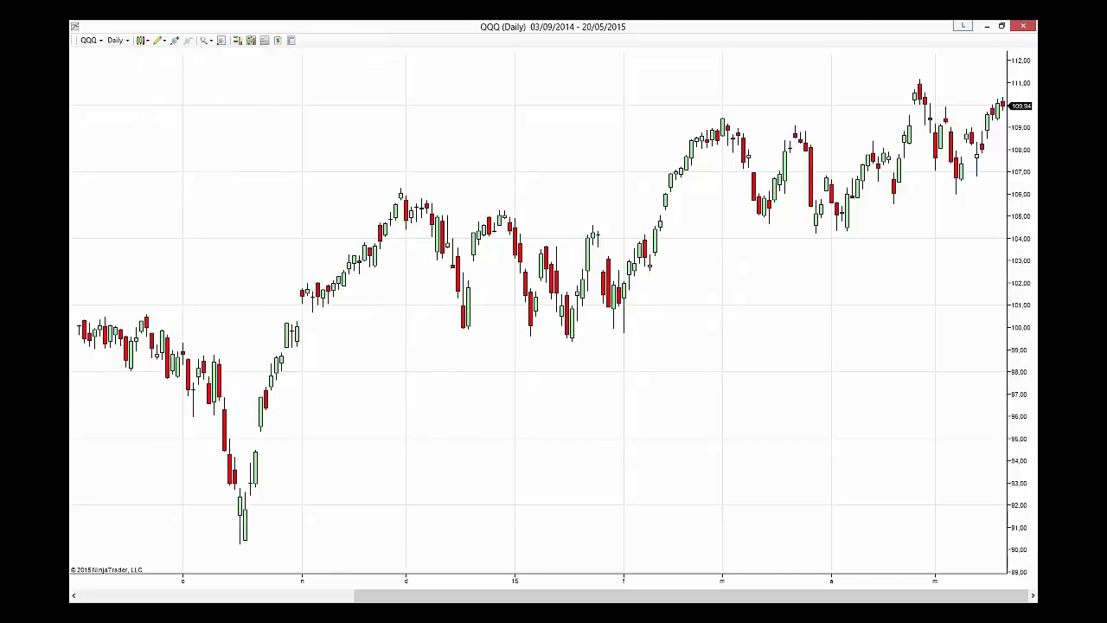
left_click(242, 545)
left_click(400, 189)
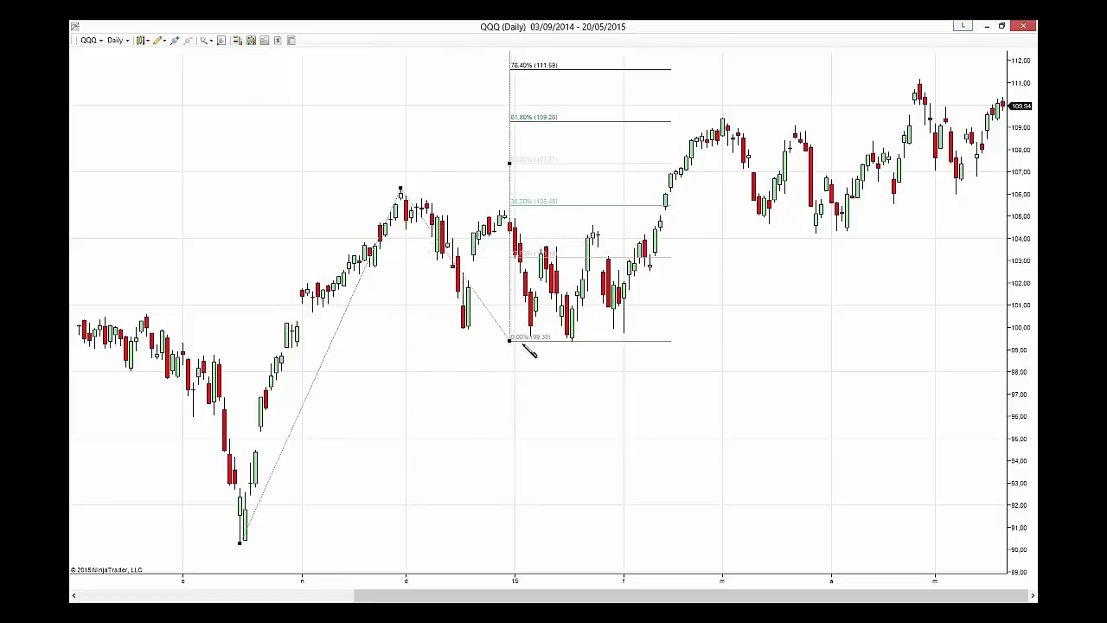
left_click(572, 343)
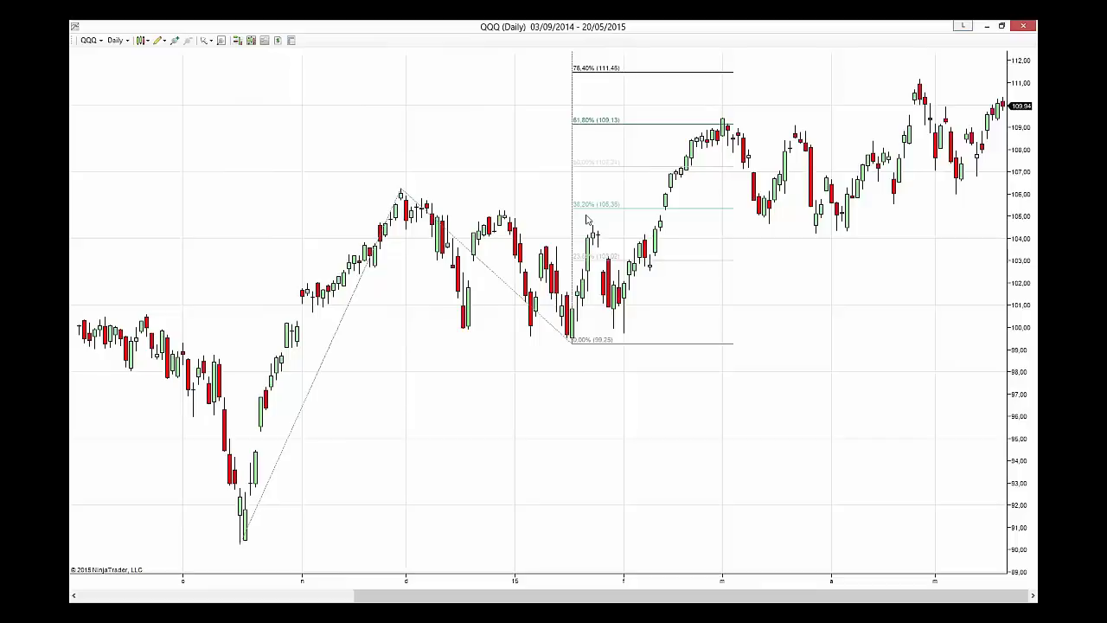
- Change the extension's 38.2, 50, 61.8 and 76.4% levels to 138.2, 150, 161.8 and 261.8% and apply them
left_click(573, 162)
right_click(573, 163)
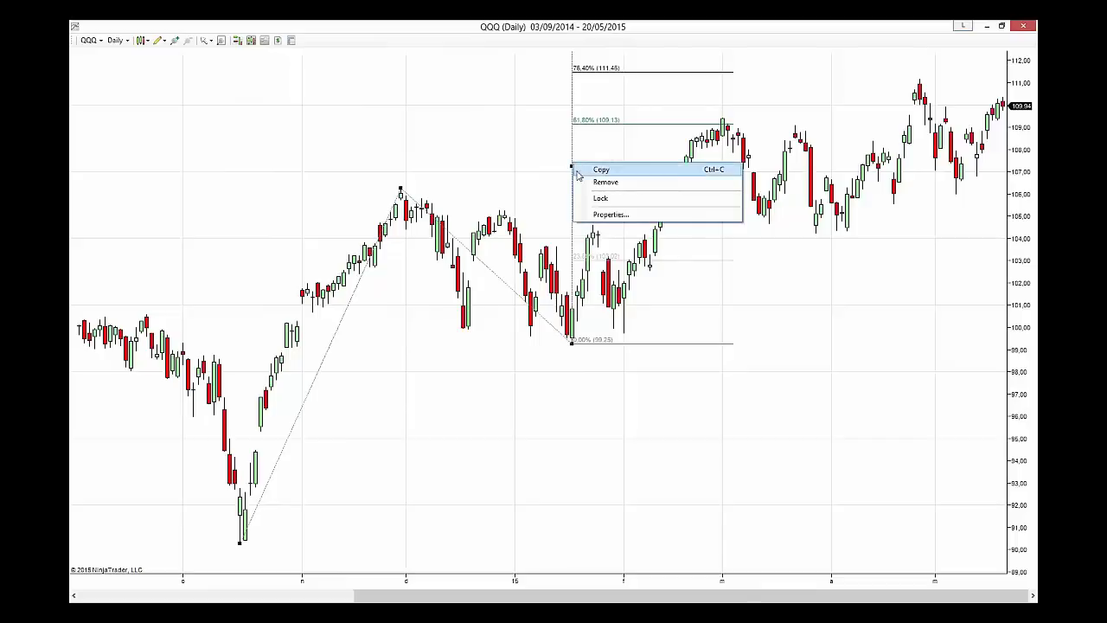
left_click(606, 215)
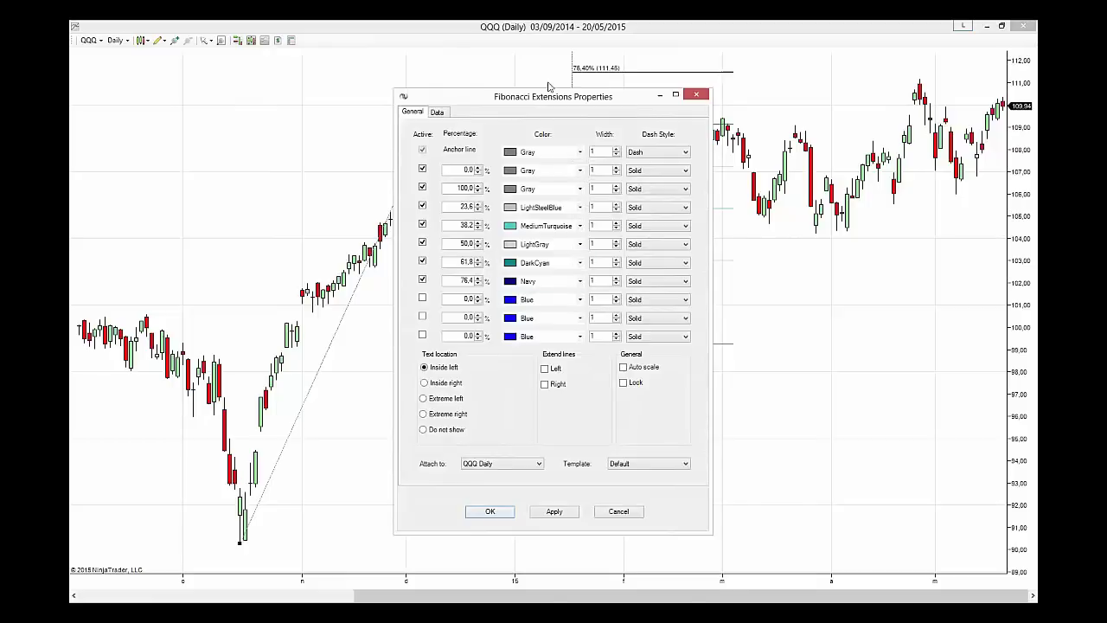
left_click_drag(555, 96, 292, 97)
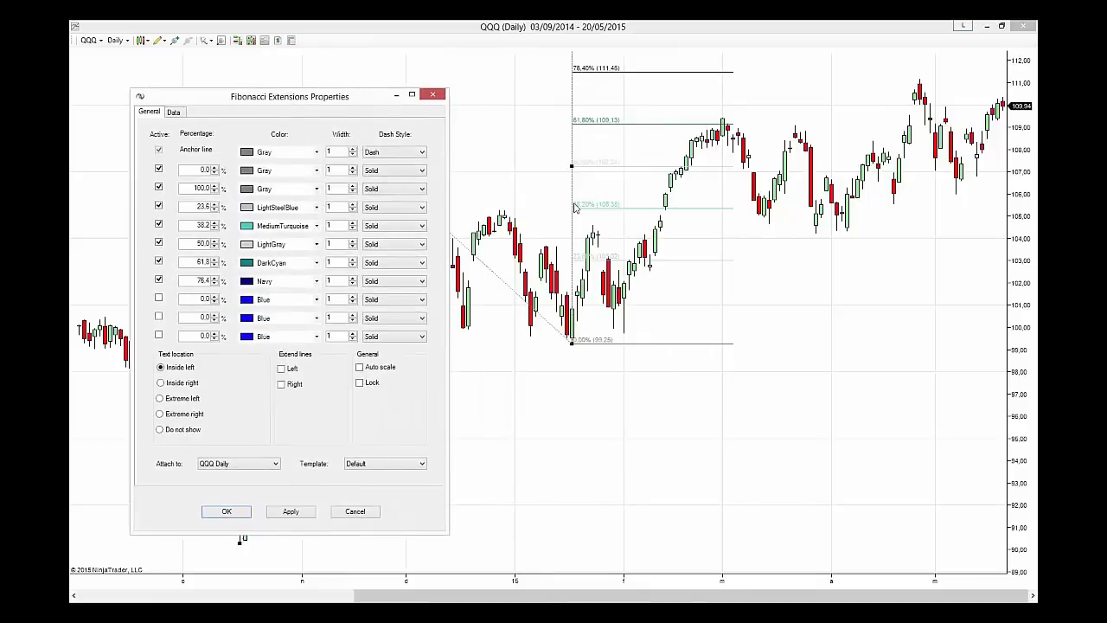
left_click_drag(337, 101, 530, 100)
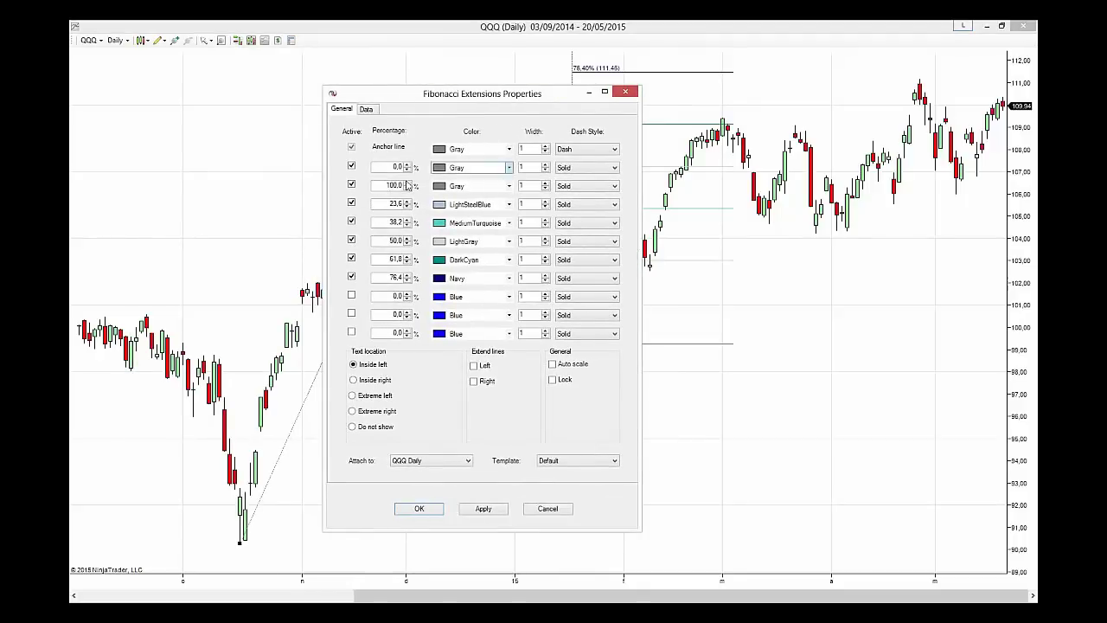
left_click(388, 241)
type("1")
left_click(386, 259)
type("1")
left_click_drag(387, 276, 414, 279)
type("261,8")
left_click(488, 512)
- Set the extension's text location to Extreme right, extend its lines to the right and accept the properties
left_click(364, 413)
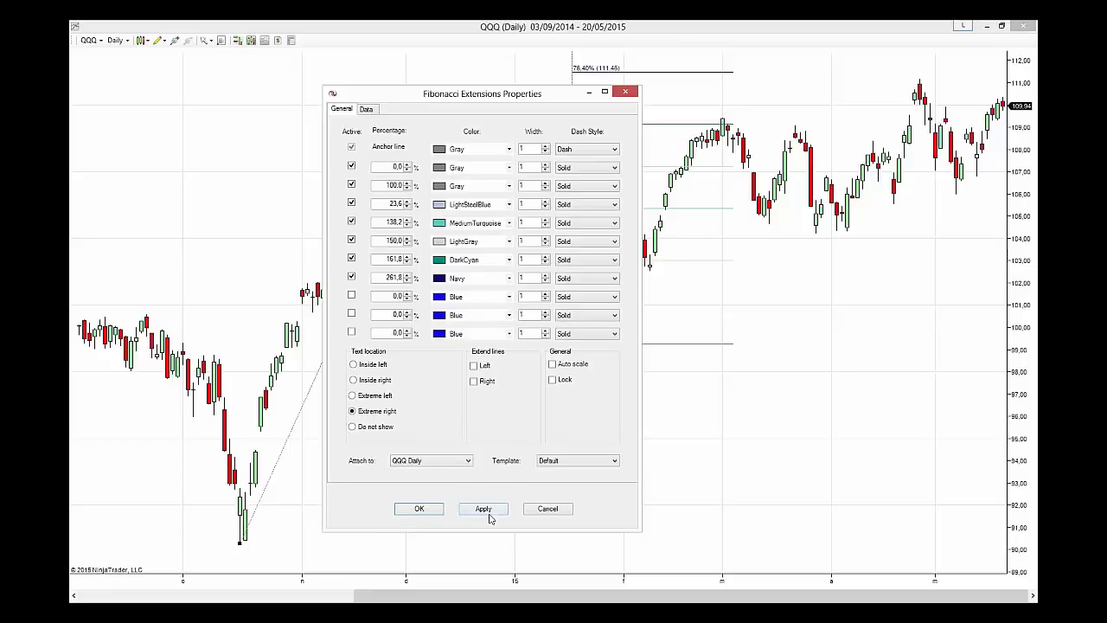
left_click(475, 382)
left_click(476, 513)
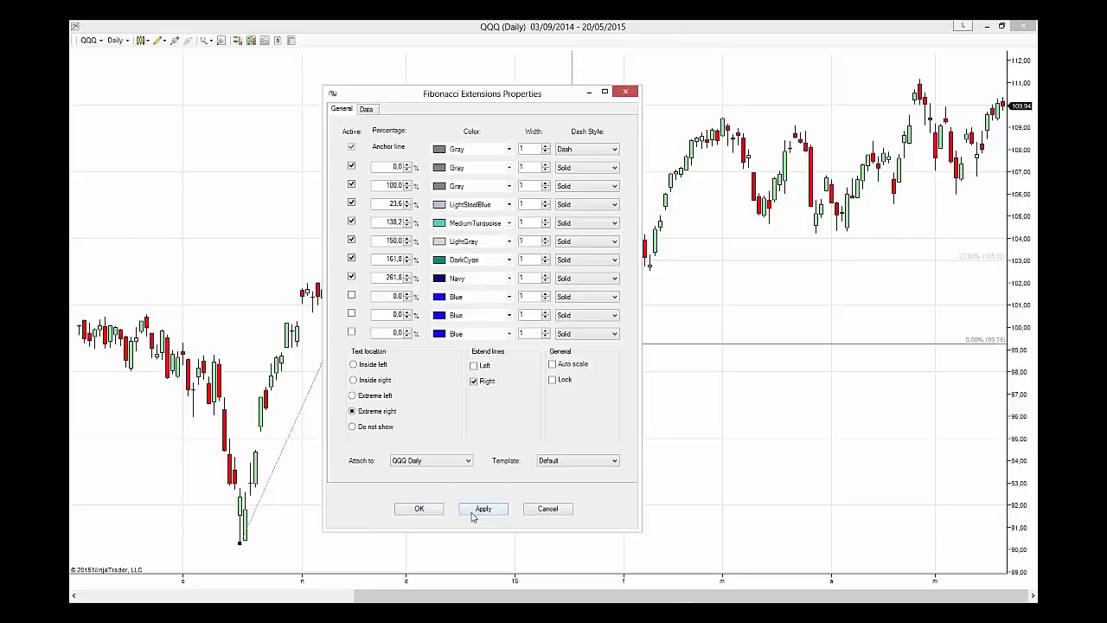
left_click(420, 508)
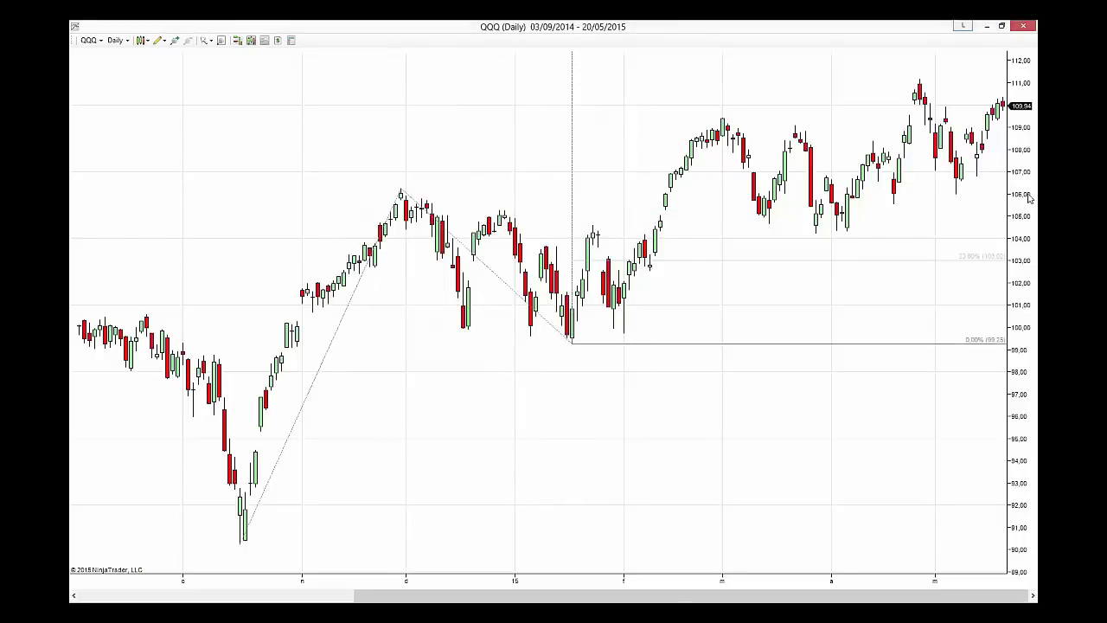
left_click_drag(1029, 198, 1034, 328)
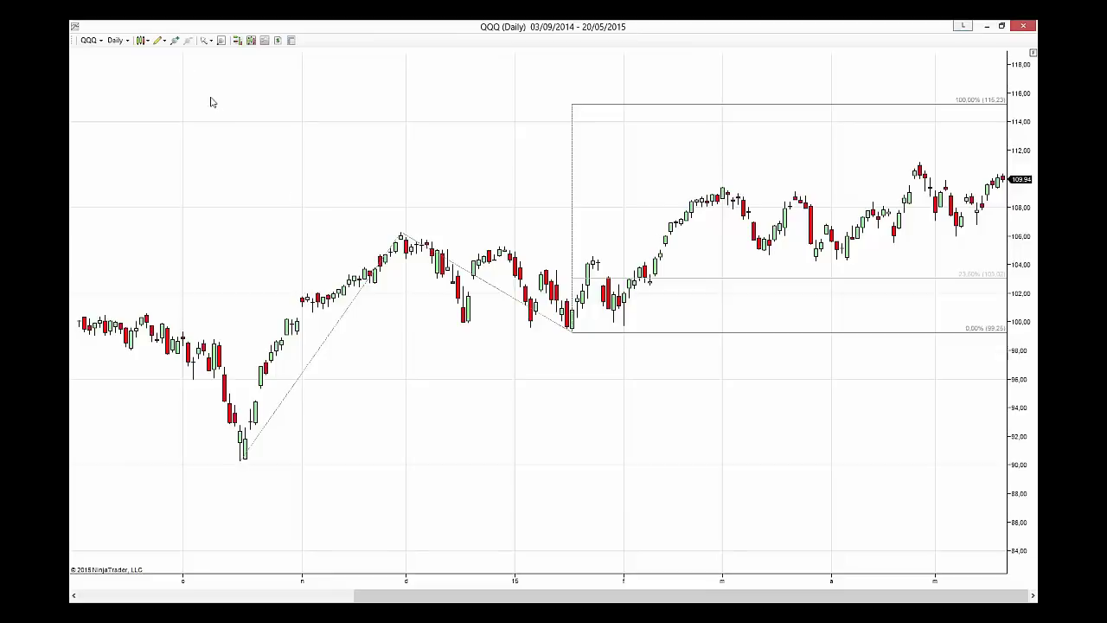
- Draw Fibonacci Time Extensions from the October low near 90 to the peak near 106
left_click(160, 41)
left_click(159, 41)
left_click(160, 41)
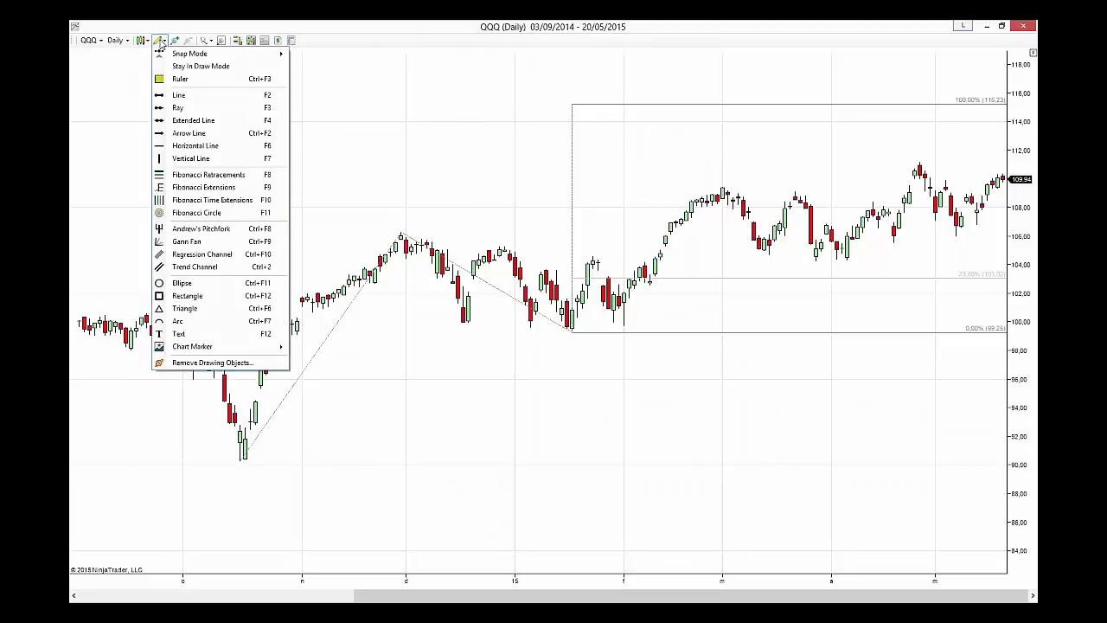
left_click(193, 202)
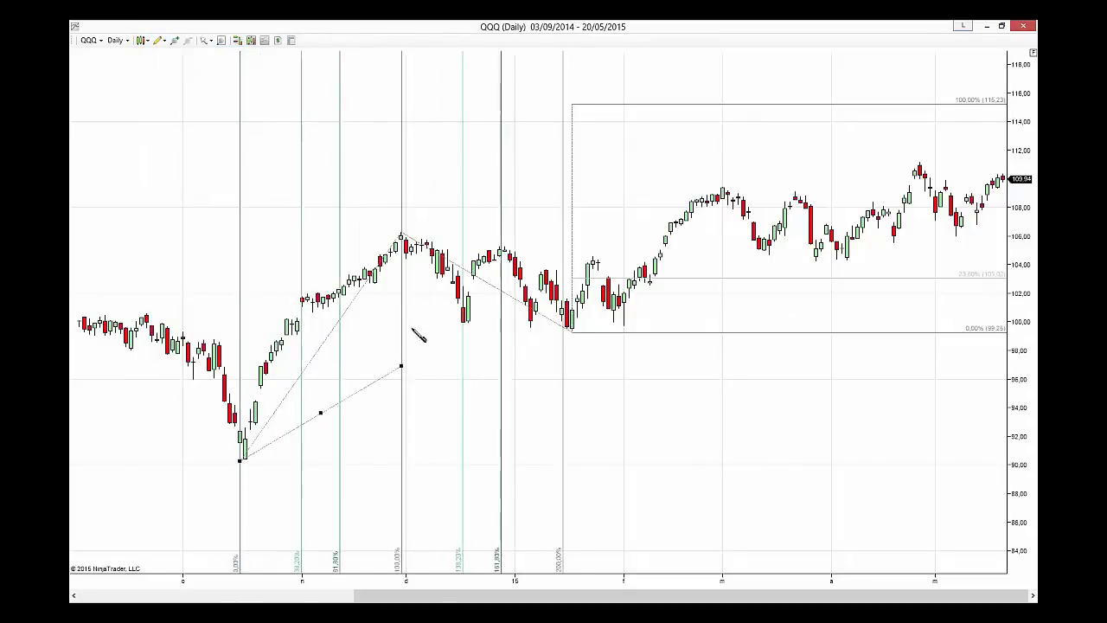
left_click(402, 236)
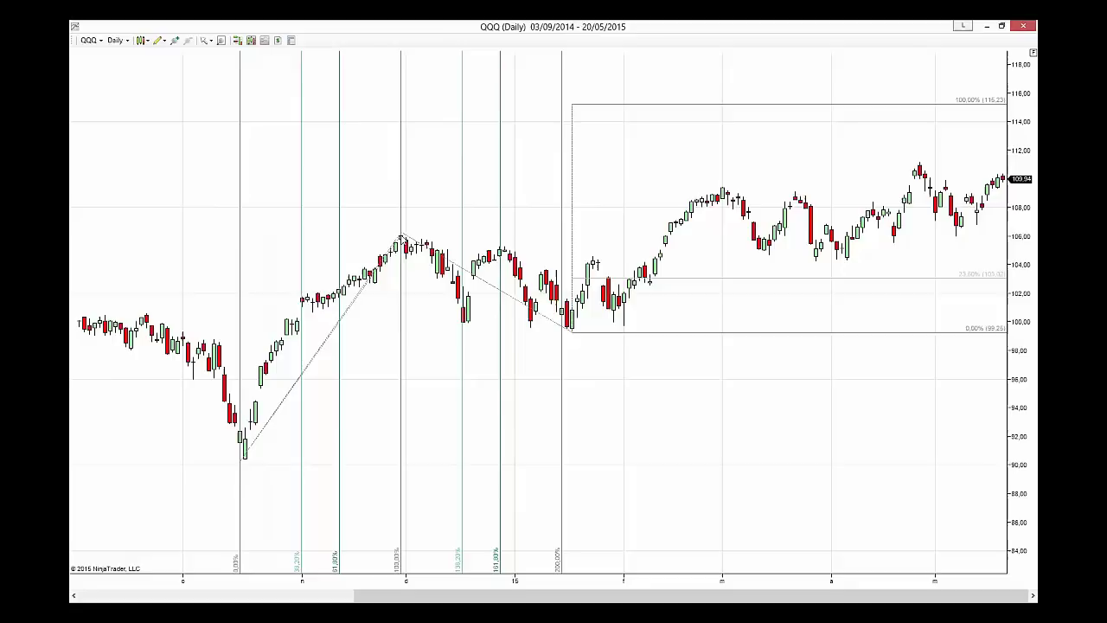
- Remove the Fibonacci Time Extensions and the Fibonacci Extensions from the QQQ chart
right_click(700, 420)
left_click(572, 489)
left_click(356, 296)
key("Delete")
right_click(357, 299)
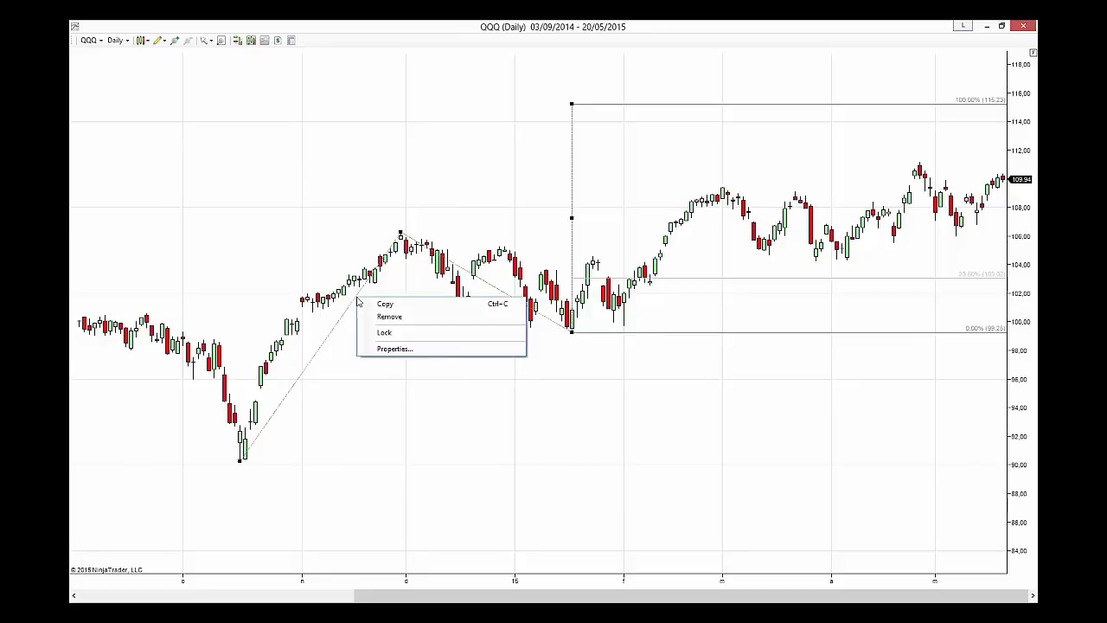
left_click(383, 317)
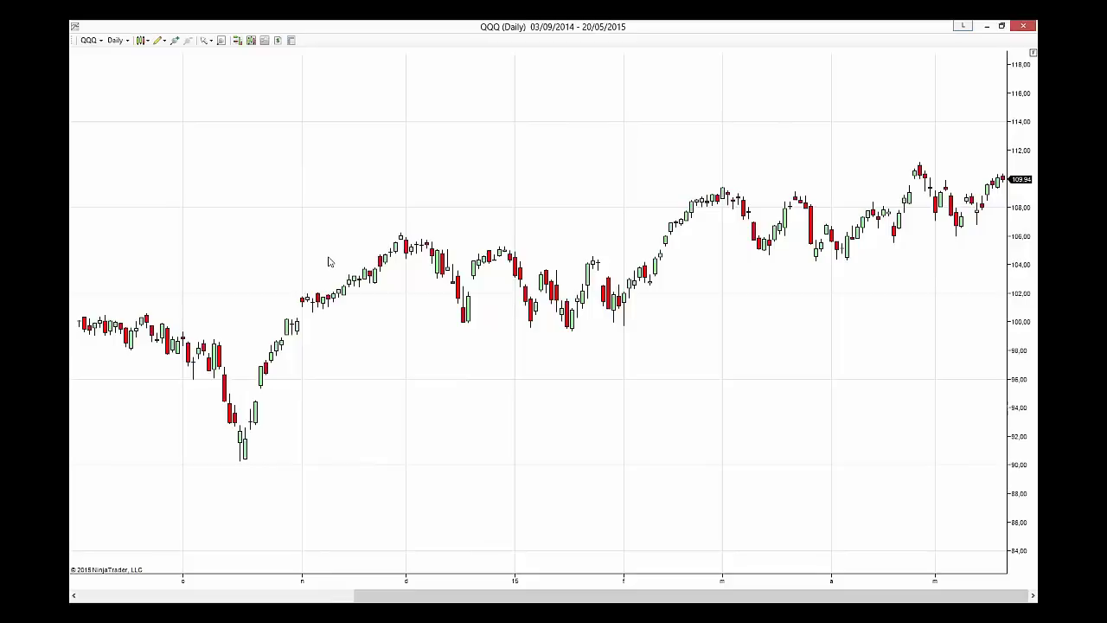
- Minimize the QQQ chart, start a NinjaScript archive import and browse through a revisar and AAAAAViejo to the NT indicator archives folder
left_click(986, 27)
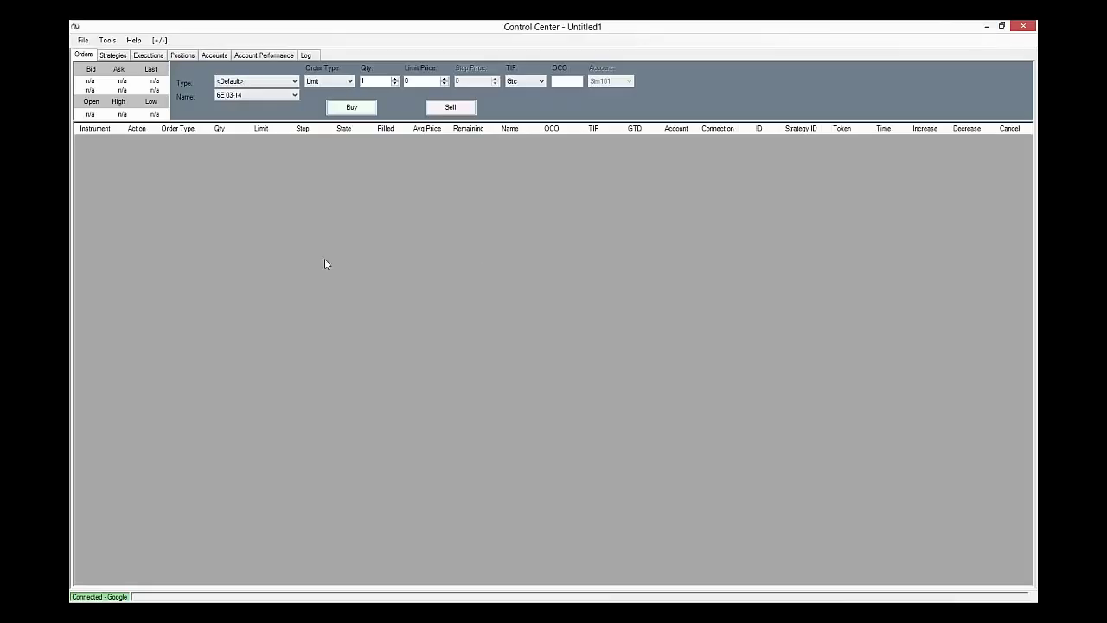
left_click(83, 41)
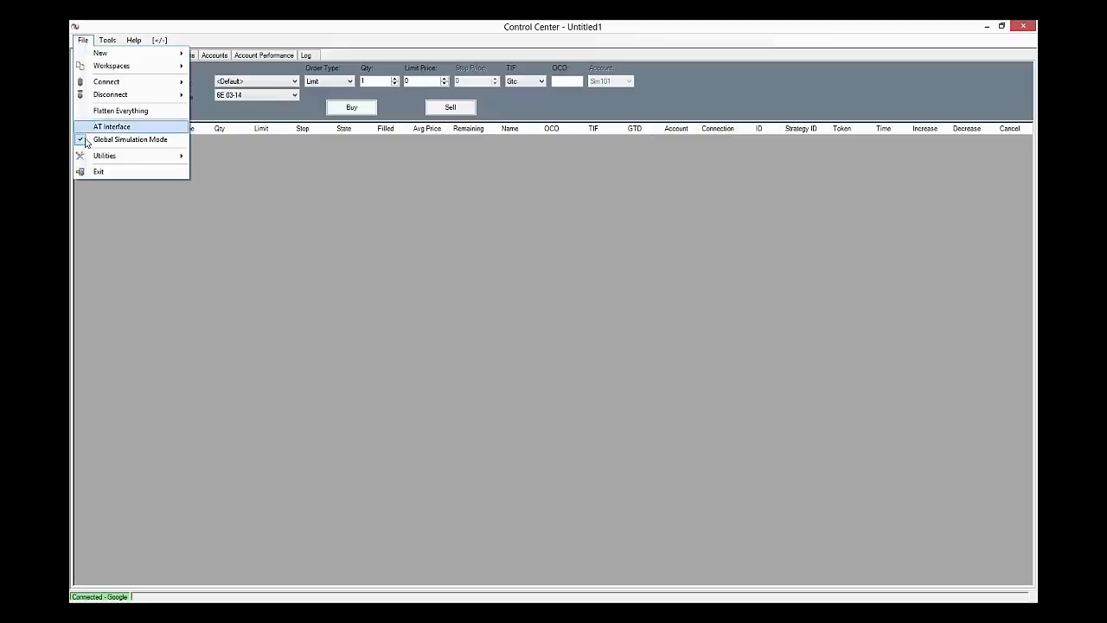
mouse_move(102, 160)
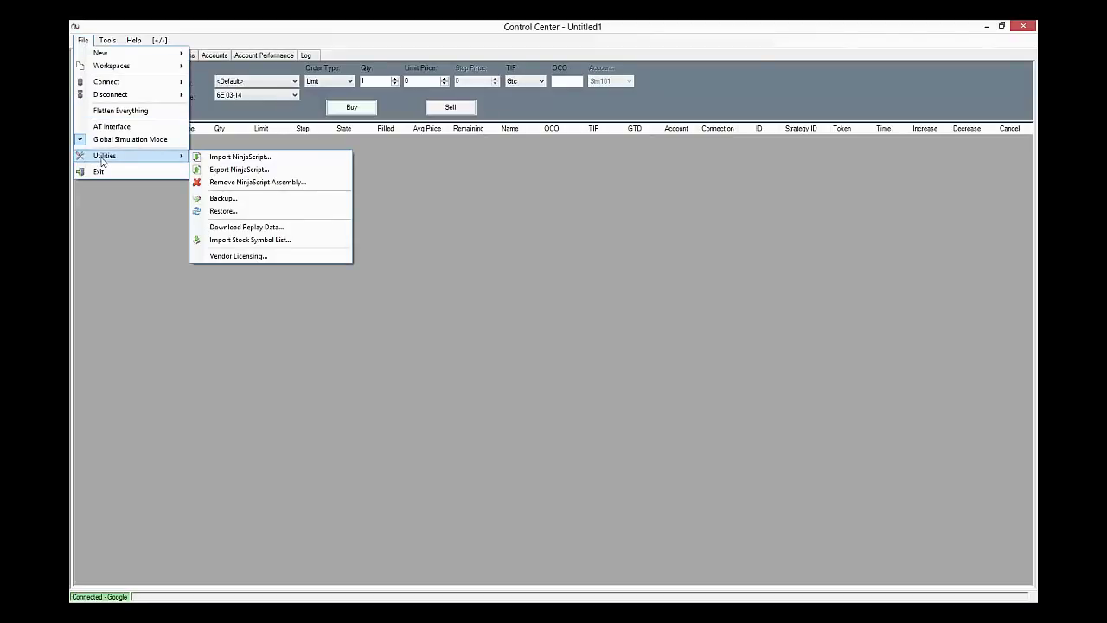
left_click(230, 162)
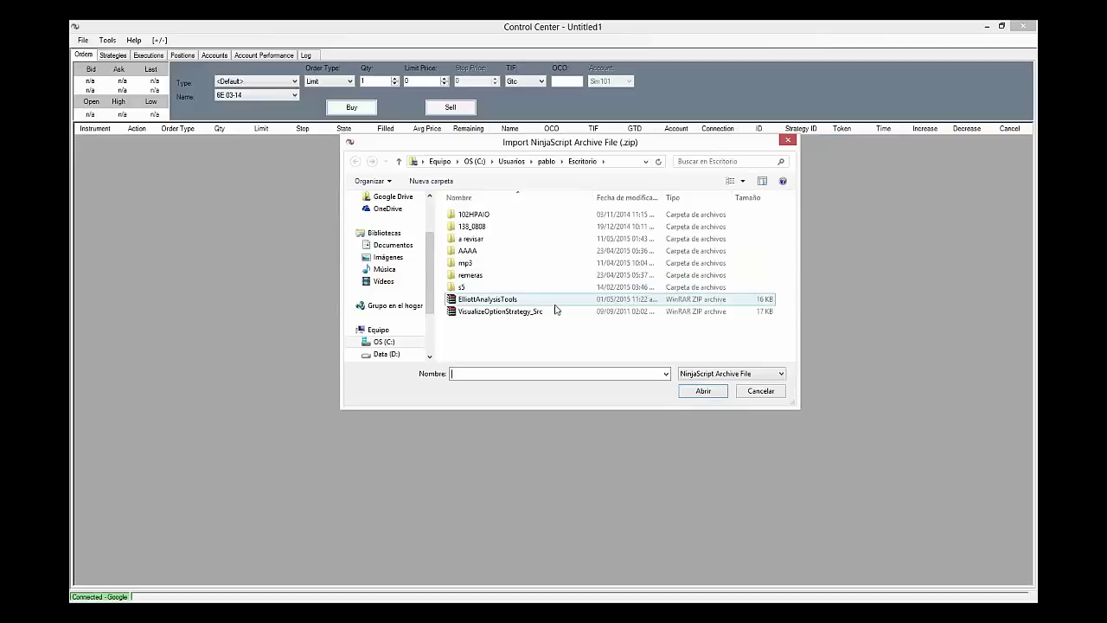
double_click(475, 238)
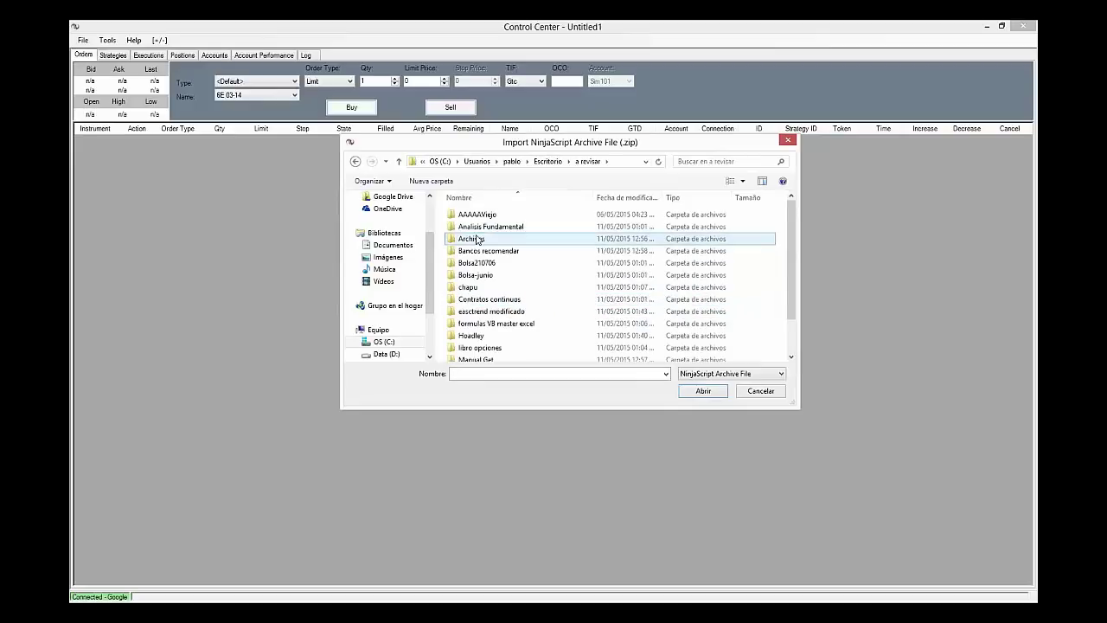
double_click(485, 215)
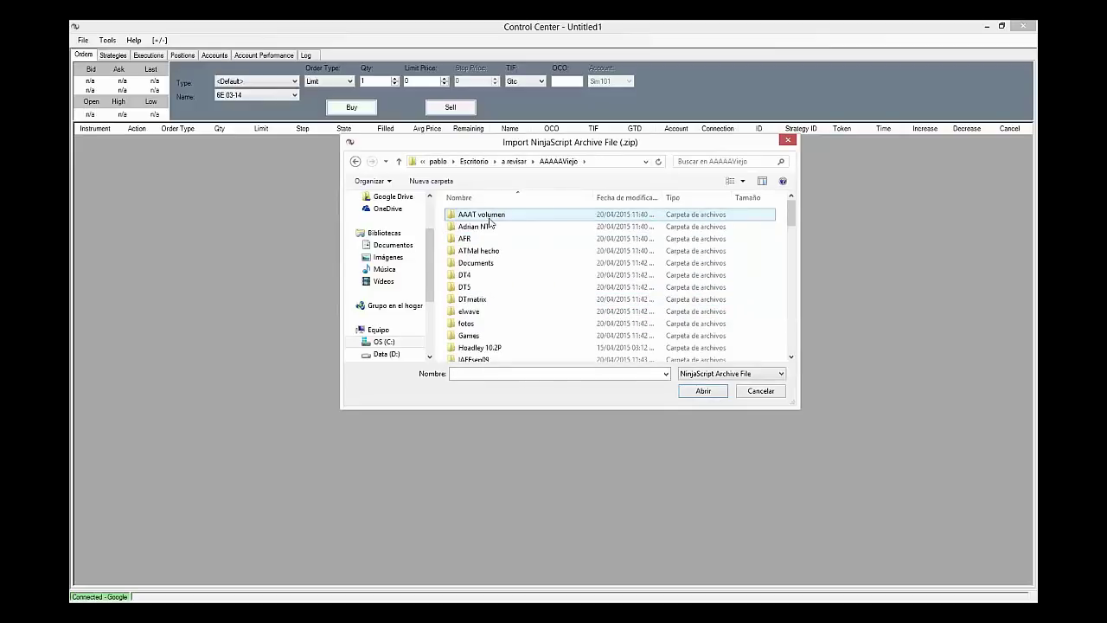
double_click(487, 226)
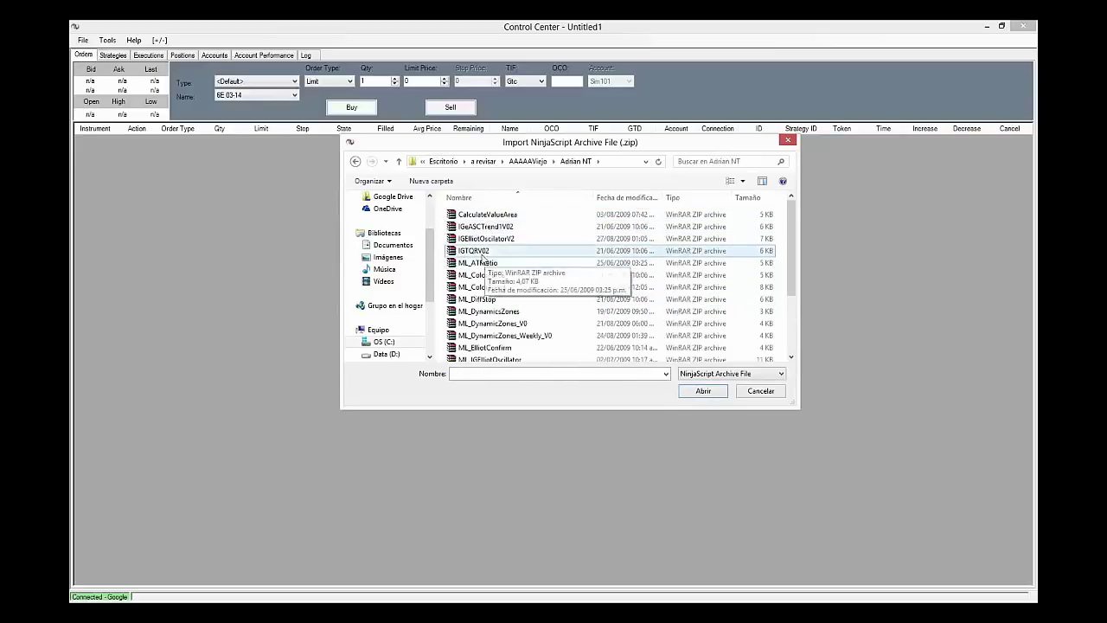
scroll(526, 275, "down", 1)
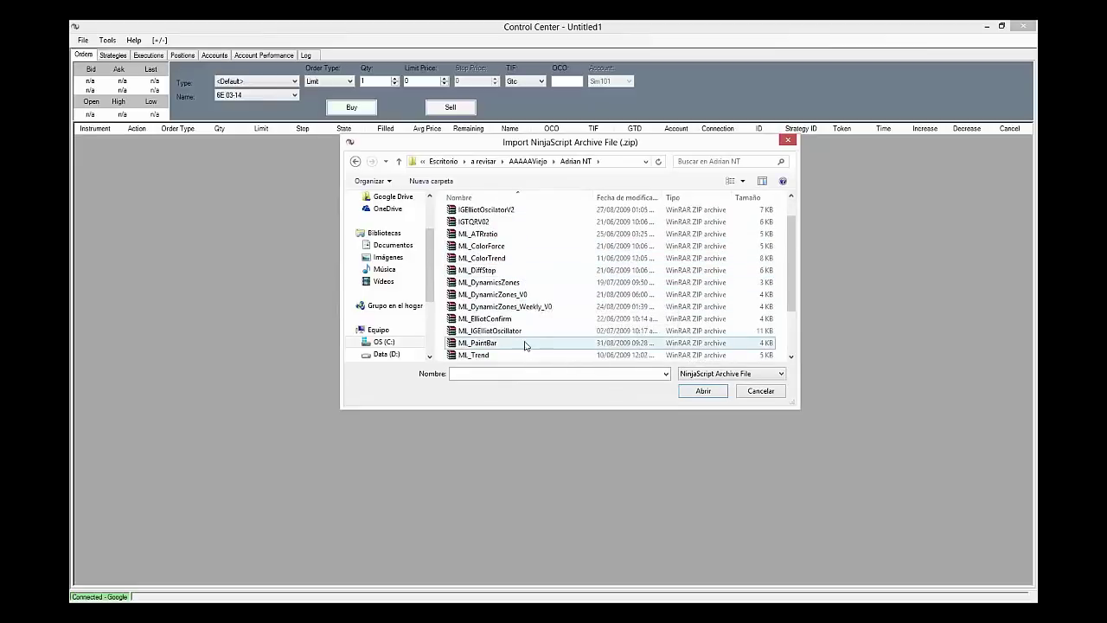
scroll(521, 322, "up", 1)
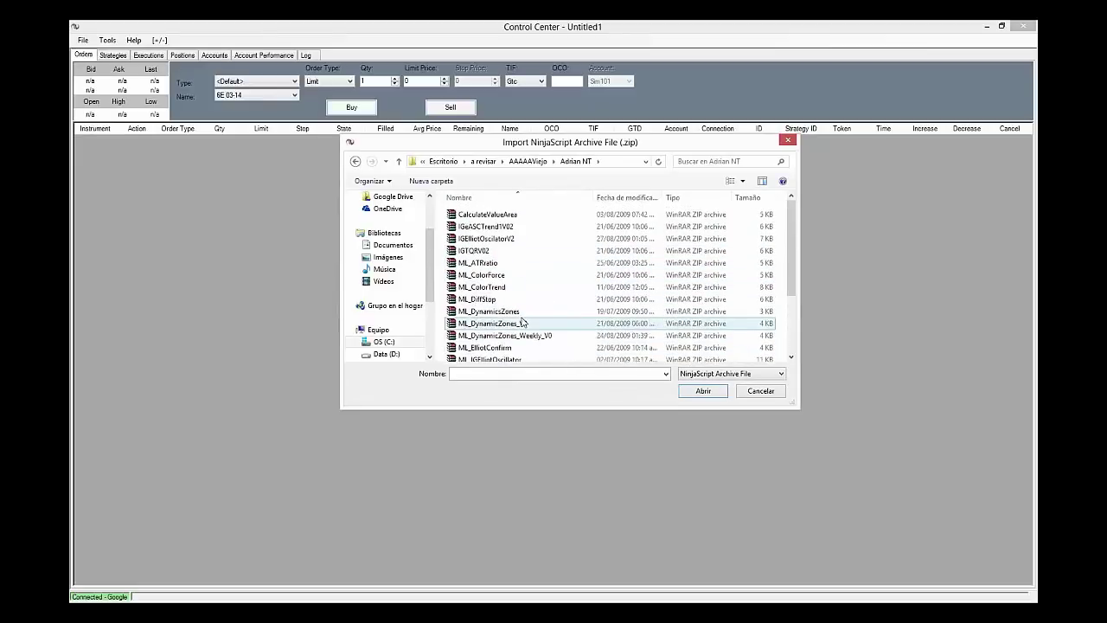
double_click(491, 252)
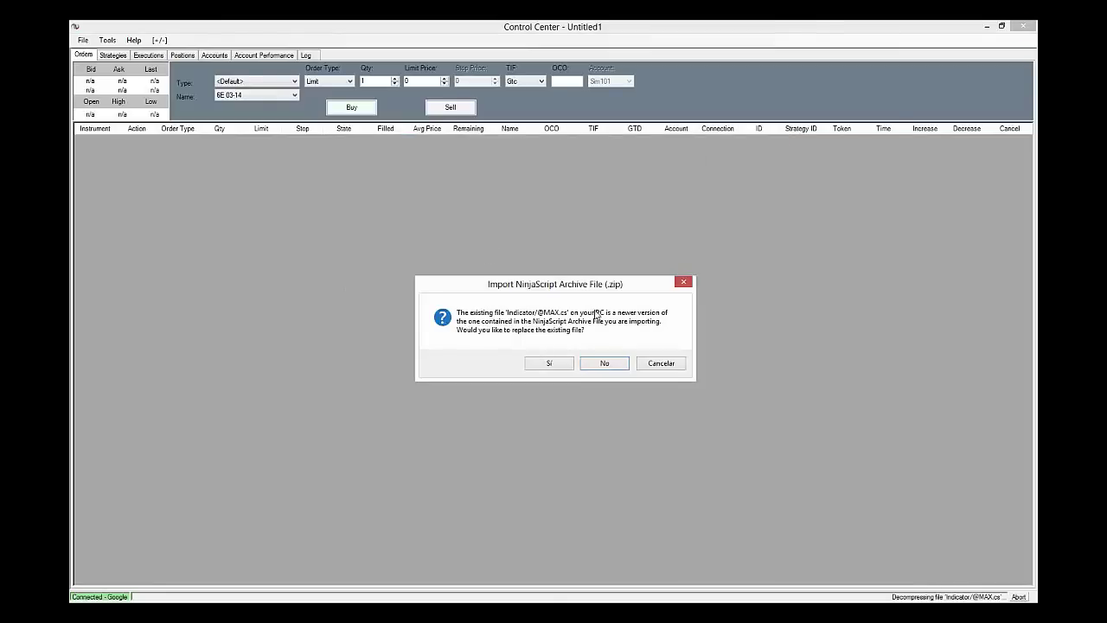
left_click(537, 367)
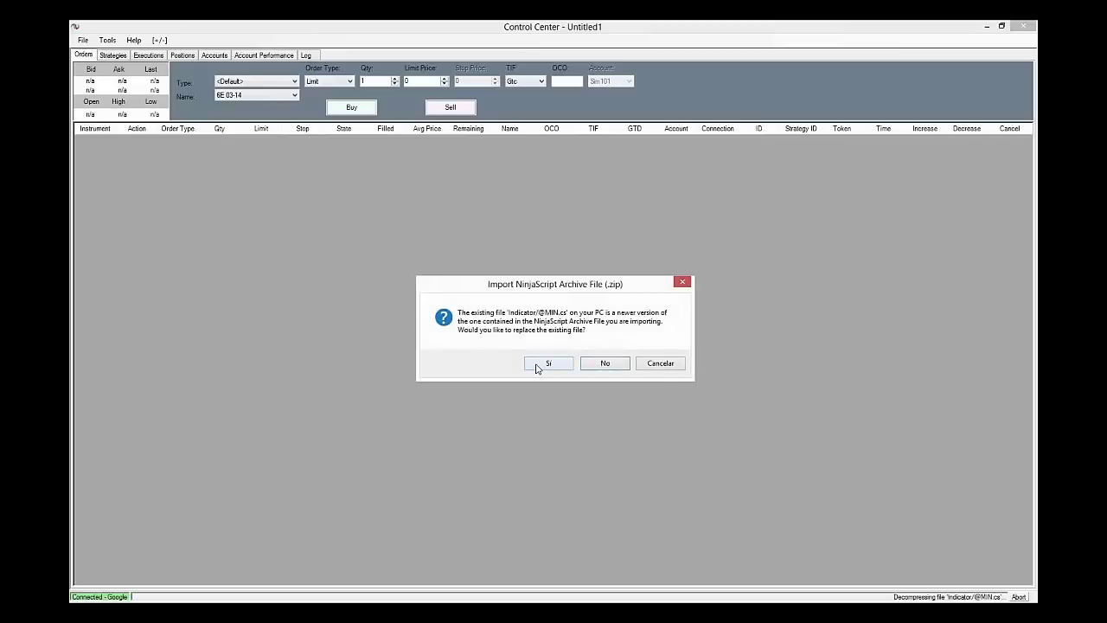
left_click(537, 367)
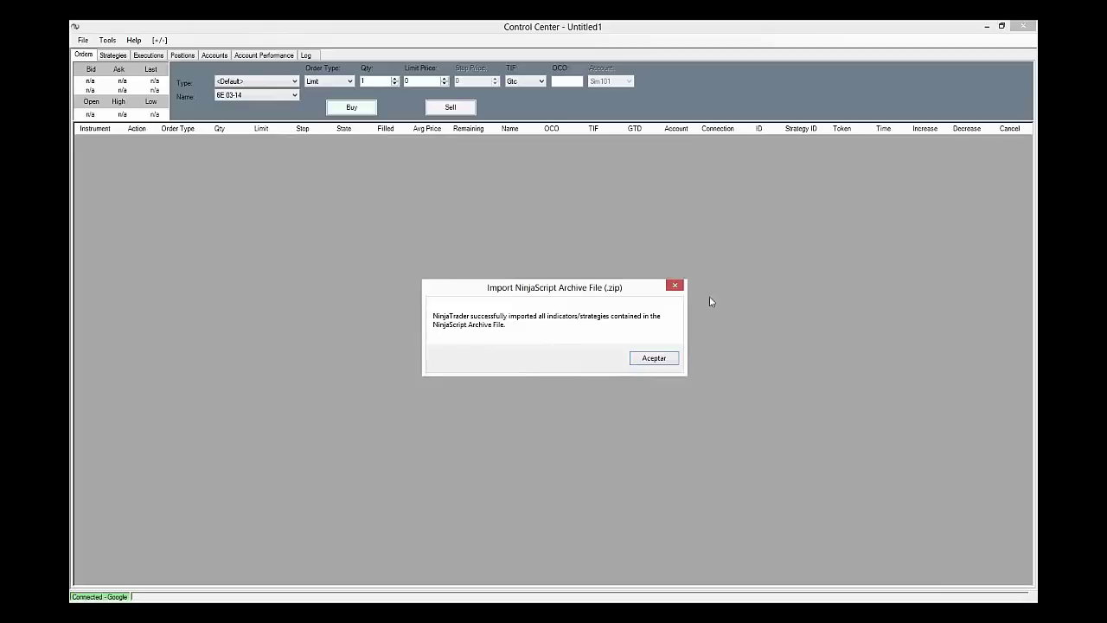
left_click(655, 360)
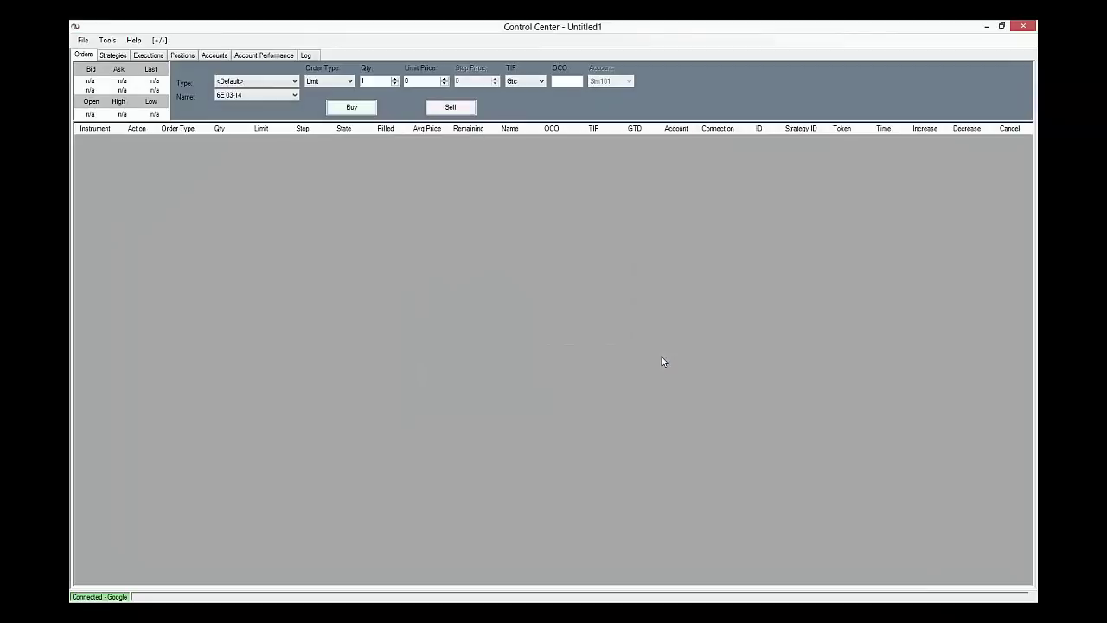
- Set up a NinjaScript export of the IGTQRV02 source files with file name gfgfg, and close the dialog without exporting
left_click(82, 40)
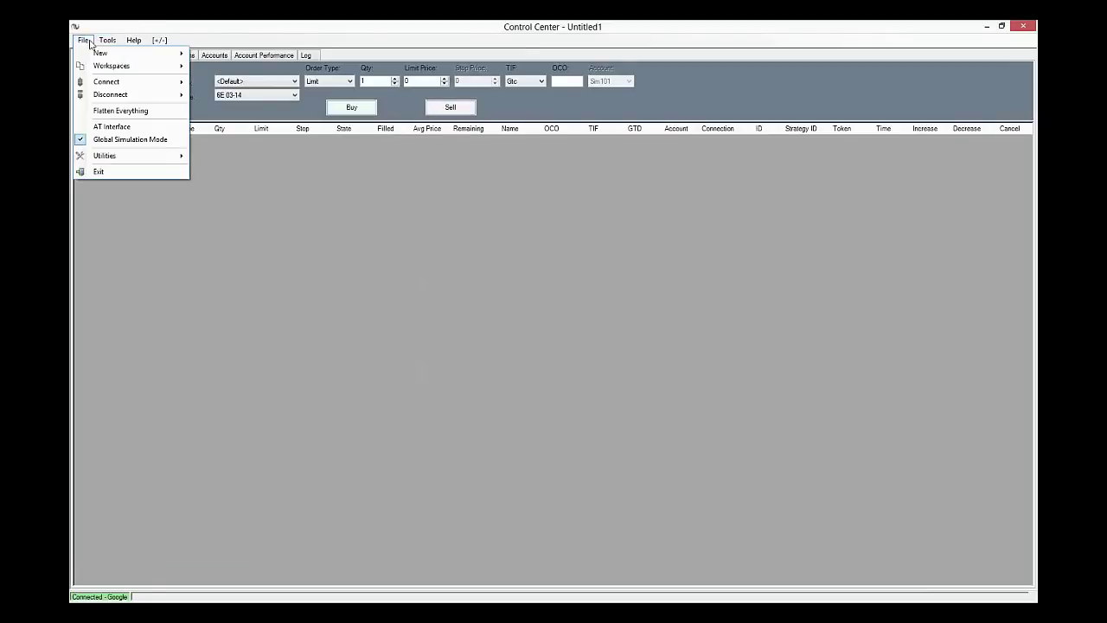
mouse_move(115, 154)
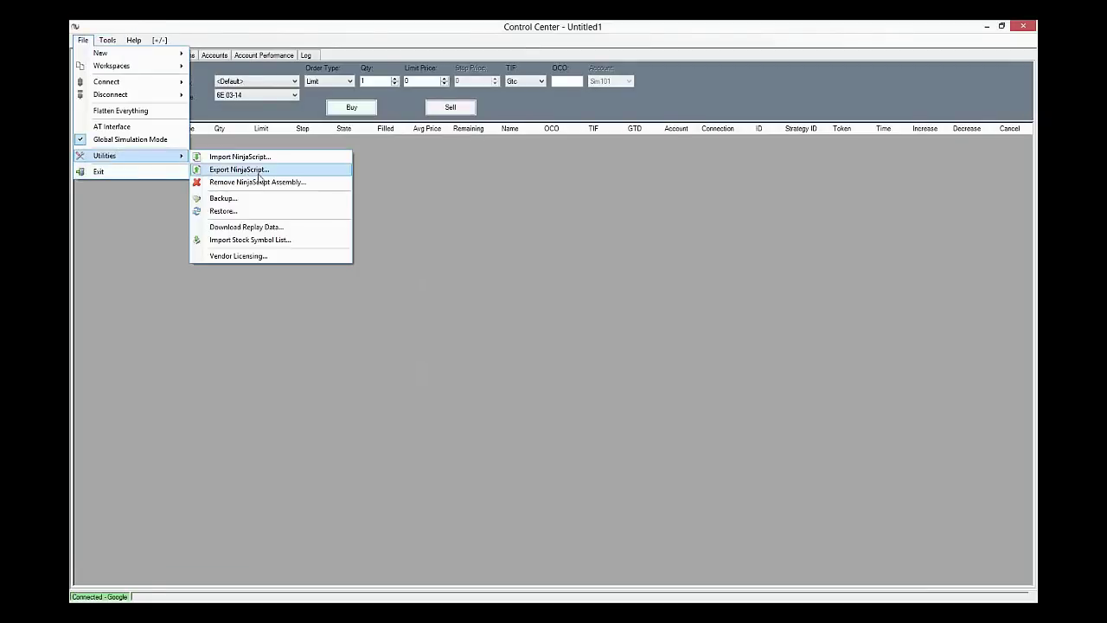
left_click(264, 172)
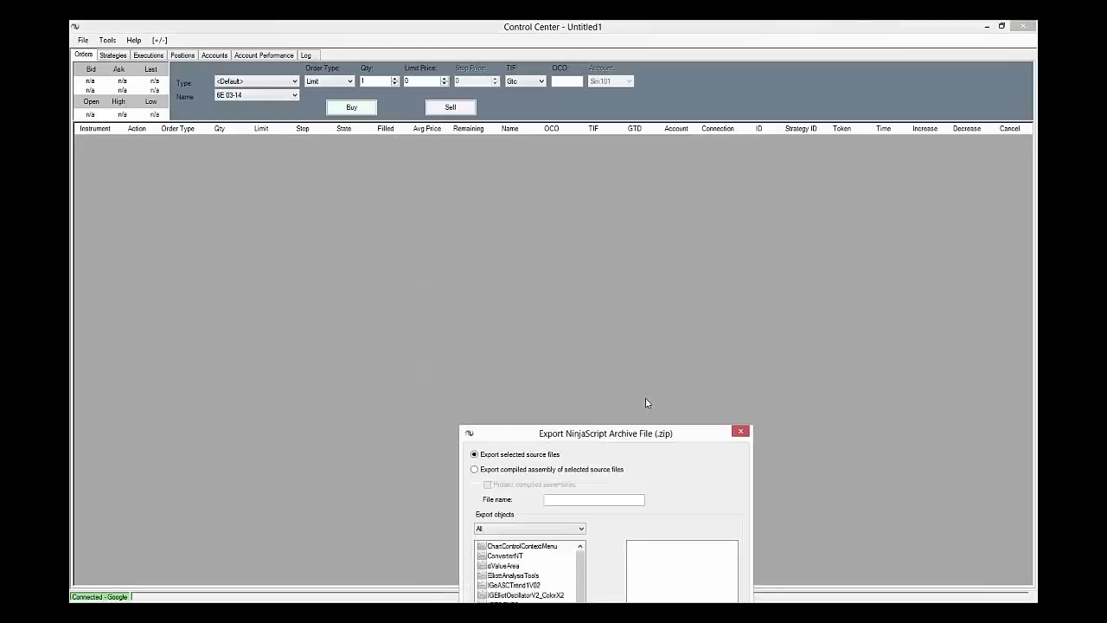
left_click_drag(644, 433, 665, 161)
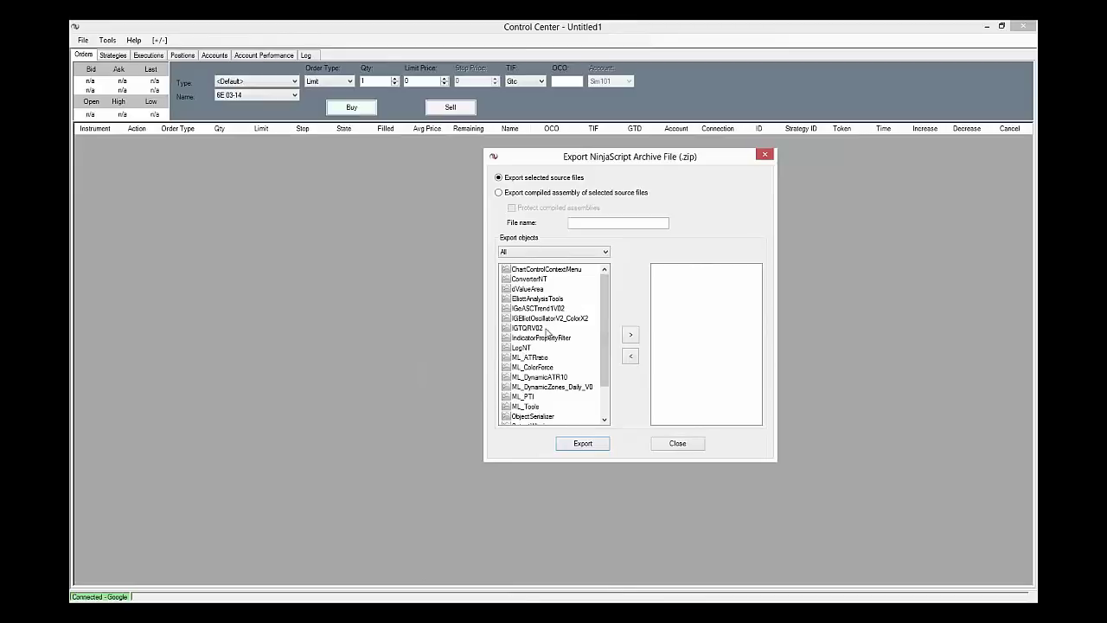
left_click_drag(608, 323, 608, 288)
left_click(538, 329)
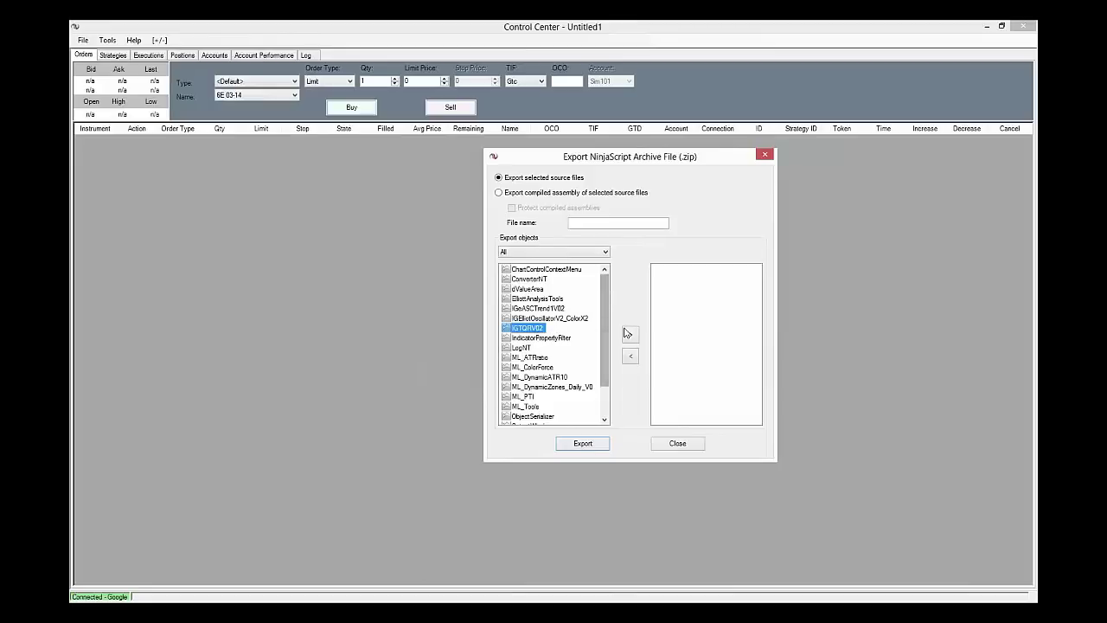
left_click(630, 334)
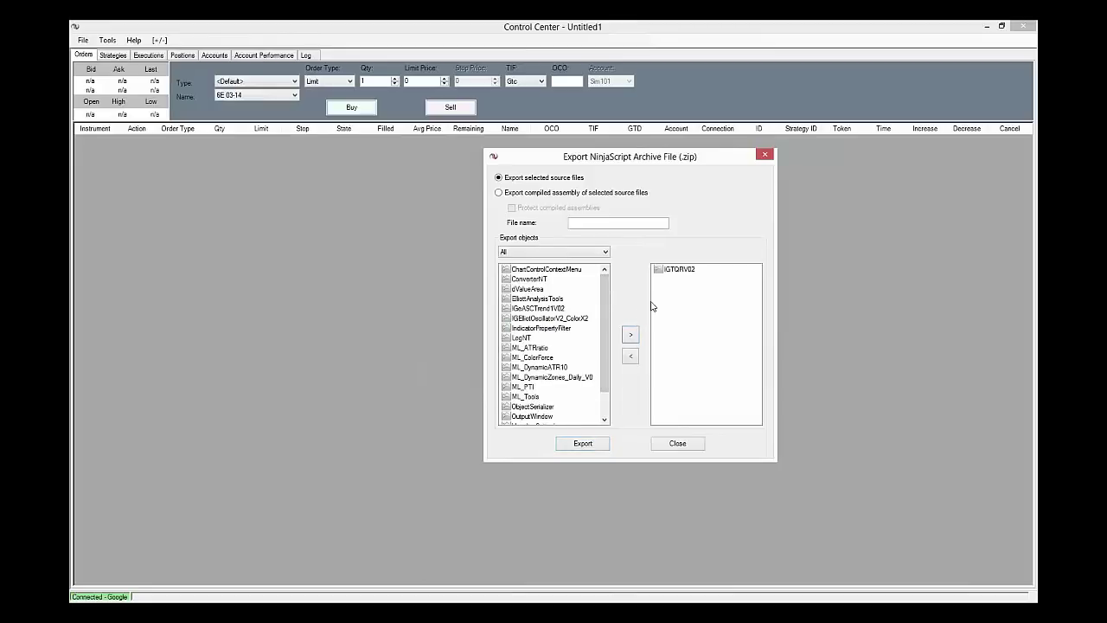
left_click(608, 223)
type("gfgfg")
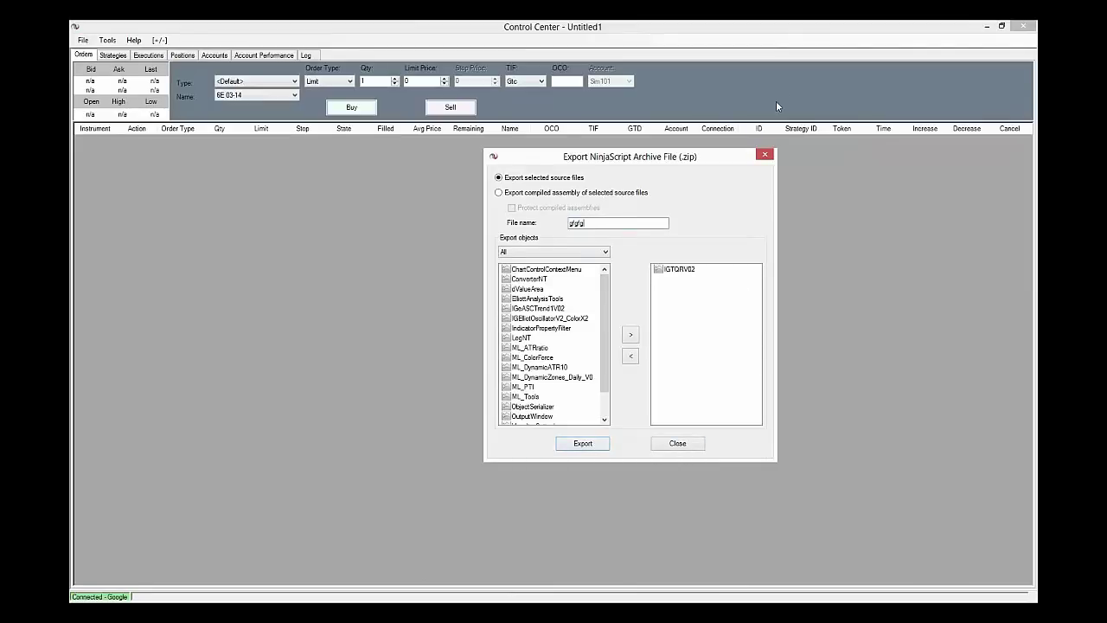
left_click(765, 153)
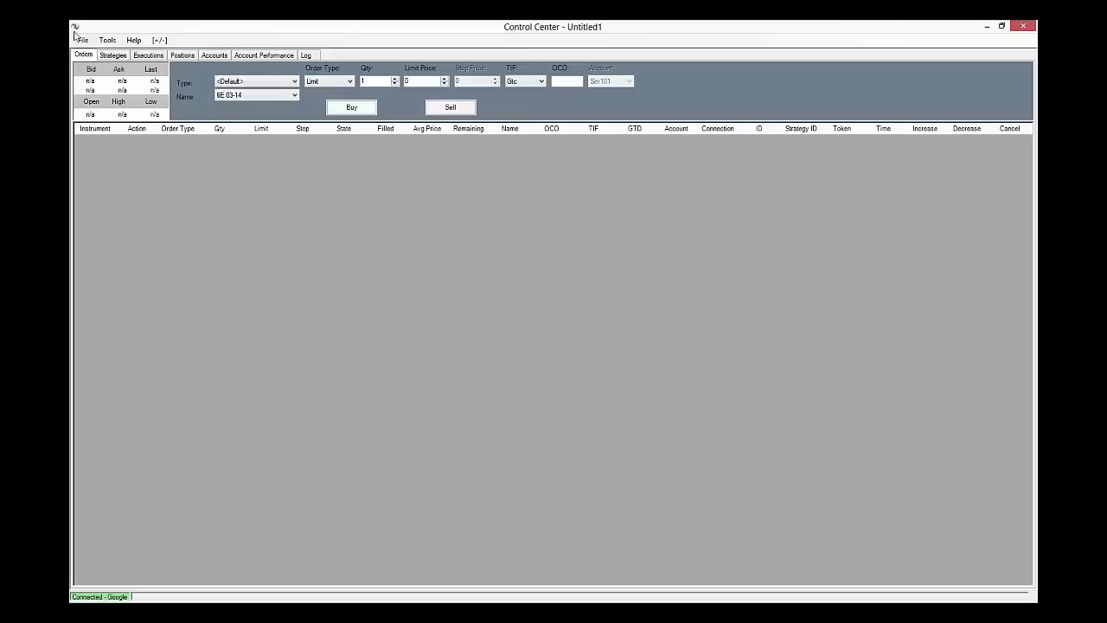
- Examine which NinjaScript assemblies can be removed and close the list without removing any
left_click(82, 40)
mouse_move(122, 161)
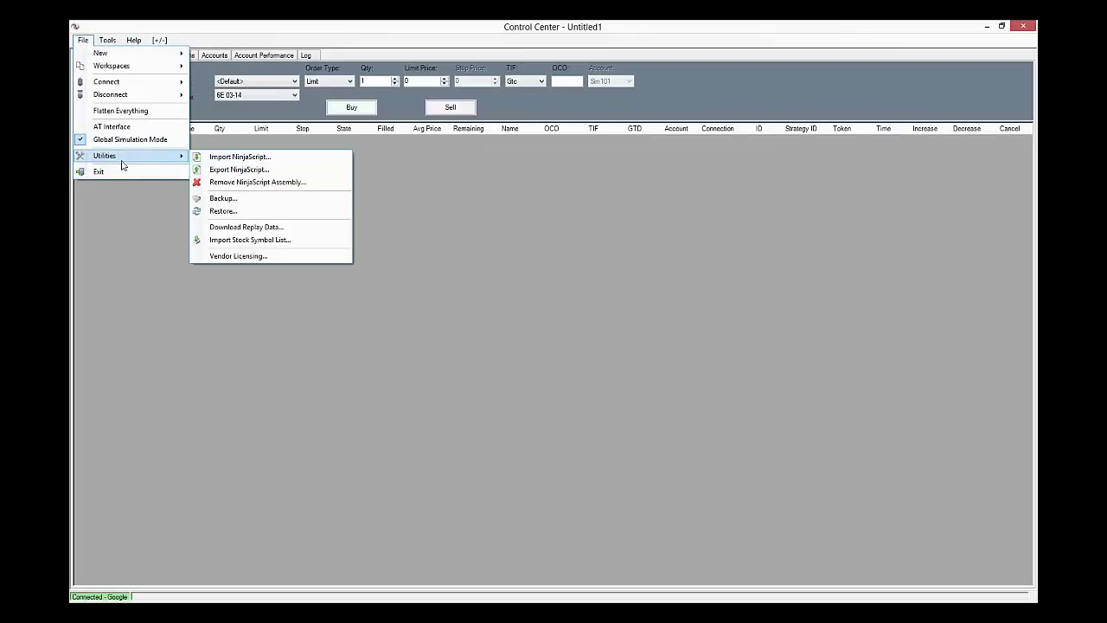
left_click(299, 183)
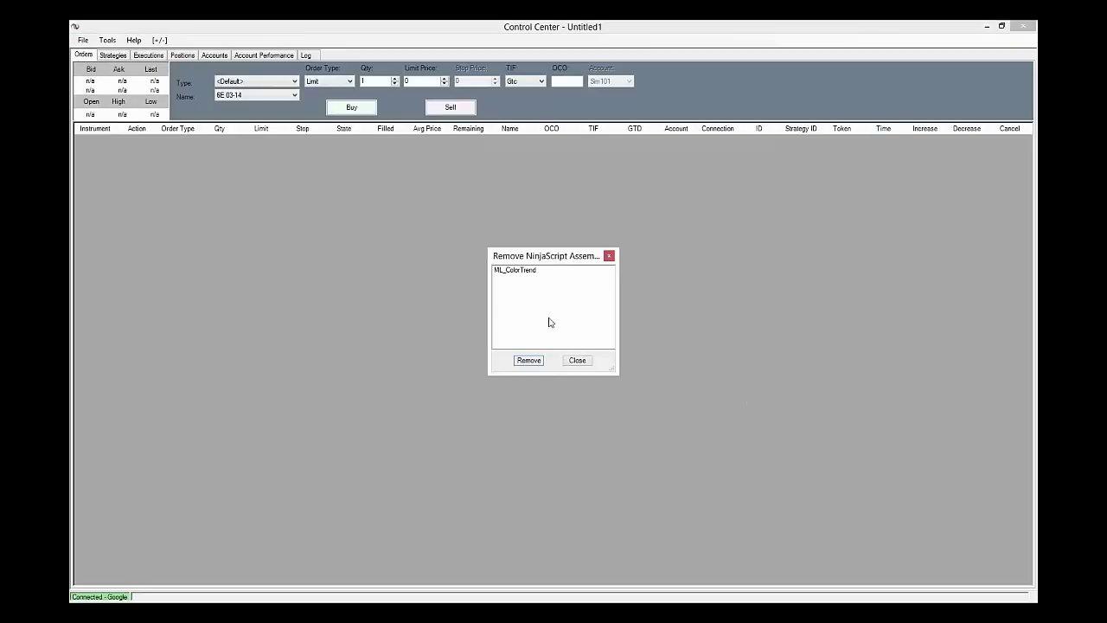
left_click(609, 256)
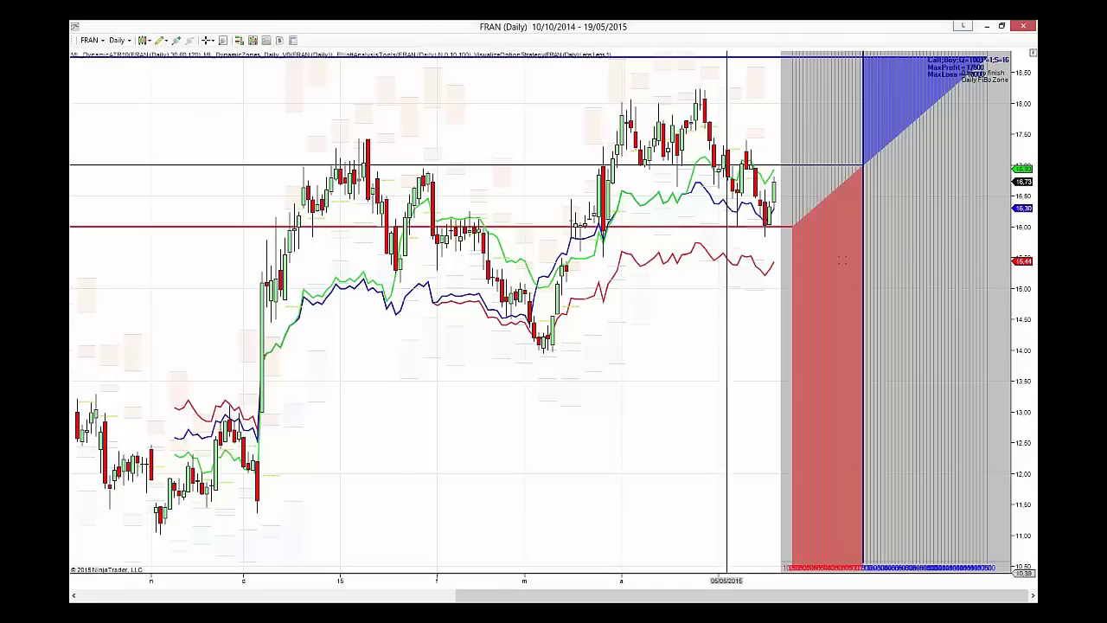
- Minimize the FRAN chart, restore the QQQ chart to a smaller window and reposition it over the Control Center
left_click(986, 27)
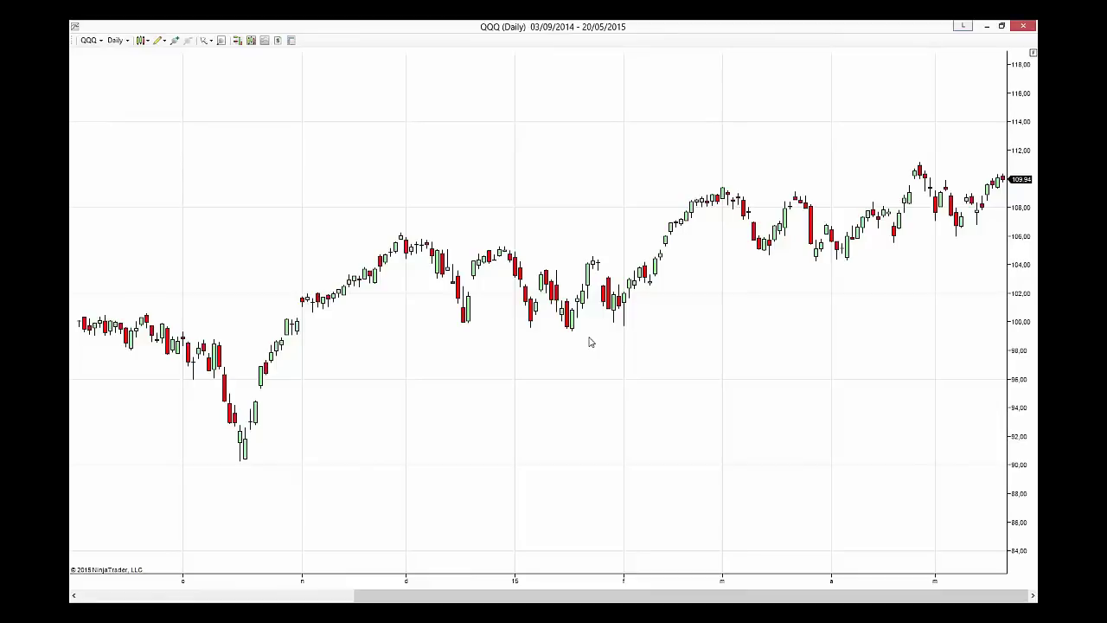
double_click(437, 31)
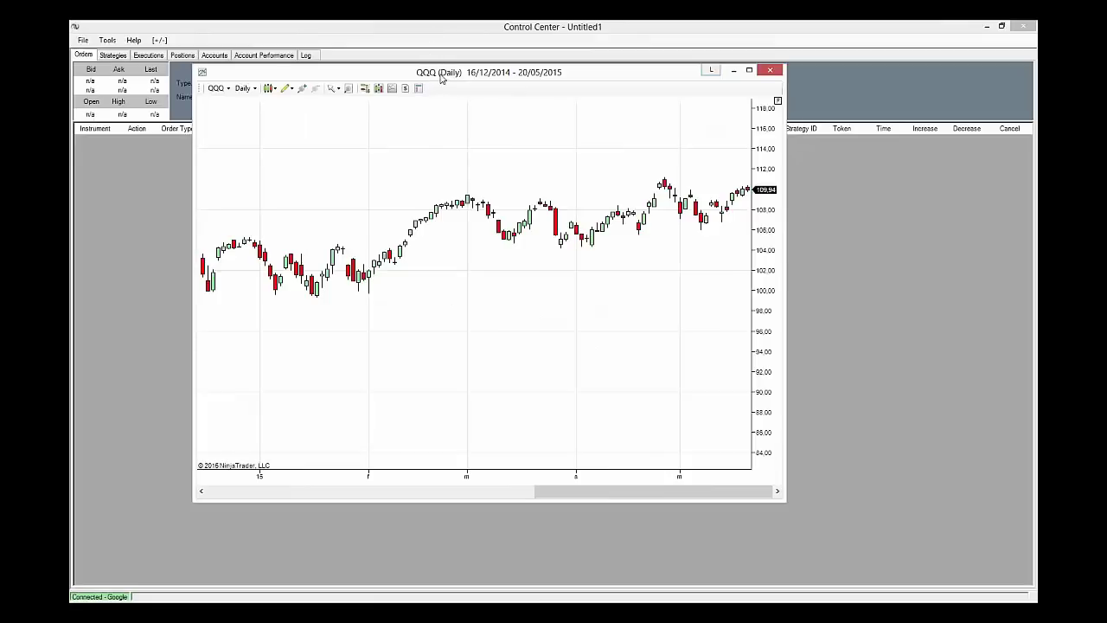
left_click_drag(450, 74, 562, 87)
- Save the current workspace under the new name "intro a ninja"
left_click(83, 41)
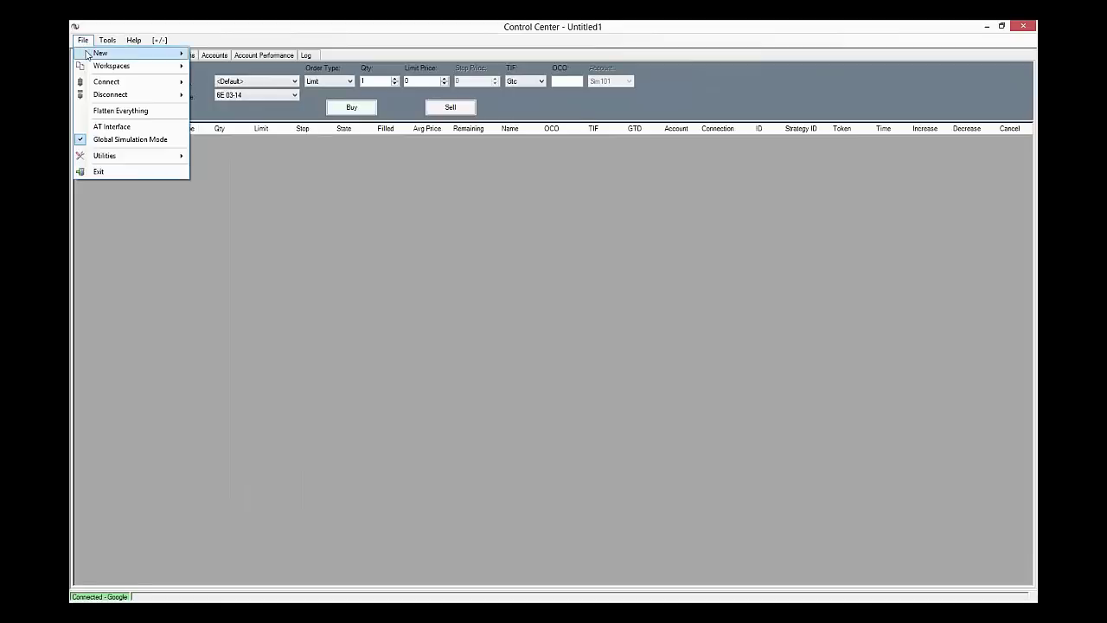
mouse_move(88, 55)
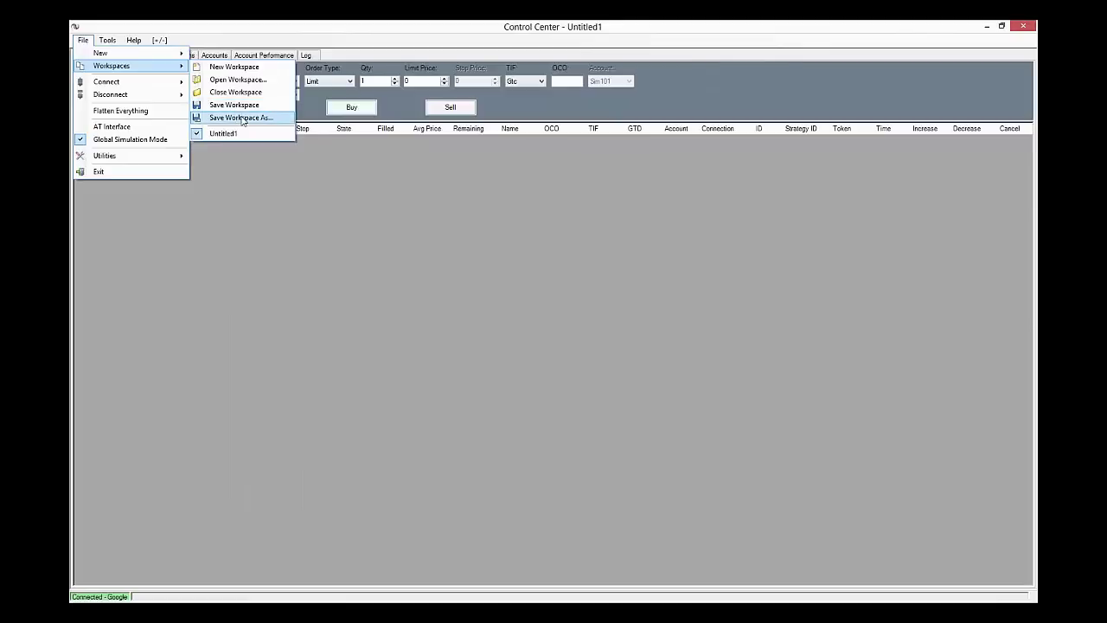
left_click(243, 119)
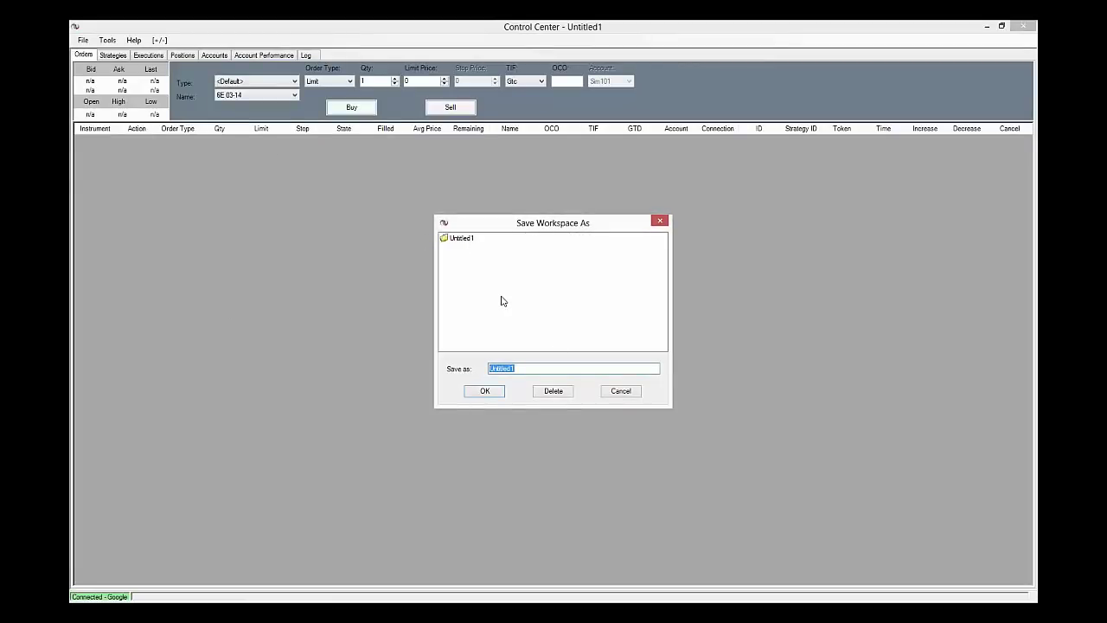
type("intro a ninja")
left_click(486, 394)
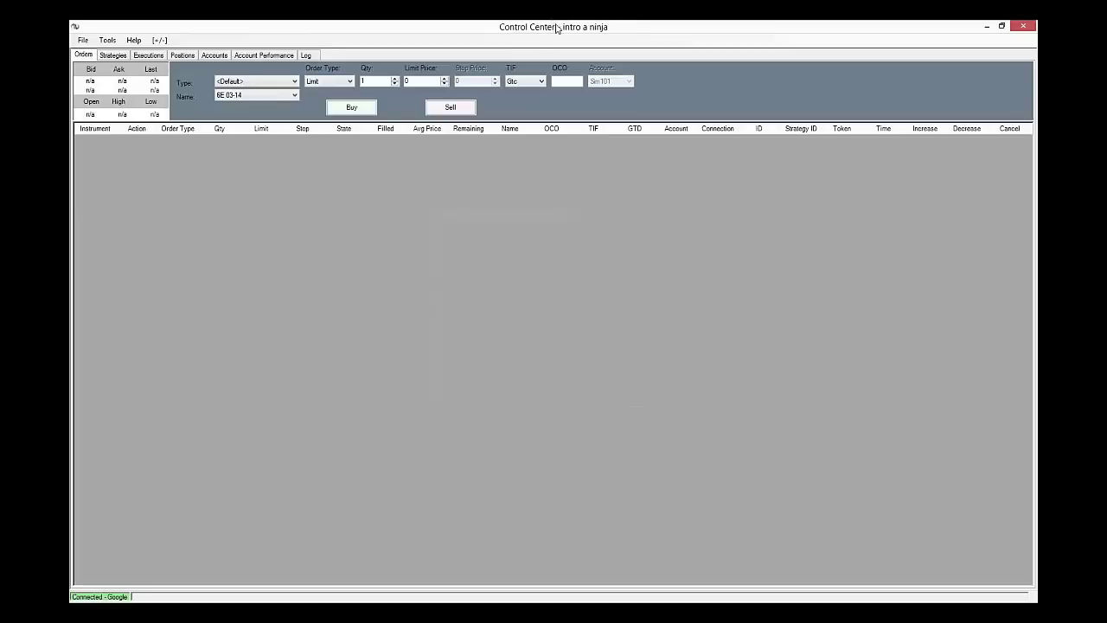
- Examine the saved workspaces available to open, select Untitled1 and close the list without opening it
left_click(83, 40)
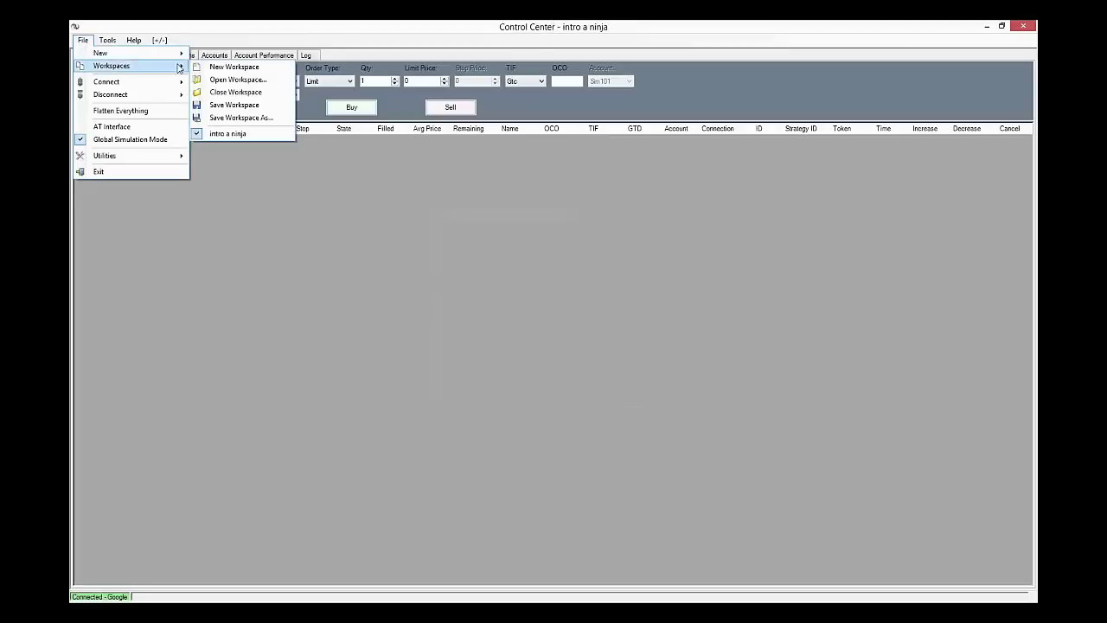
left_click(235, 81)
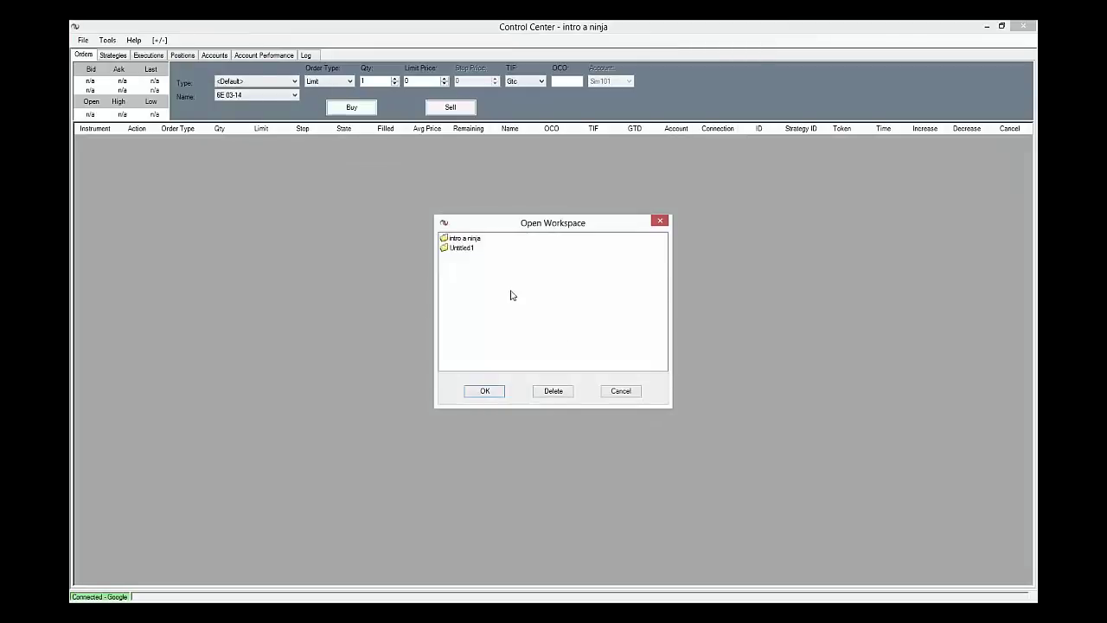
left_click(465, 248)
left_click(658, 223)
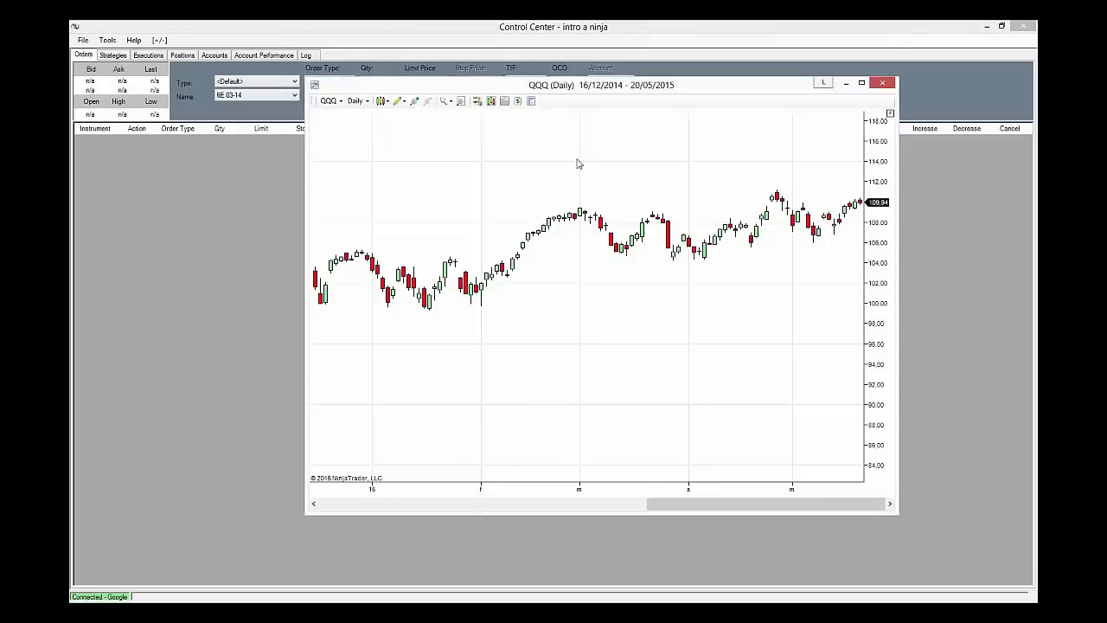
- Maximize the QQQ daily chart and add the OBV indicator to its indicator list
double_click(603, 86)
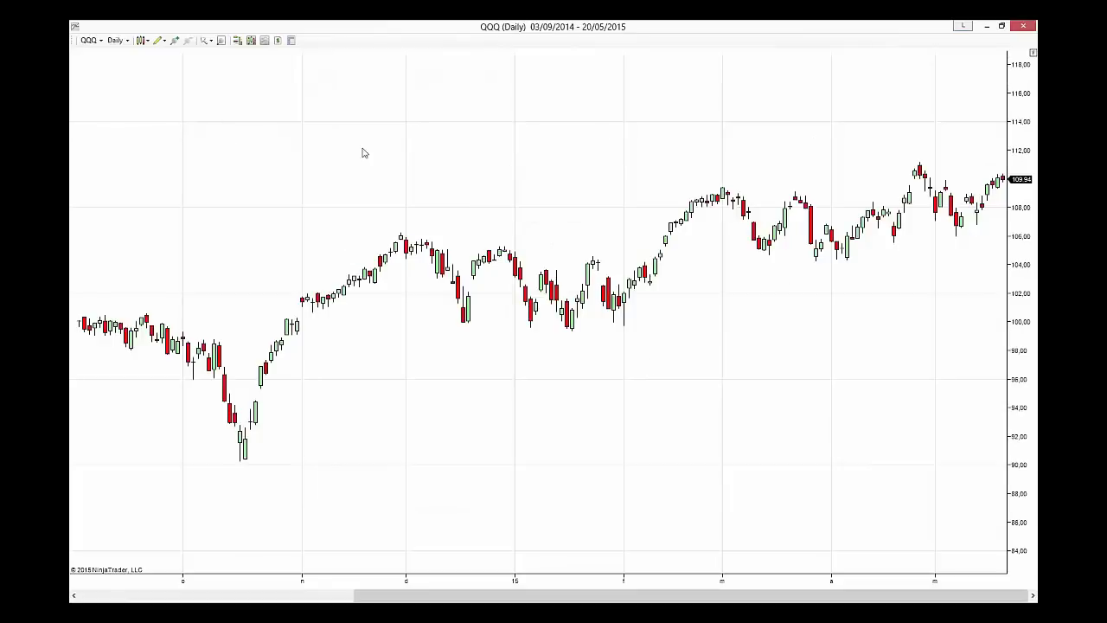
right_click(571, 156)
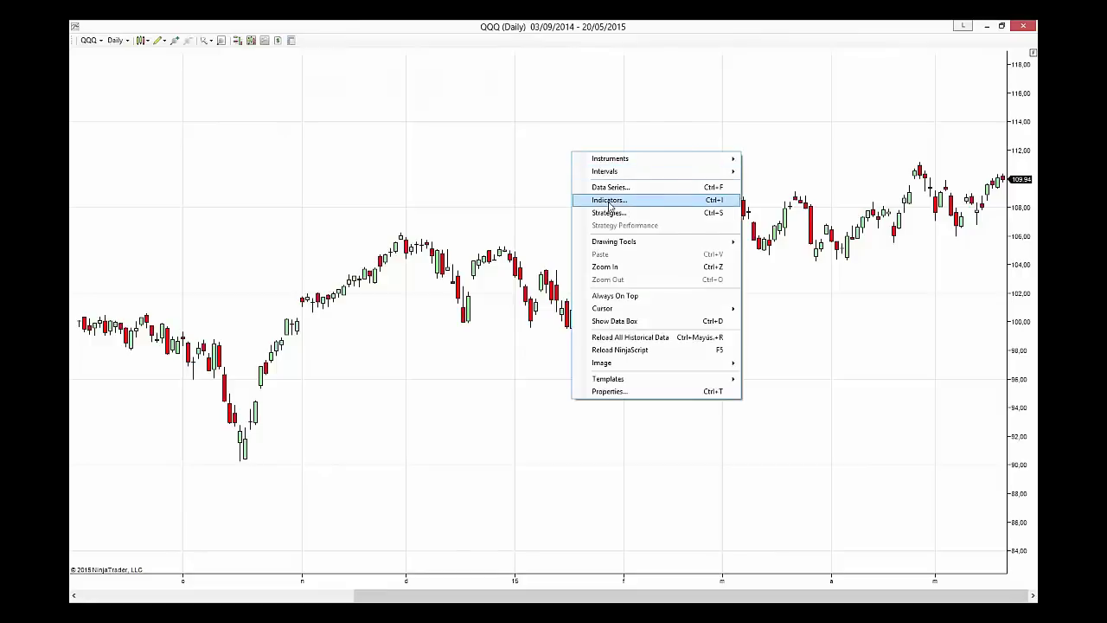
left_click(246, 99)
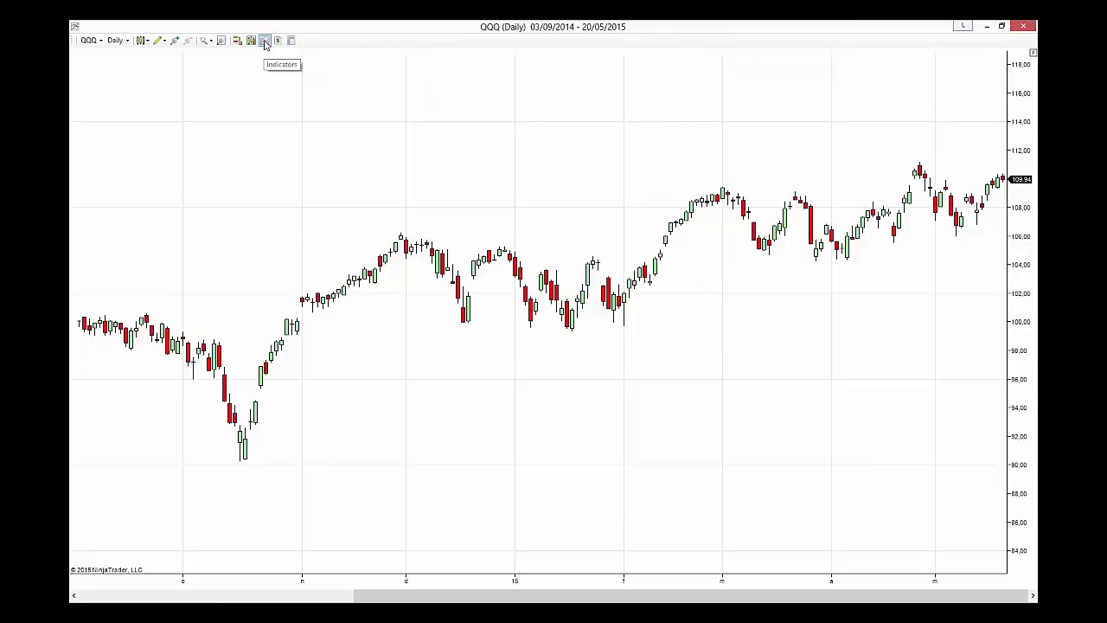
left_click(265, 42)
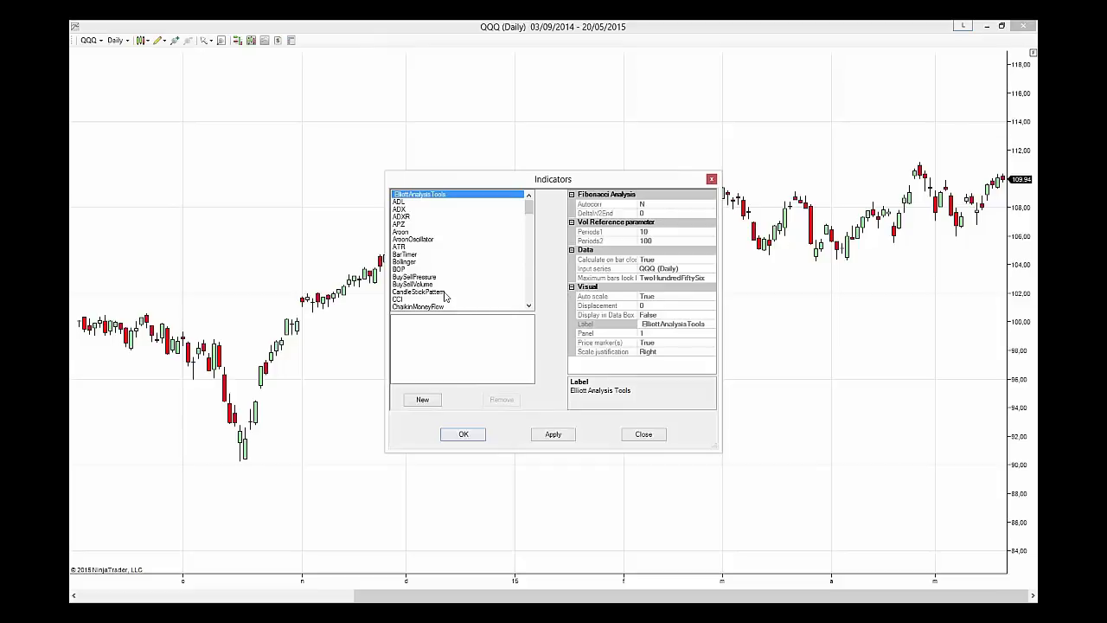
left_click_drag(530, 207, 530, 261)
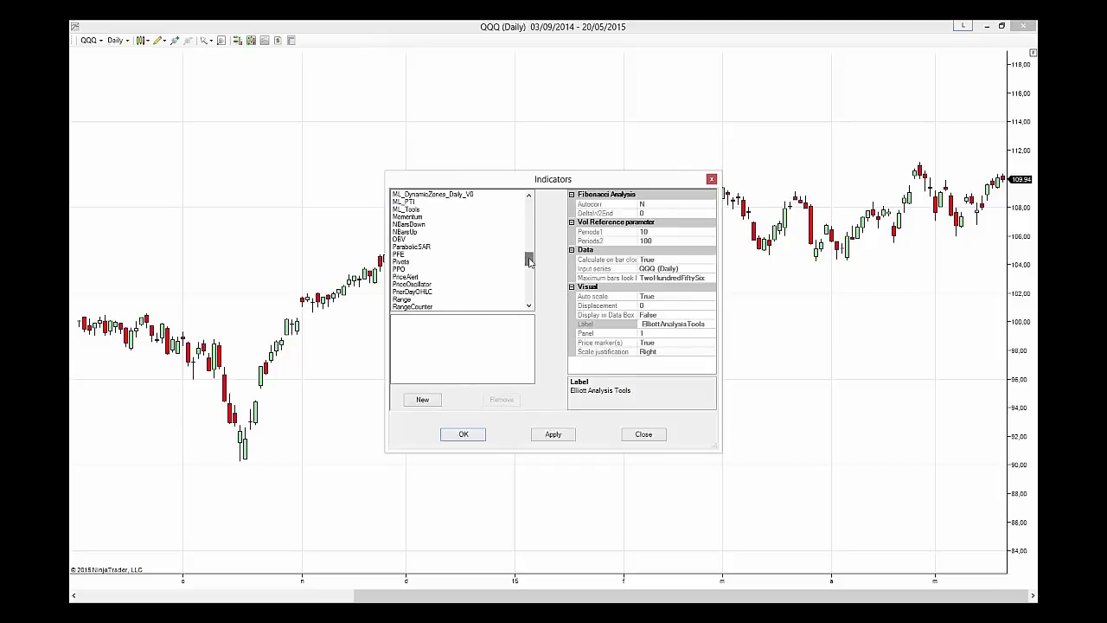
double_click(405, 239)
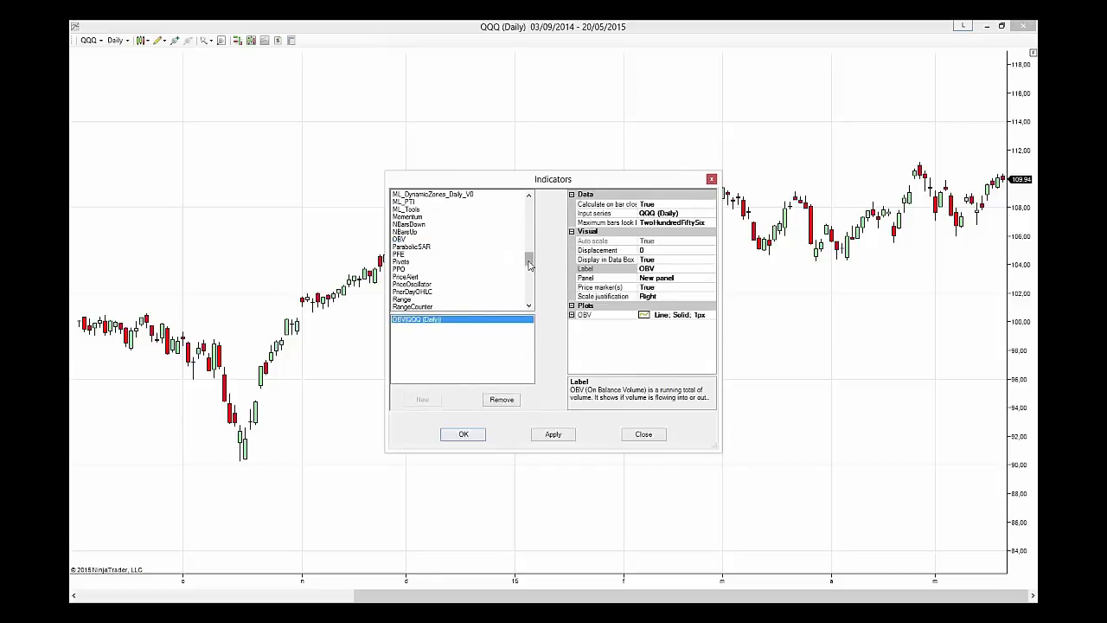
- Add the TEMA and SMA indicators, each with period 14, apply the indicator list to the chart and close it
scroll(423, 235, "down", 6)
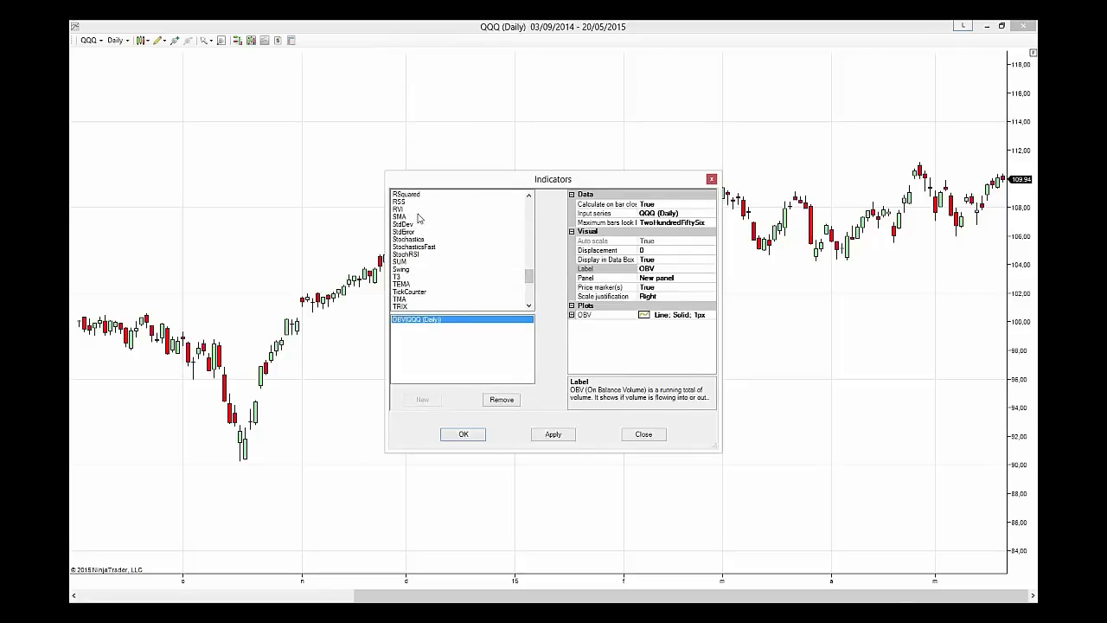
left_click(412, 285)
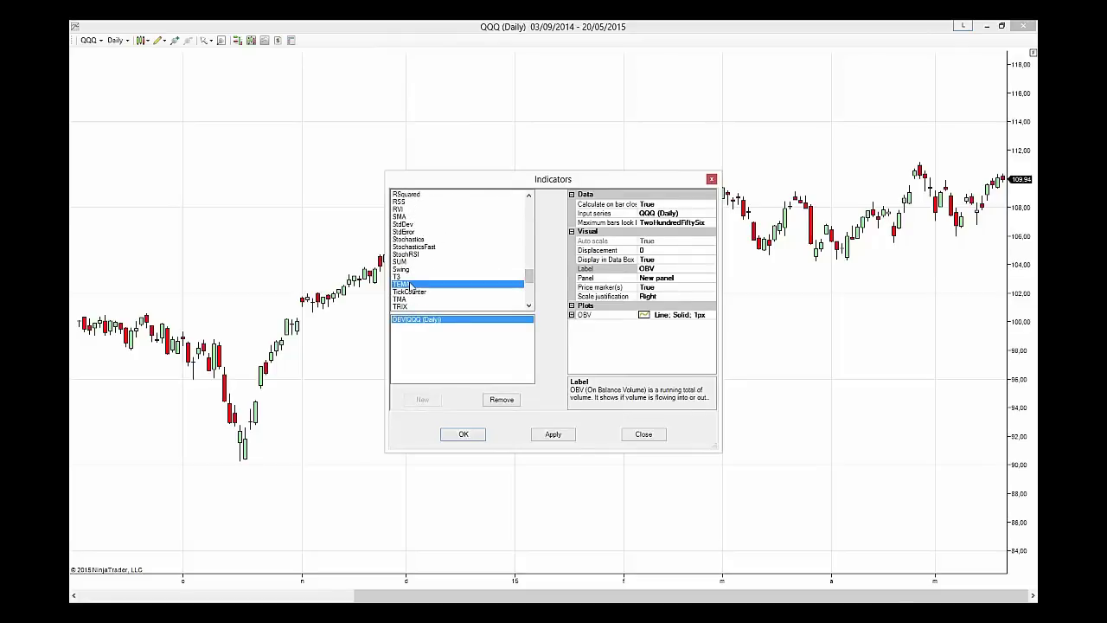
double_click(412, 285)
left_click_drag(529, 278, 535, 265)
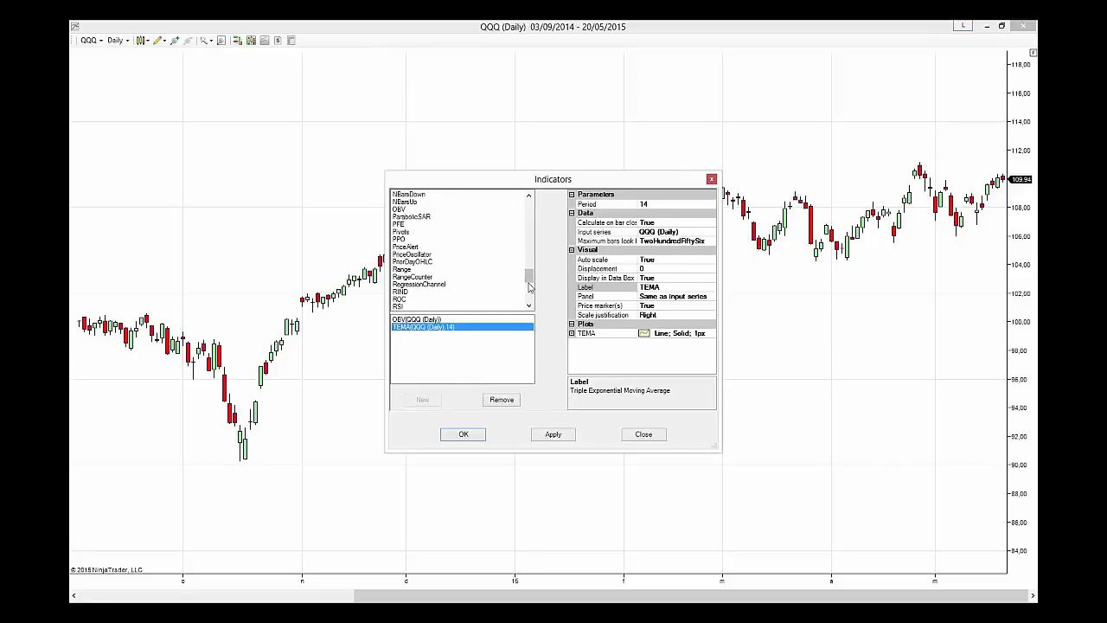
scroll(519, 285, "down", 5)
left_click(410, 225)
double_click(410, 225)
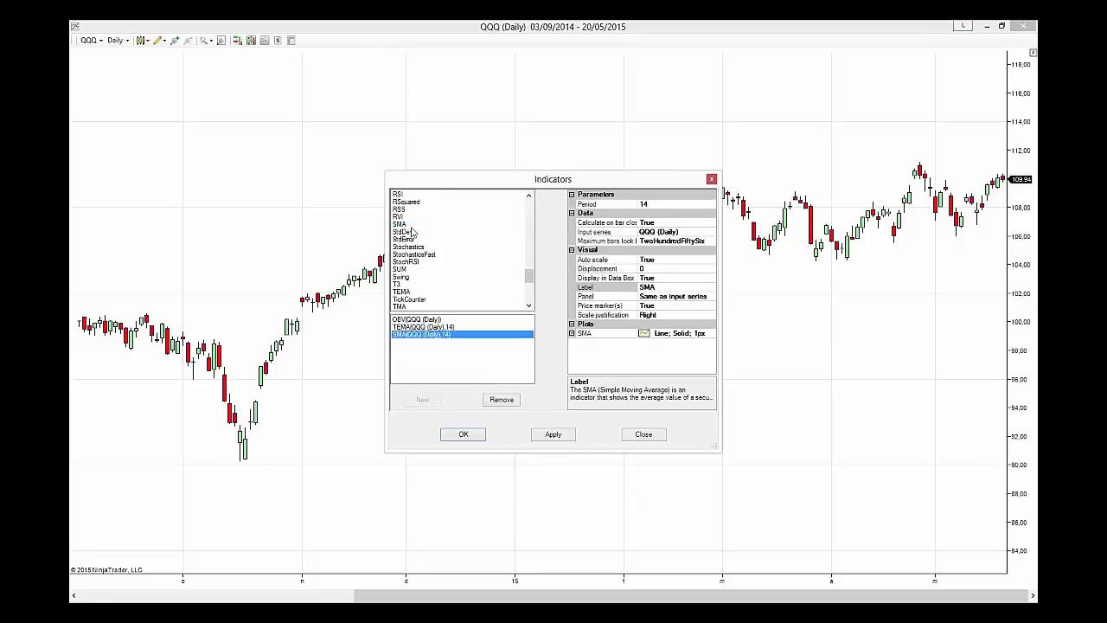
left_click(552, 434)
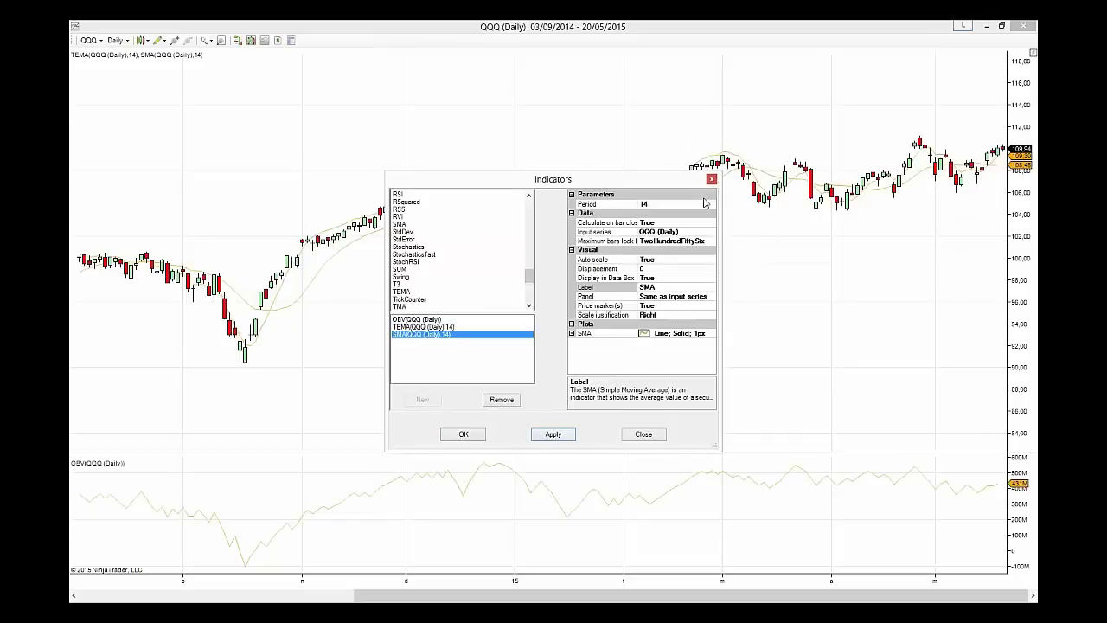
left_click(711, 179)
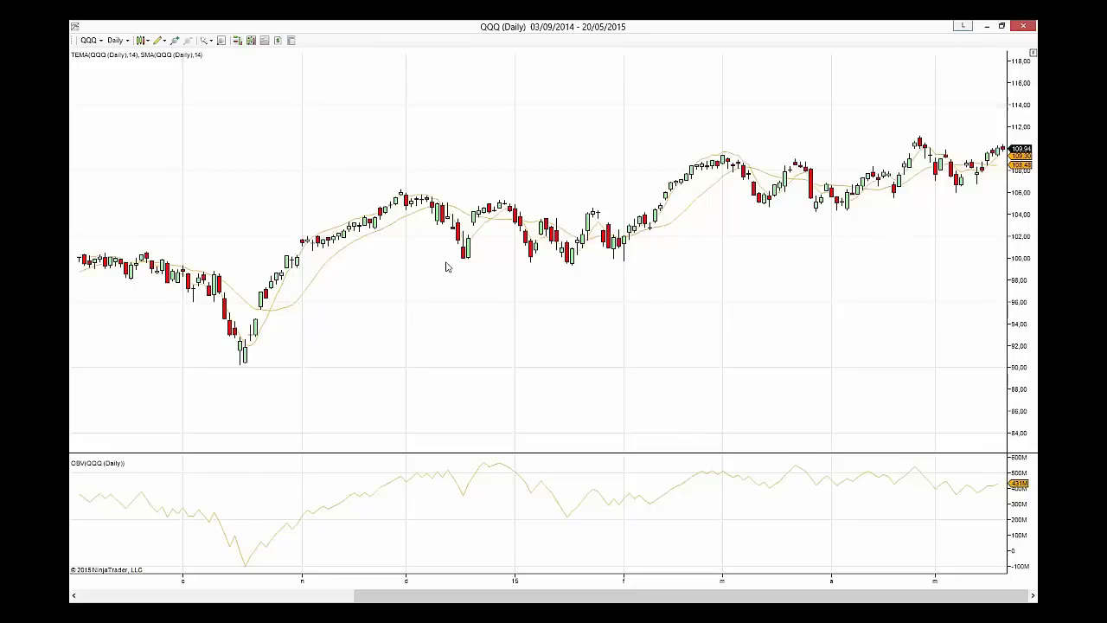
- Save the QQQ chart's indicator setup as a chart template named "test"
right_click(476, 313)
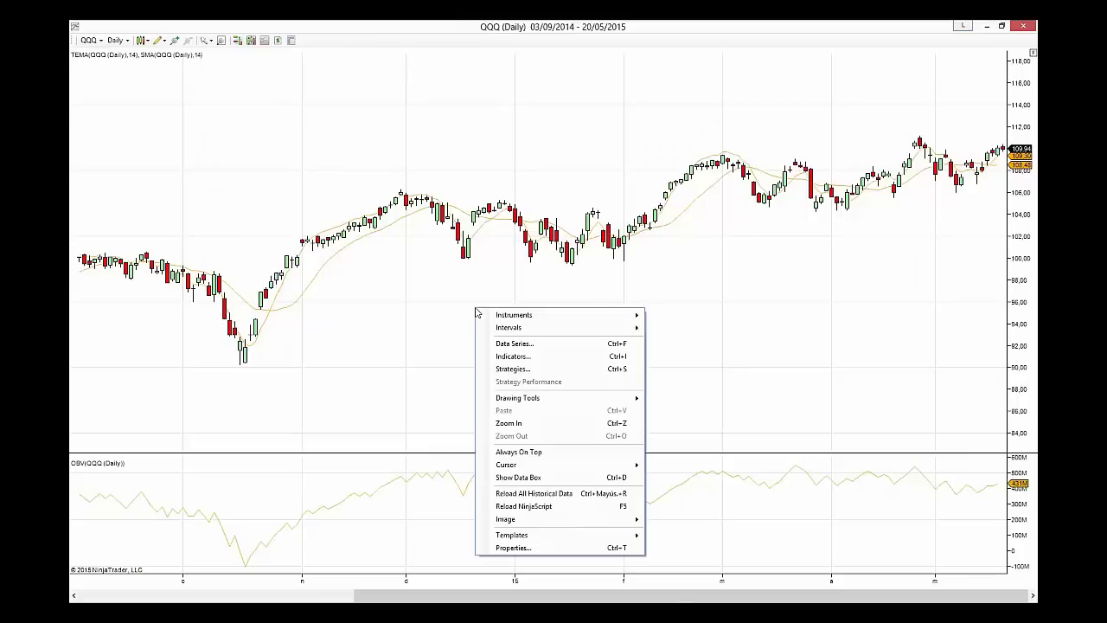
mouse_move(586, 536)
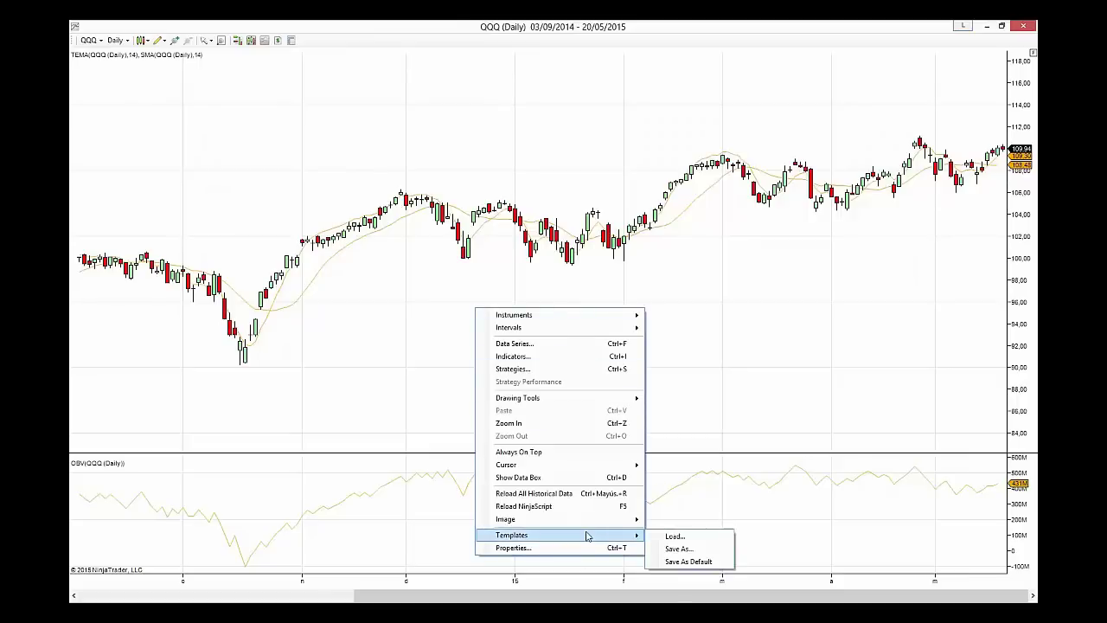
left_click(680, 550)
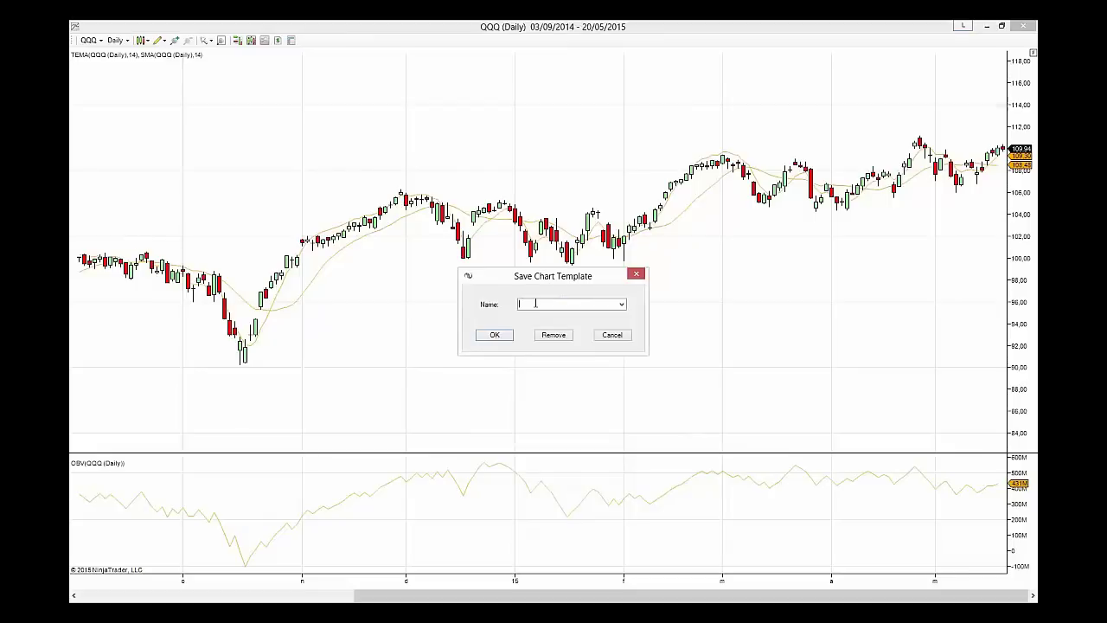
type("test")
left_click(496, 335)
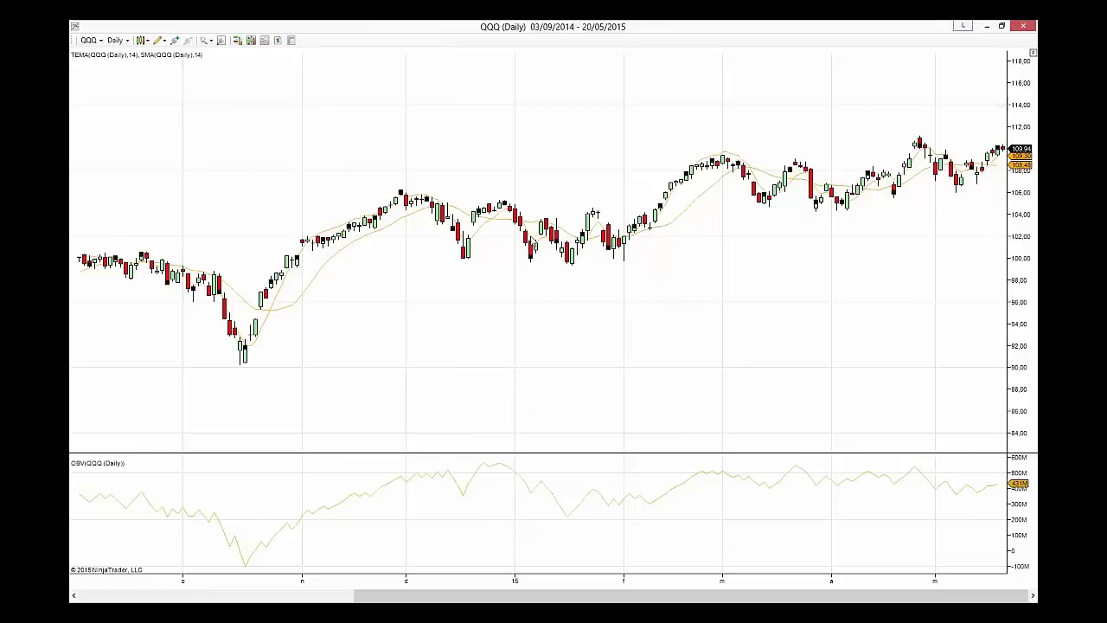
- Remove the SMA, TEMA and OBV indicators from the QQQ chart
key("Delete")
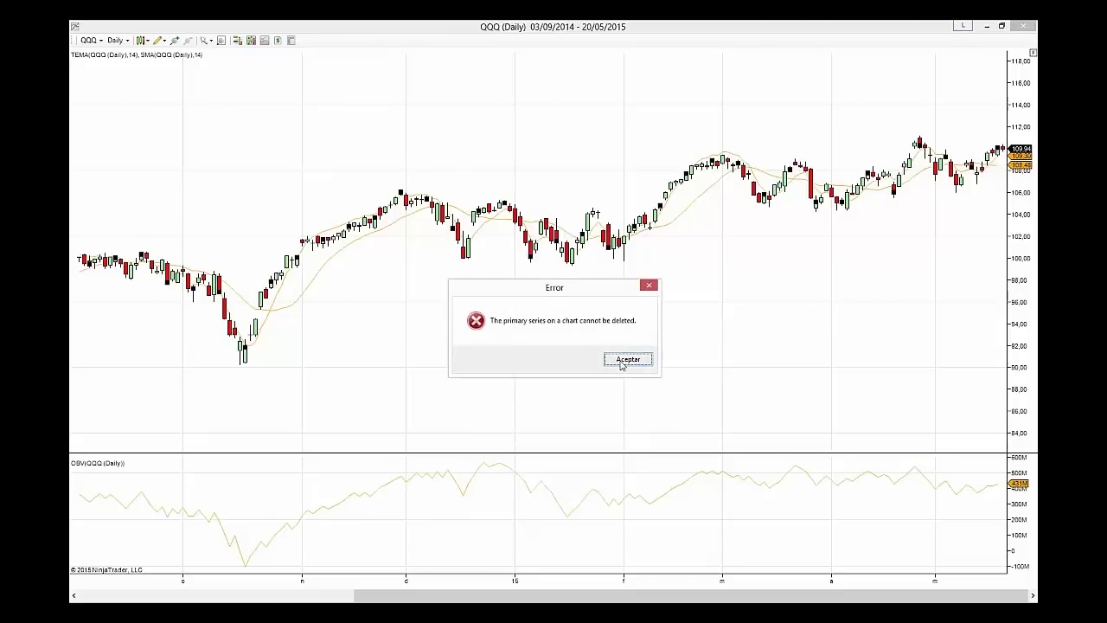
left_click(621, 362)
key("Delete")
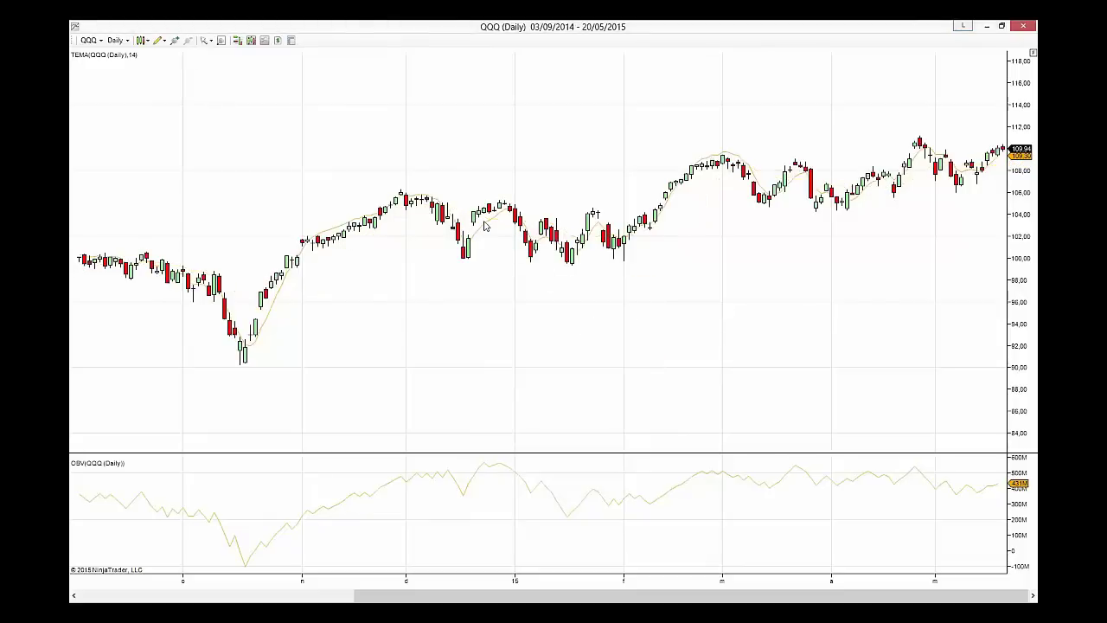
right_click(471, 484)
left_click(523, 370)
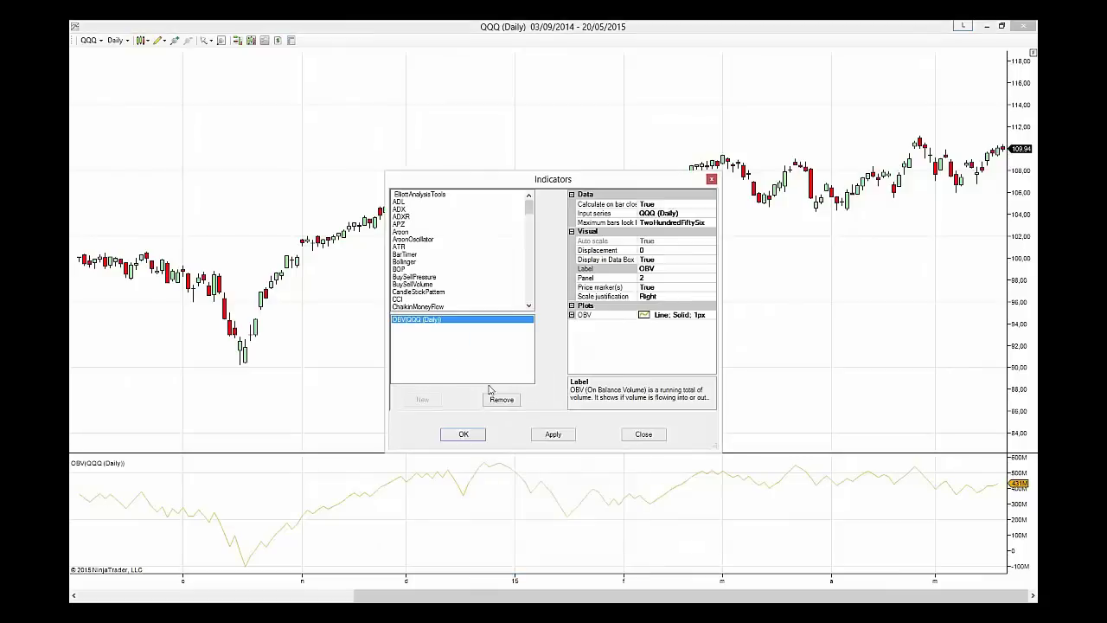
left_click(500, 399)
left_click(554, 435)
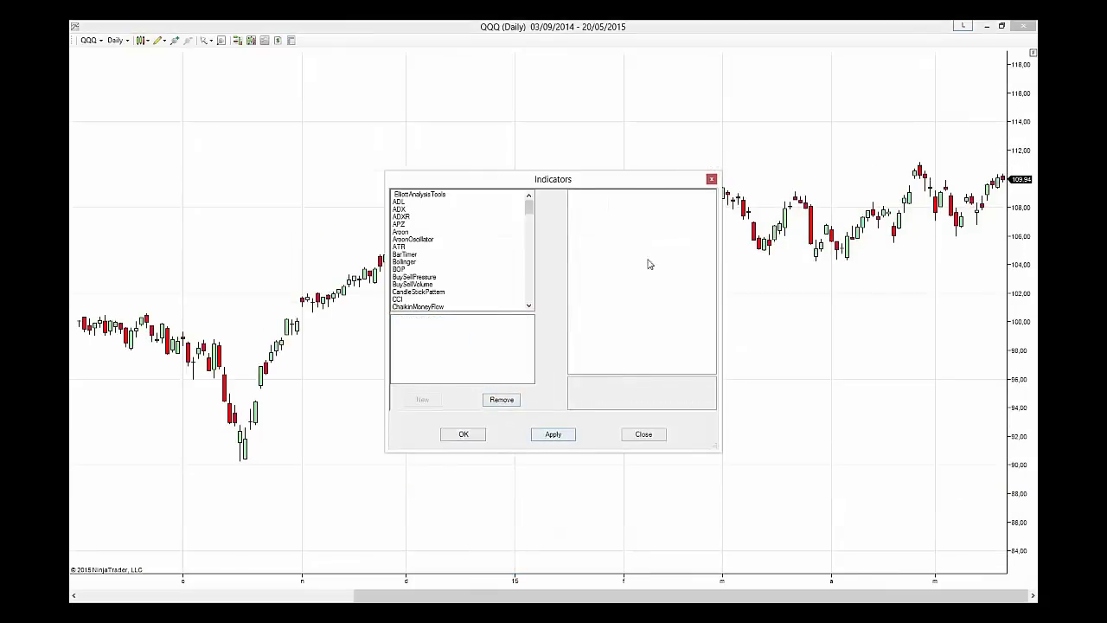
left_click(710, 181)
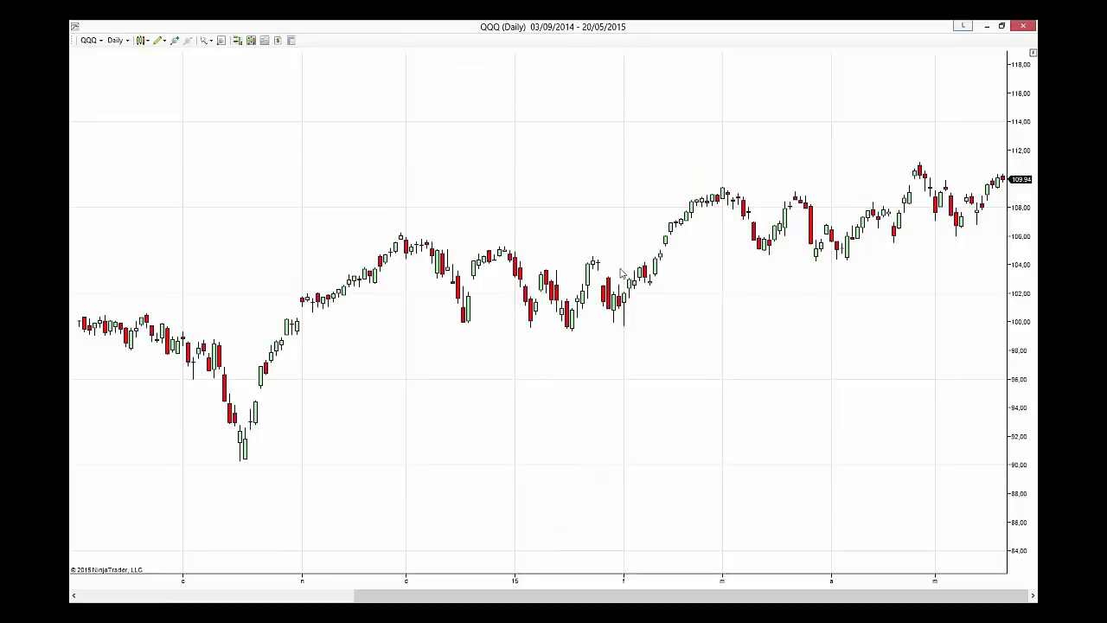
- Load the chart template "test" onto the QQQ chart
right_click(481, 213)
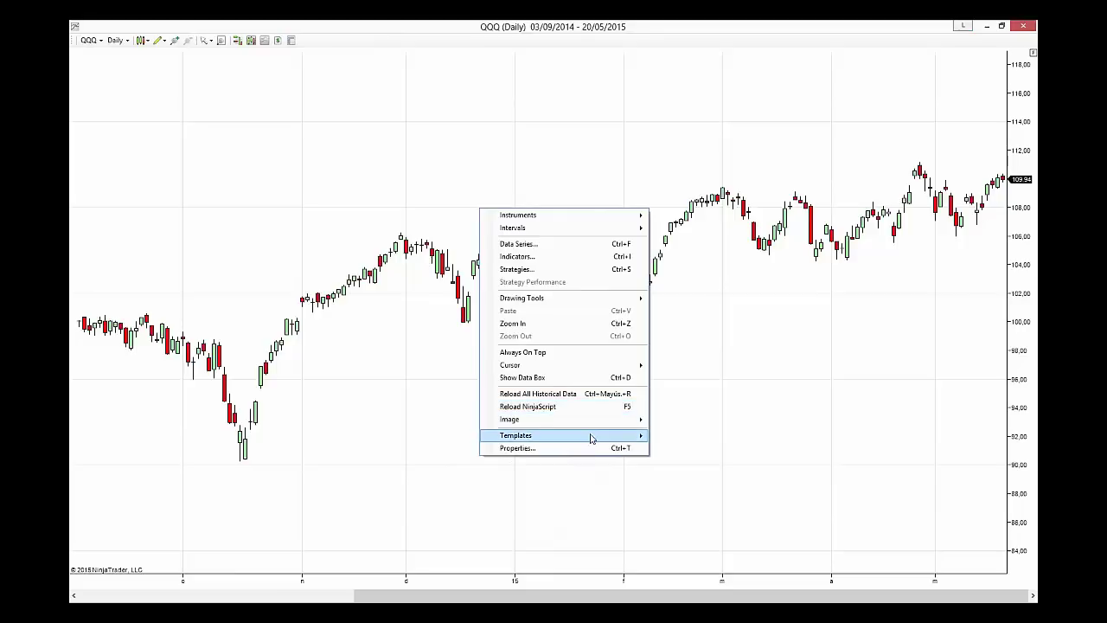
mouse_move(590, 439)
left_click(673, 439)
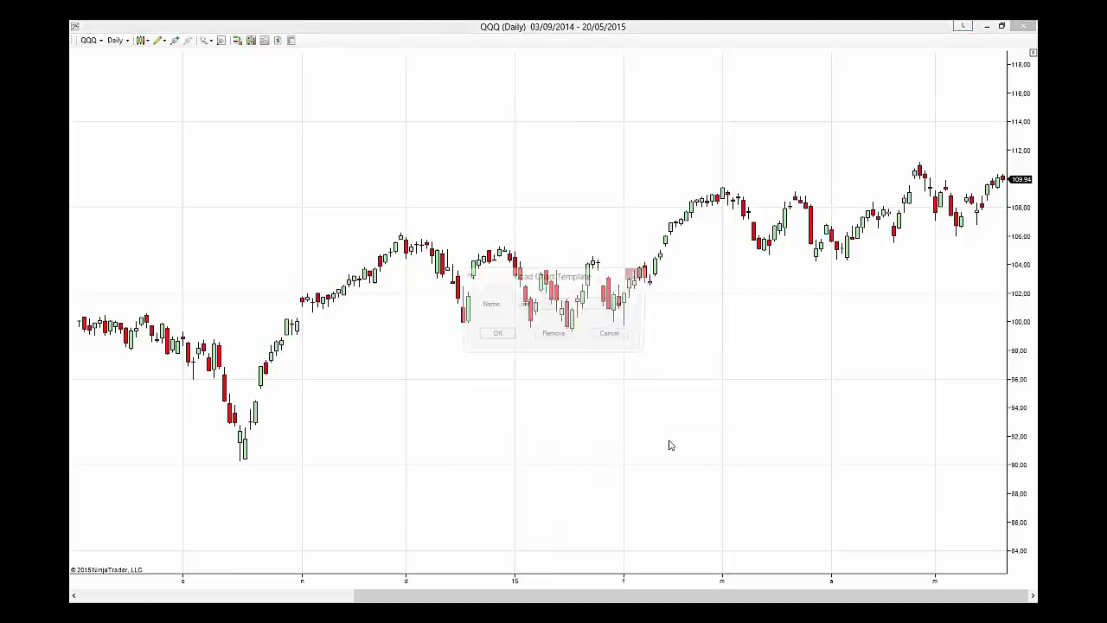
left_click(567, 307)
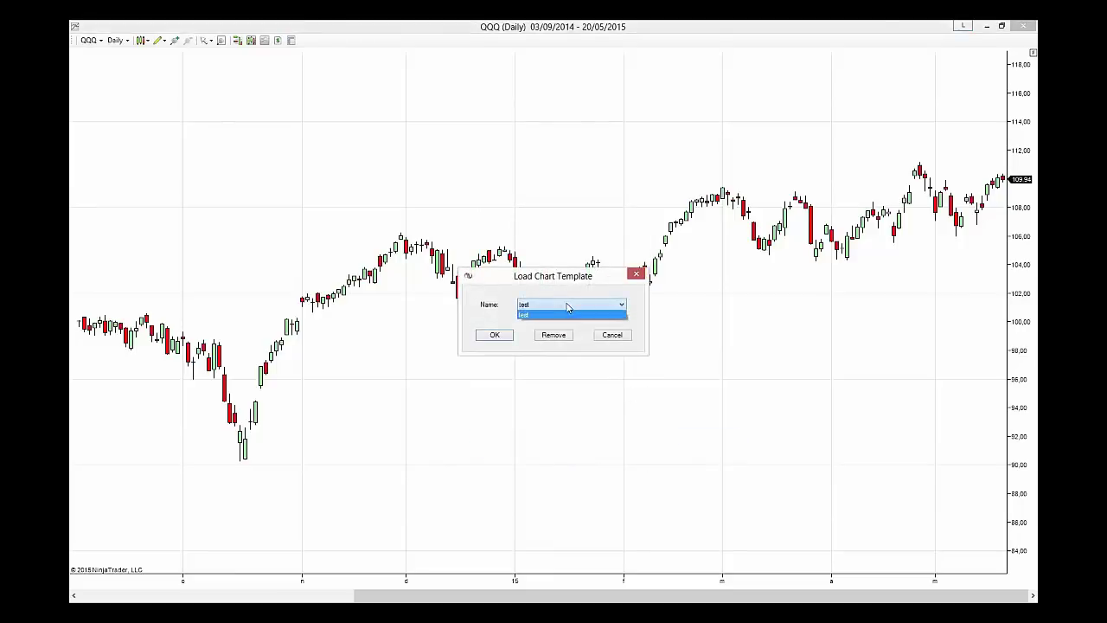
left_click(556, 312)
left_click(493, 335)
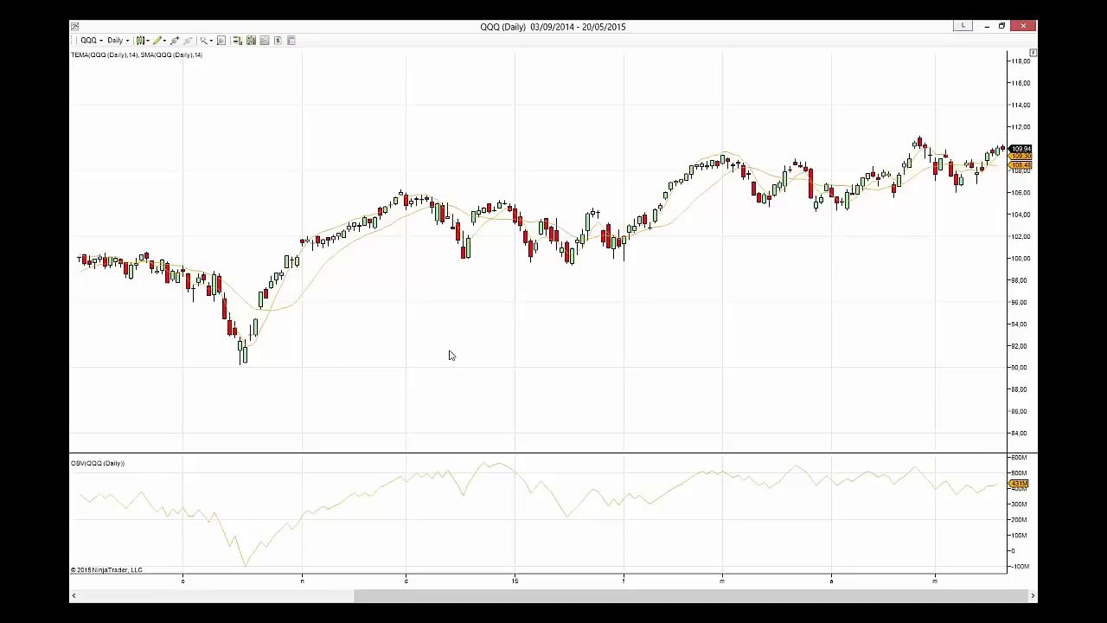
- Save an image of the QQQ chart in JPEG format under the suggested file name
right_click(448, 355)
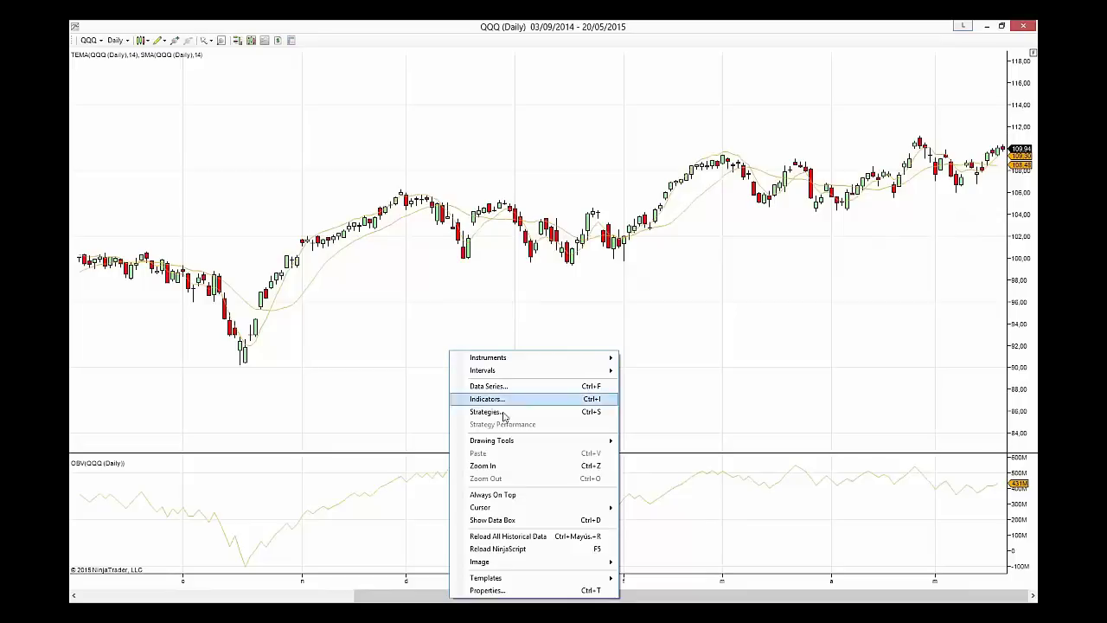
mouse_move(536, 564)
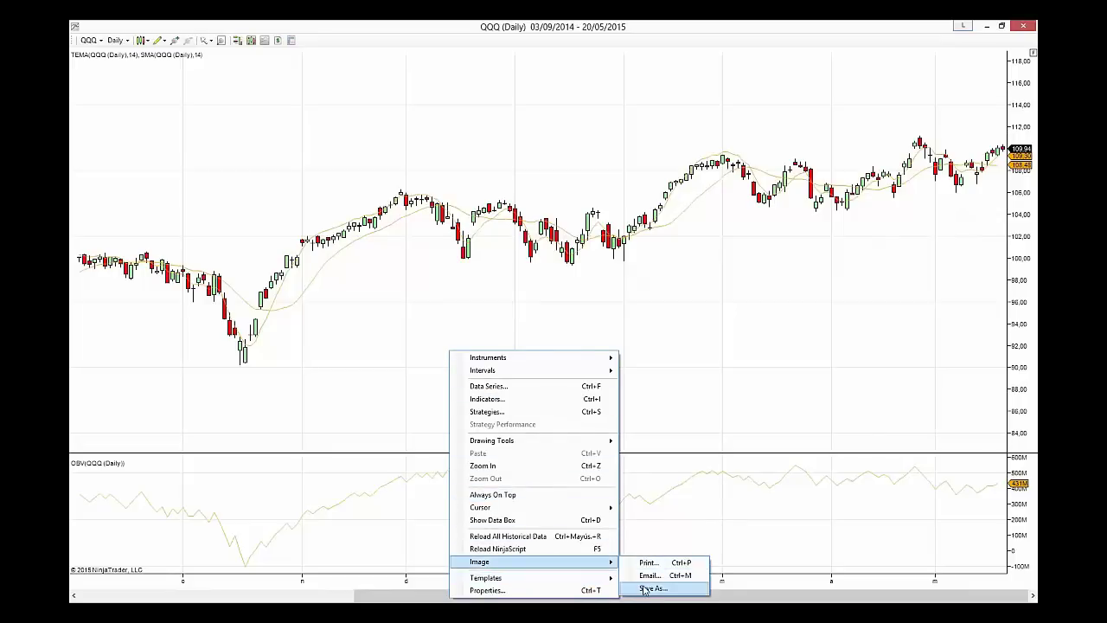
left_click(647, 588)
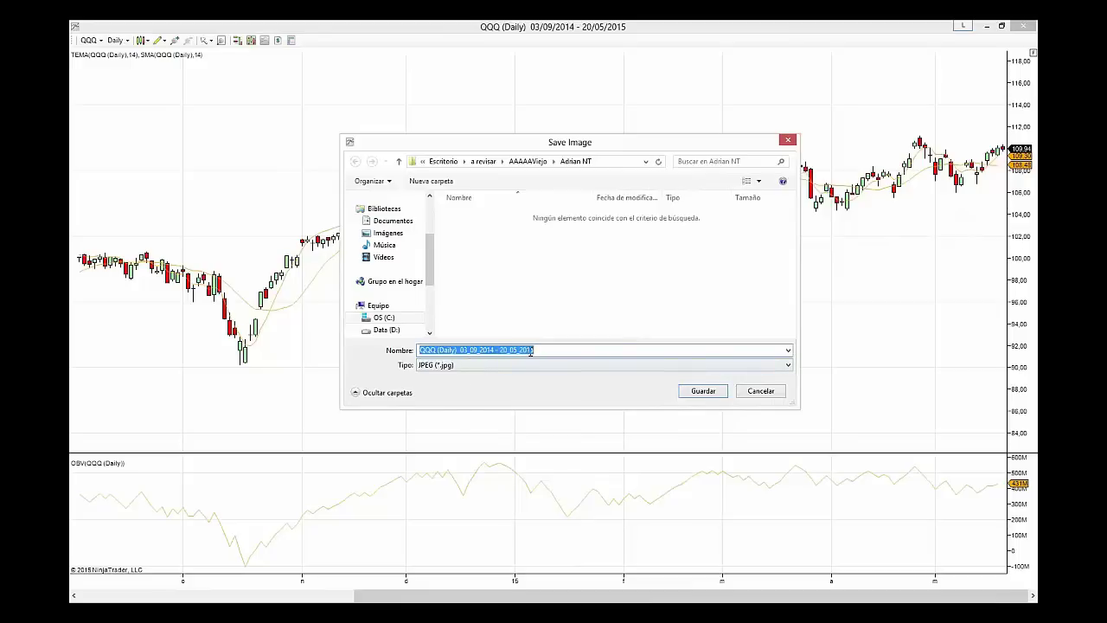
left_click(703, 394)
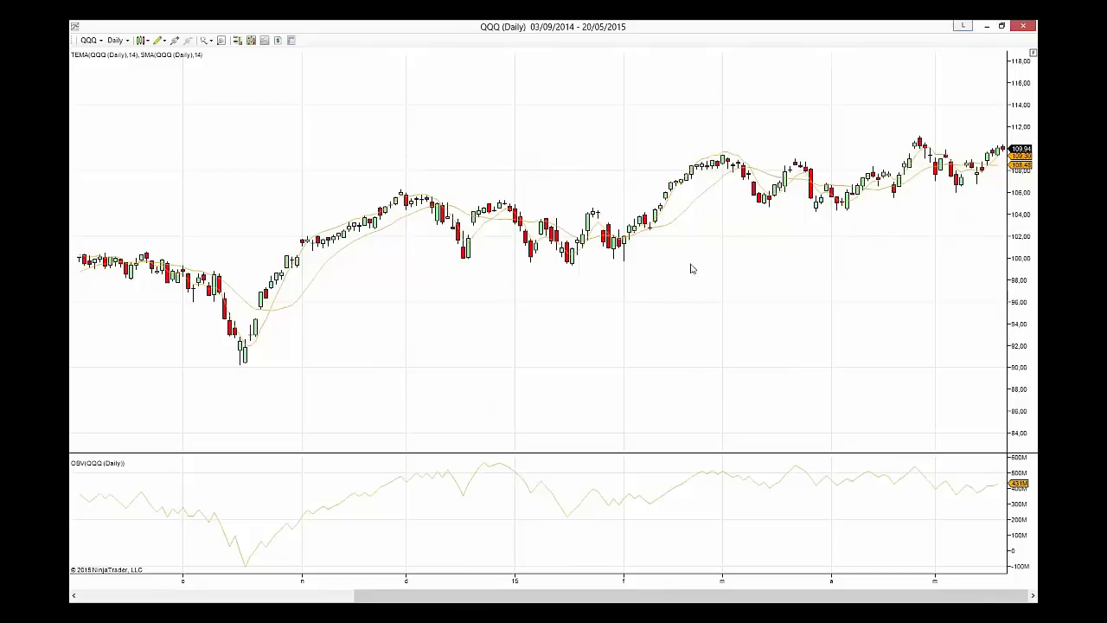
- Restore the QQQ chart to a smaller window and examine which new window types the Control Center can create, without creating one
double_click(797, 31)
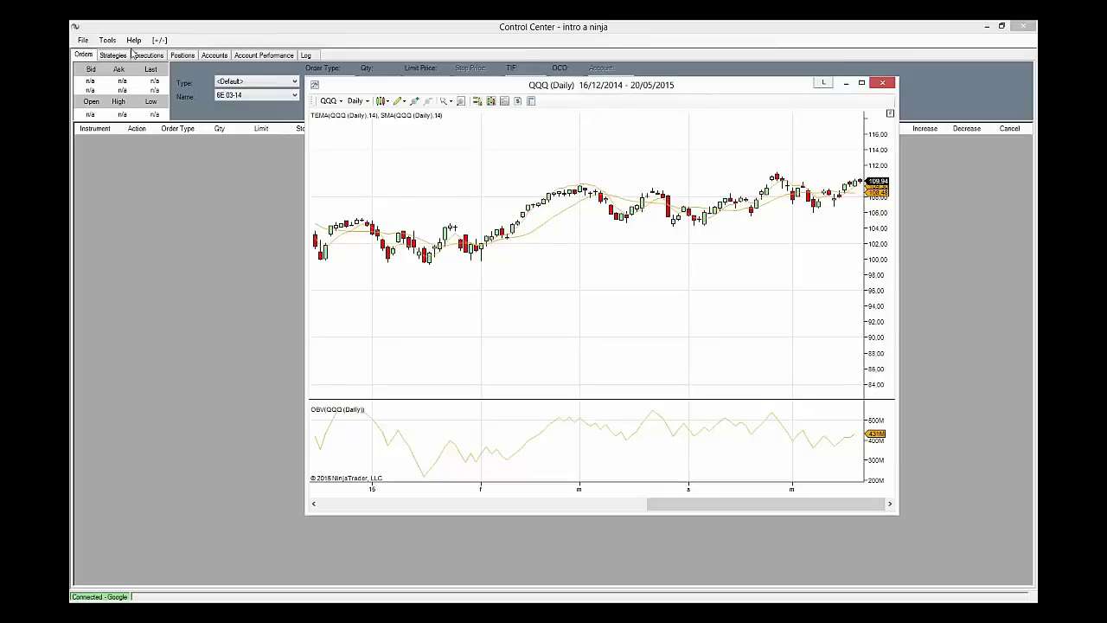
left_click(83, 43)
left_click(83, 42)
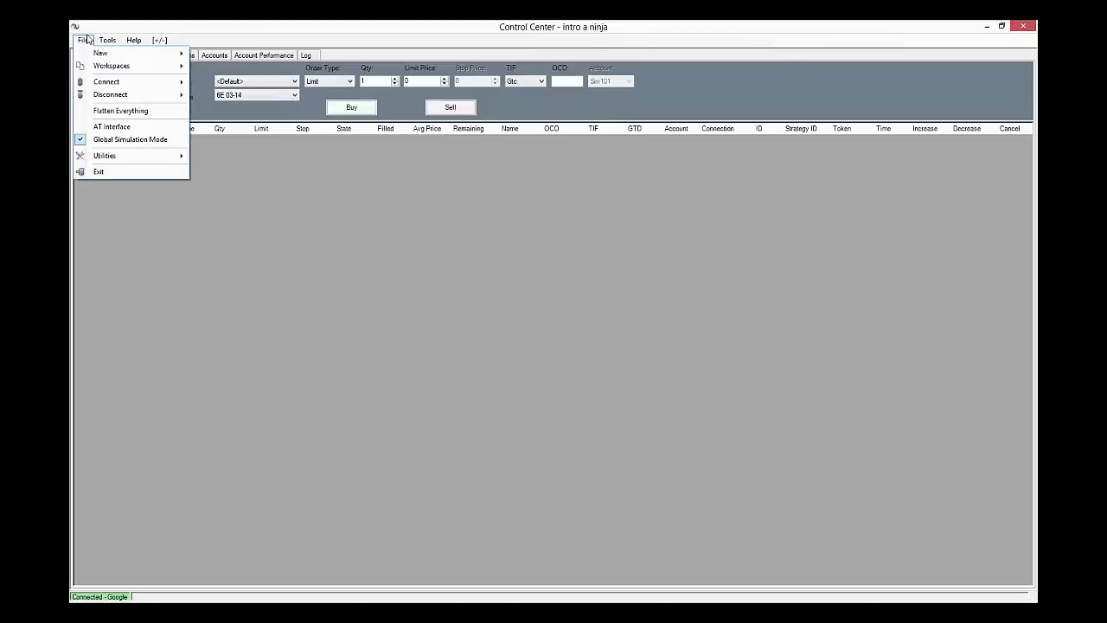
mouse_move(94, 55)
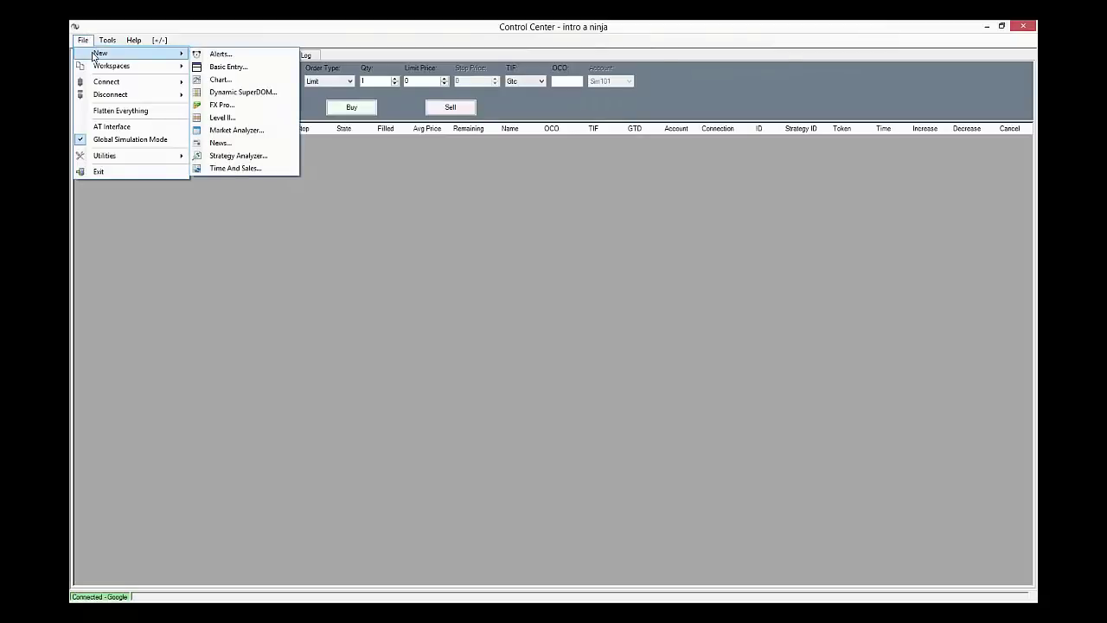
left_click(398, 29)
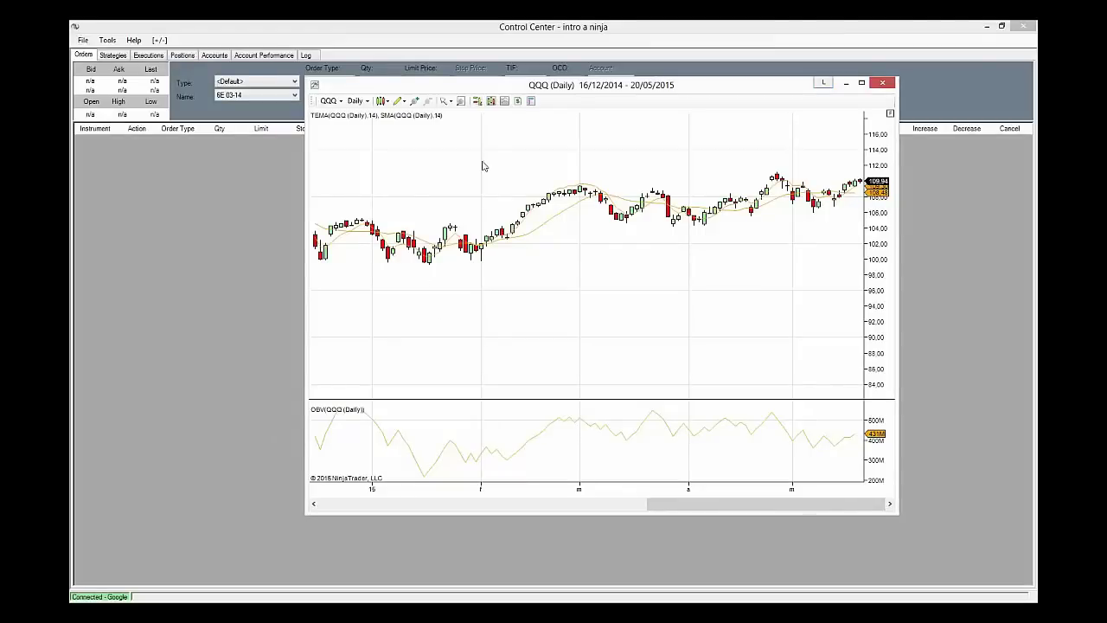
- Show the order-entry panel beside the maximized QQQ chart, and minimize the chart window
double_click(692, 87)
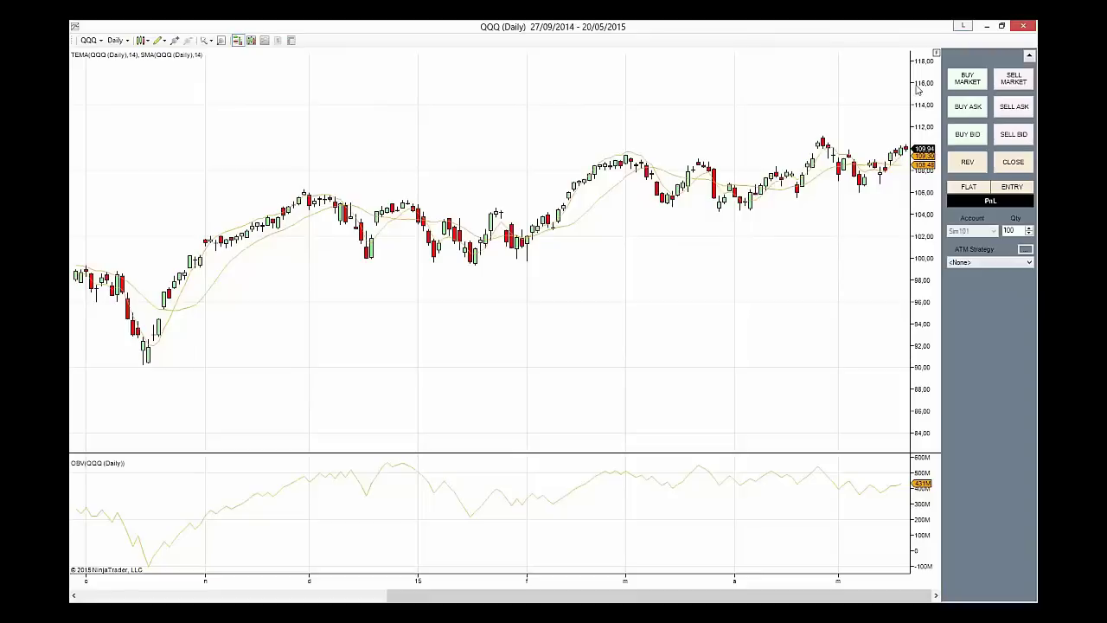
left_click(987, 27)
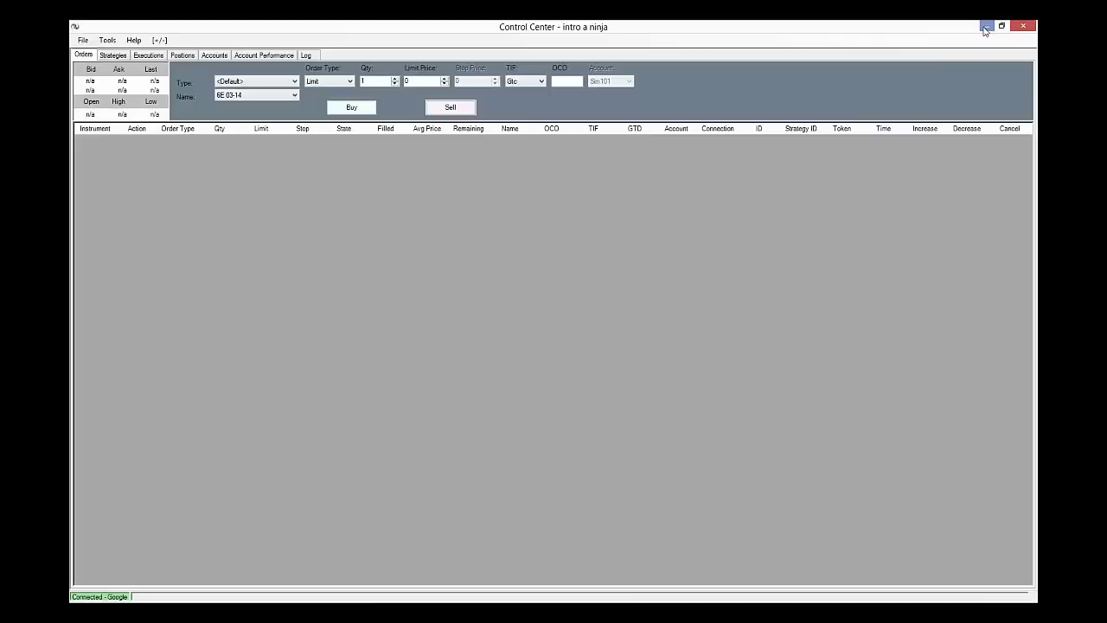
- Disconnect the Google data connection and connect to the Simulated Data Feed
left_click(83, 41)
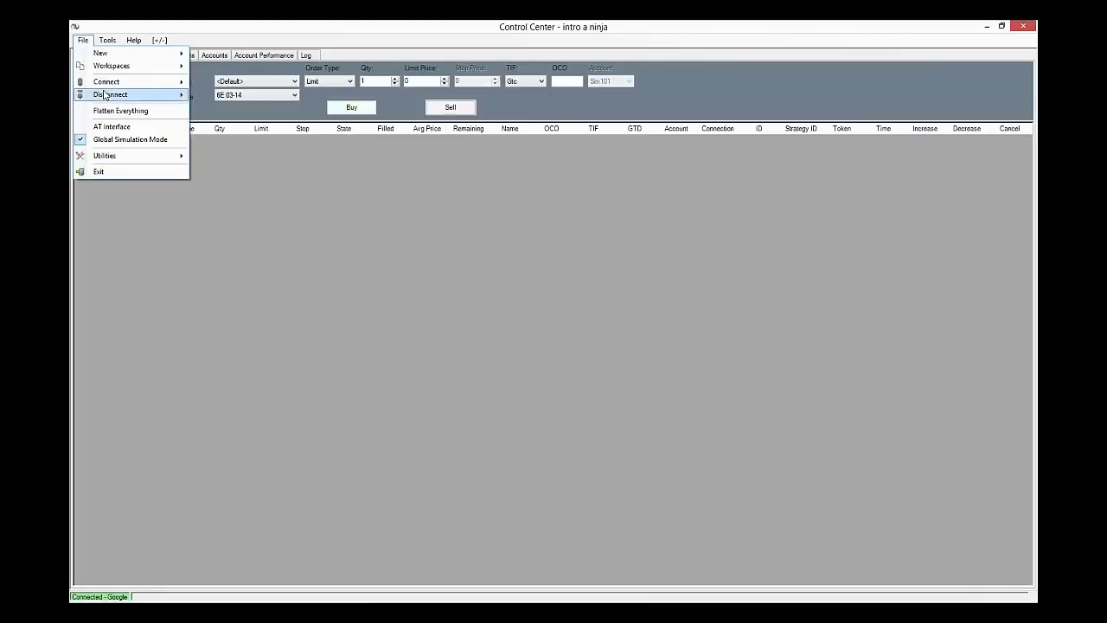
mouse_move(105, 95)
left_click(228, 111)
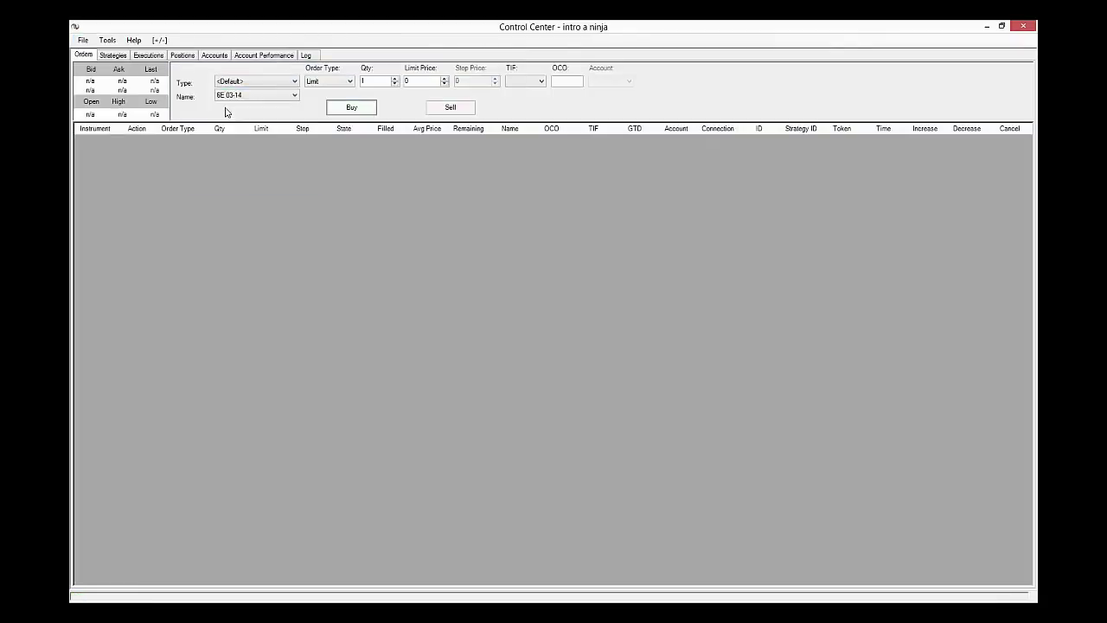
left_click(84, 41)
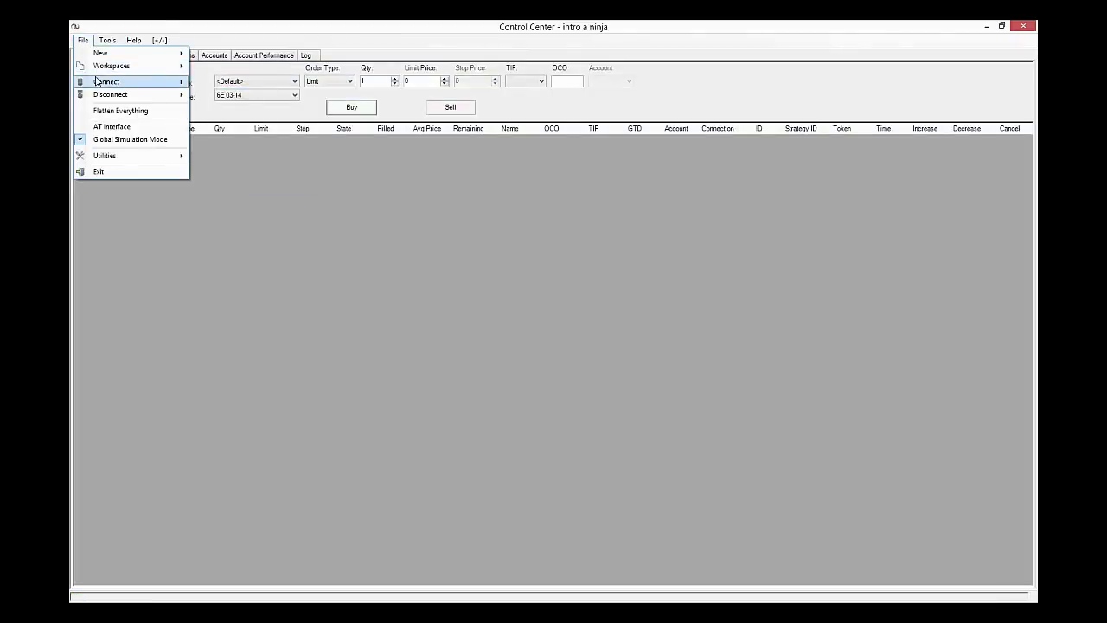
mouse_move(100, 82)
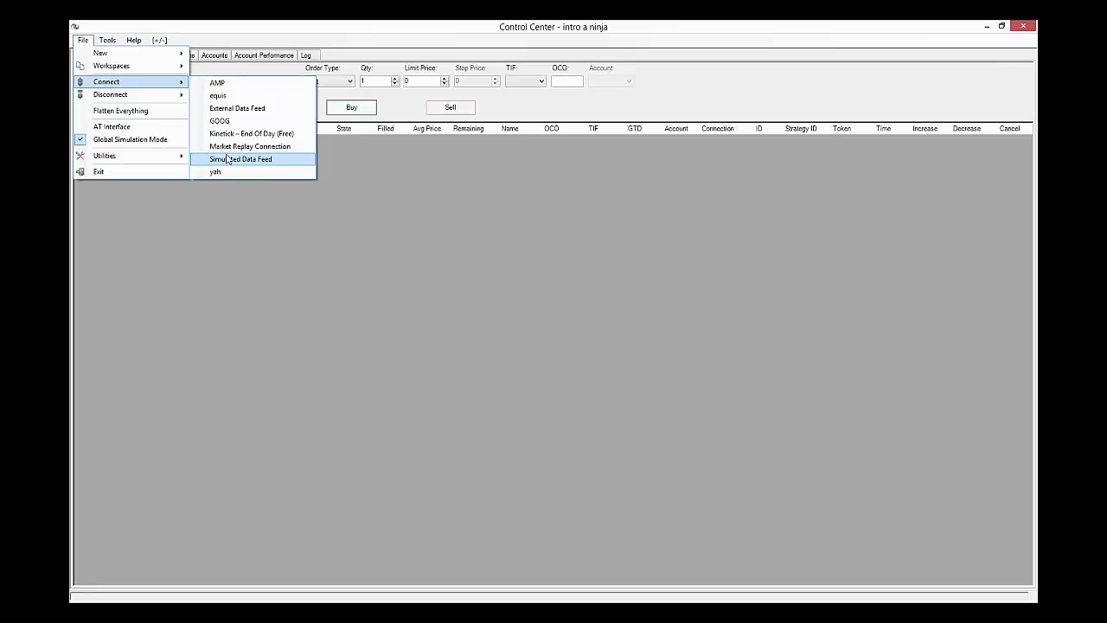
left_click(250, 160)
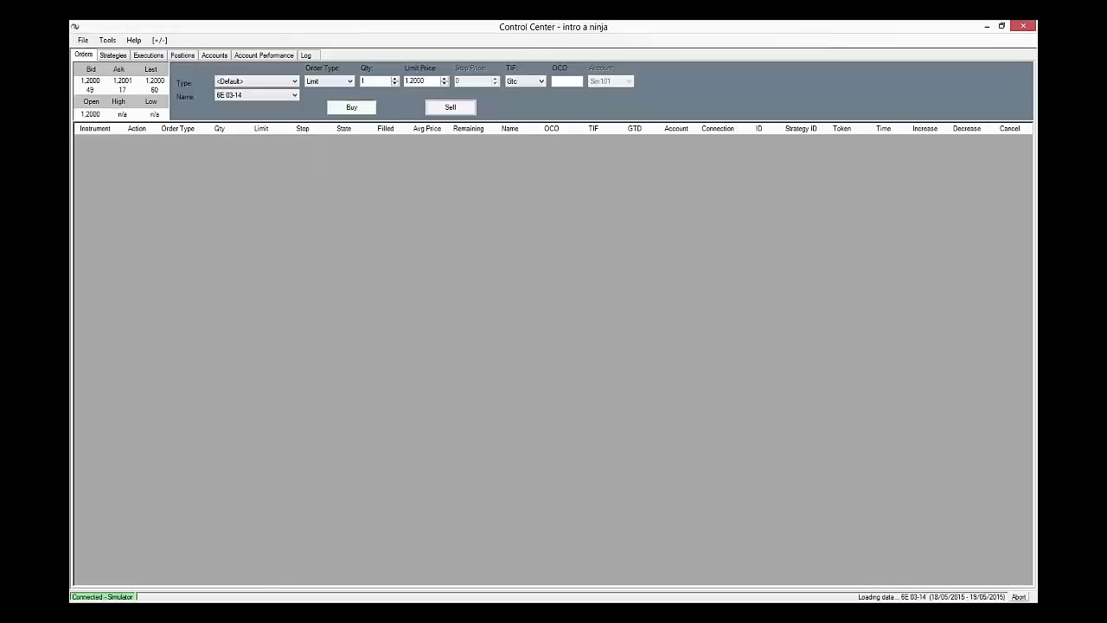
- Reposition the floating Trend control, test its slider at the lowest setting, return it to neutral, and minimize the QQQ chart
left_click_drag(321, 446, 531, 213)
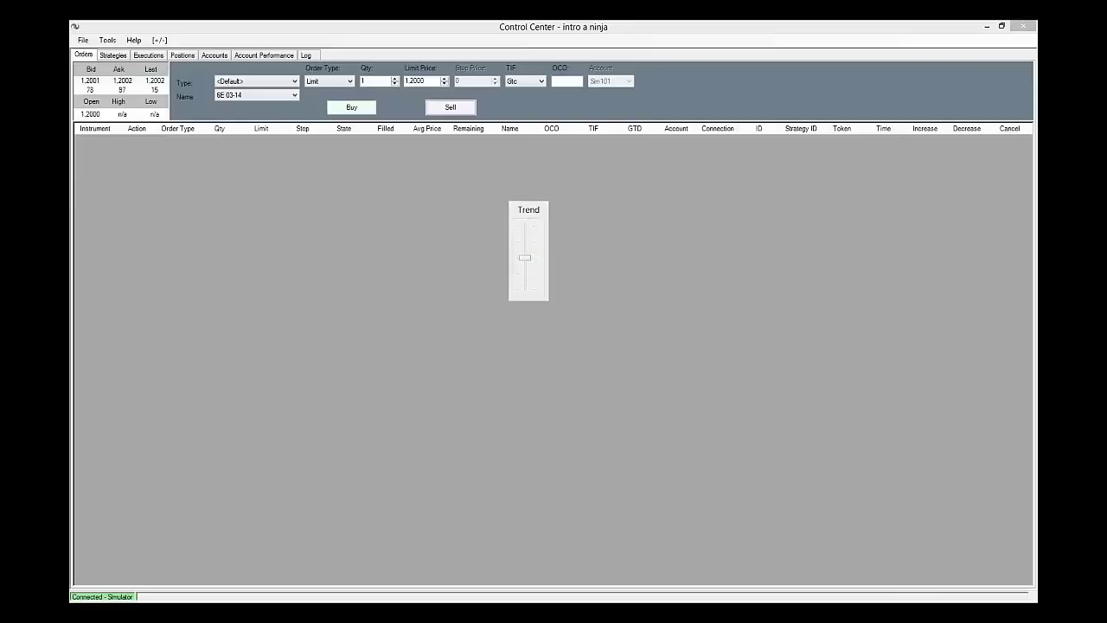
key("alt+Tab")
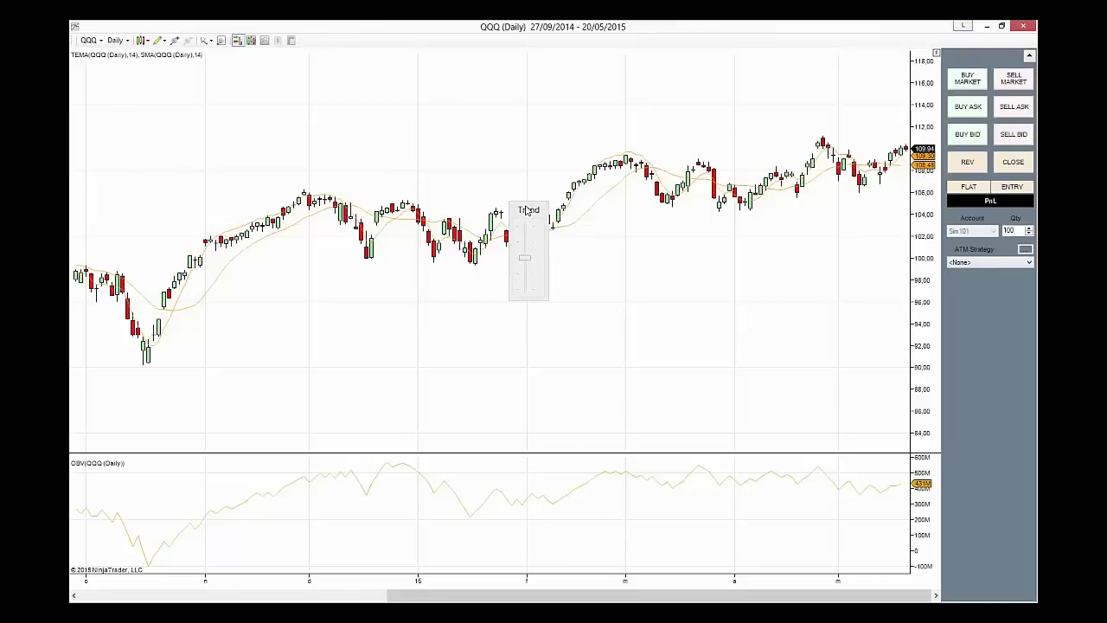
left_click_drag(527, 210, 539, 235)
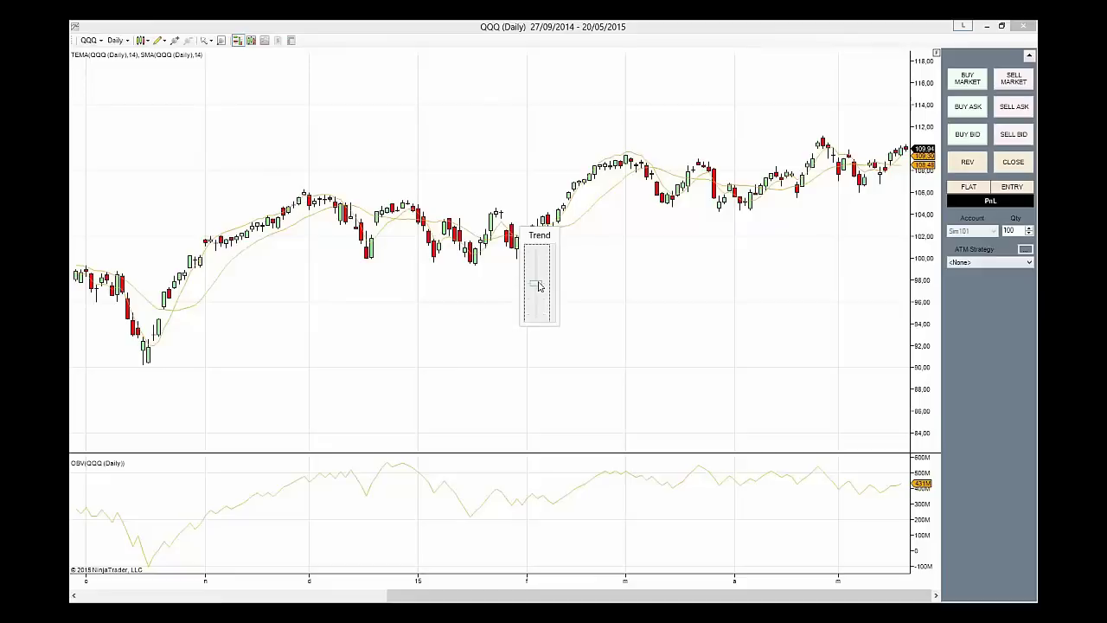
left_click_drag(538, 285, 538, 318)
left_click_drag(536, 317, 545, 291)
left_click(987, 26)
- Create a Dynamic SuperDOM window and set its instrument to 6E 06-14
left_click(83, 40)
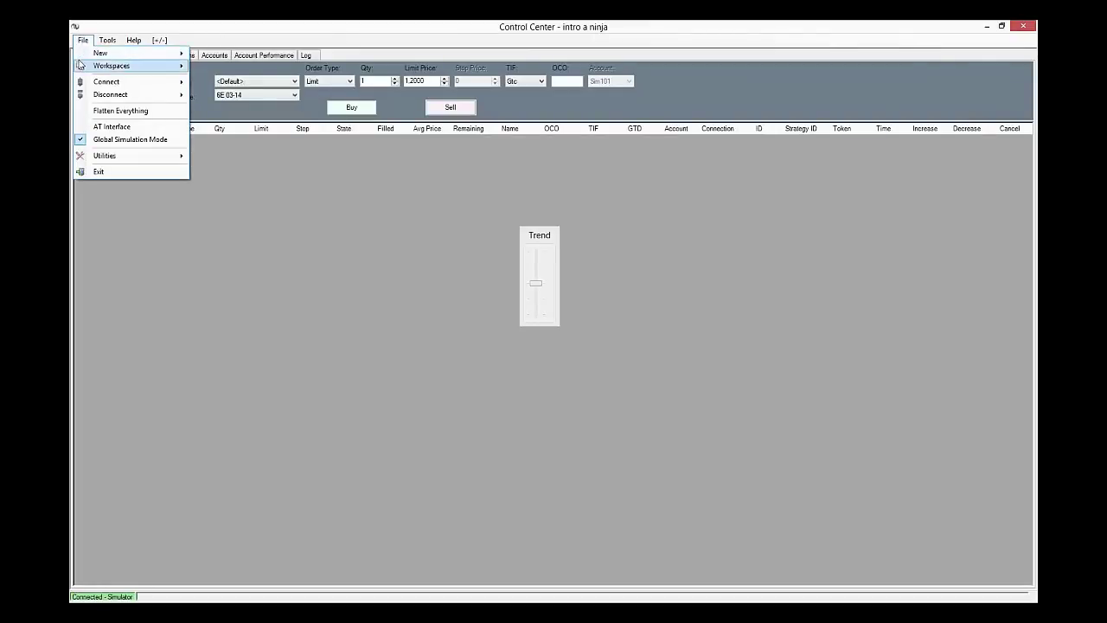
mouse_move(90, 54)
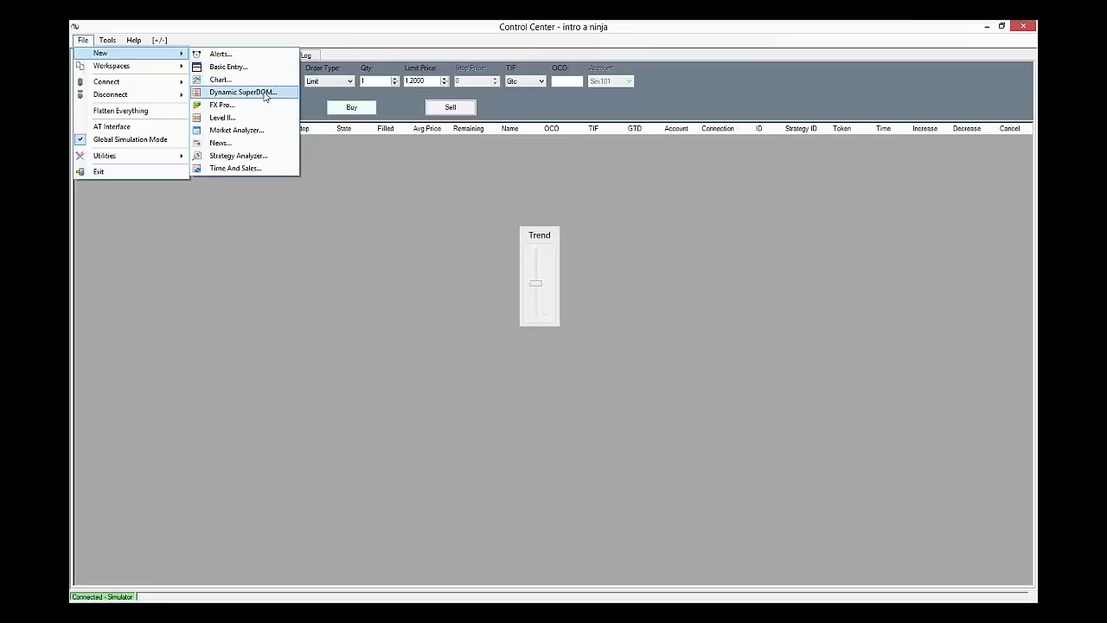
left_click(264, 93)
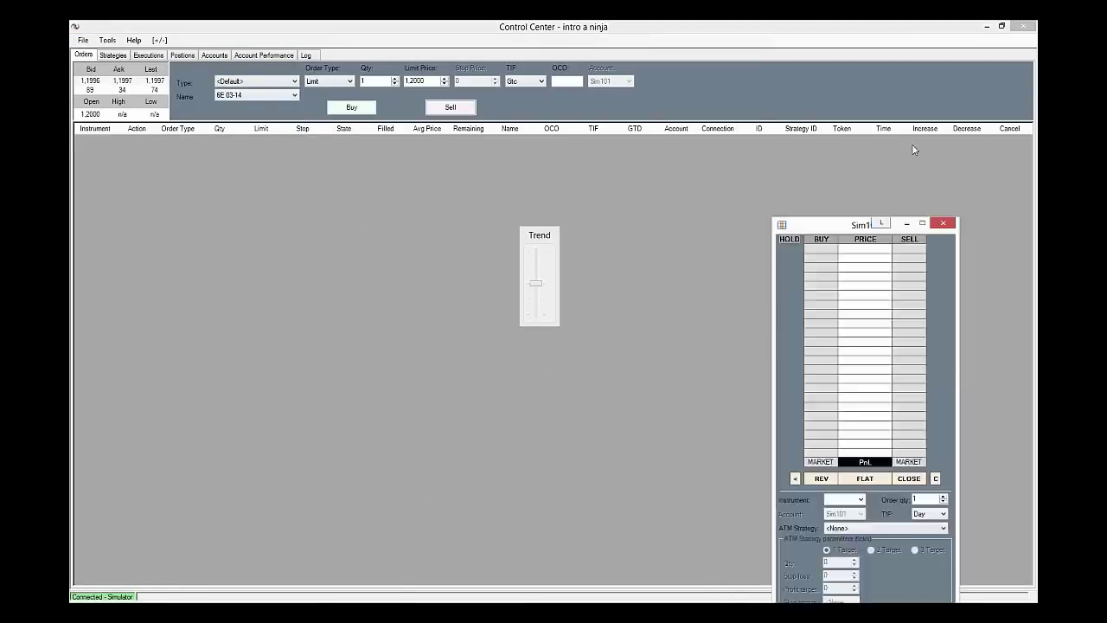
left_click(859, 376)
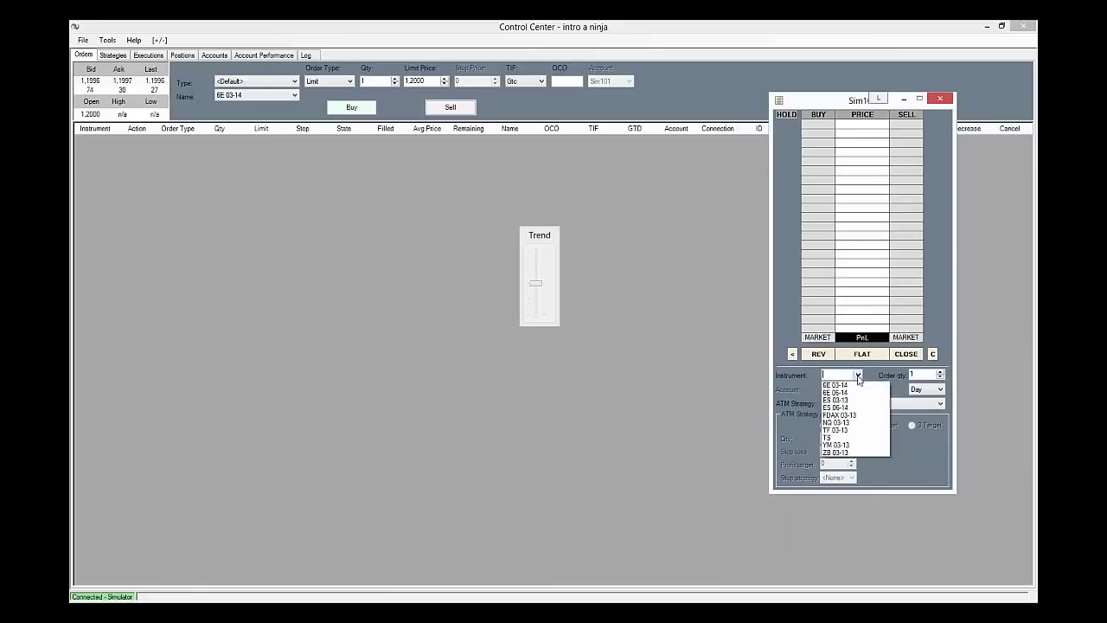
left_click(839, 390)
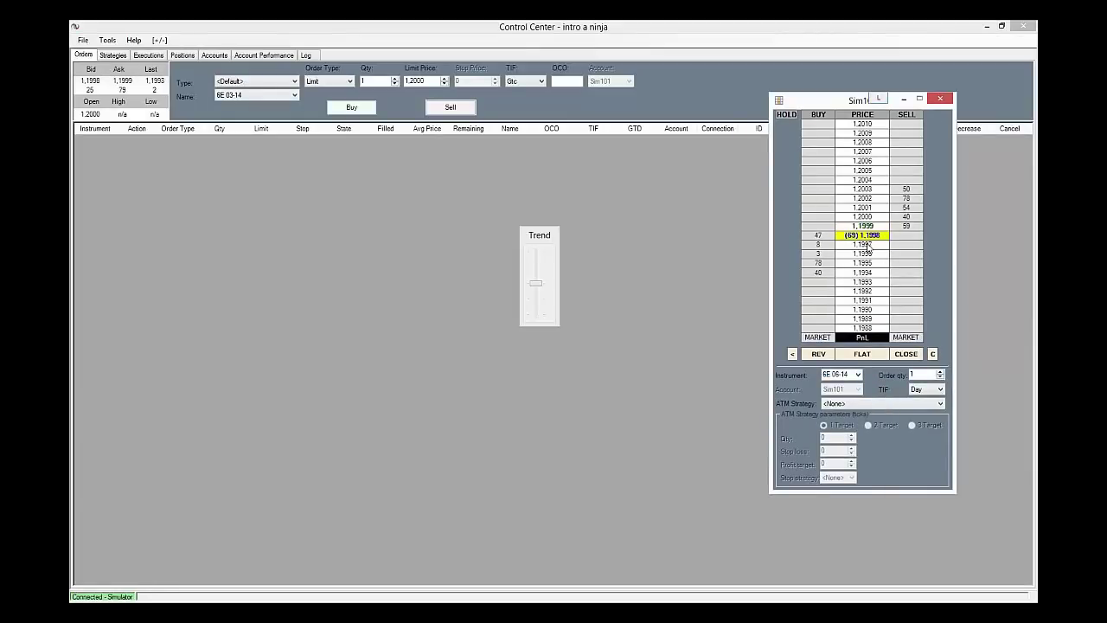
- Set a custom ATM strategy with an 8-tick stop loss and 8-tick profit target, and place a one-contract buy limit order at 1.2003
left_click(845, 405)
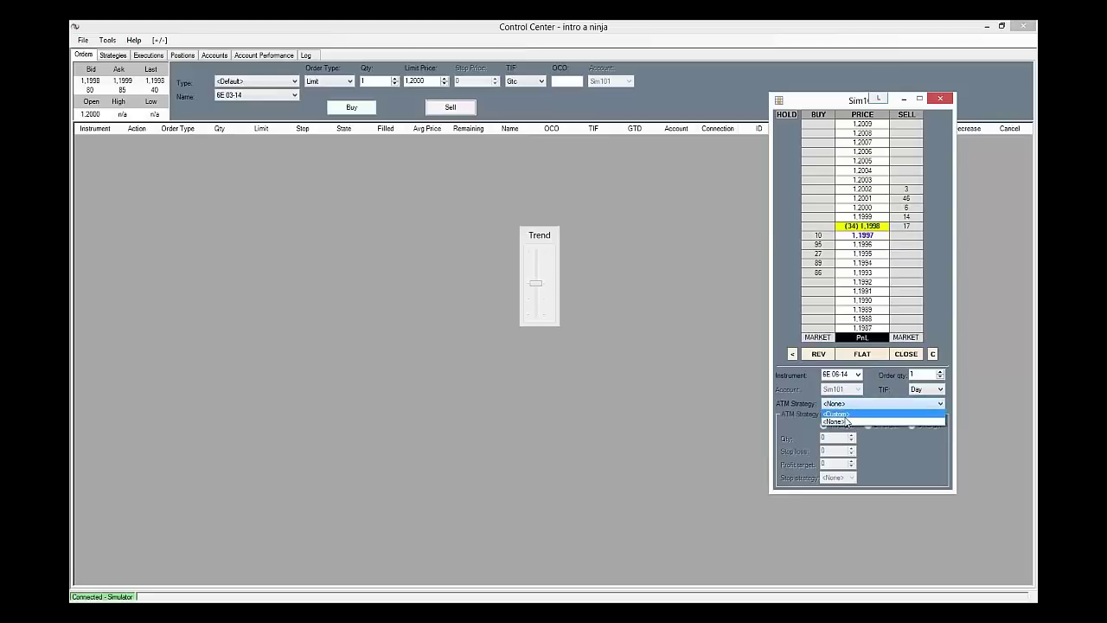
left_click(840, 414)
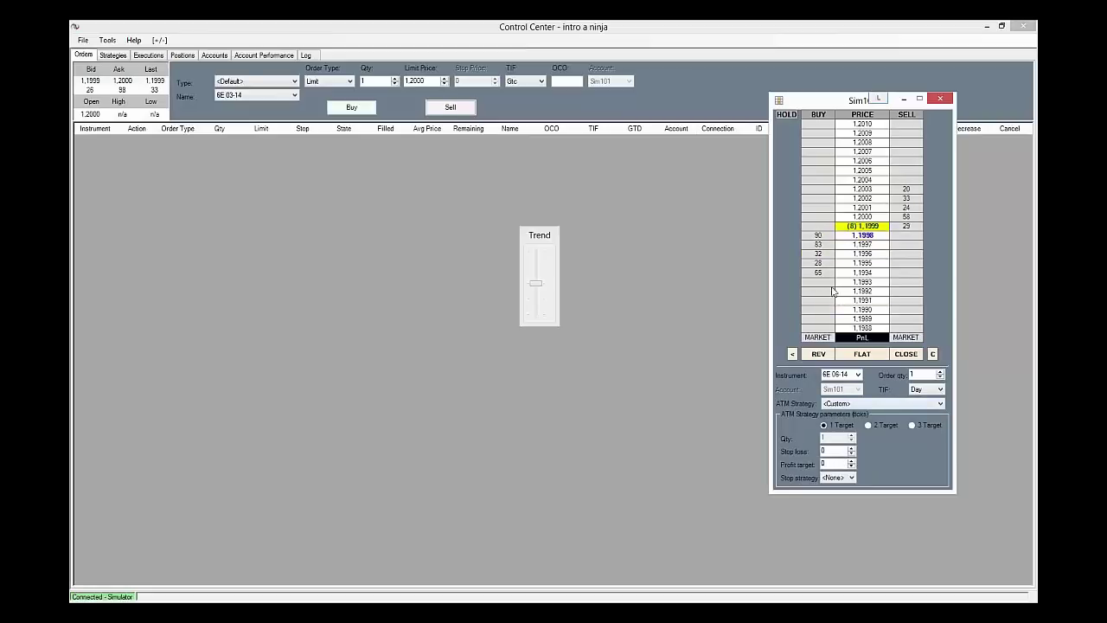
left_click(851, 455)
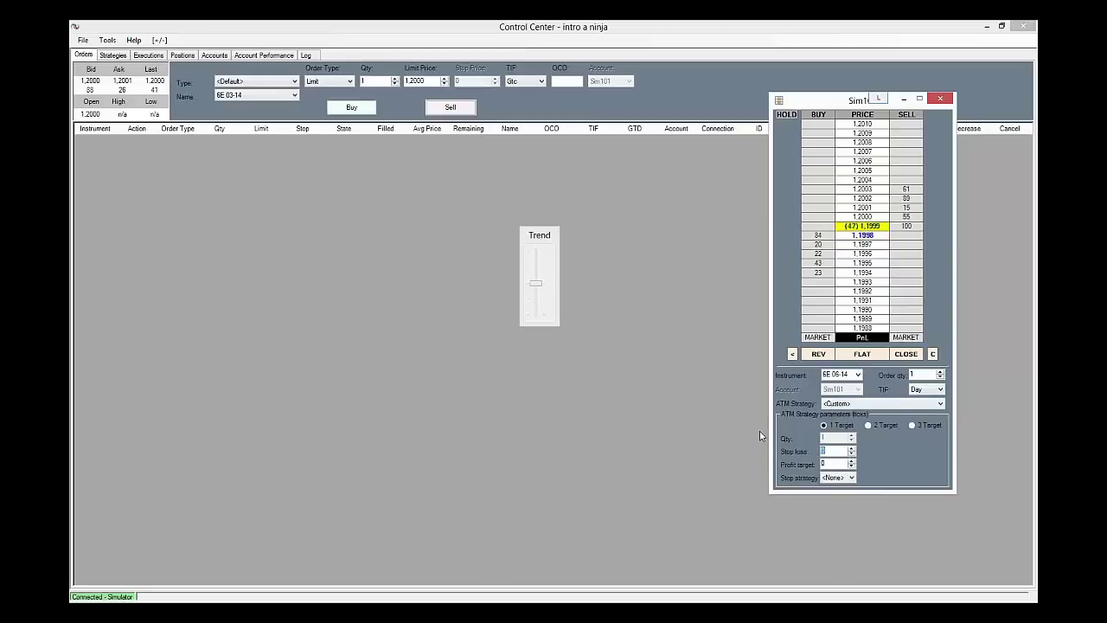
type("8")
key("Tab")
type("8")
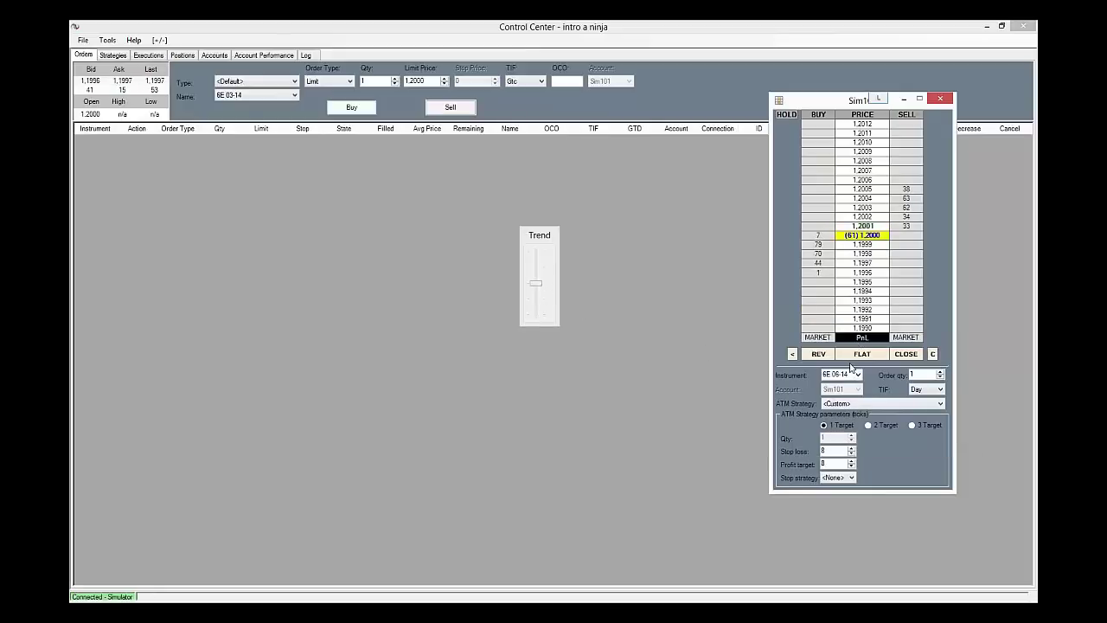
left_click(824, 201)
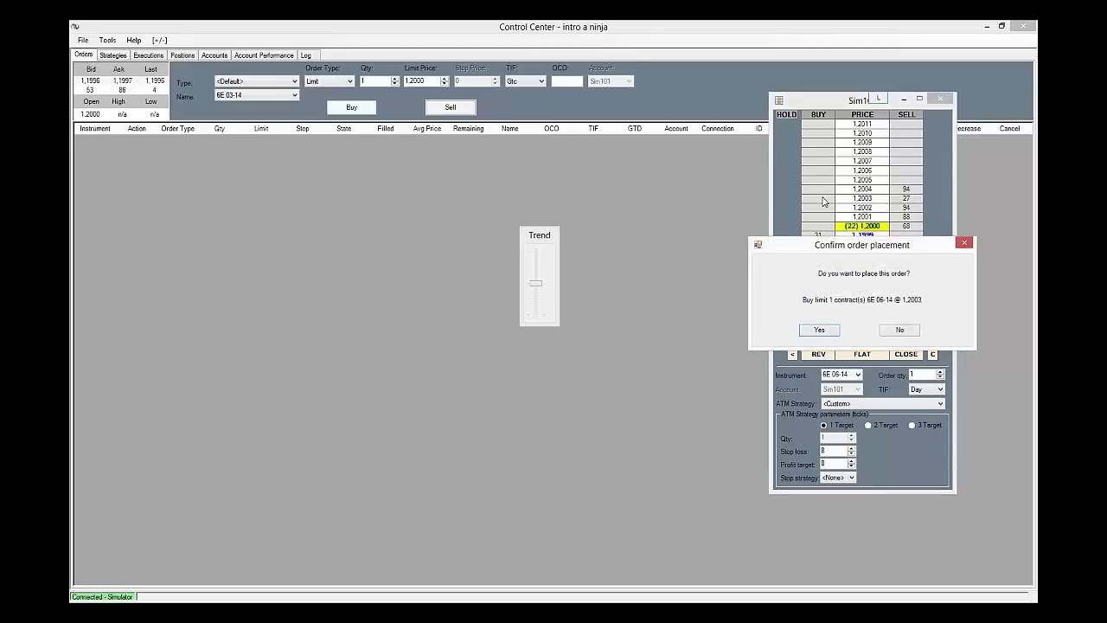
left_click(826, 331)
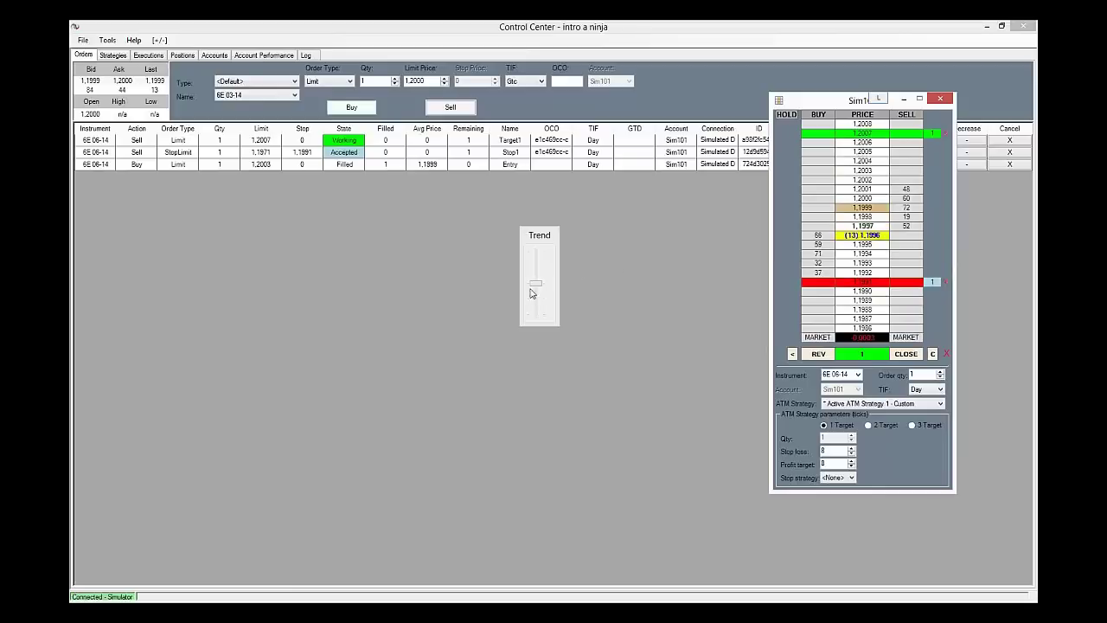
- Drive the simulated trend fully up and fully down, return it to neutral, and close the SuperDOM window
left_click_drag(536, 285, 543, 262)
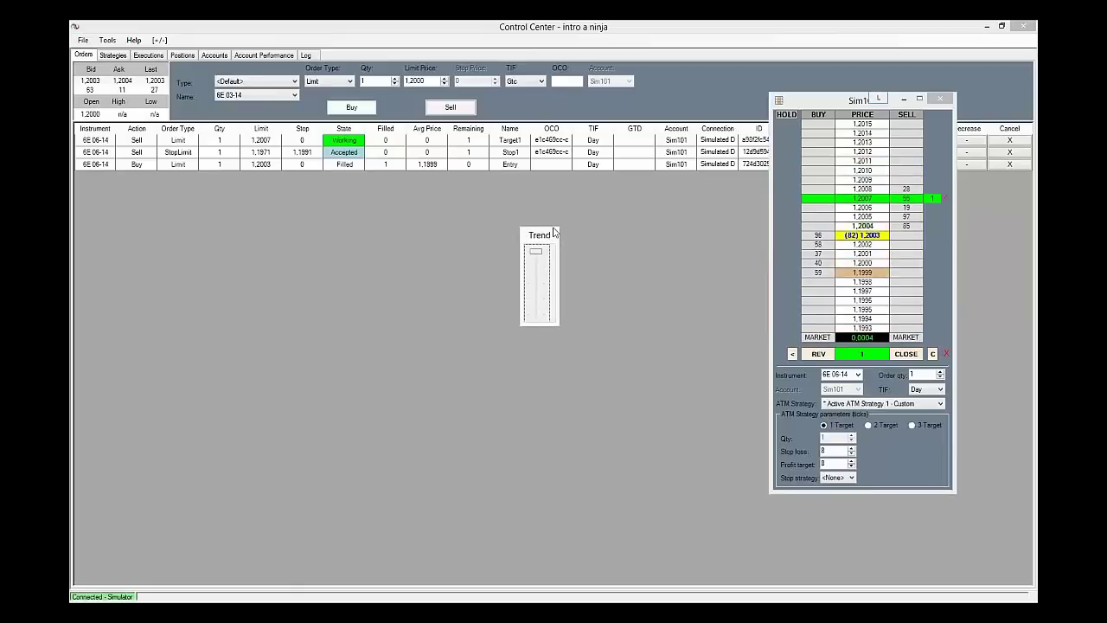
left_click_drag(536, 251, 536, 317)
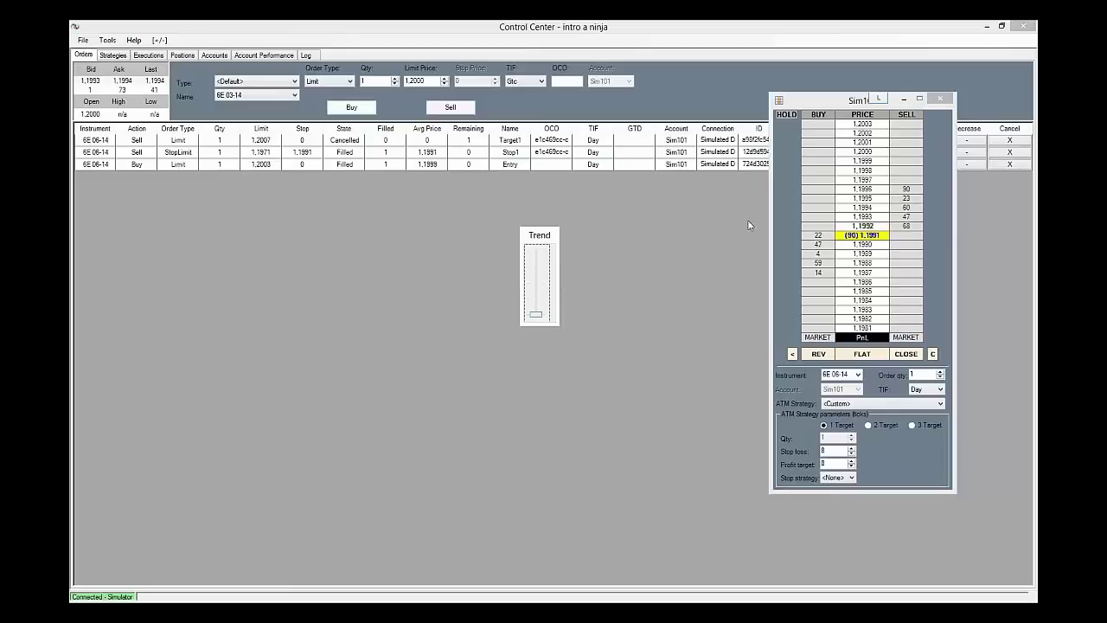
left_click_drag(536, 315, 538, 291)
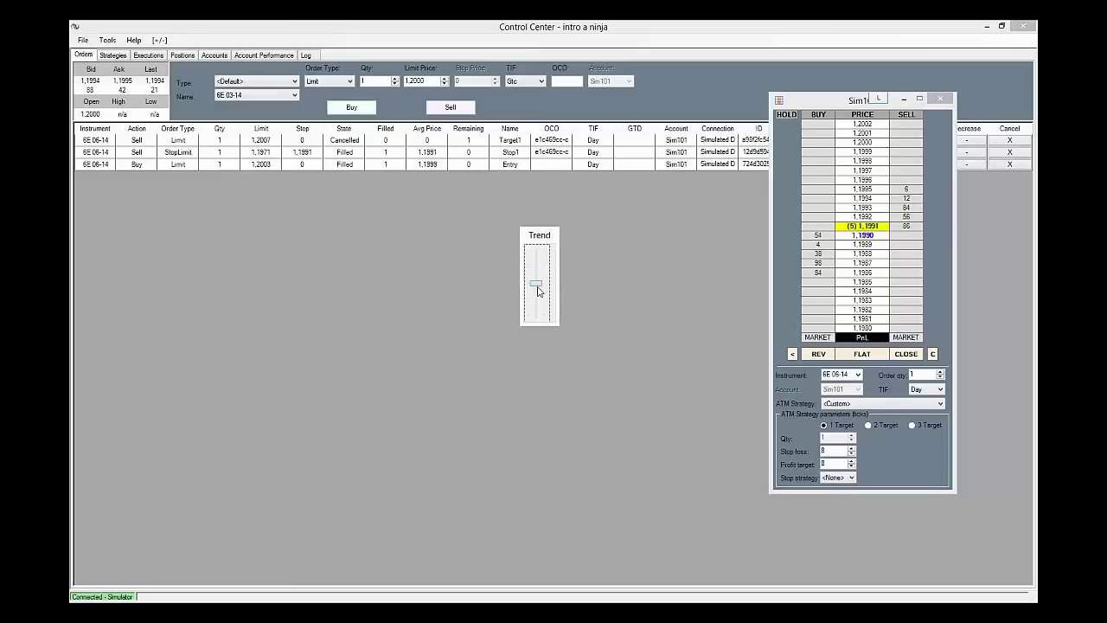
left_click(940, 97)
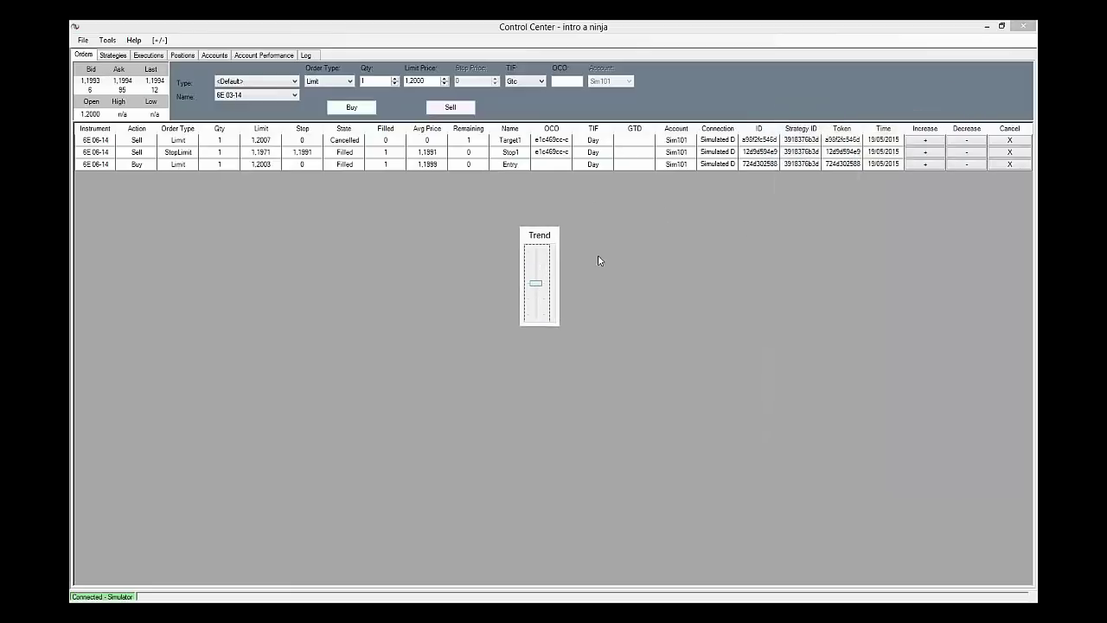
- Disconnect the Simulated Data Feed
left_click(87, 42)
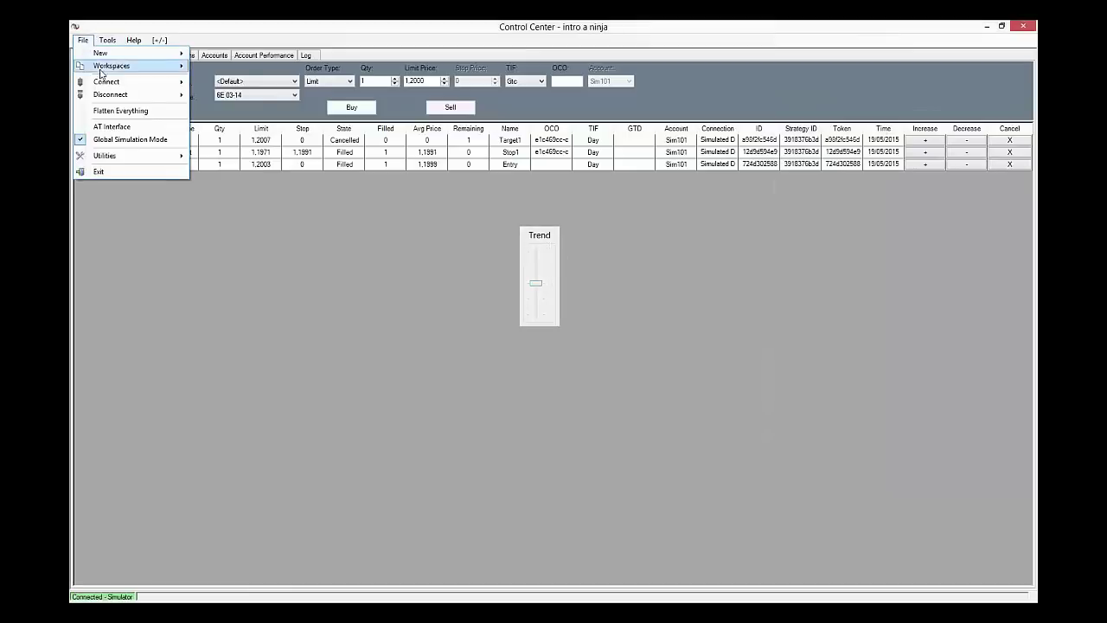
mouse_move(101, 84)
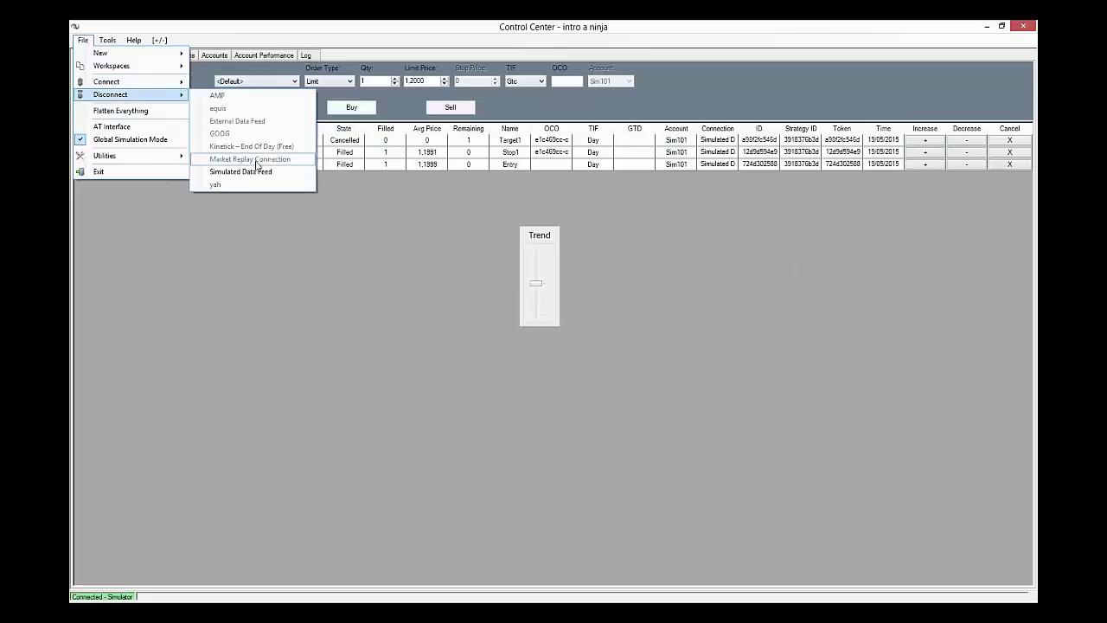
left_click(251, 173)
- Open the replay data download for 6E 03-14 and choose a date in February 2014
left_click(83, 40)
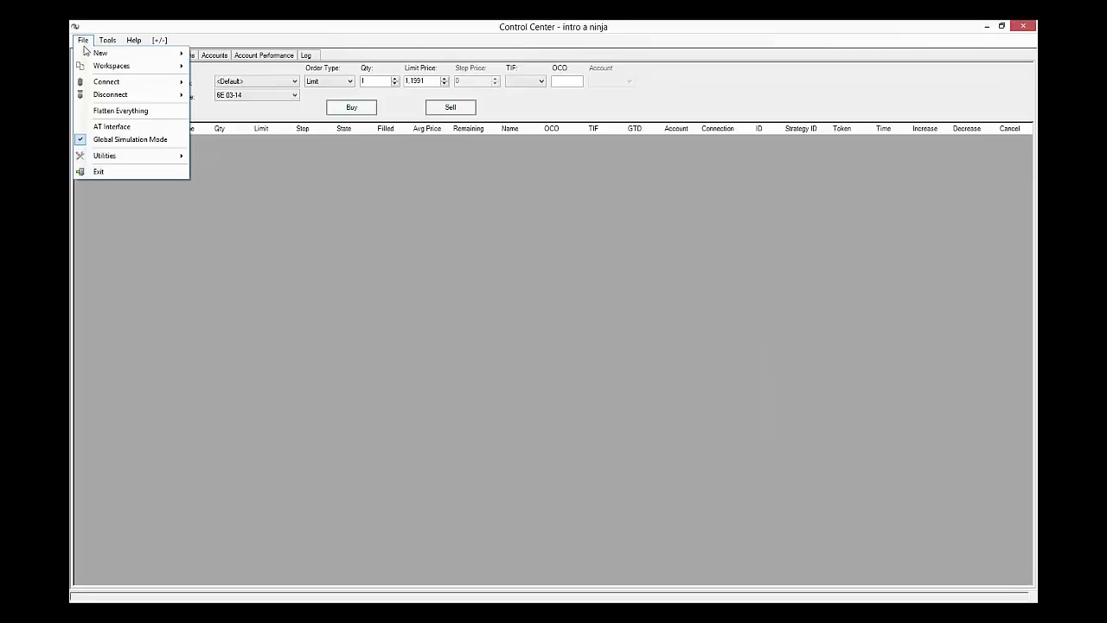
mouse_move(131, 158)
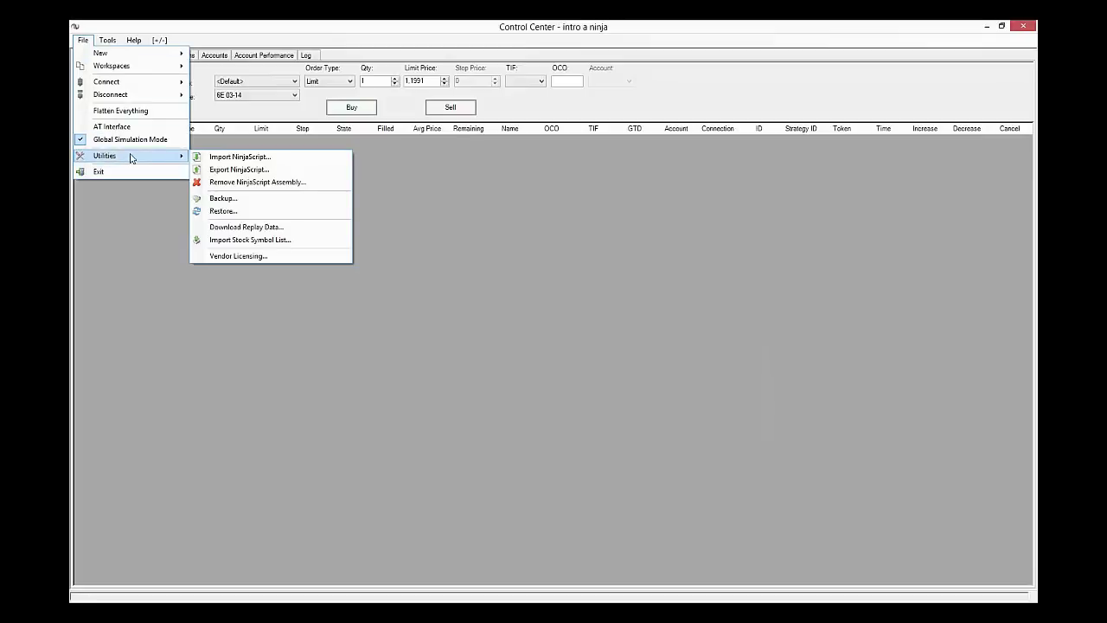
left_click(285, 228)
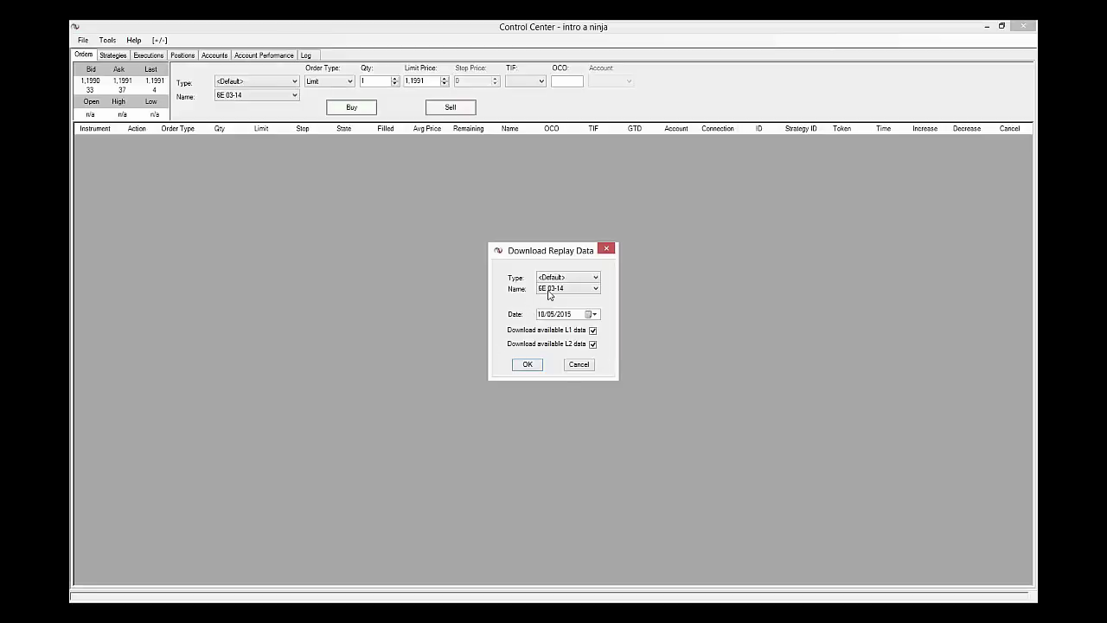
left_click(592, 317)
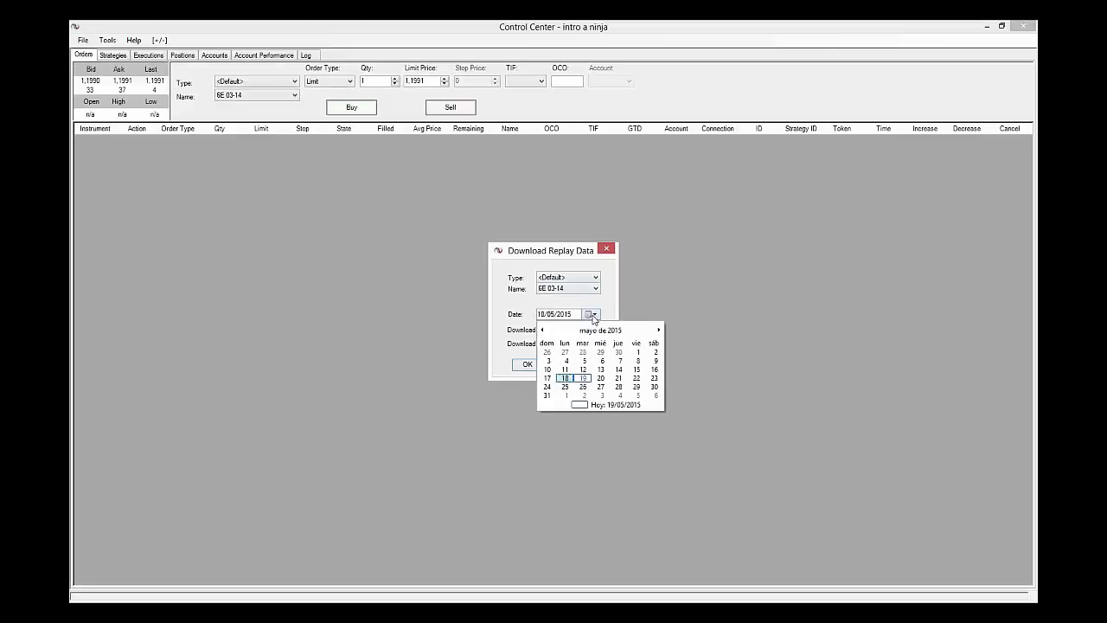
left_click(543, 331)
left_click(543, 330)
left_click(544, 331)
left_click(543, 330)
left_click(543, 330)
left_click(543, 330)
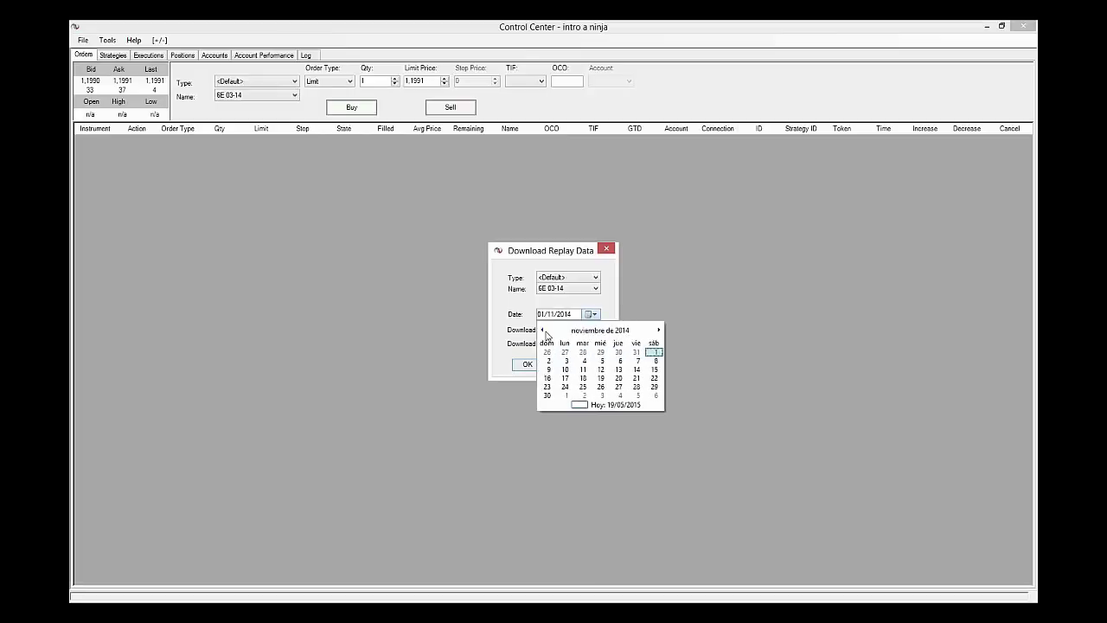
left_click(544, 330)
left_click(544, 330)
left_click(544, 331)
left_click(543, 330)
left_click(544, 331)
left_click(544, 331)
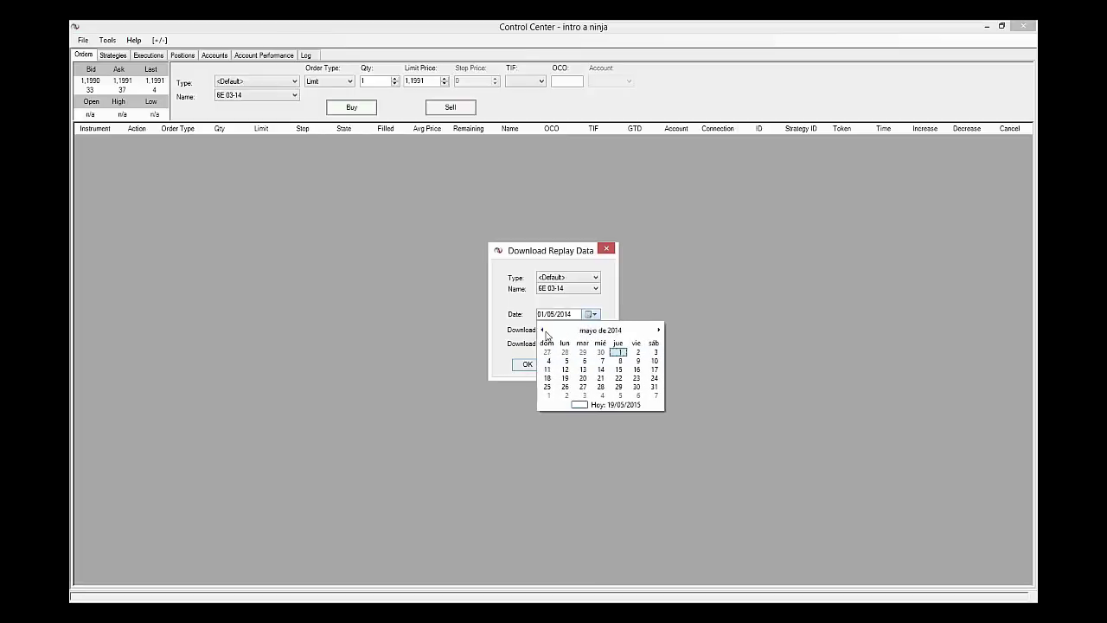
left_click(543, 331)
left_click(544, 330)
left_click(544, 330)
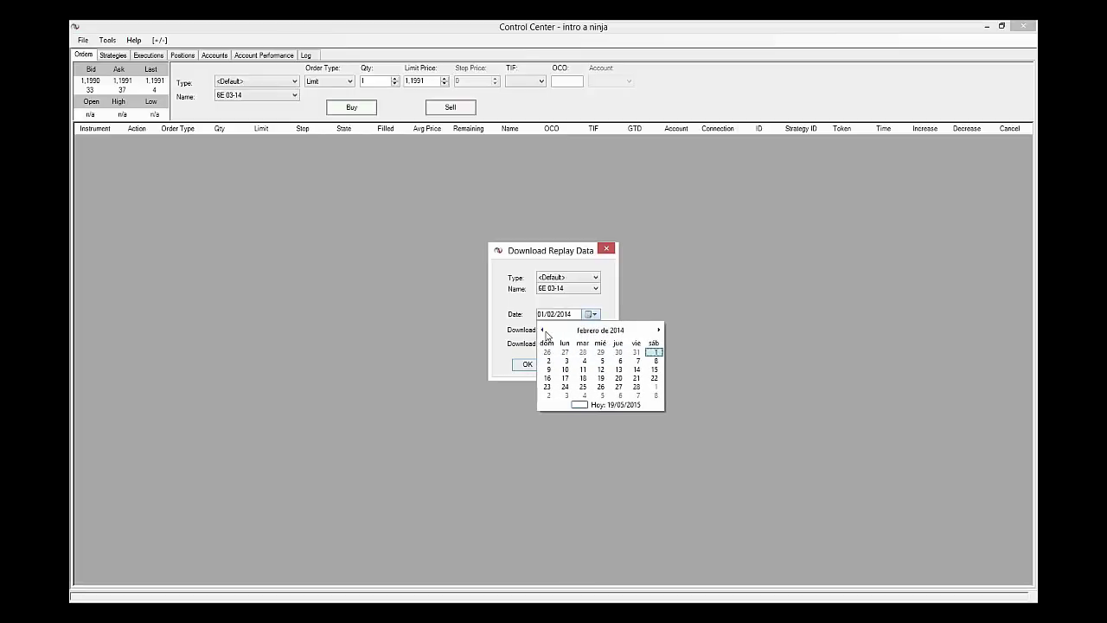
left_click(599, 372)
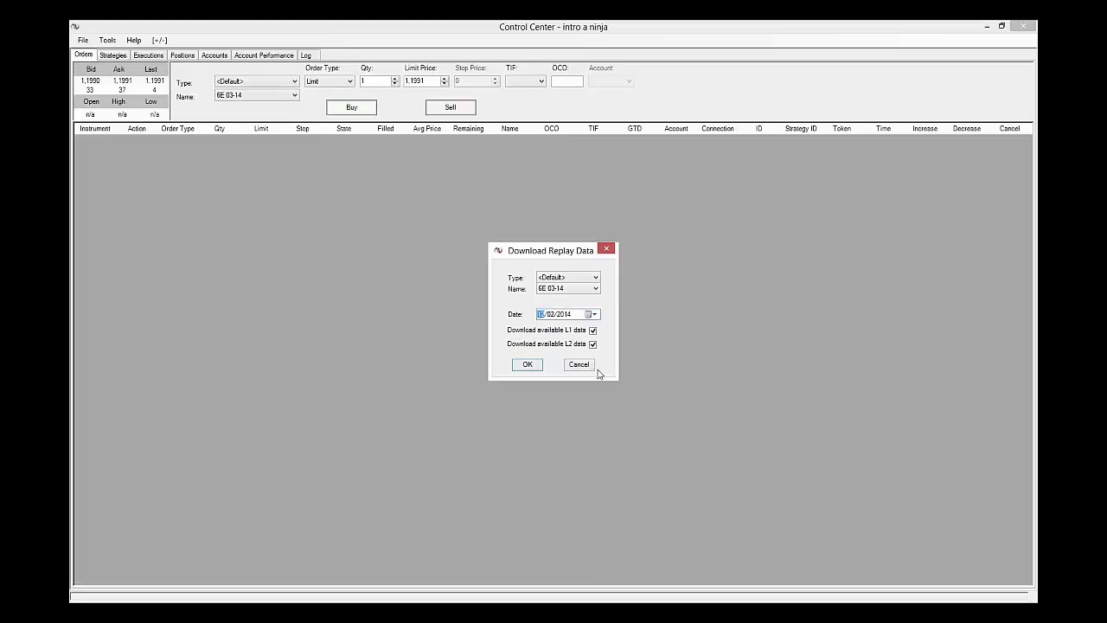